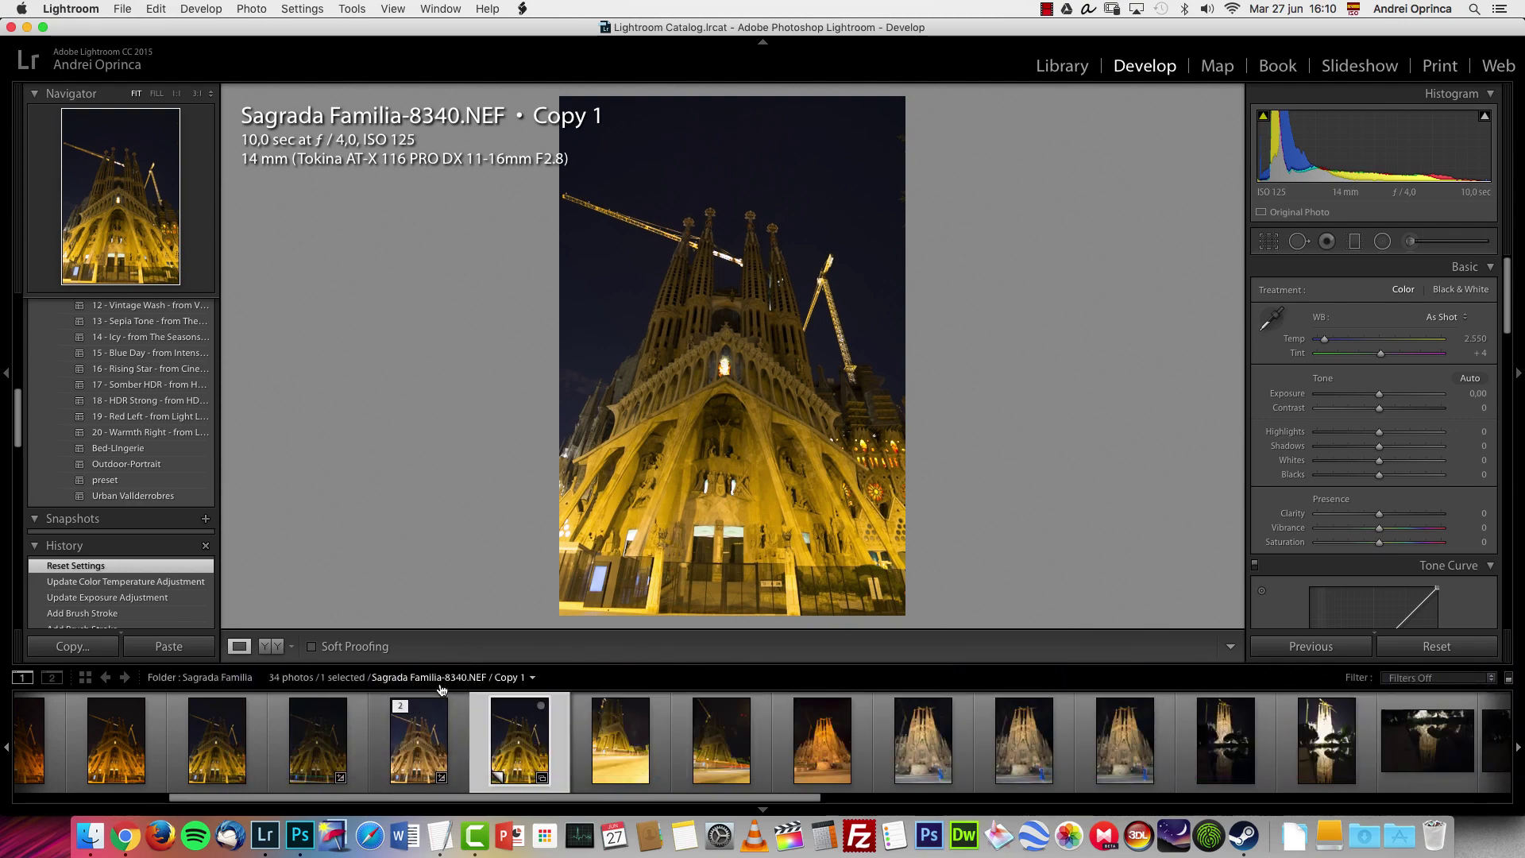
Switch between Photoshop and Lightroom to compare the edited sagrada-familia.jpg with the unedited raw photo, ending in Lightroom.
key(super+Tab)
click(634, 416)
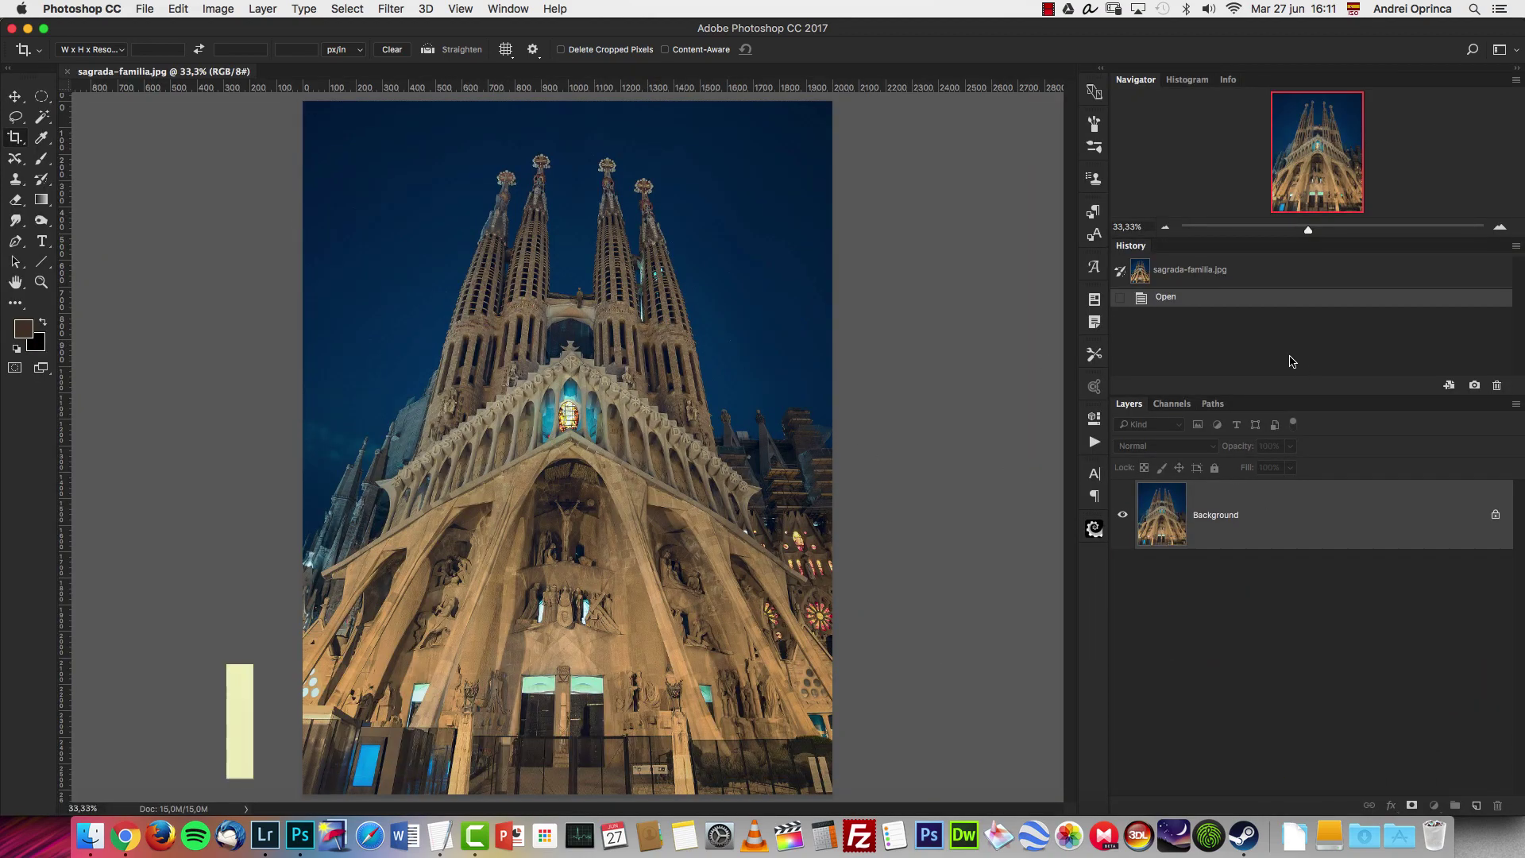
key(super+Tab)
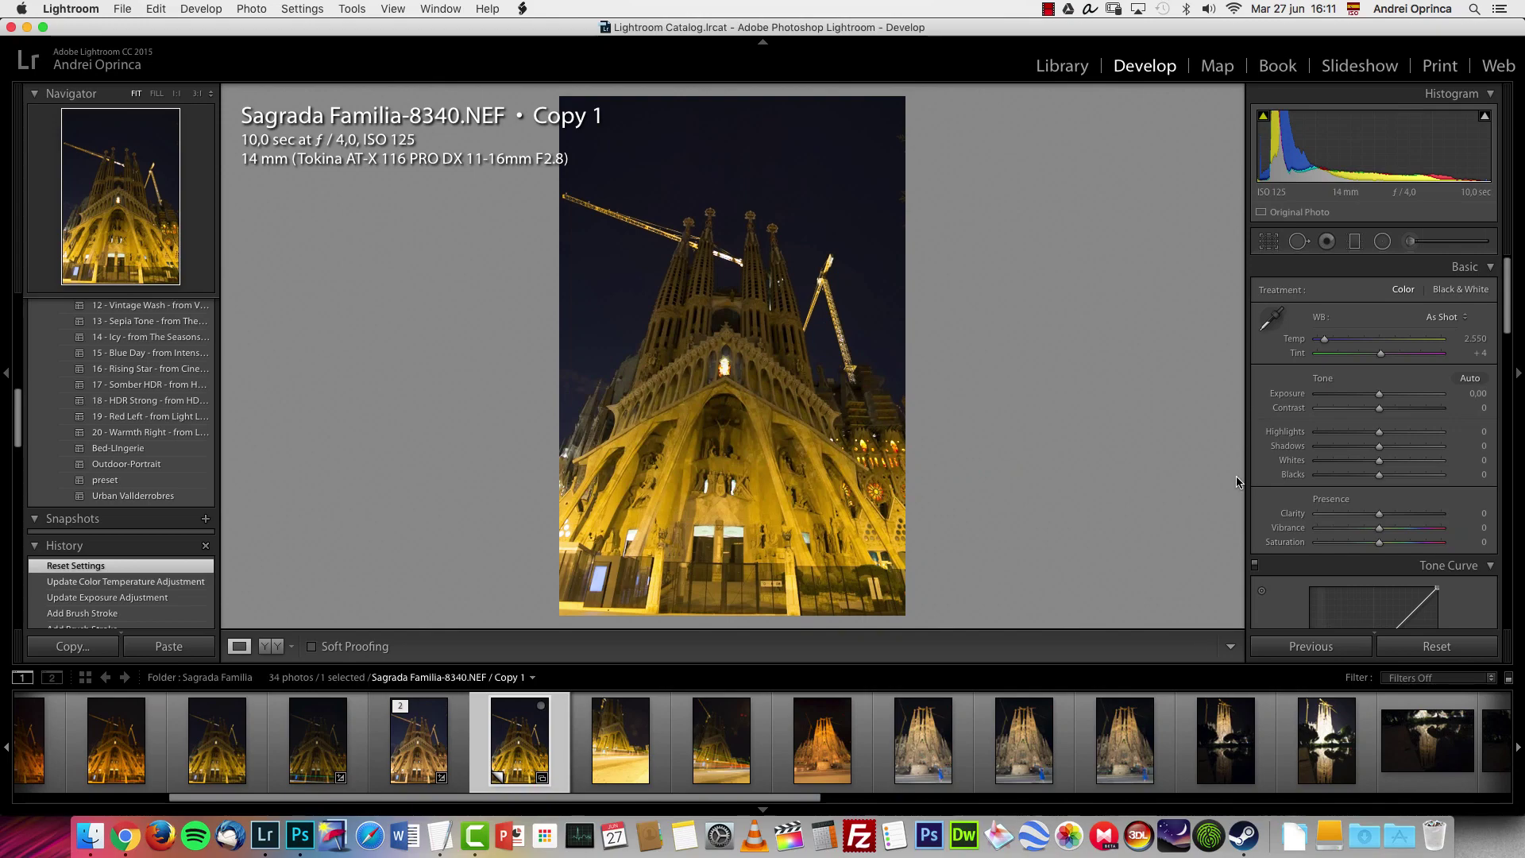
key(super+Tab)
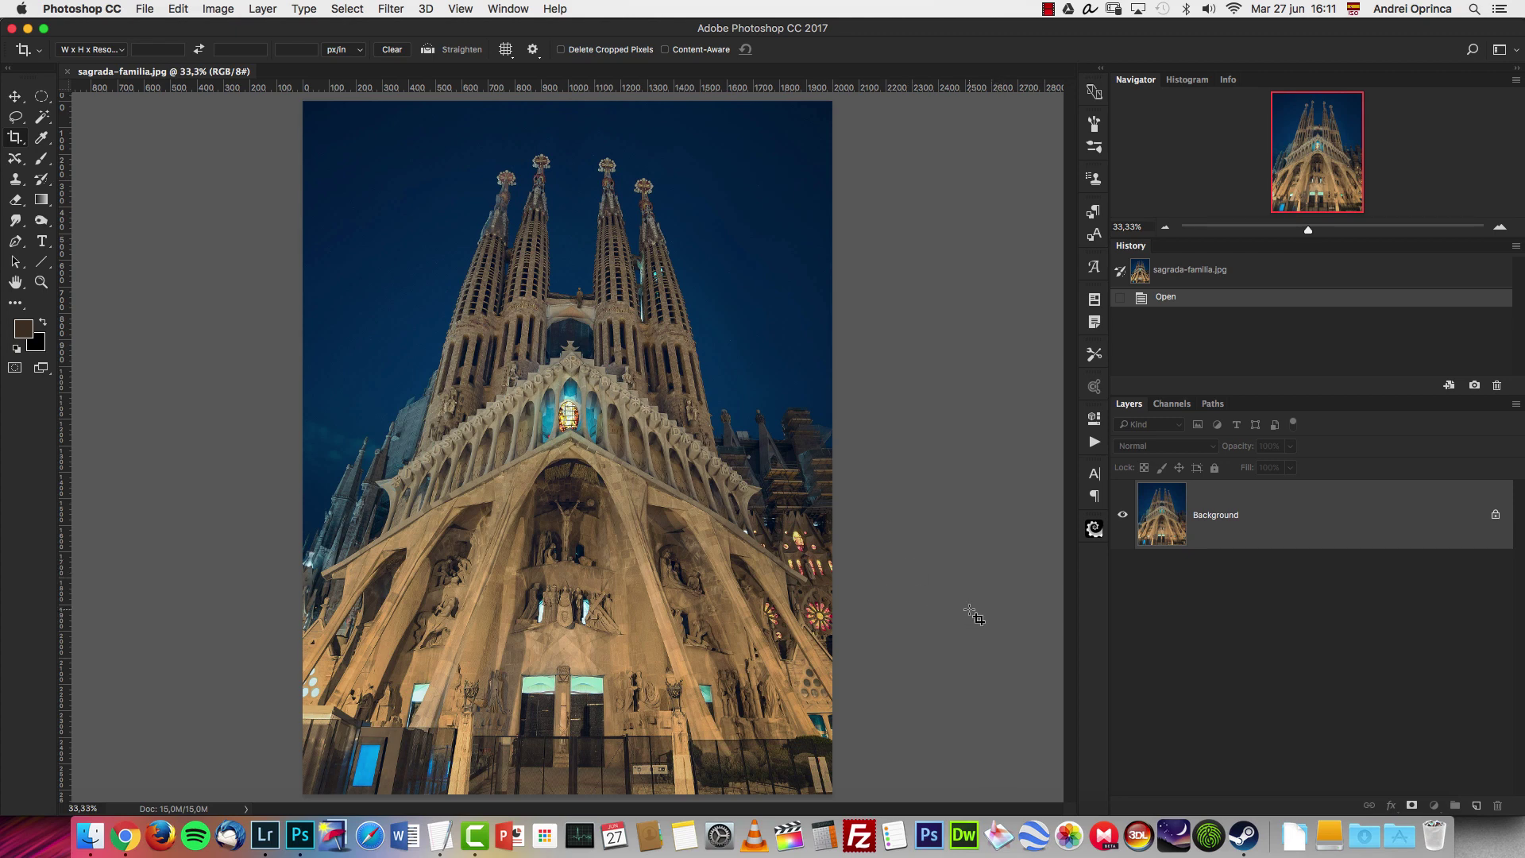
key(super+Tab)
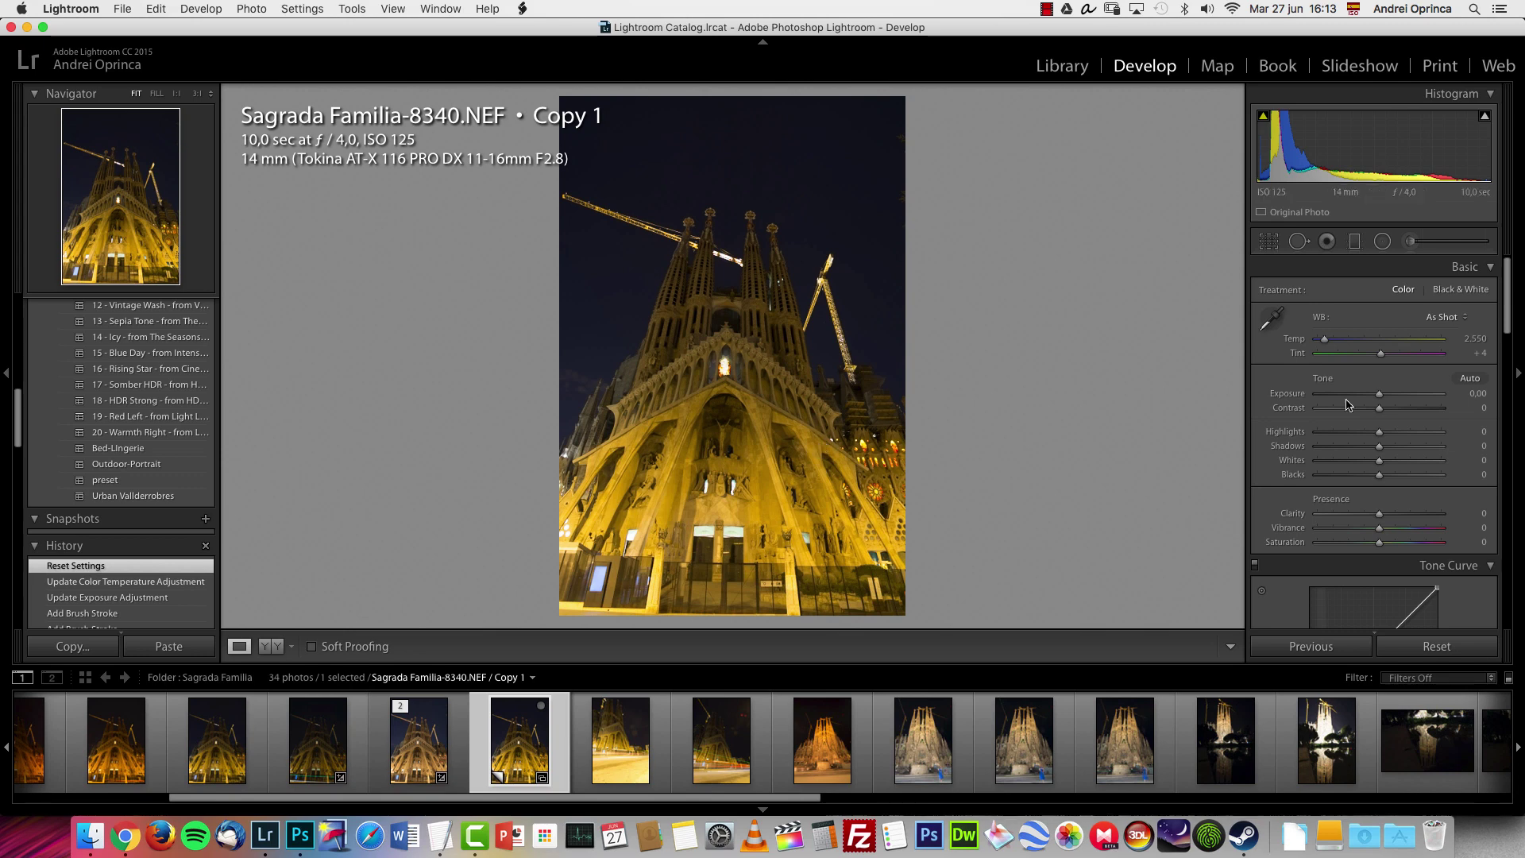
Add a graduated filter across the middle of the facade, reset its saturation and clarity to 0, and set its exposure to 0.51.
click(1355, 242)
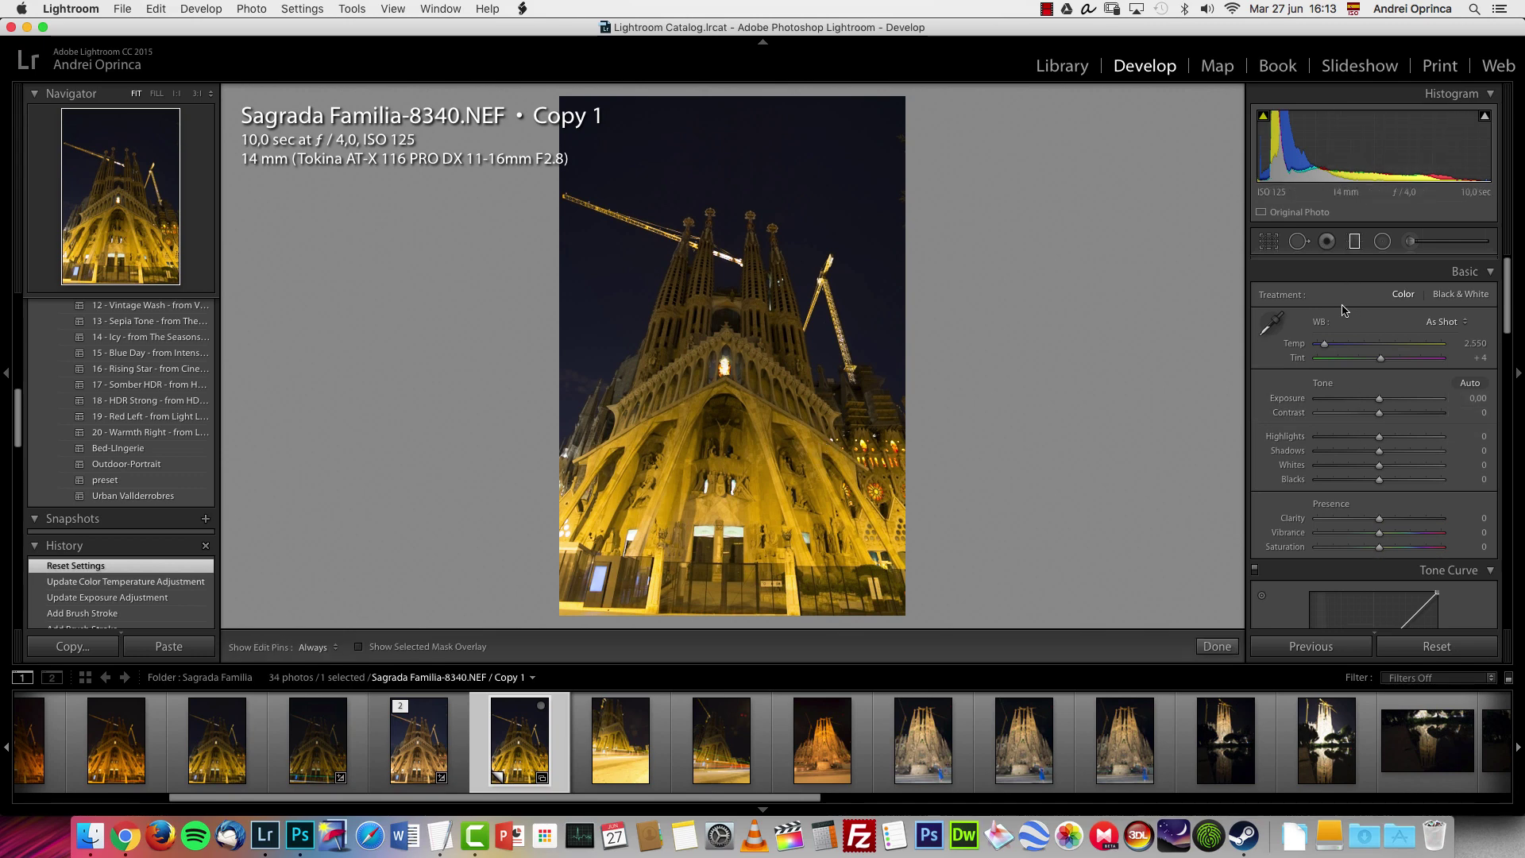
drag(730, 304, 732, 504)
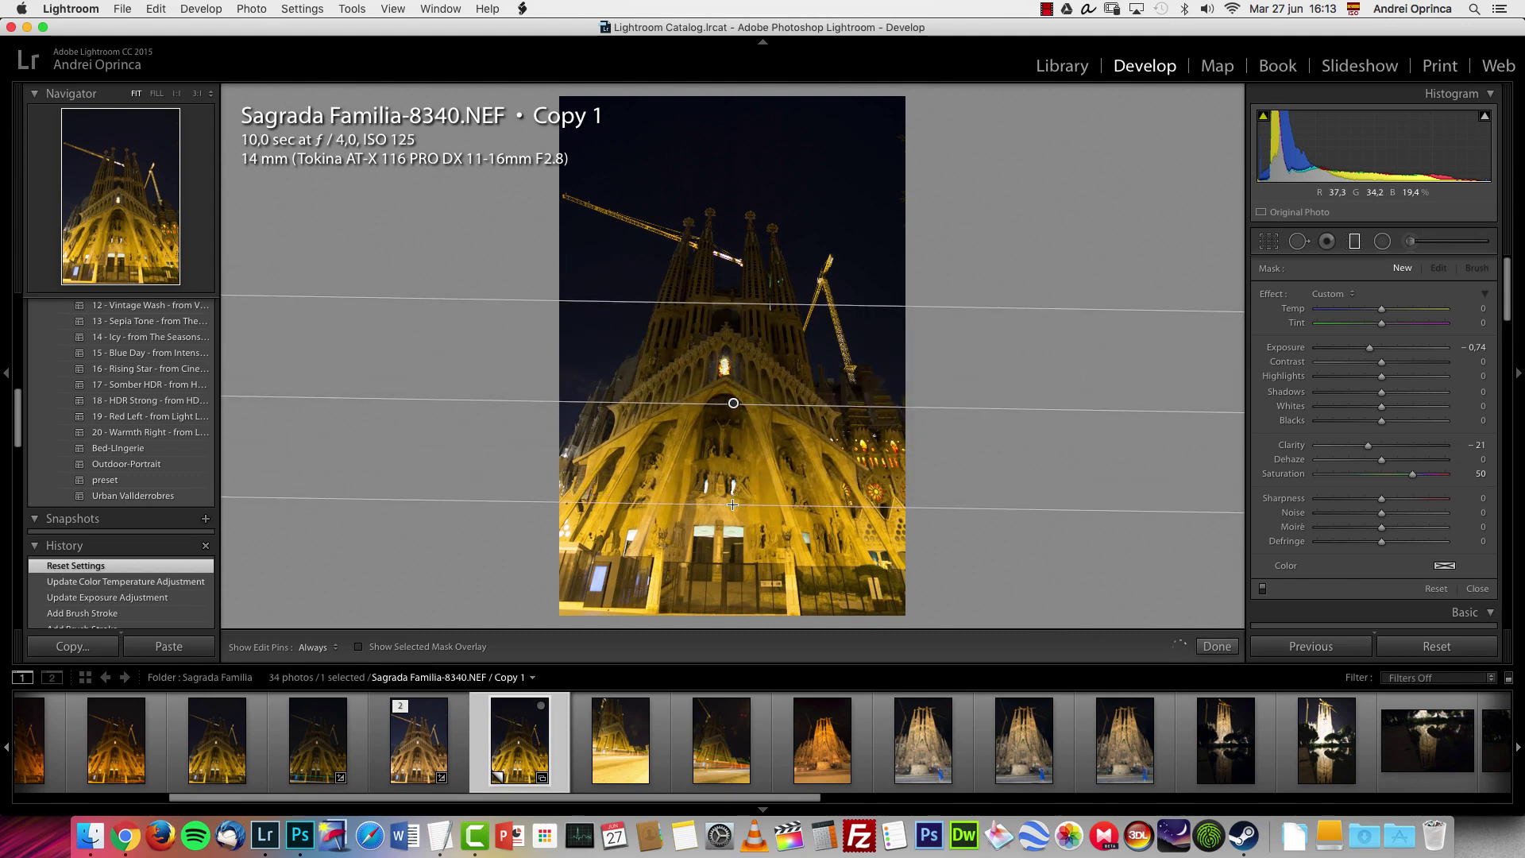
double_click(1413, 475)
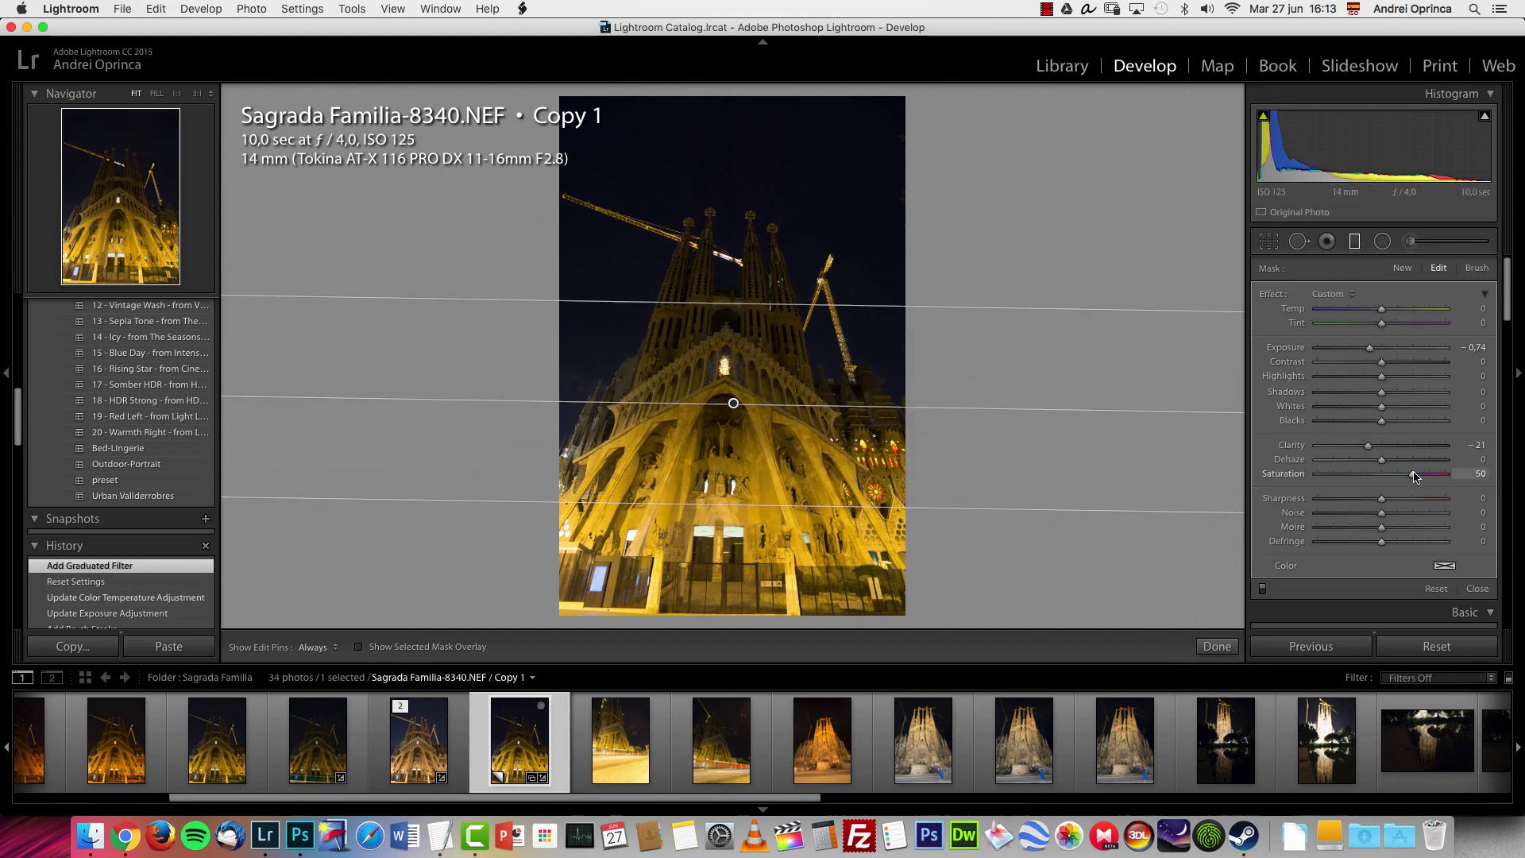
double_click(1367, 446)
drag(1370, 347, 1389, 348)
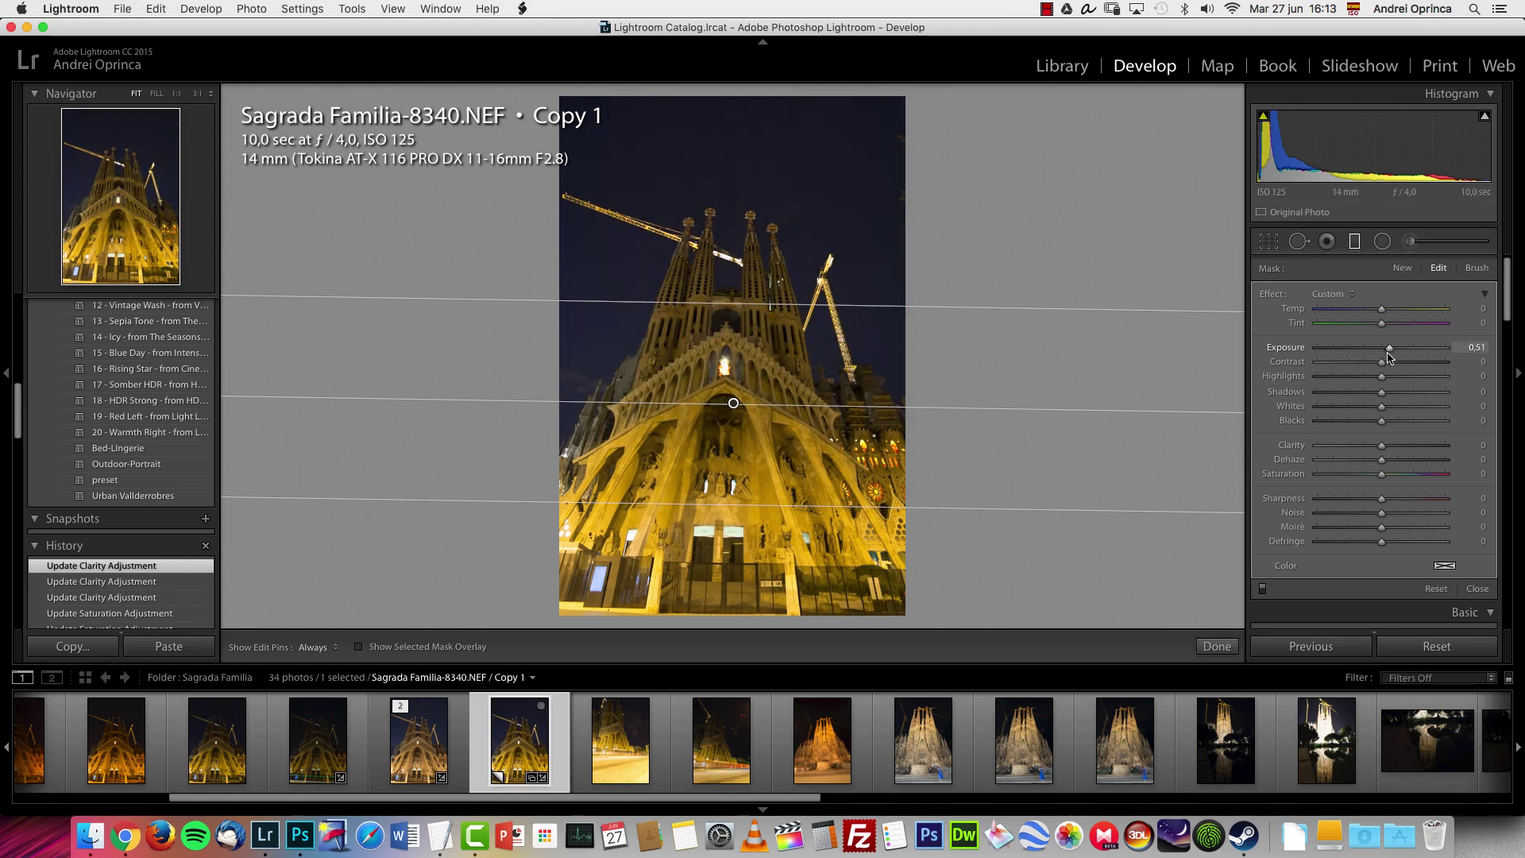
Set the graduated filter's blacks to -1, highlights to 2, shadows to 25 and whites to 55, shift it slightly down, and finish it.
drag(1381, 420, 1381, 421)
click(1396, 419)
click(1384, 376)
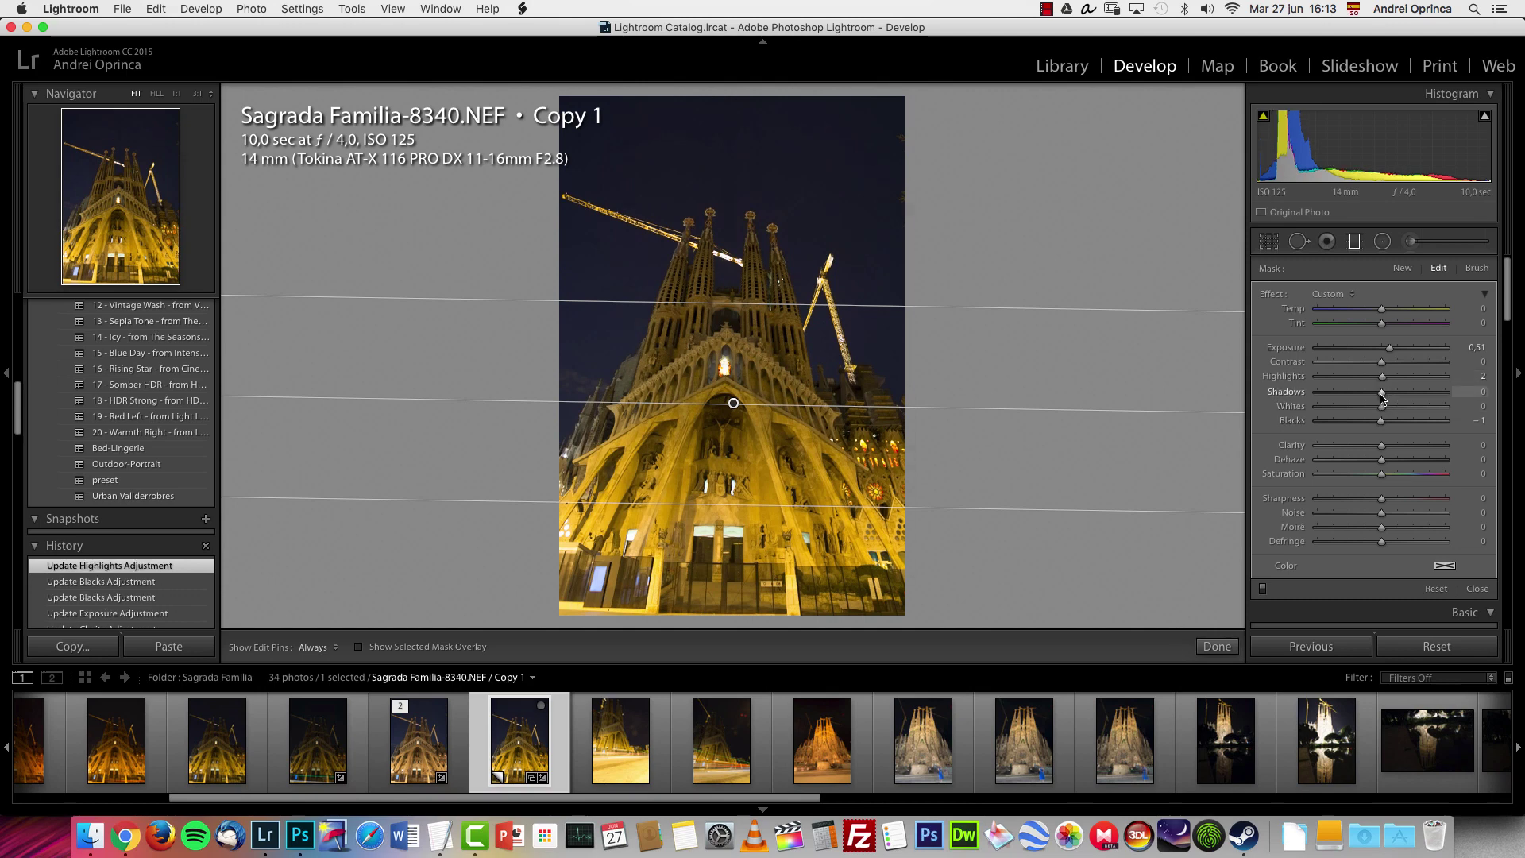
drag(1400, 397, 1421, 404)
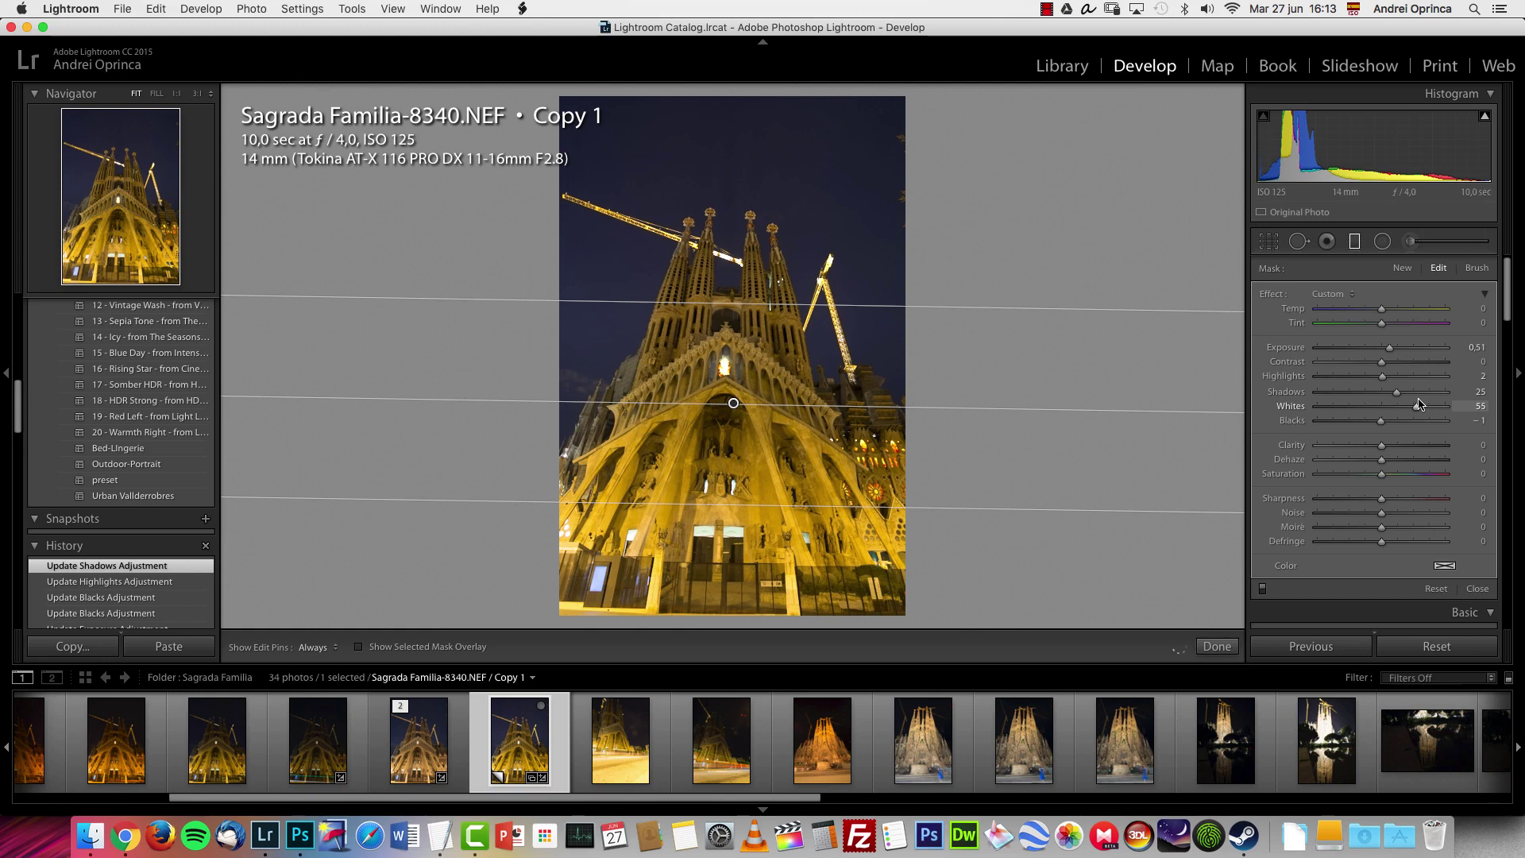
drag(733, 403, 733, 414)
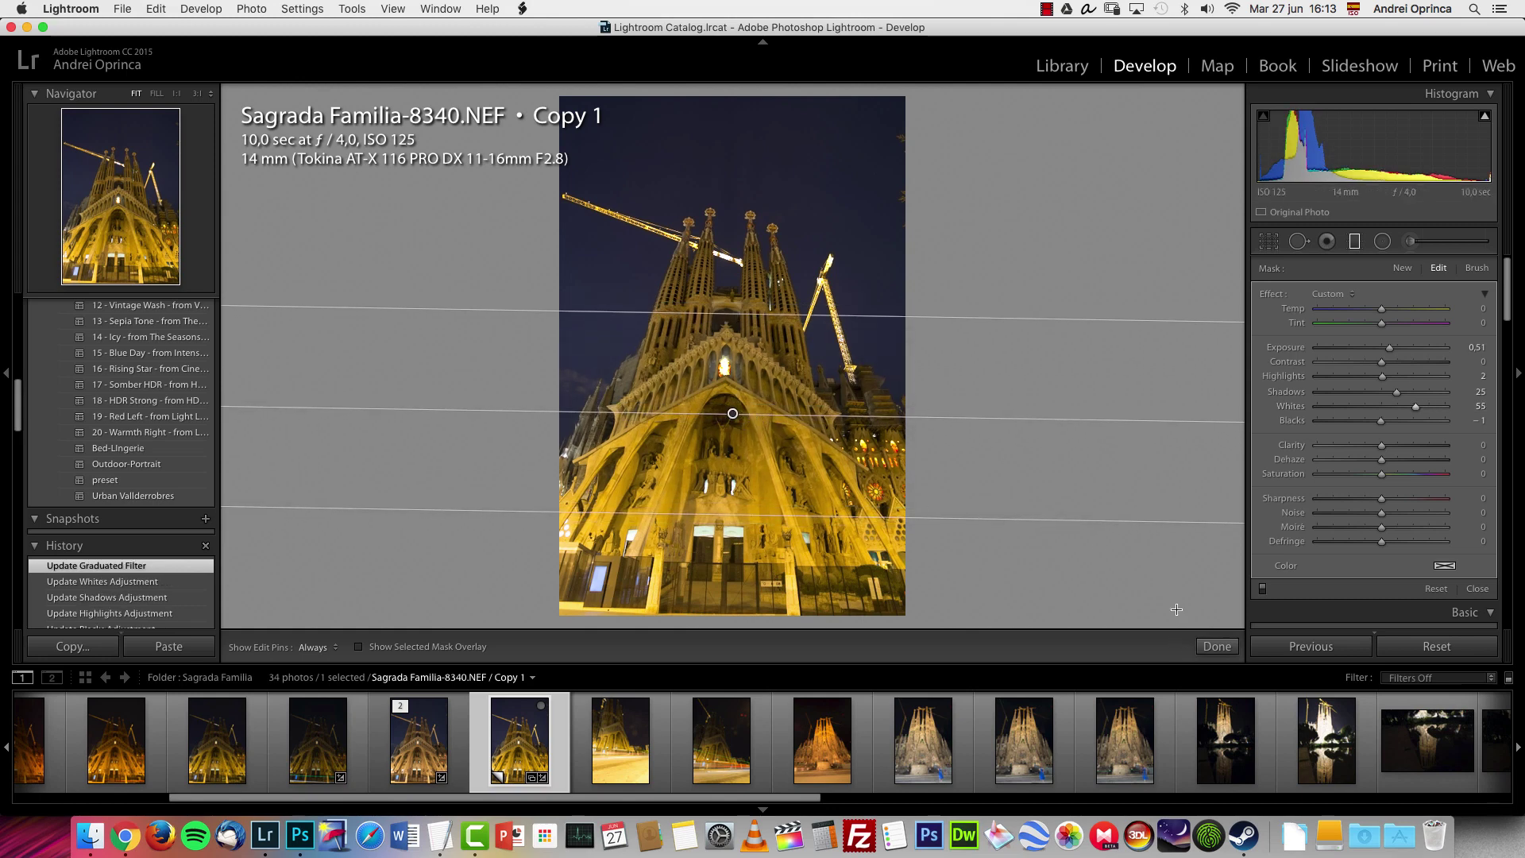
click(1217, 646)
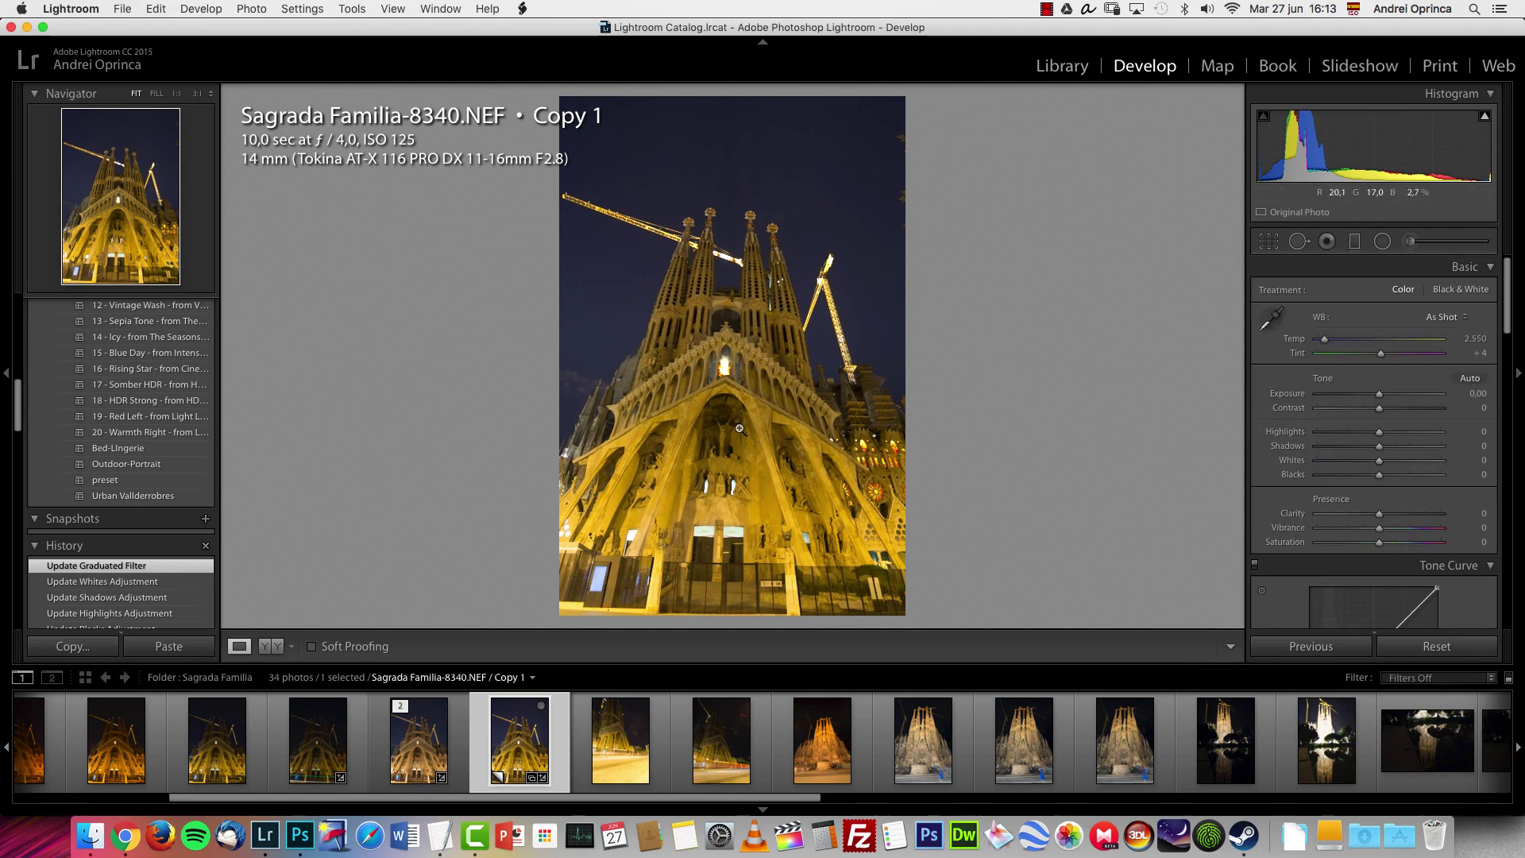
Try different white balance temperatures for the photo and return the temperature to 2,550.
click(1461, 317)
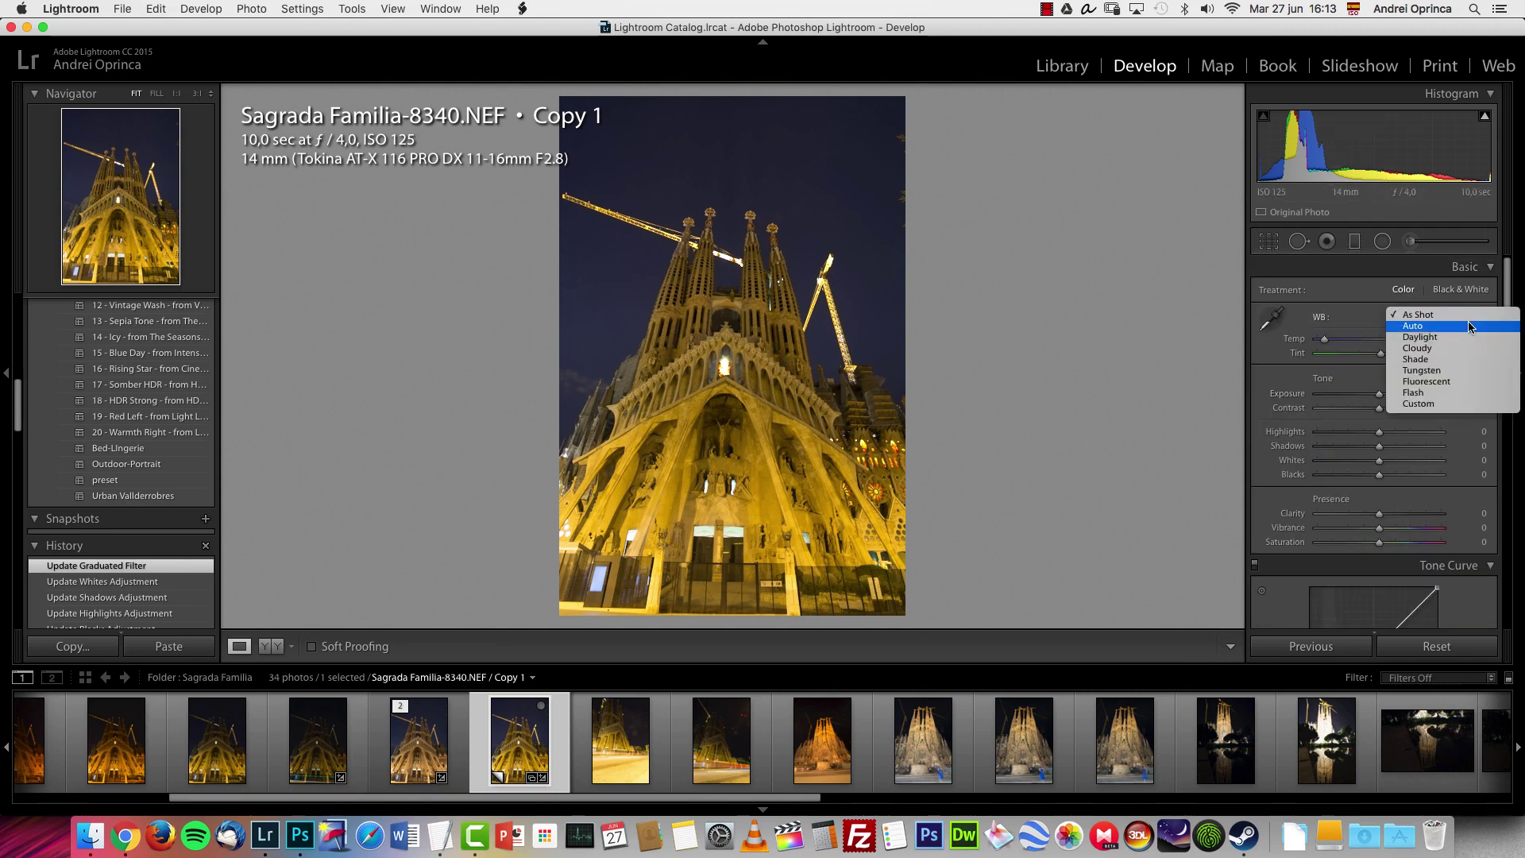
click(1370, 320)
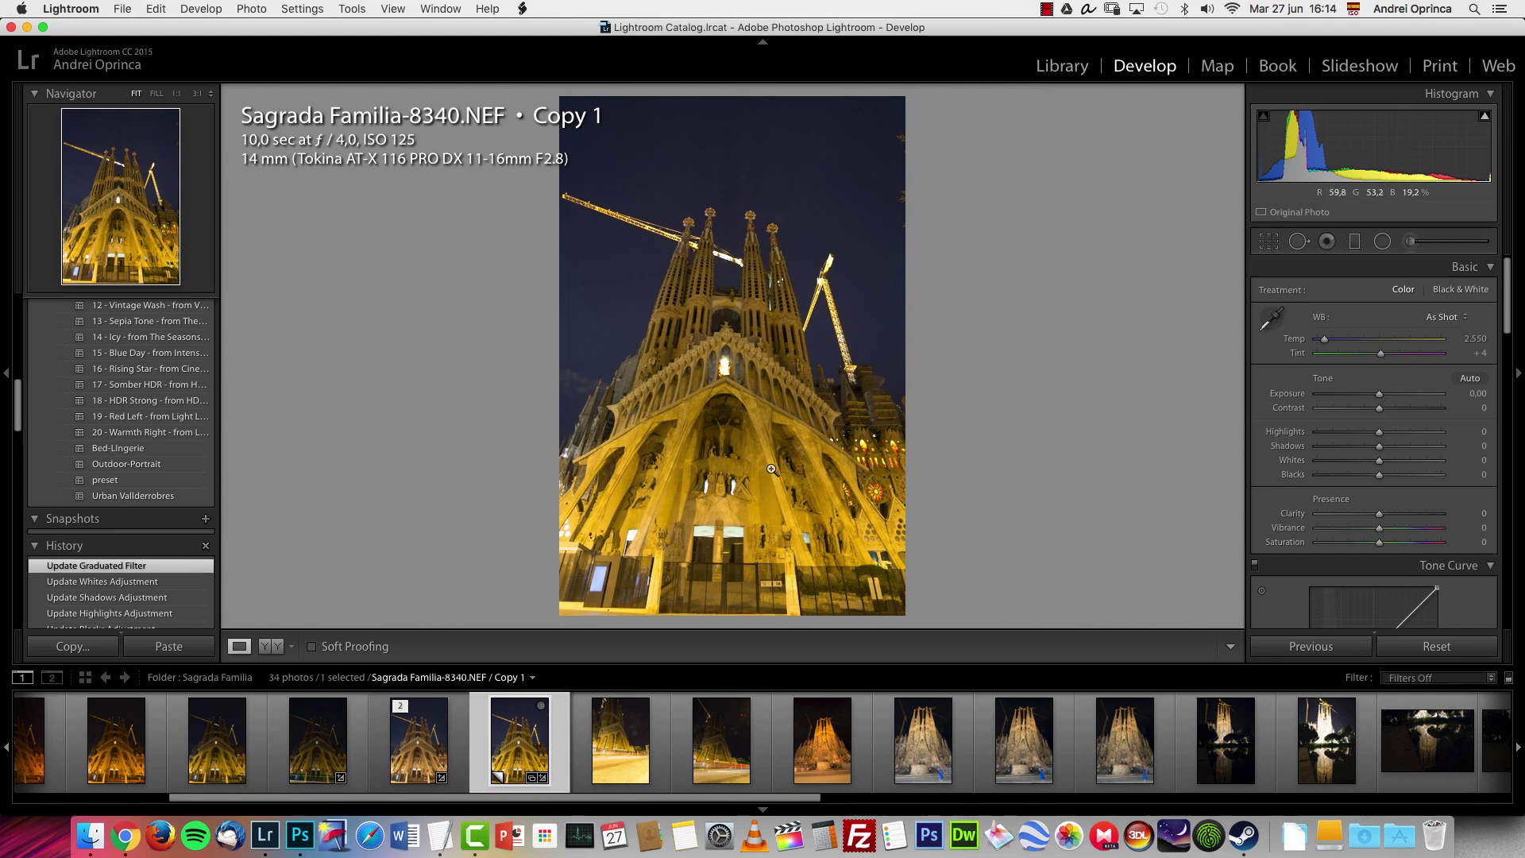
drag(1324, 343, 1322, 343)
click(1476, 340)
text(2285)
key(Return)
drag(1323, 343, 1324, 344)
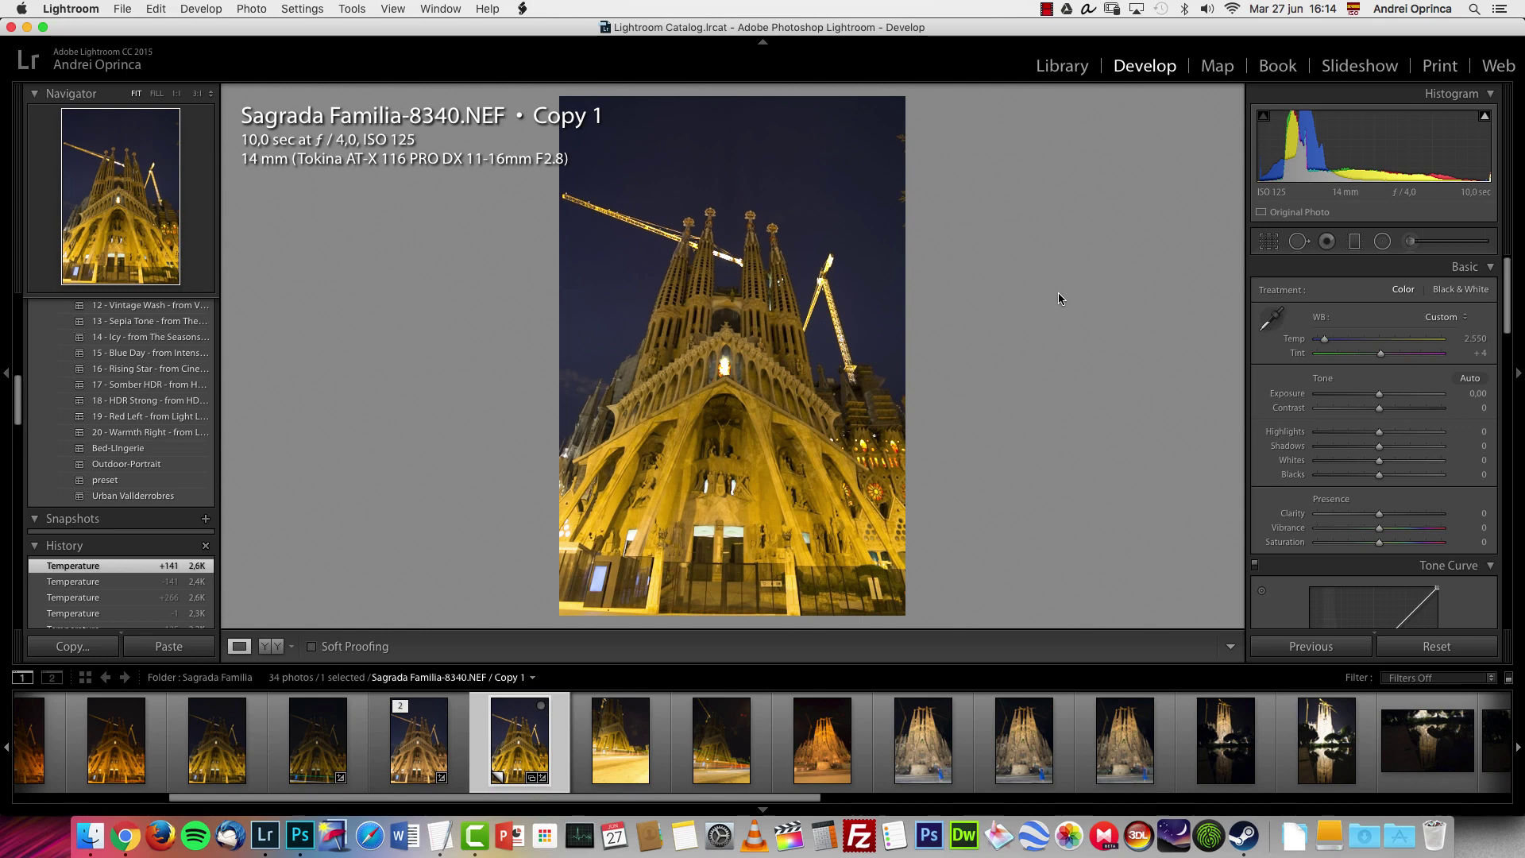
Paint an Adjustment Brush mask over the towers and the darker buildings on both sides of the facade.
click(1411, 240)
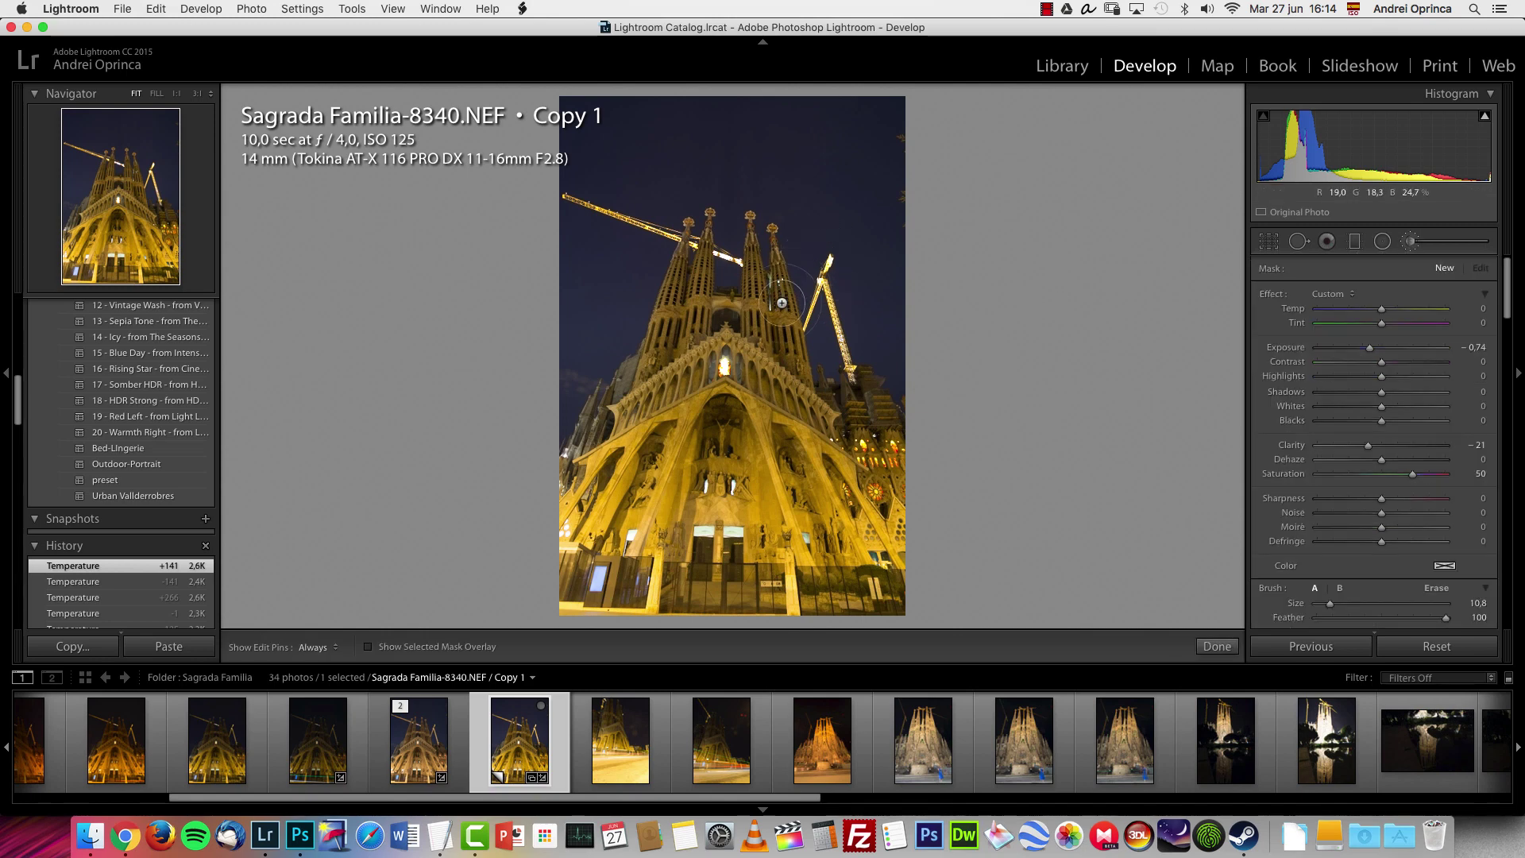
mouse_move(761, 271)
mouse_down()
mouse_move(771, 348)
mouse_move(773, 288)
mouse_move(819, 415)
mouse_move(870, 410)
mouse_up()
key(h)
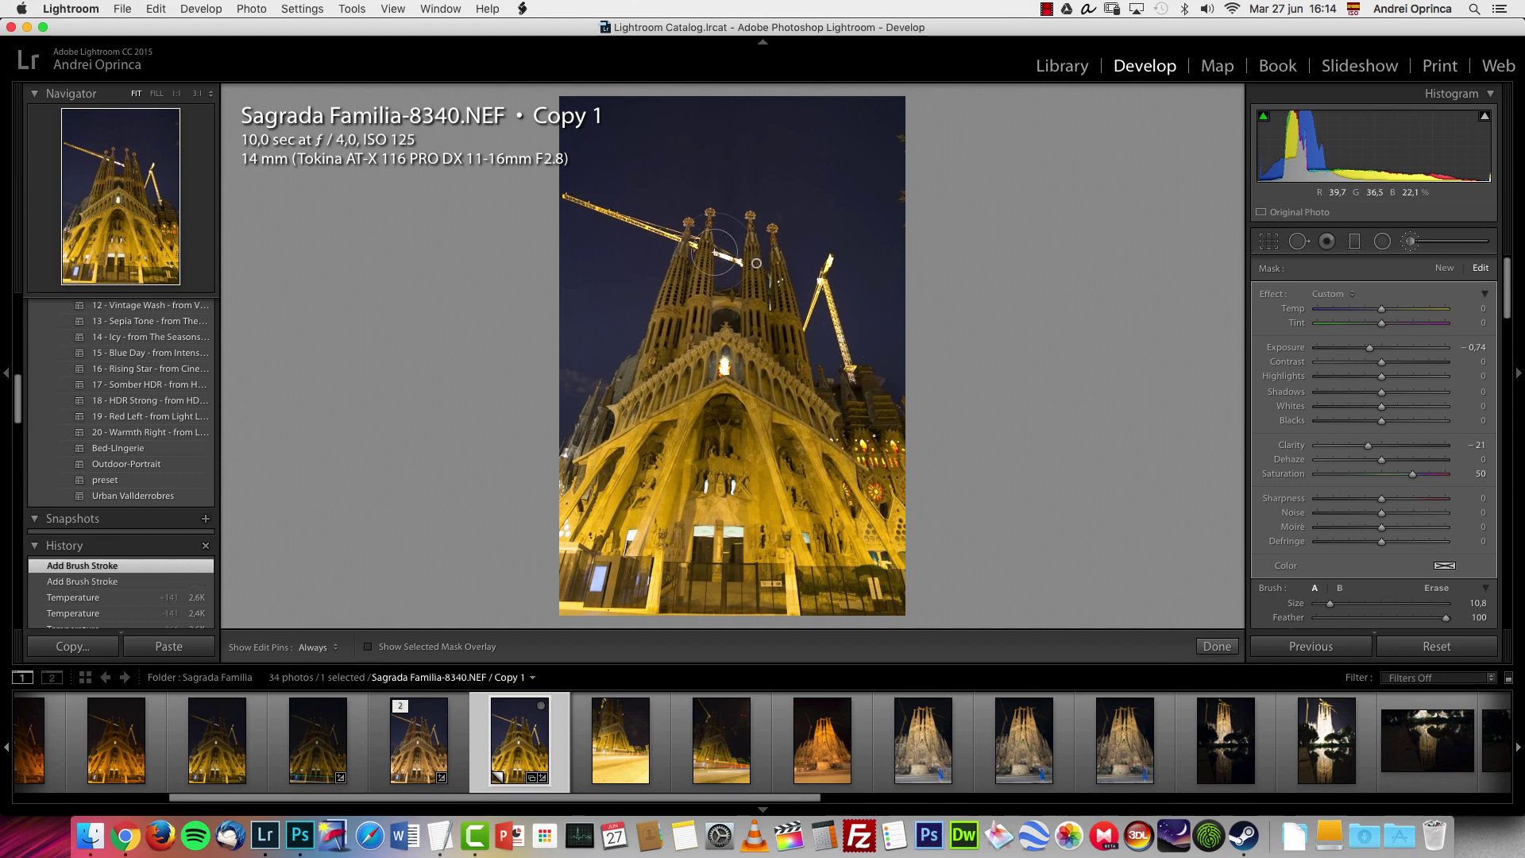
mouse_move(686, 351)
mouse_down()
mouse_move(675, 302)
mouse_move(660, 318)
mouse_up()
drag(648, 373, 640, 402)
key(h)
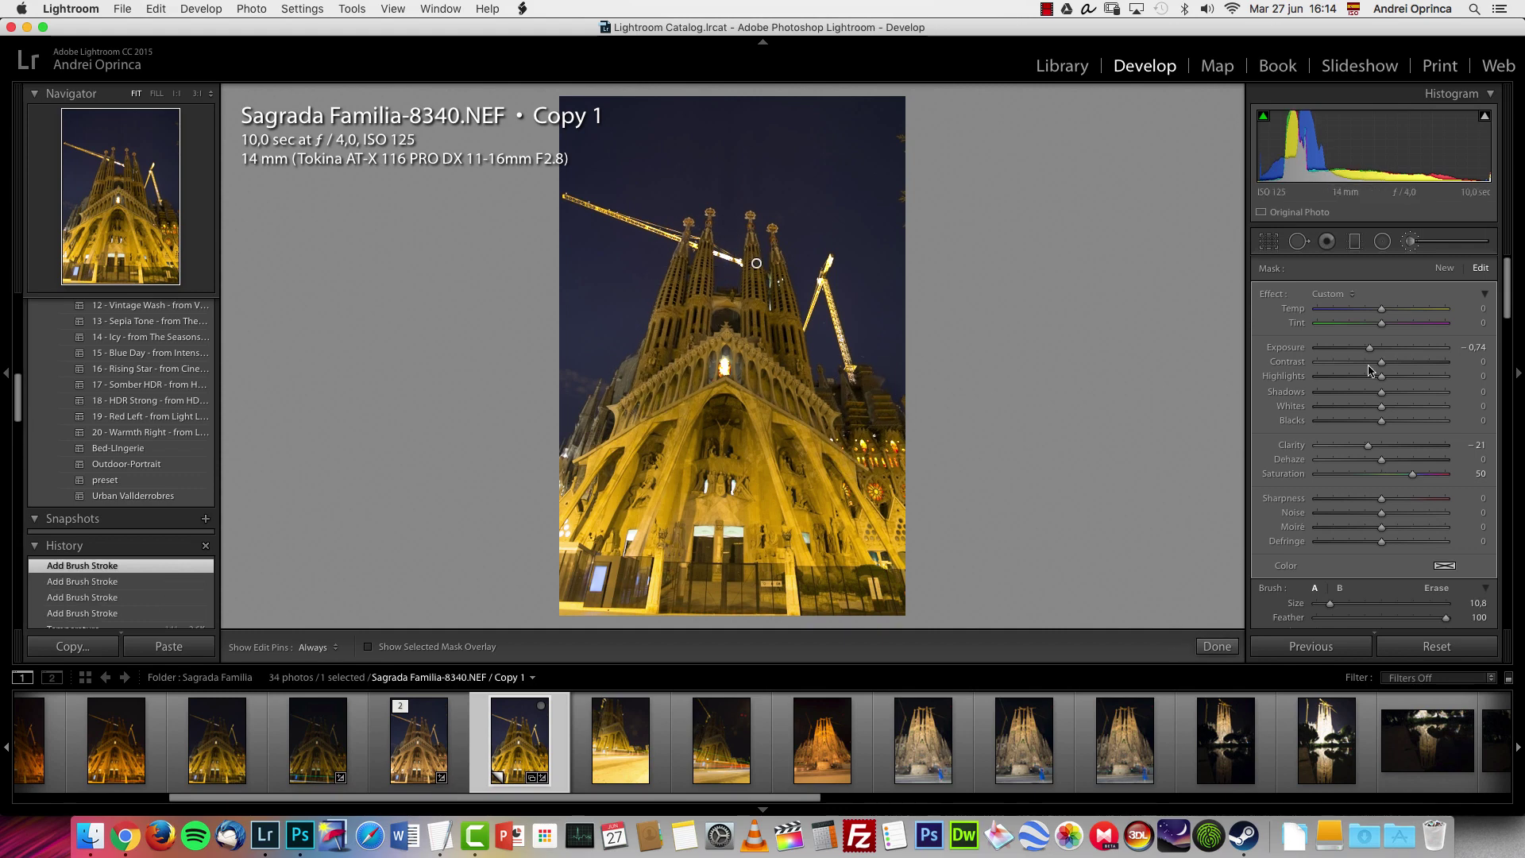
Set the brush mask's exposure to 0.53, extend it over the buildings beside the facade, and finish the brush adjustment.
drag(1371, 350, 1396, 352)
key(h)
mouse_move(870, 377)
mouse_down()
mouse_move(827, 397)
mouse_move(862, 398)
mouse_move(870, 421)
mouse_up()
click(592, 409)
drag(591, 409, 617, 399)
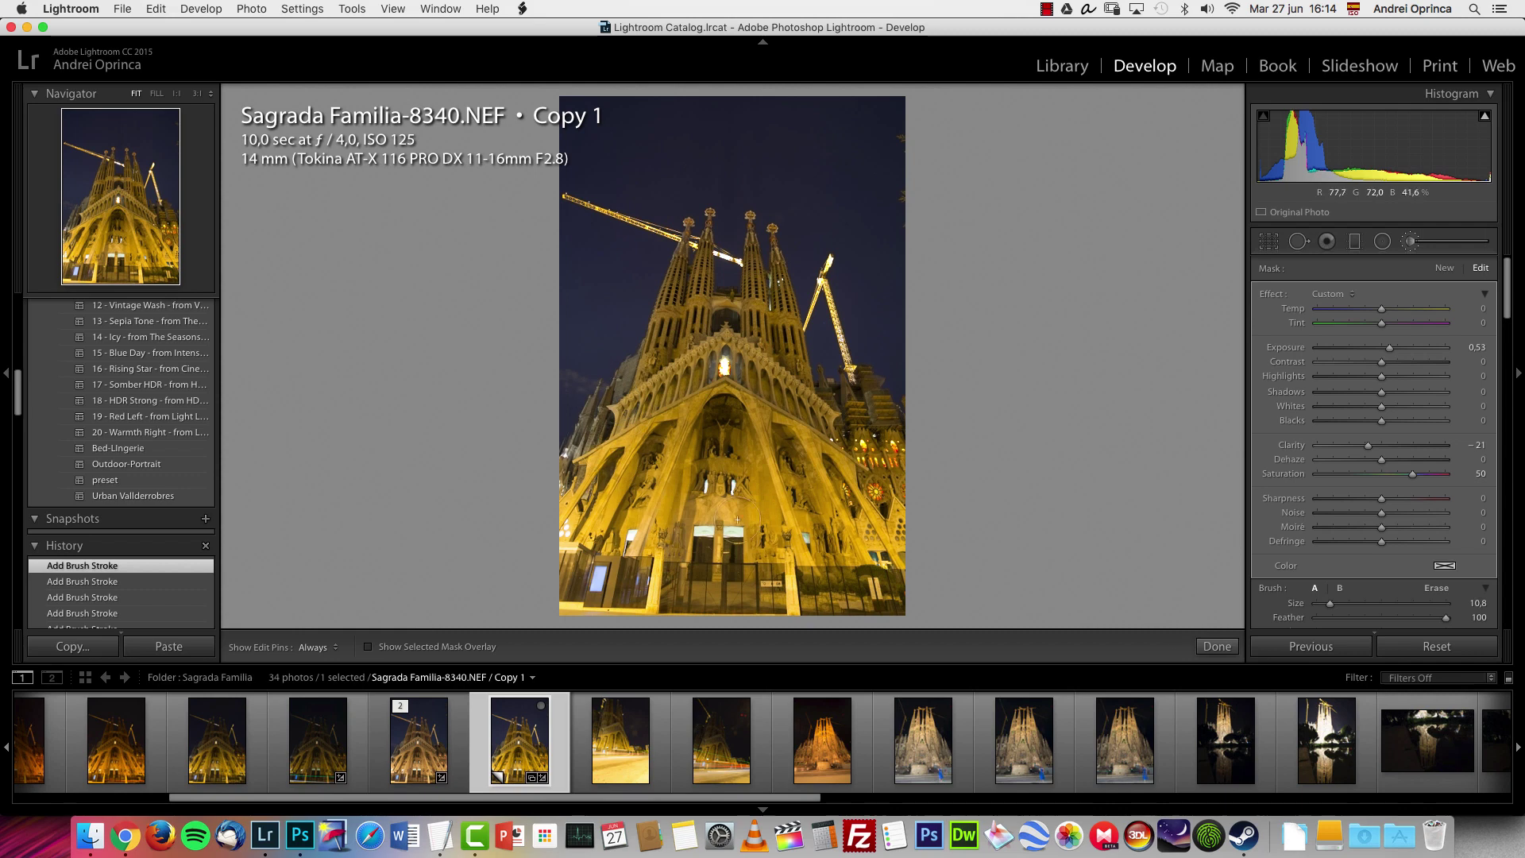
click(1218, 647)
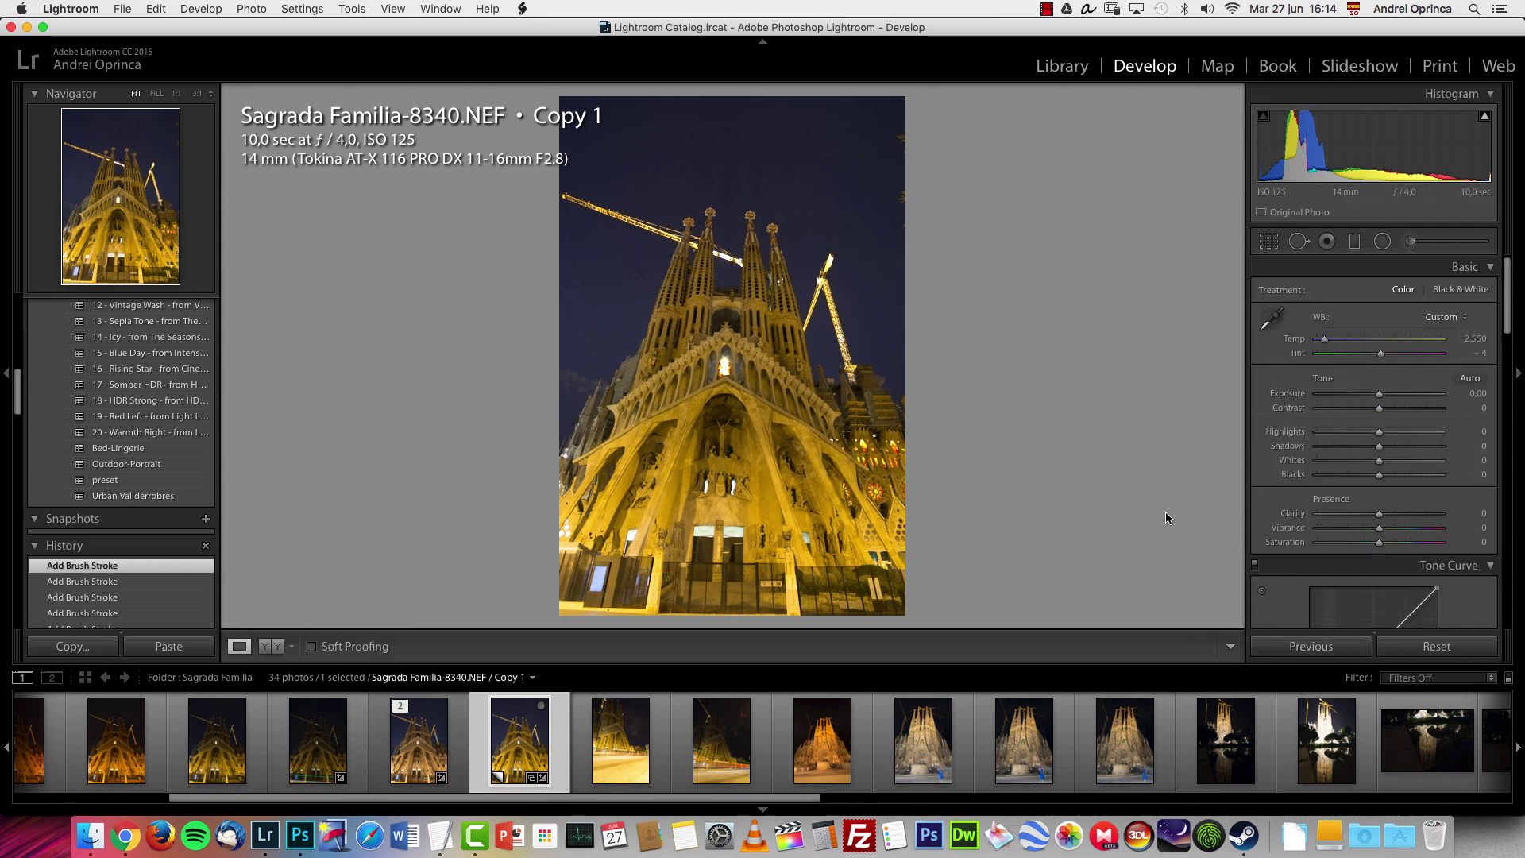
Inspect the stained-glass window's highlights up close in Copy 1 and compare them with Sagrada Familia-8339.NEF.
key(super+1)
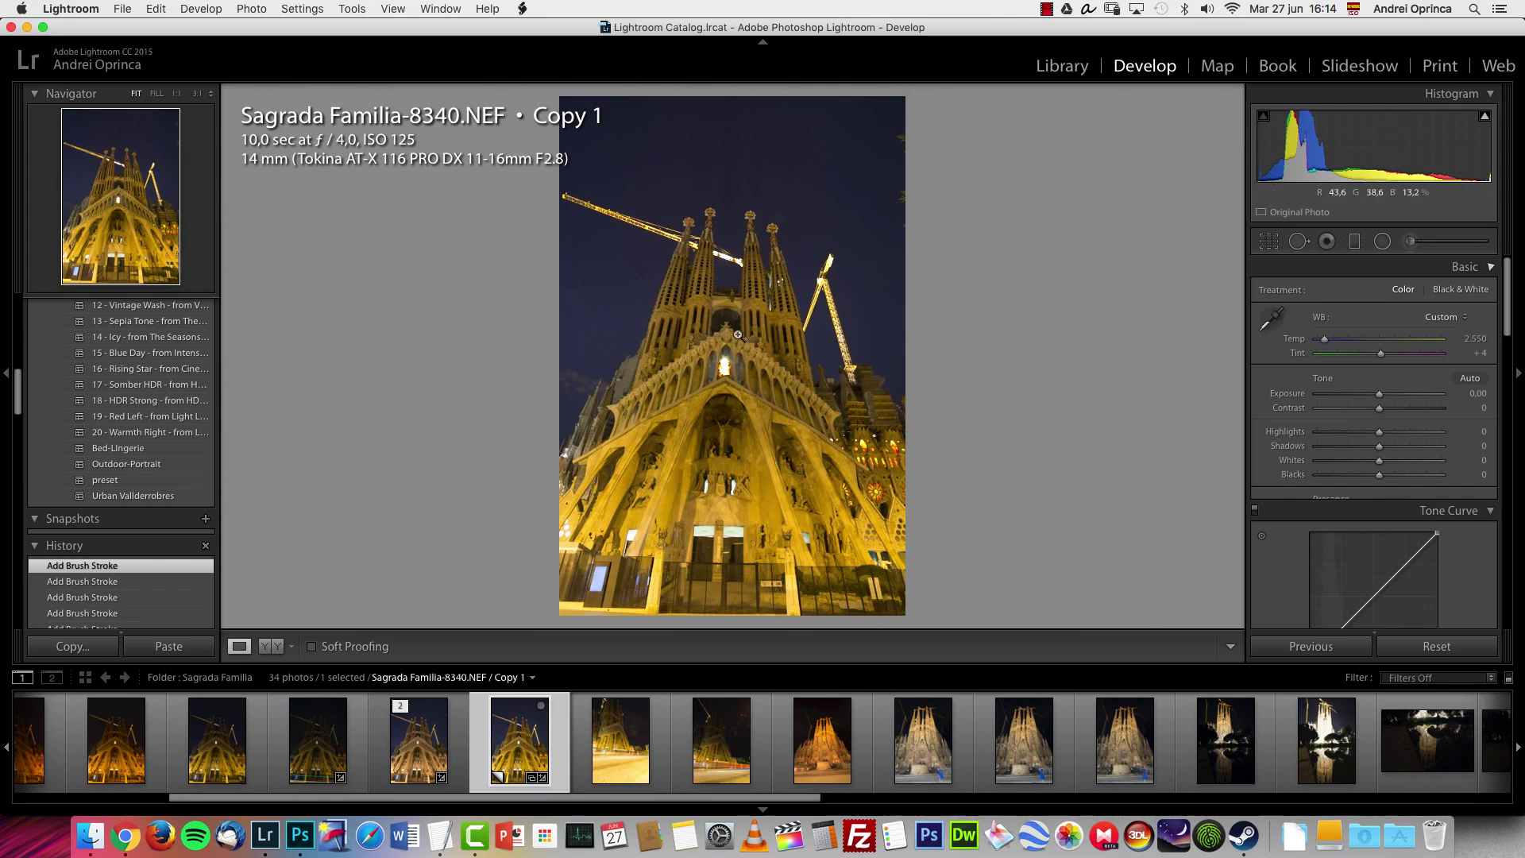
click(725, 370)
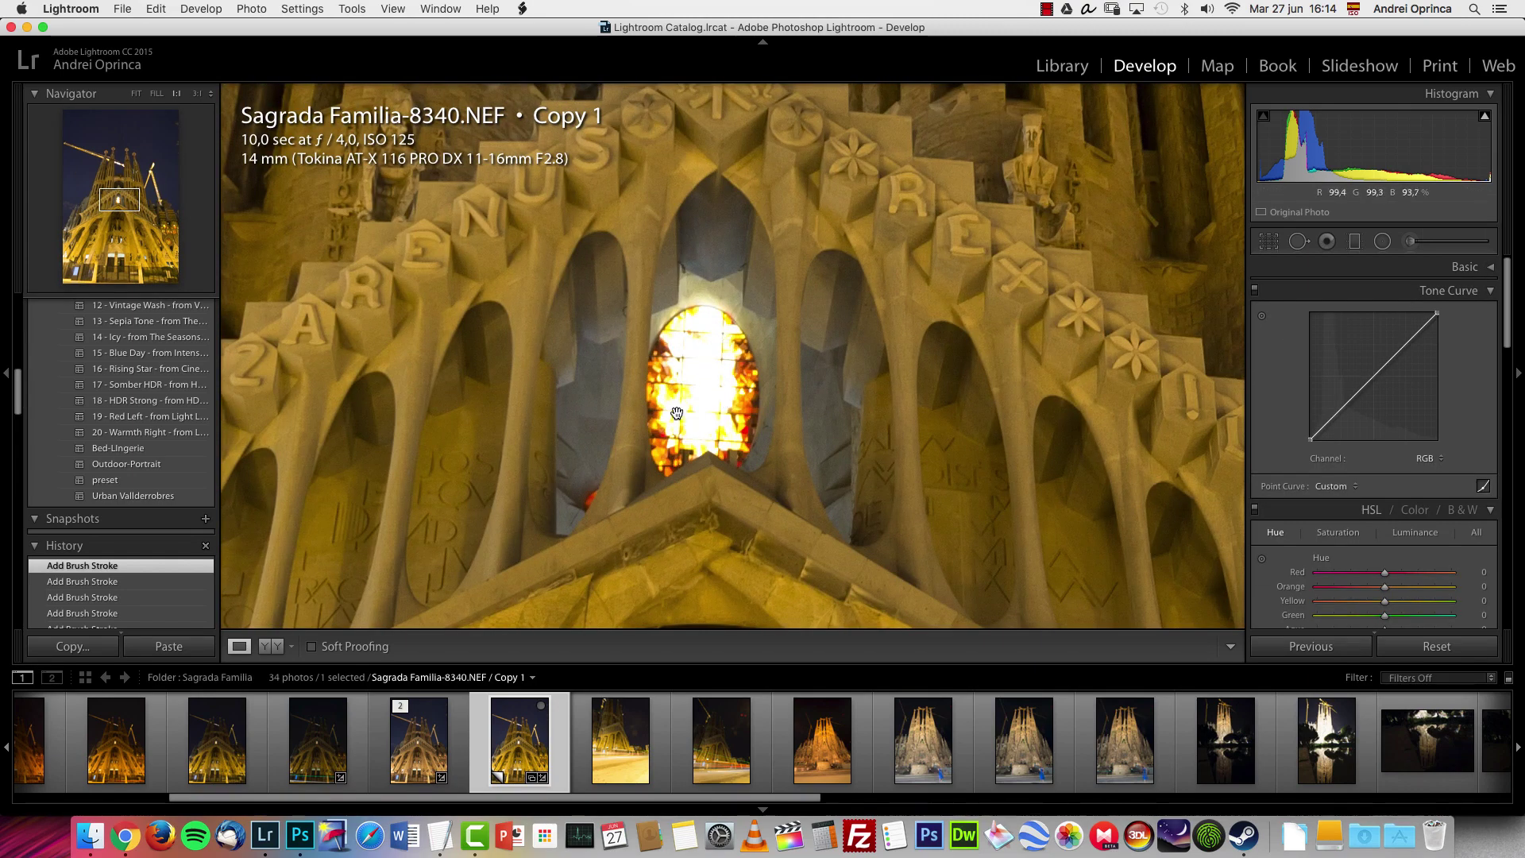
click(337, 759)
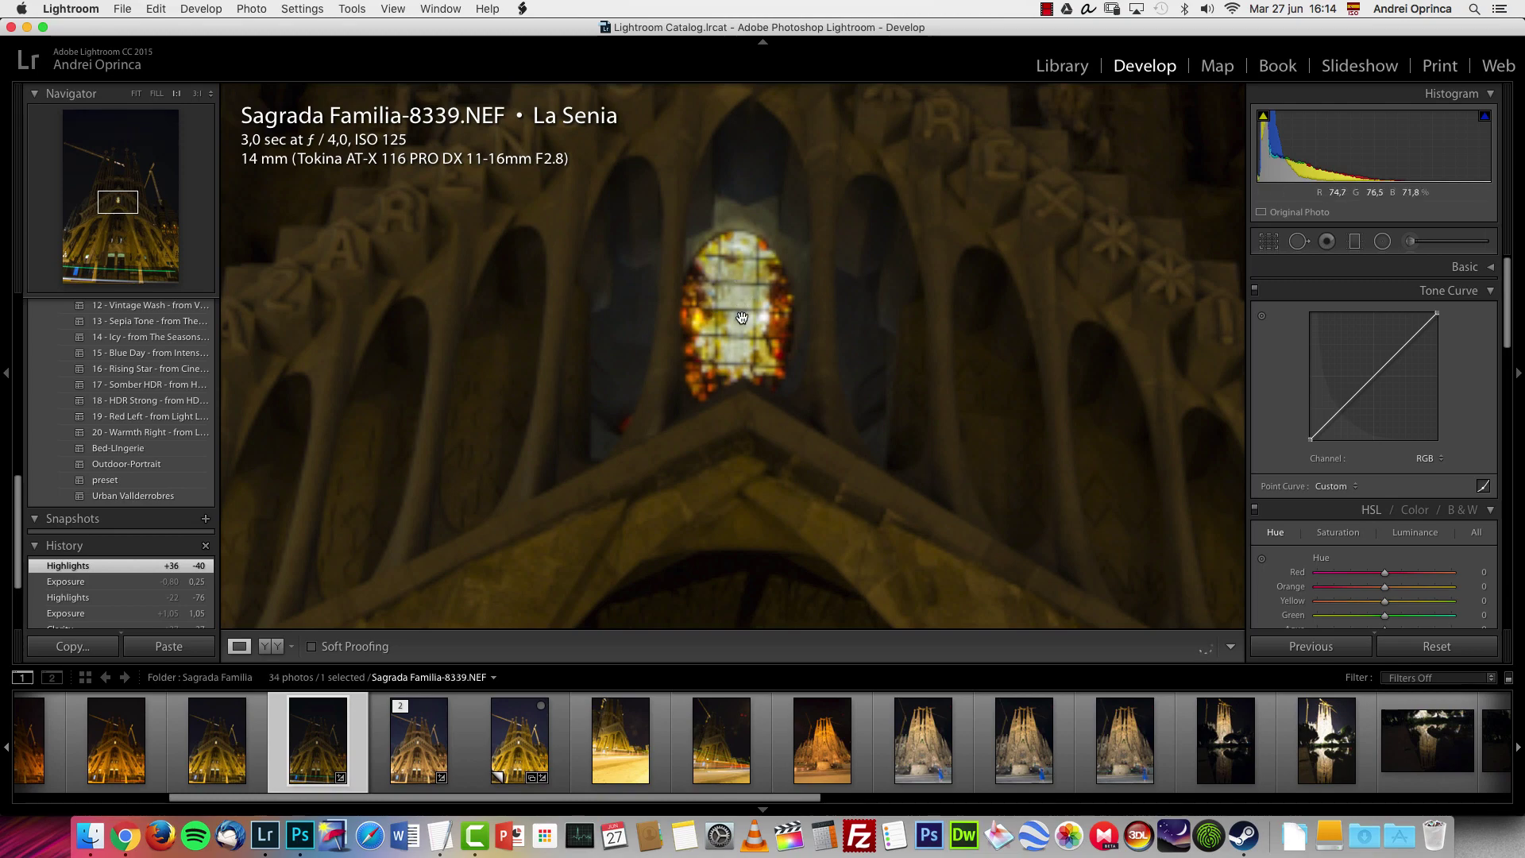
click(519, 739)
click(770, 441)
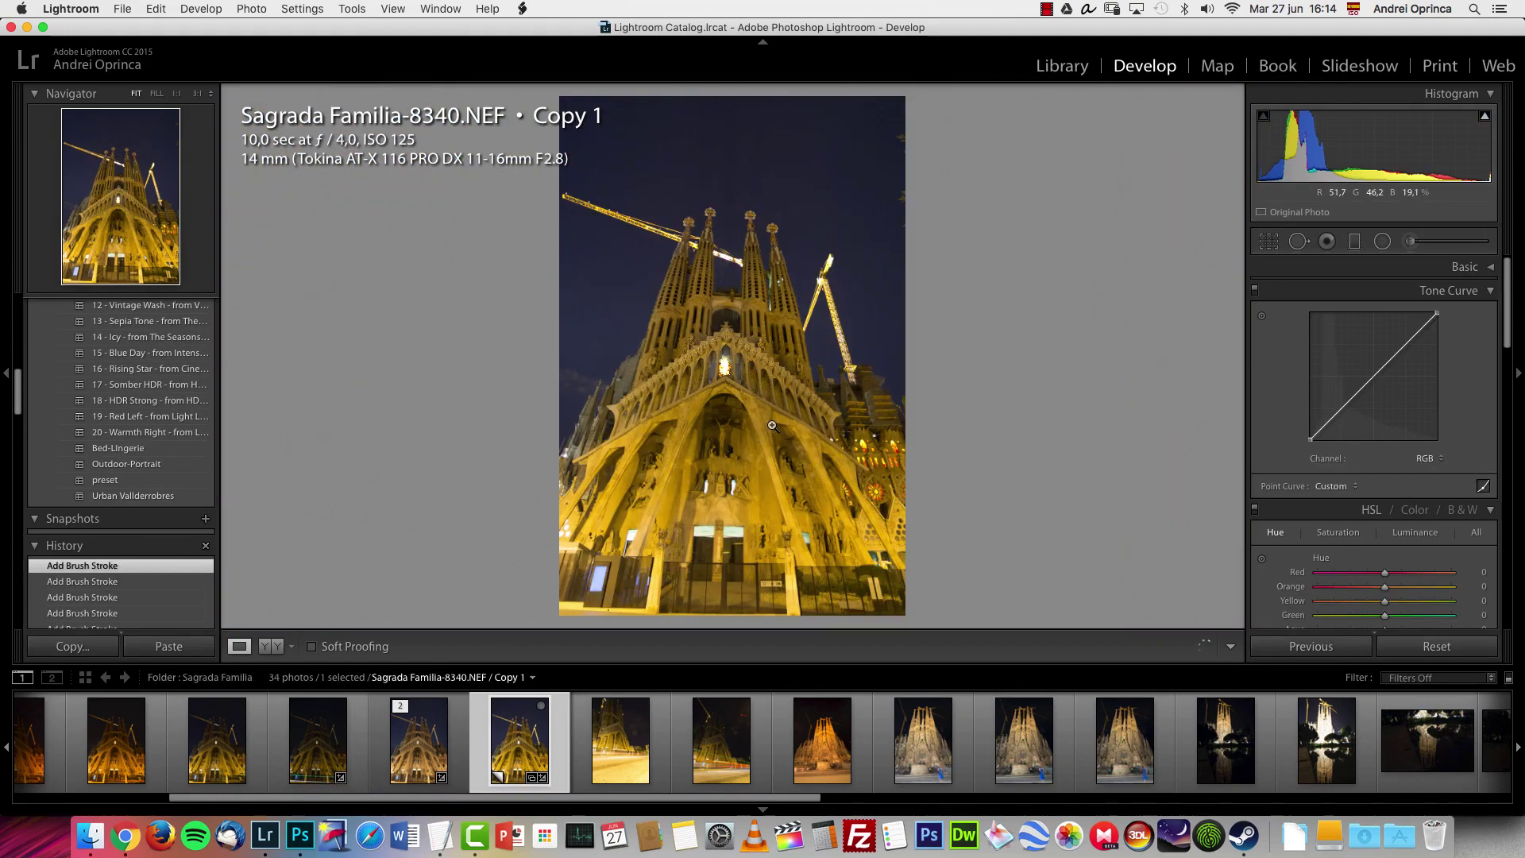
Look through the Transform, Effects and Camera Calibration settings, collapse them, and bring the Lens Corrections settings into view.
drag(1507, 334, 1484, 623)
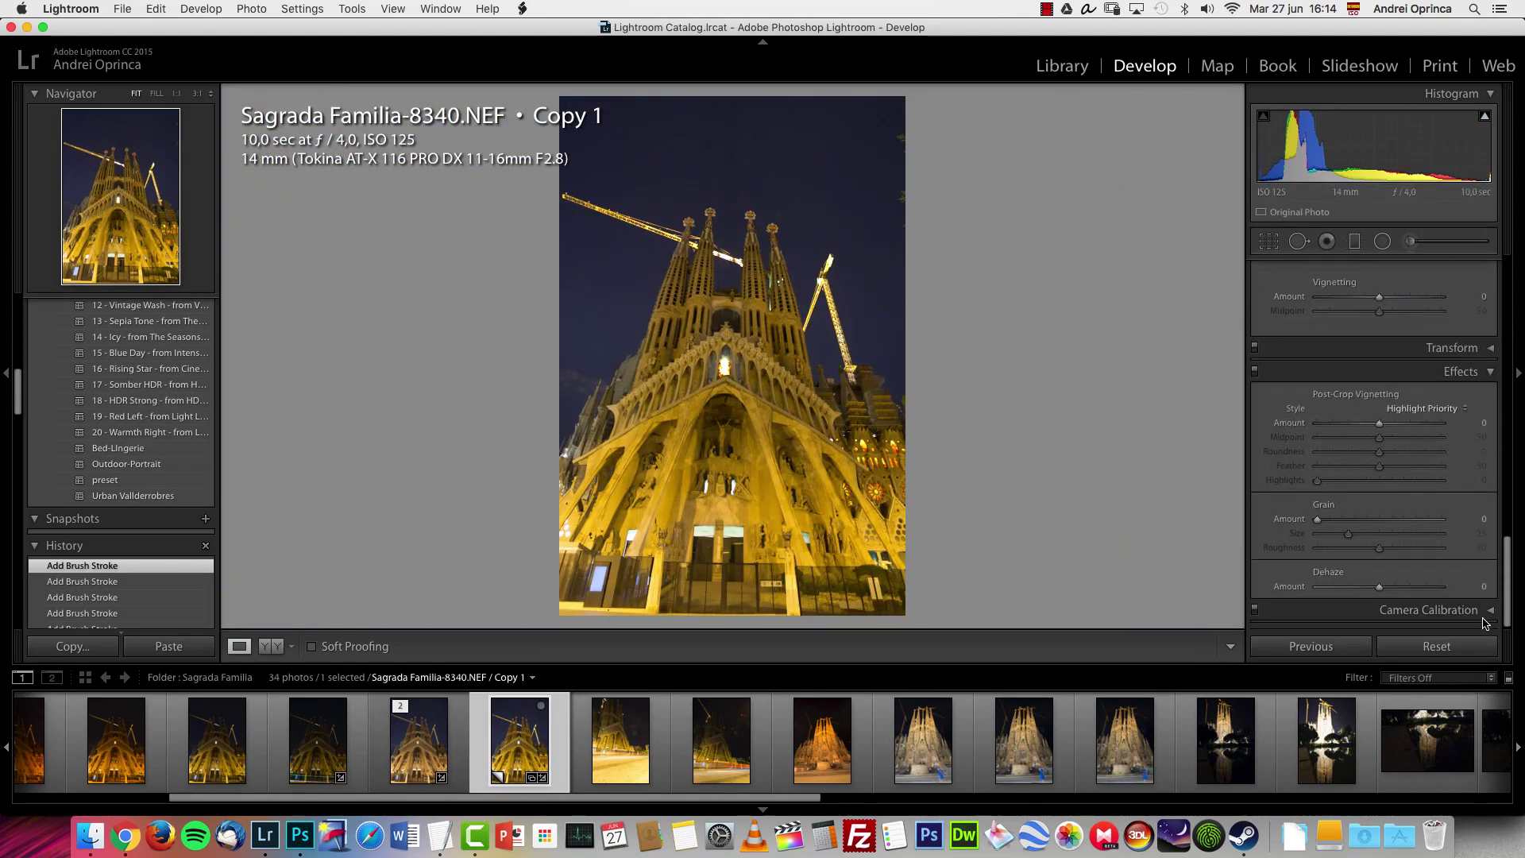
click(1492, 348)
click(1493, 334)
click(1491, 610)
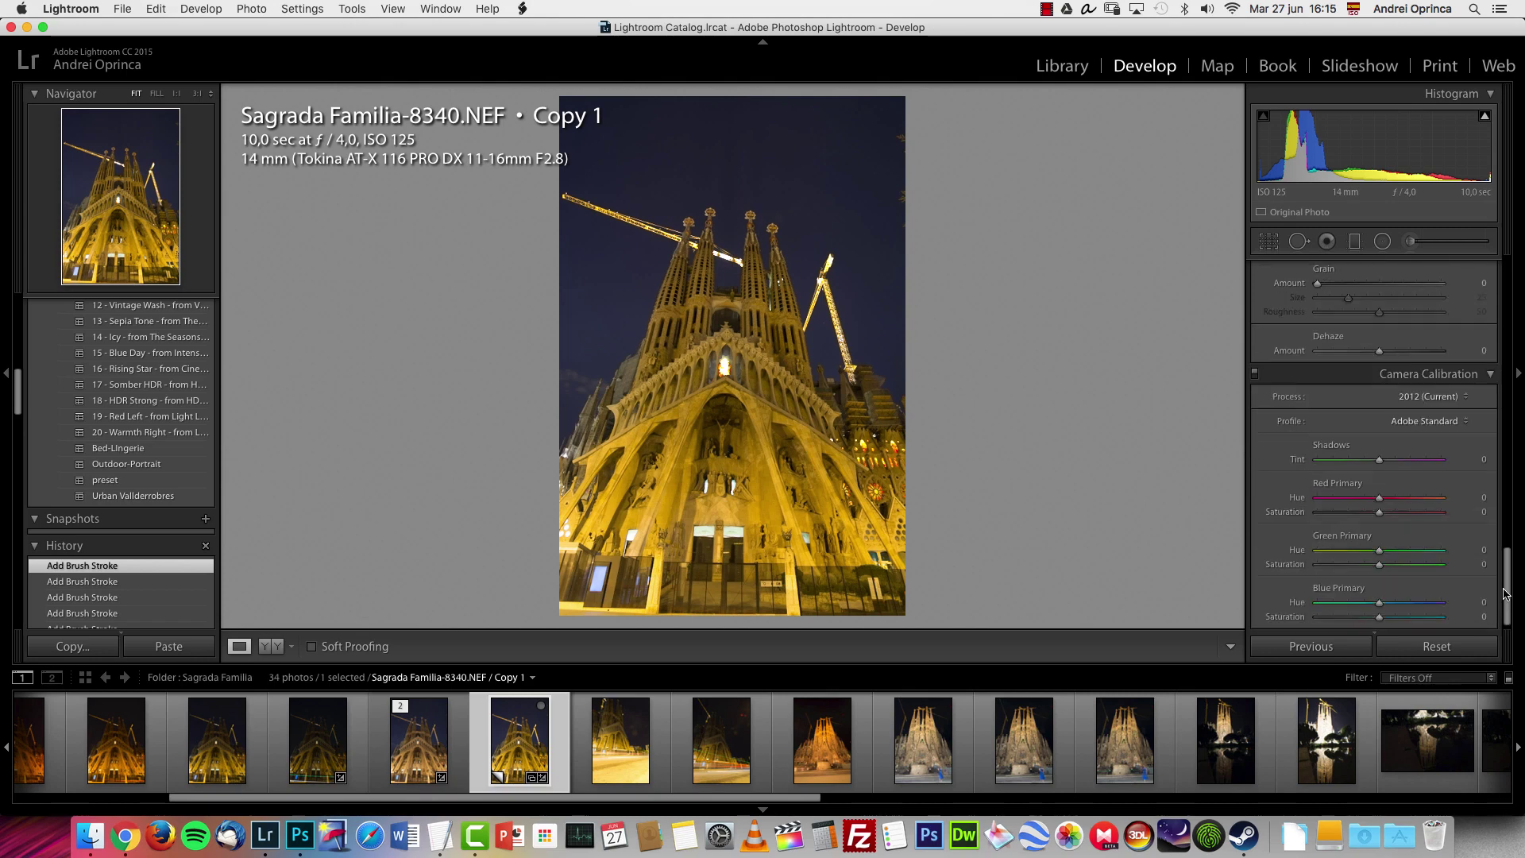
drag(1509, 577, 1509, 592)
drag(1514, 567, 1517, 530)
click(1500, 364)
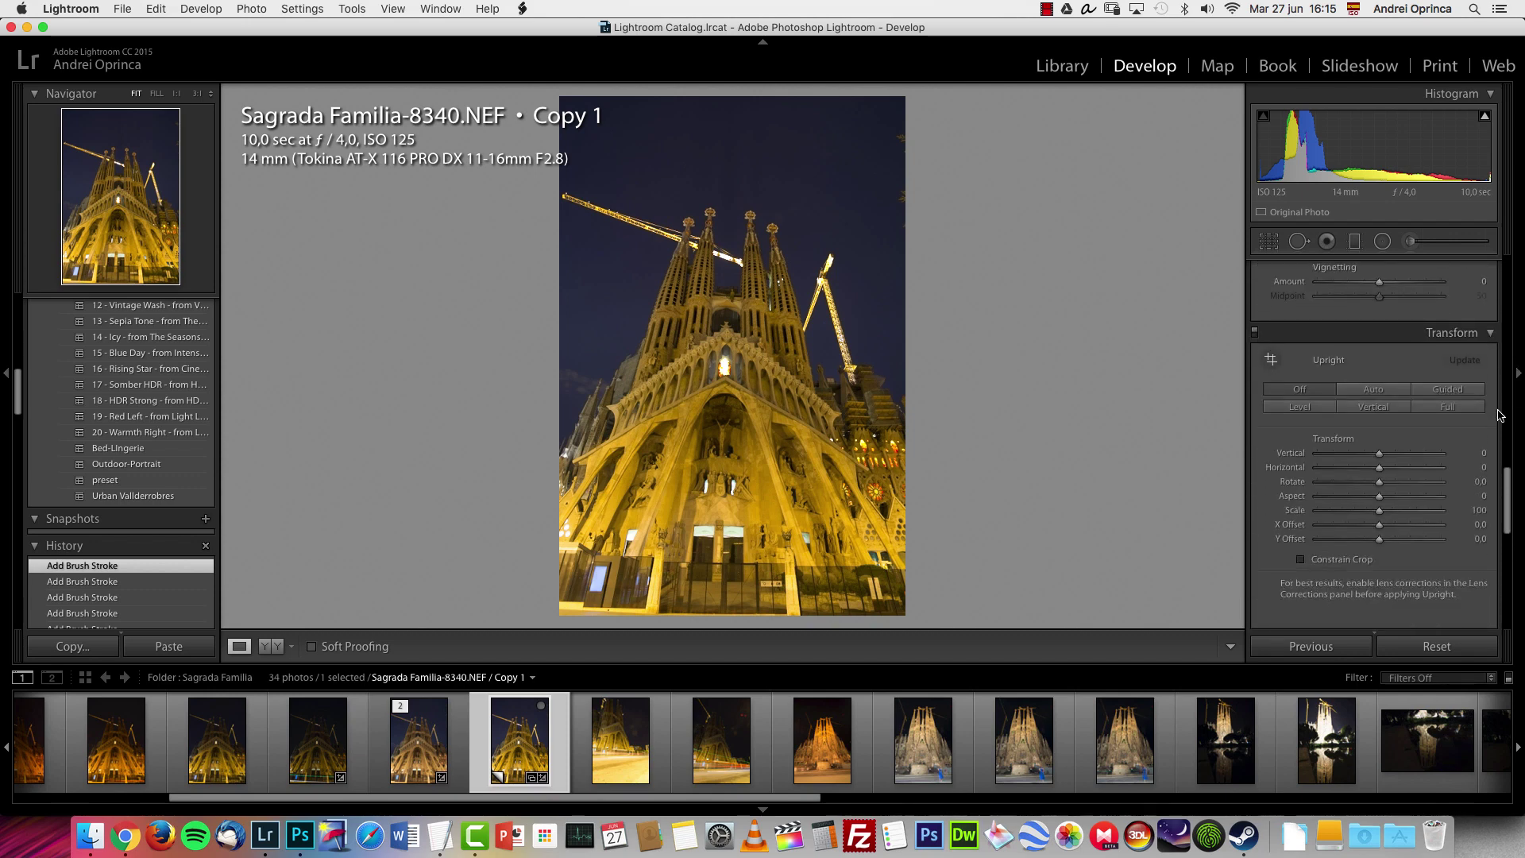
click(1493, 342)
click(1492, 375)
click(1499, 389)
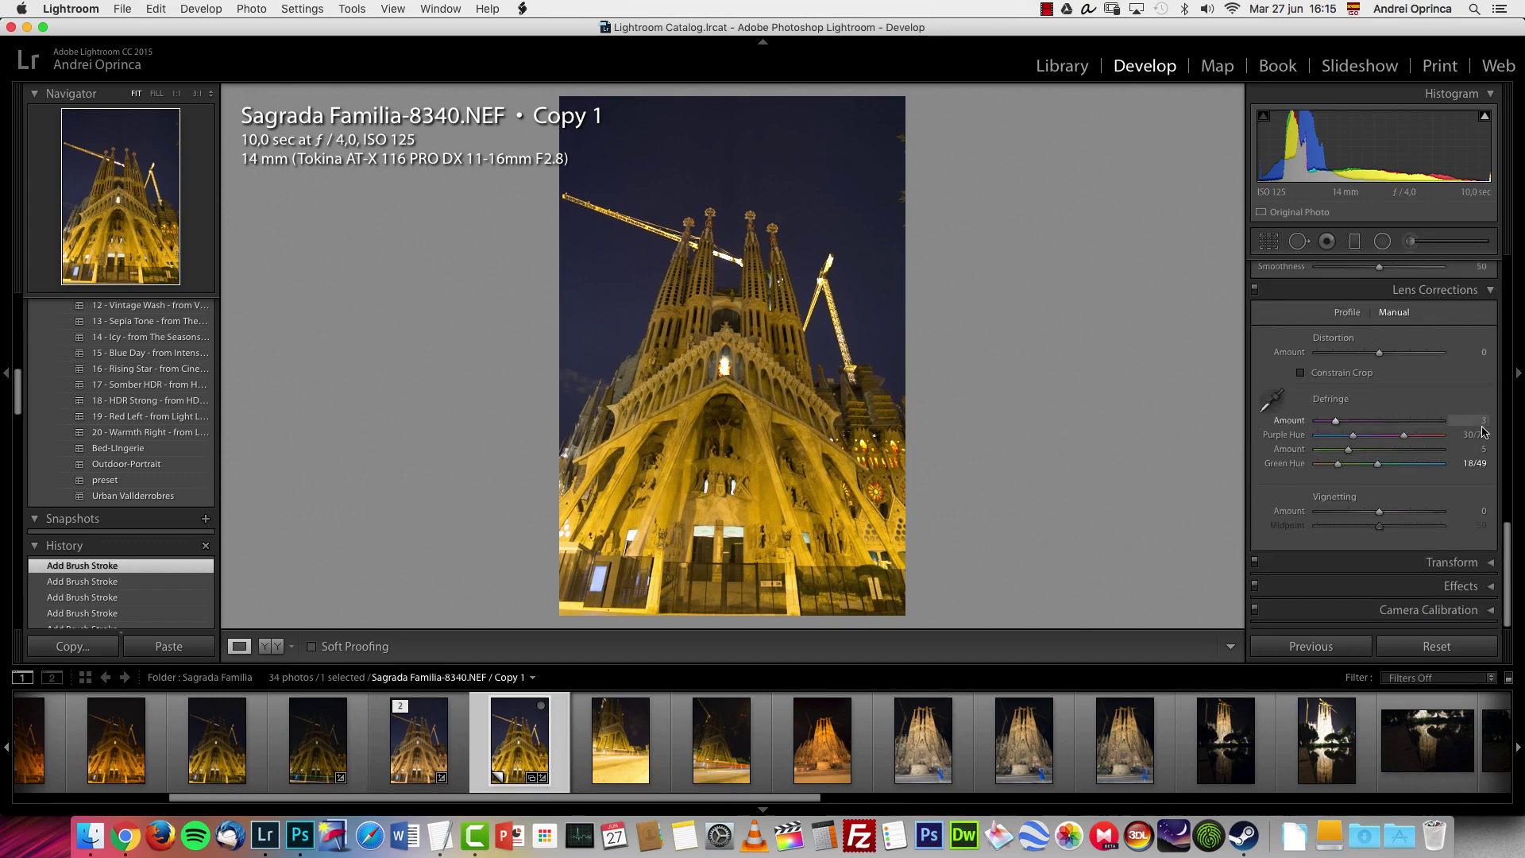
Review the profile and manual lens corrections and turn lens corrections off for the photo.
click(1347, 313)
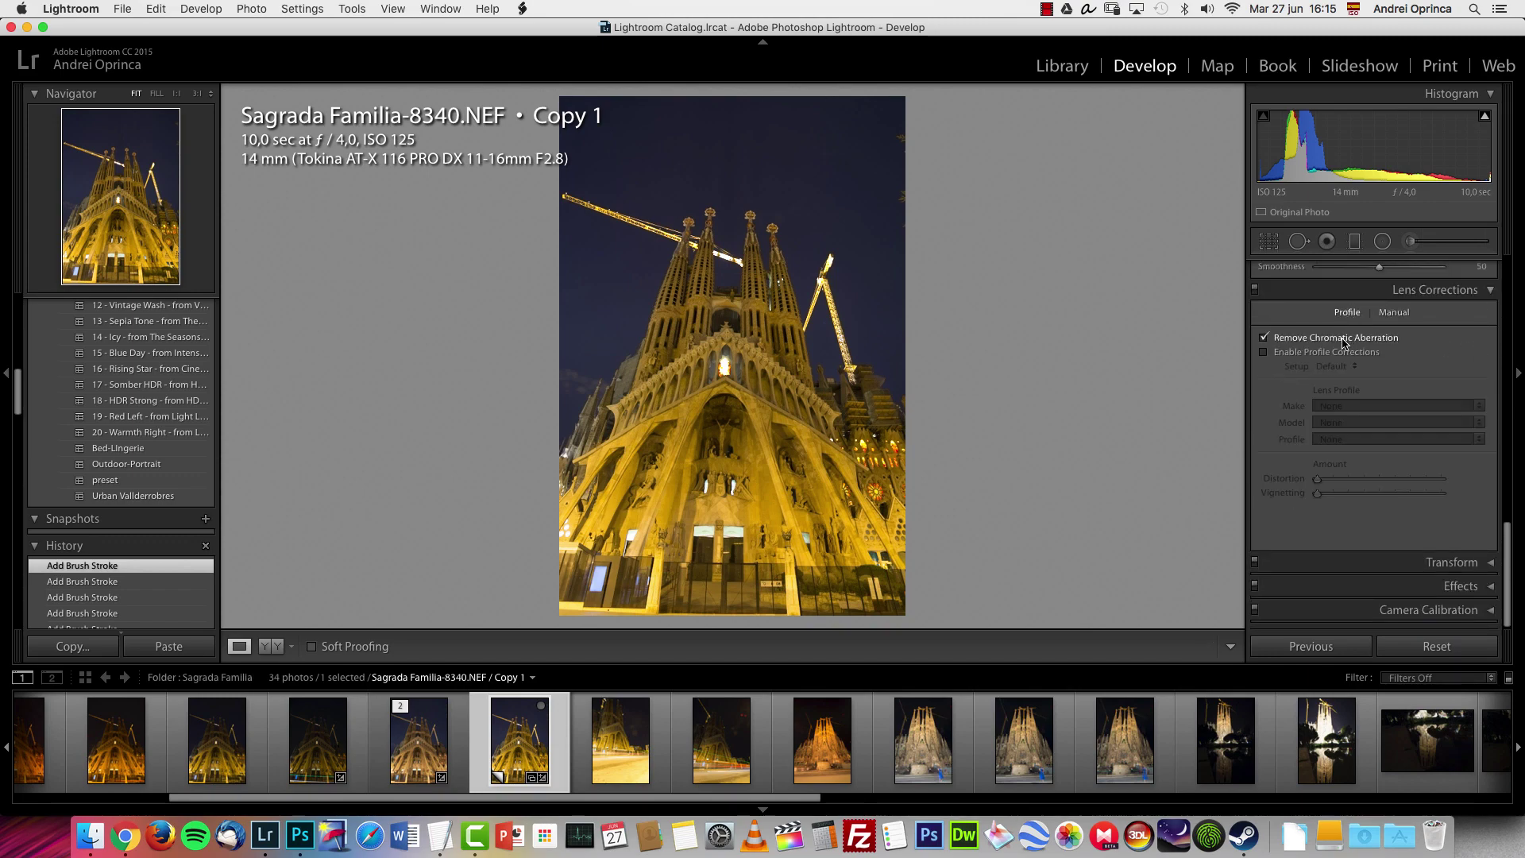
click(1395, 313)
click(1255, 291)
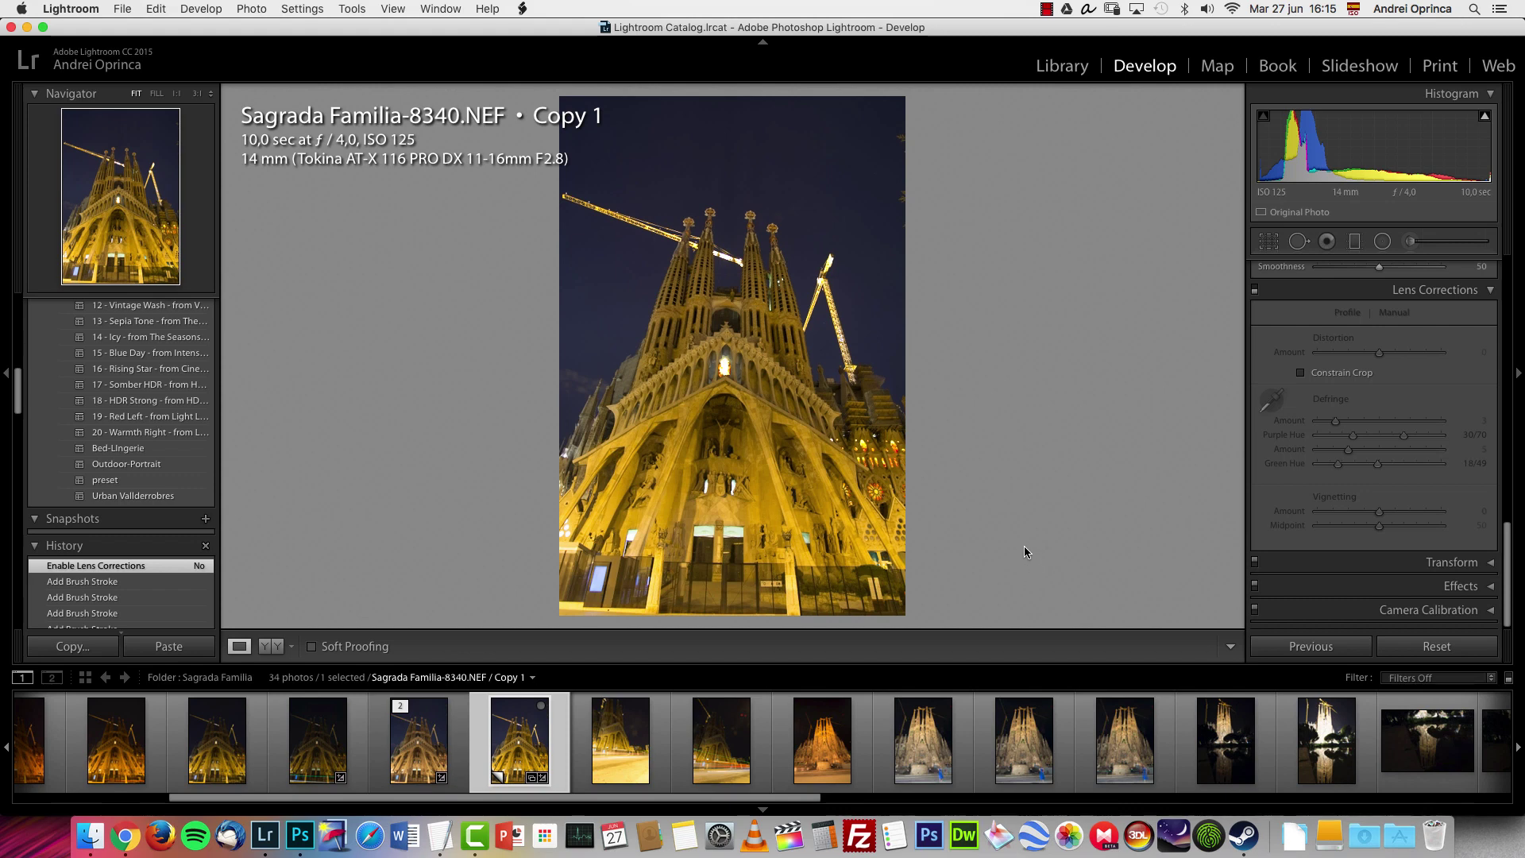
Set the HSL saturation to -50 for yellow and -15 for orange.
drag(1504, 545, 1521, 327)
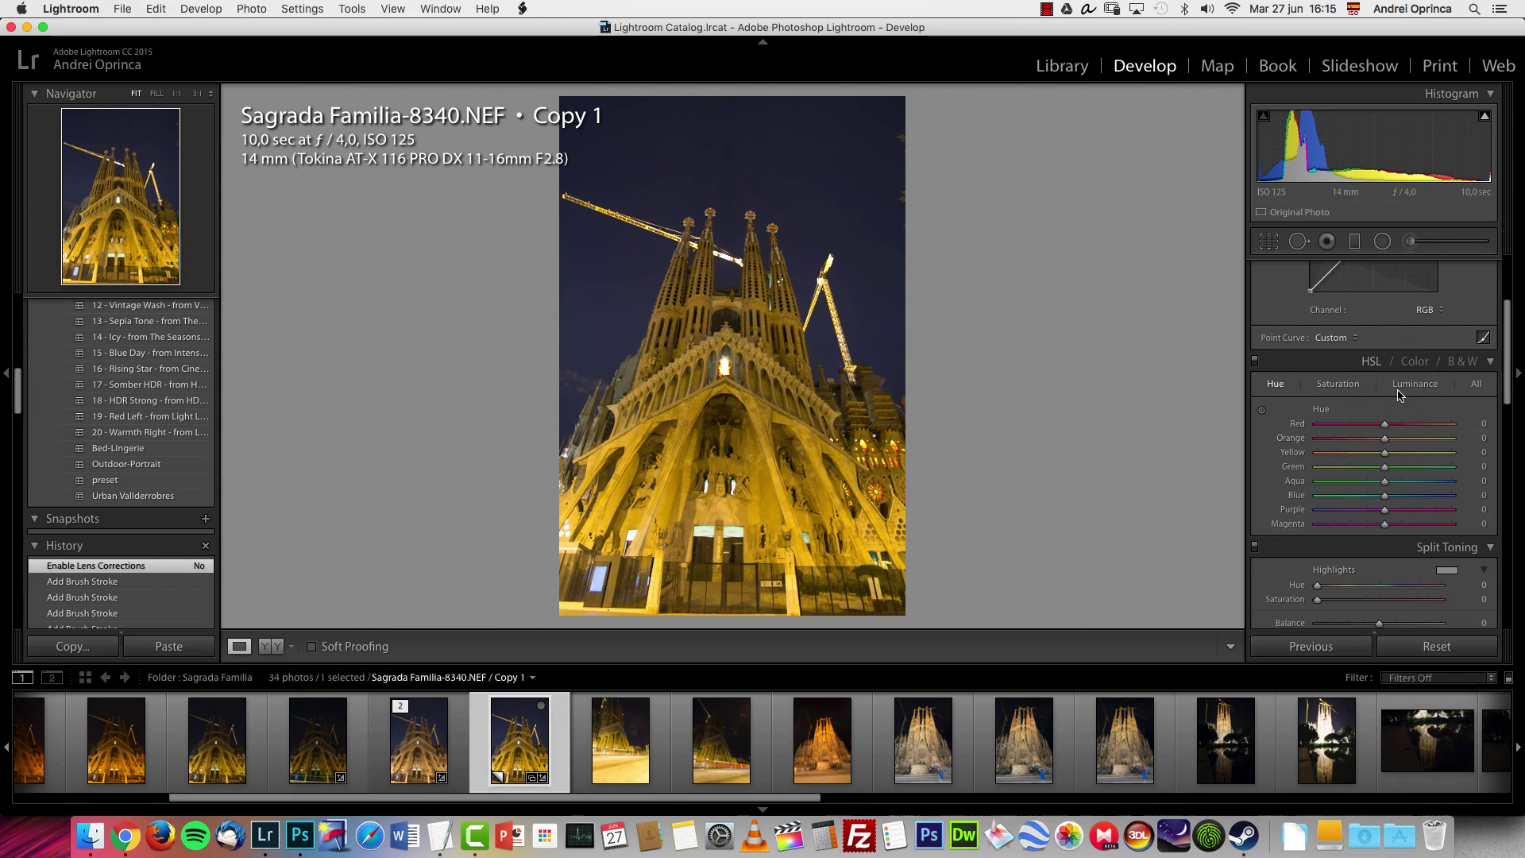
click(1334, 384)
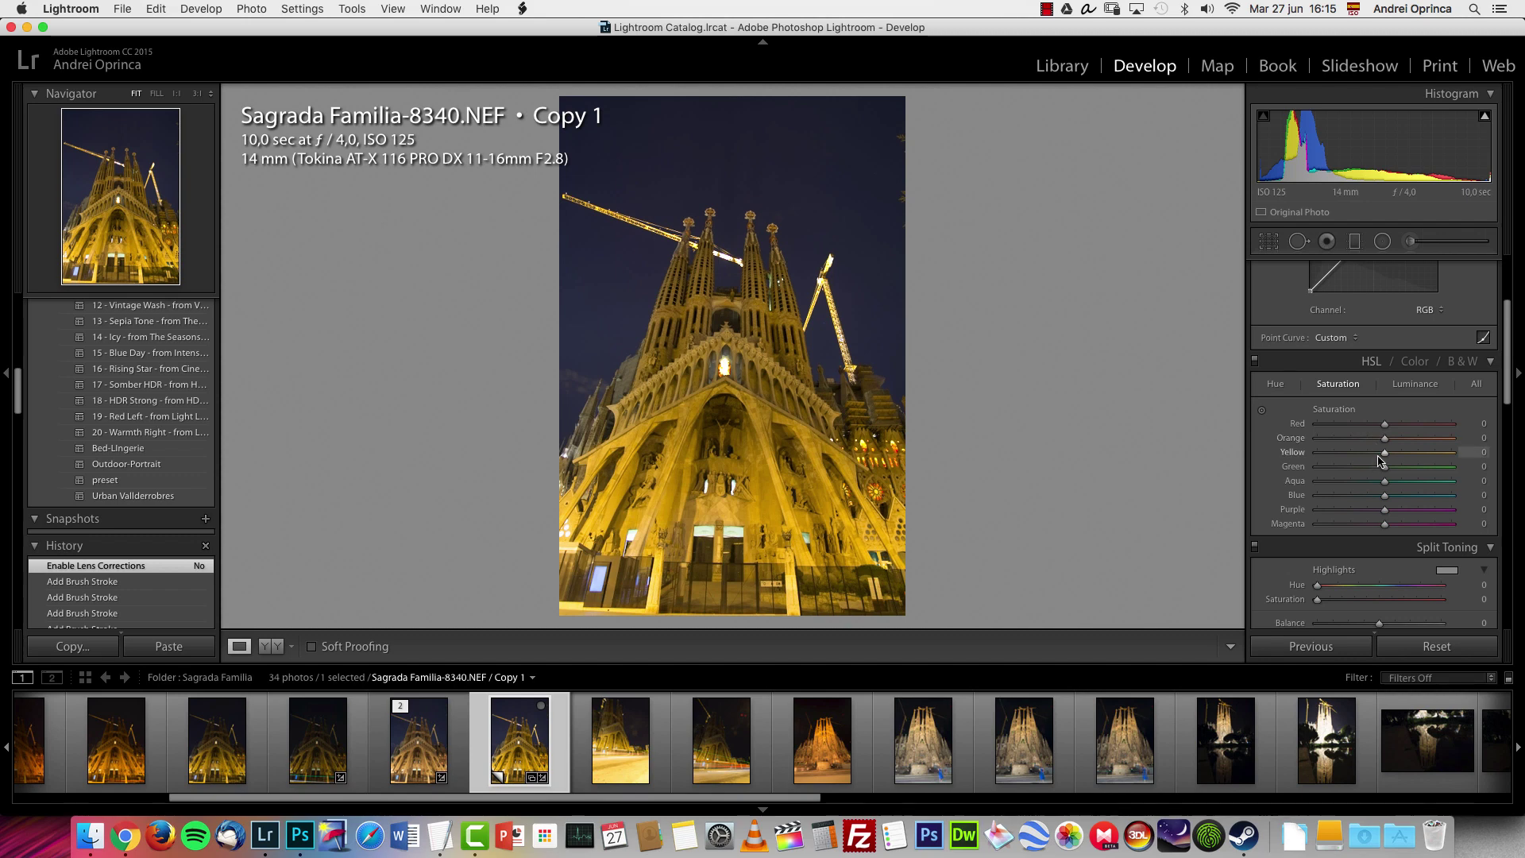
mouse_move(1380, 454)
mouse_down()
mouse_move(1351, 455)
mouse_move(1375, 442)
mouse_up()
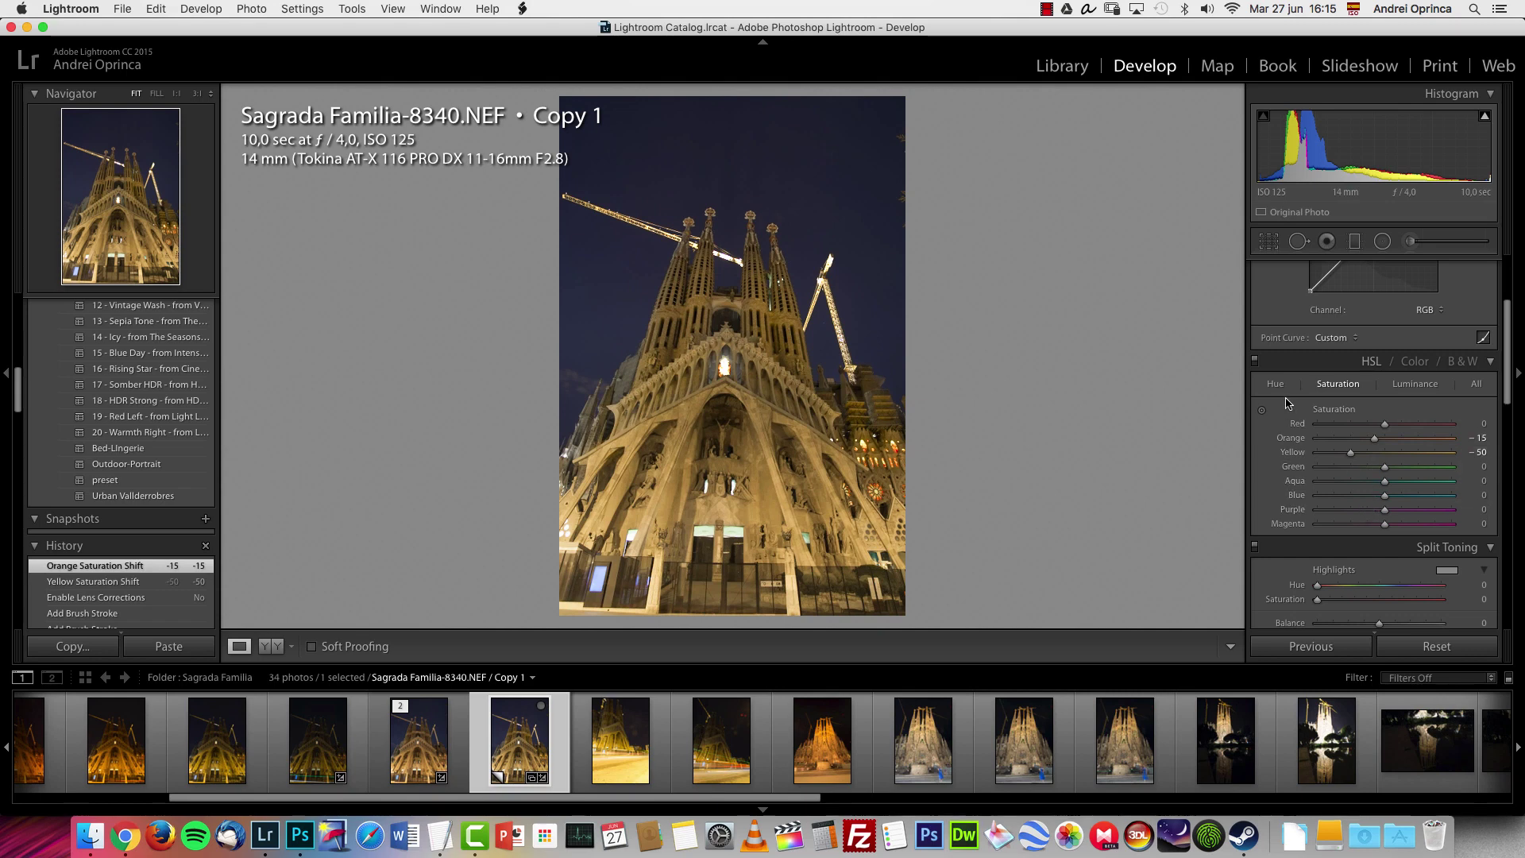
Set the HSL luminance of yellow to -27.
click(1408, 389)
drag(1386, 453, 1366, 469)
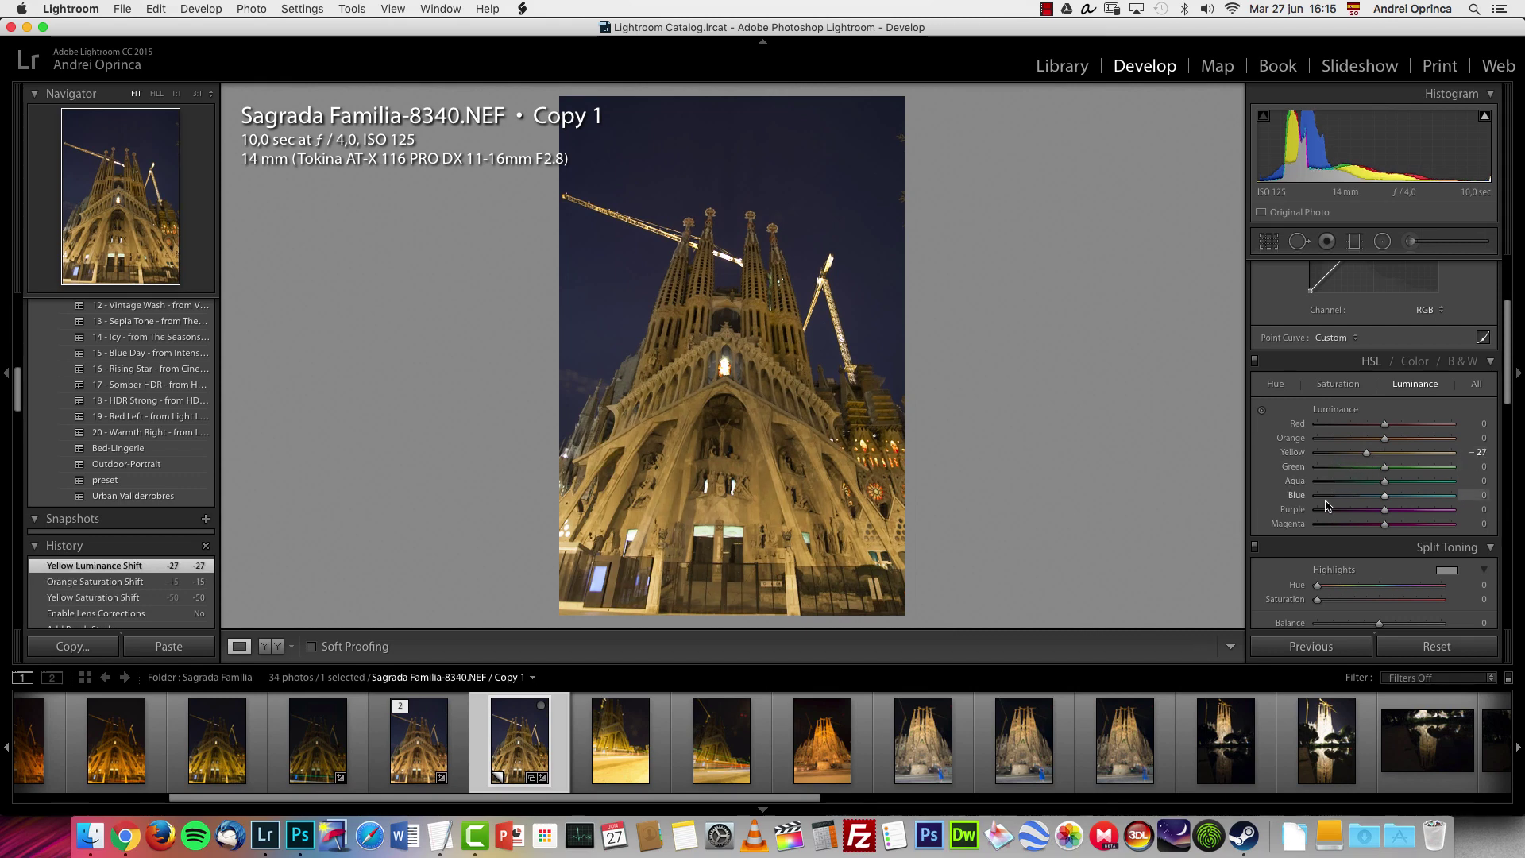
scroll(1504, 366, up, 4)
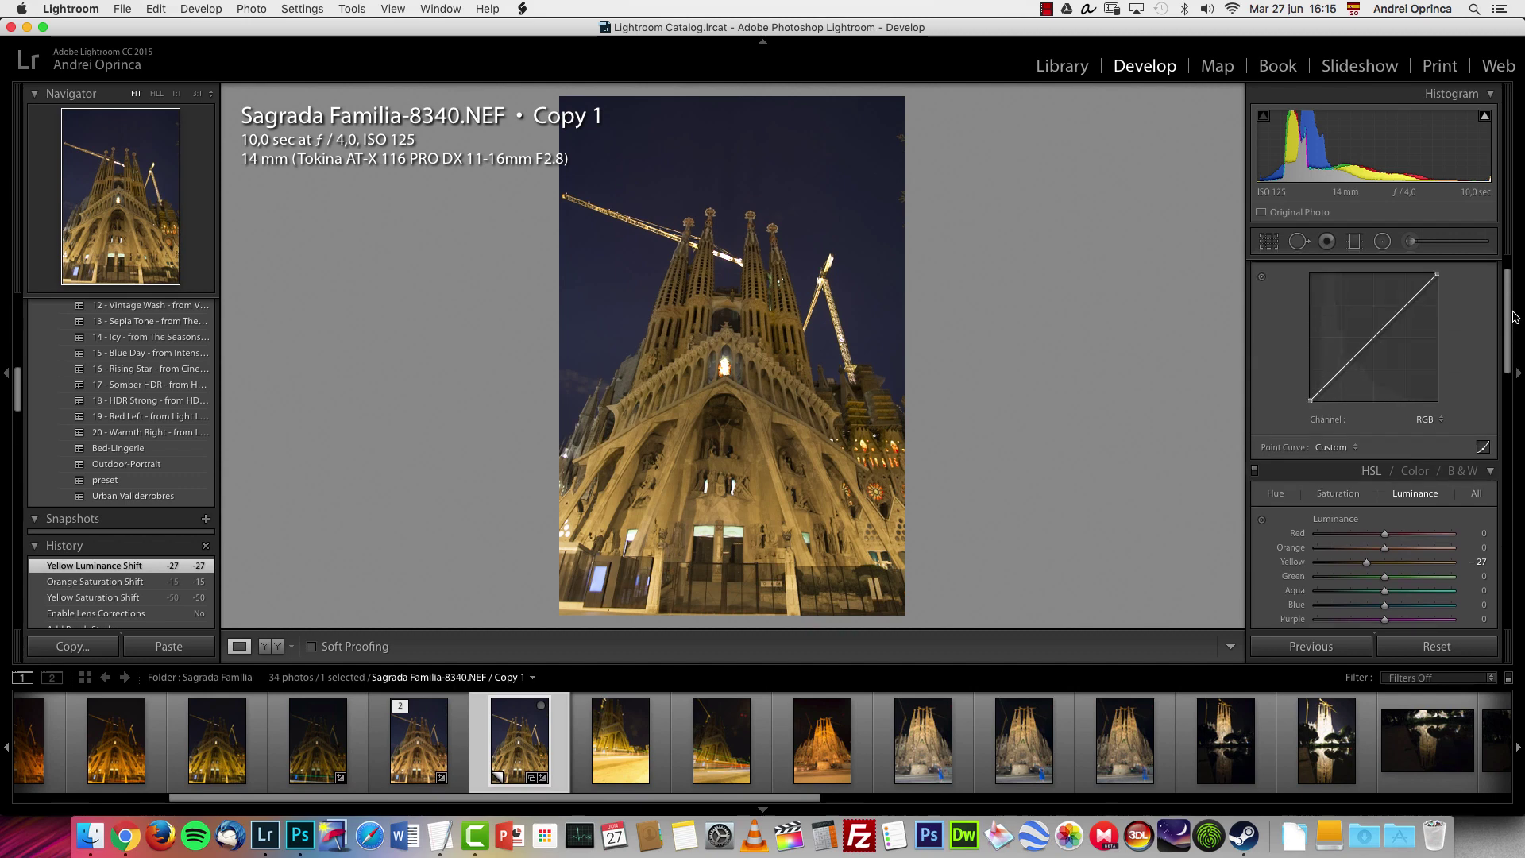
In the basic adjustments, set Highlights to -53, Clarity to +13, Vibrance to +13 and Saturation to +7.
click(1469, 267)
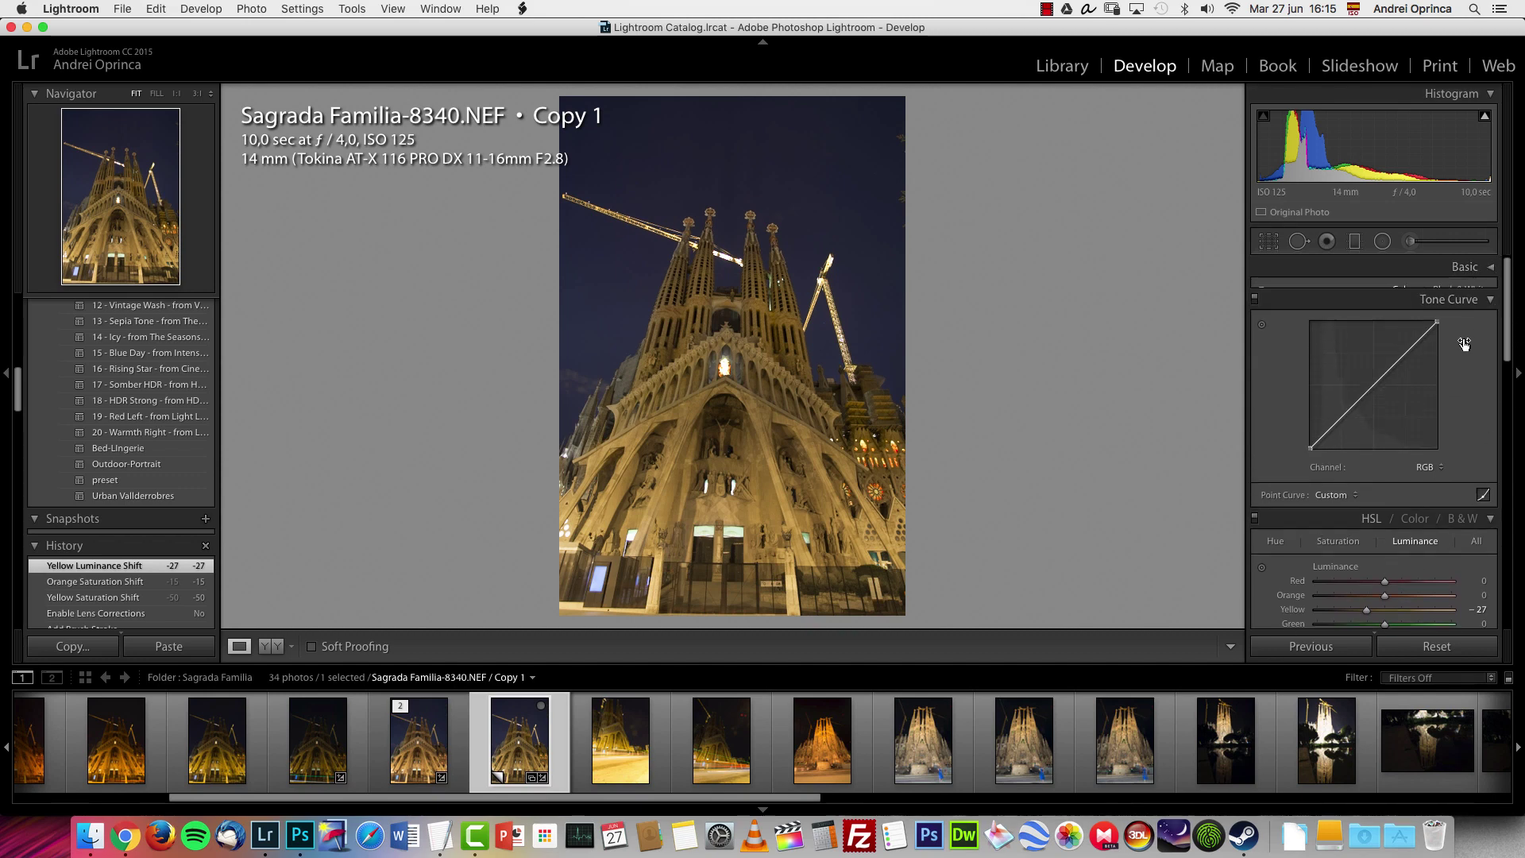
drag(1380, 431, 1348, 432)
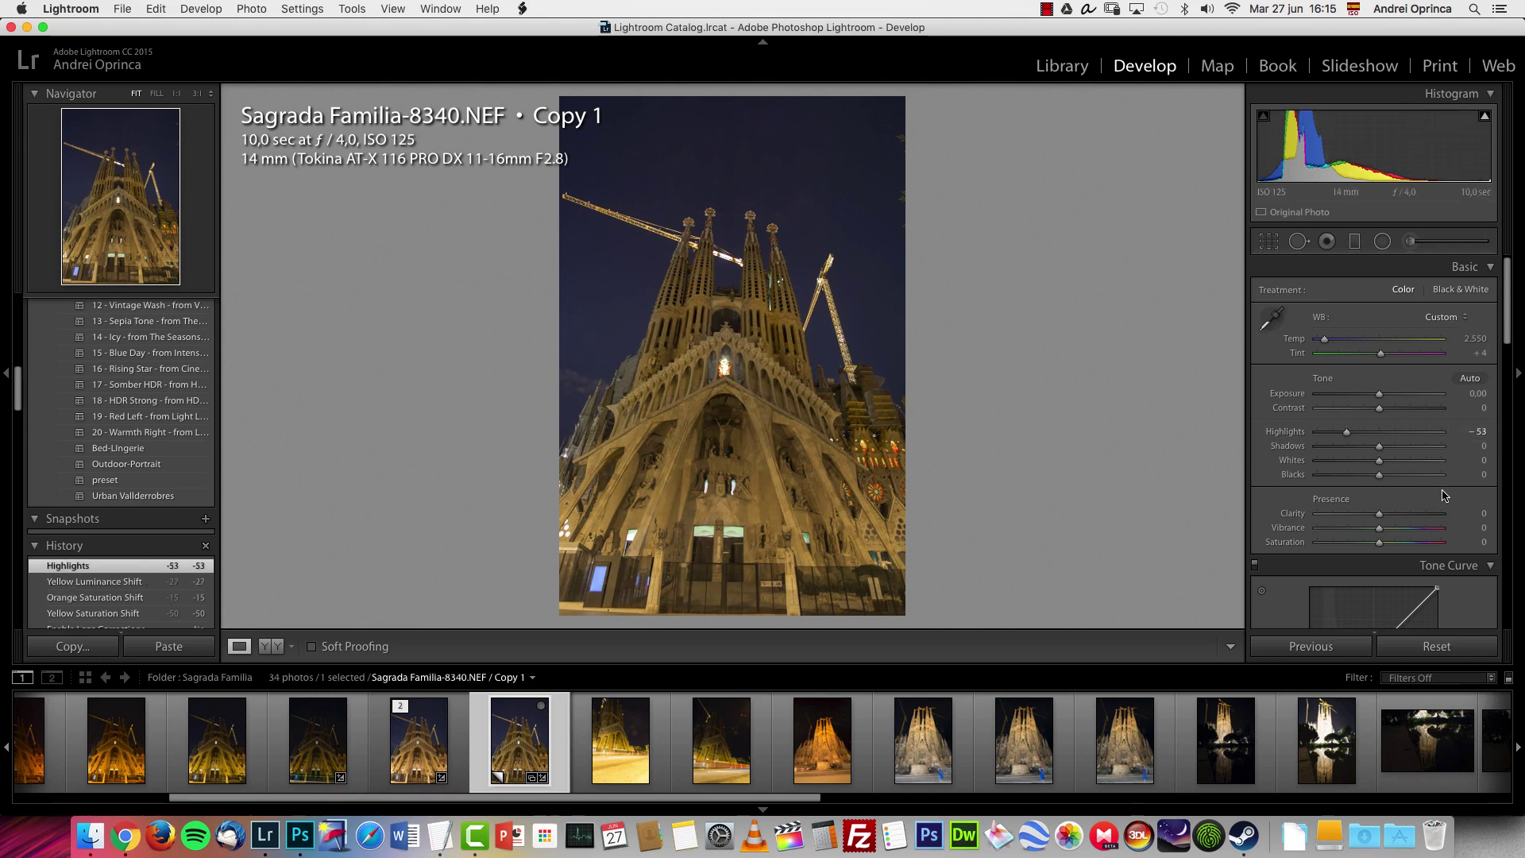
key(XF86MonBrightnessUp)
click(1389, 528)
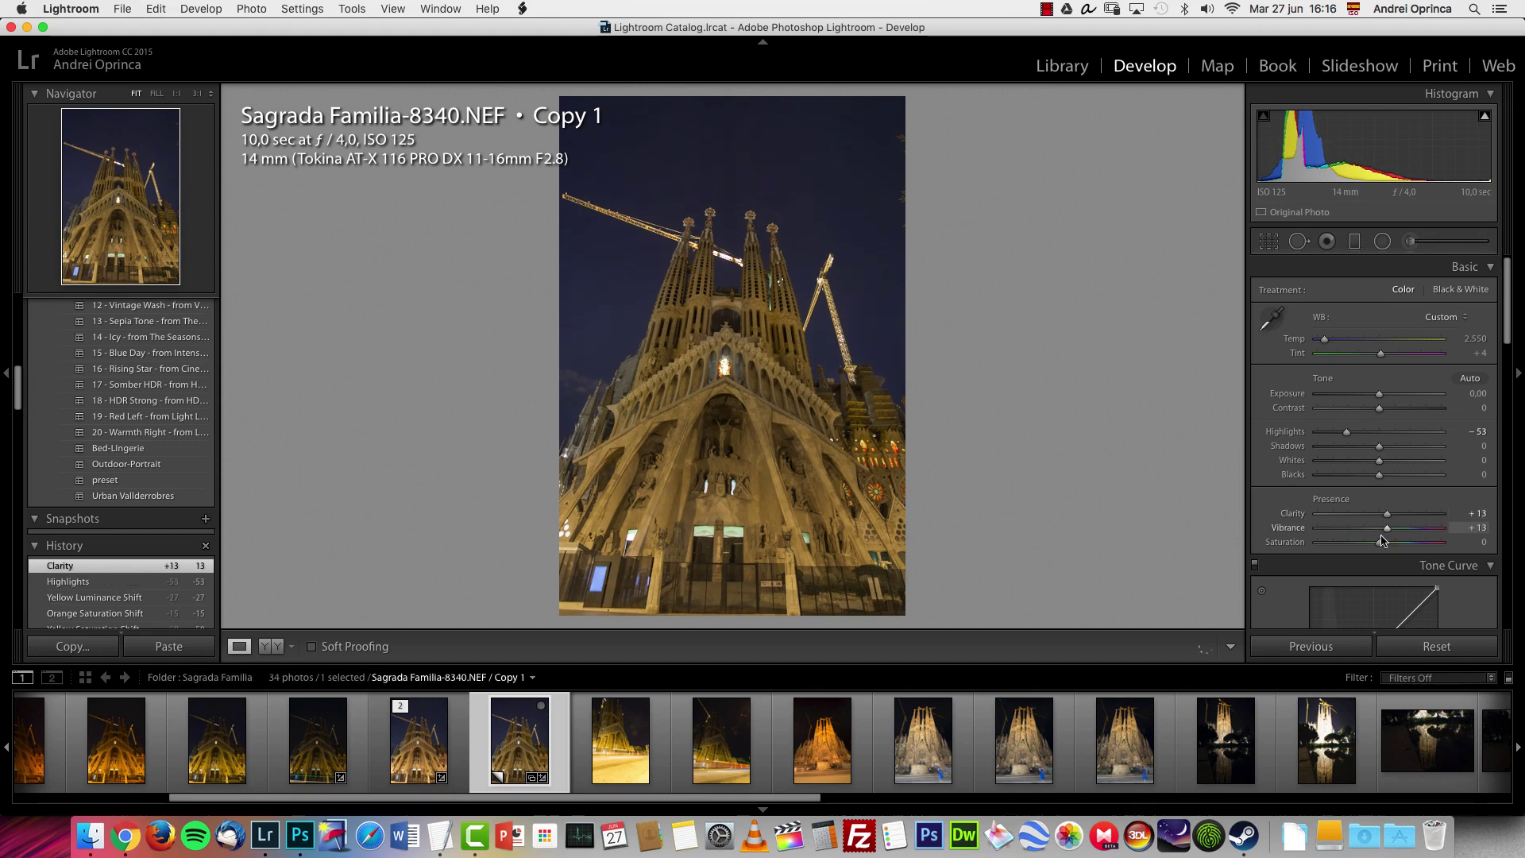
click(1384, 541)
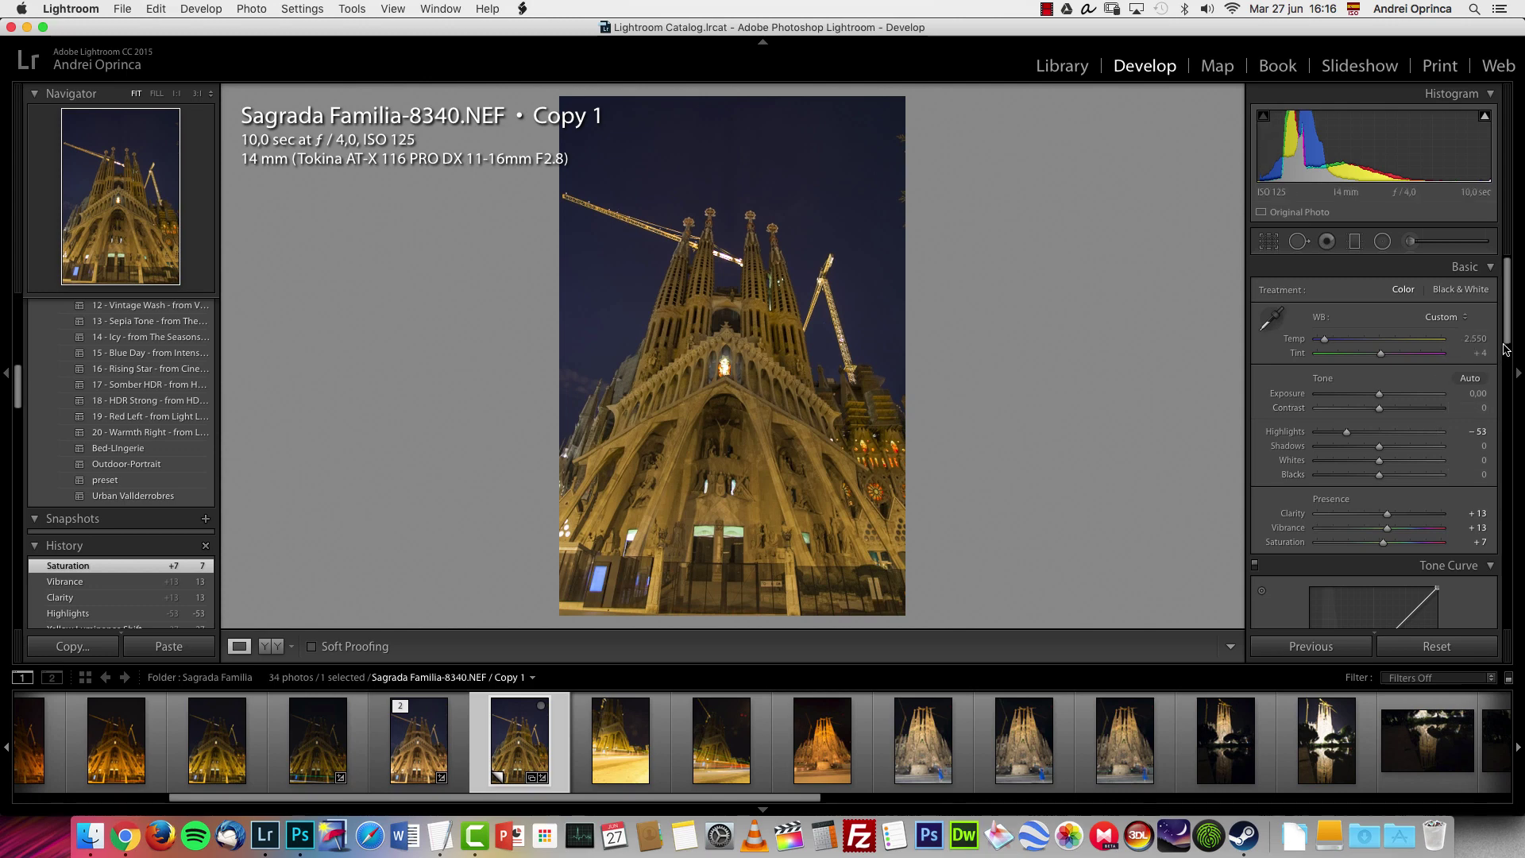
Shift the sky's HSL hue with the targeted adjustment tool to -20 for blue and -30 for purple.
scroll(1486, 374, down, 10)
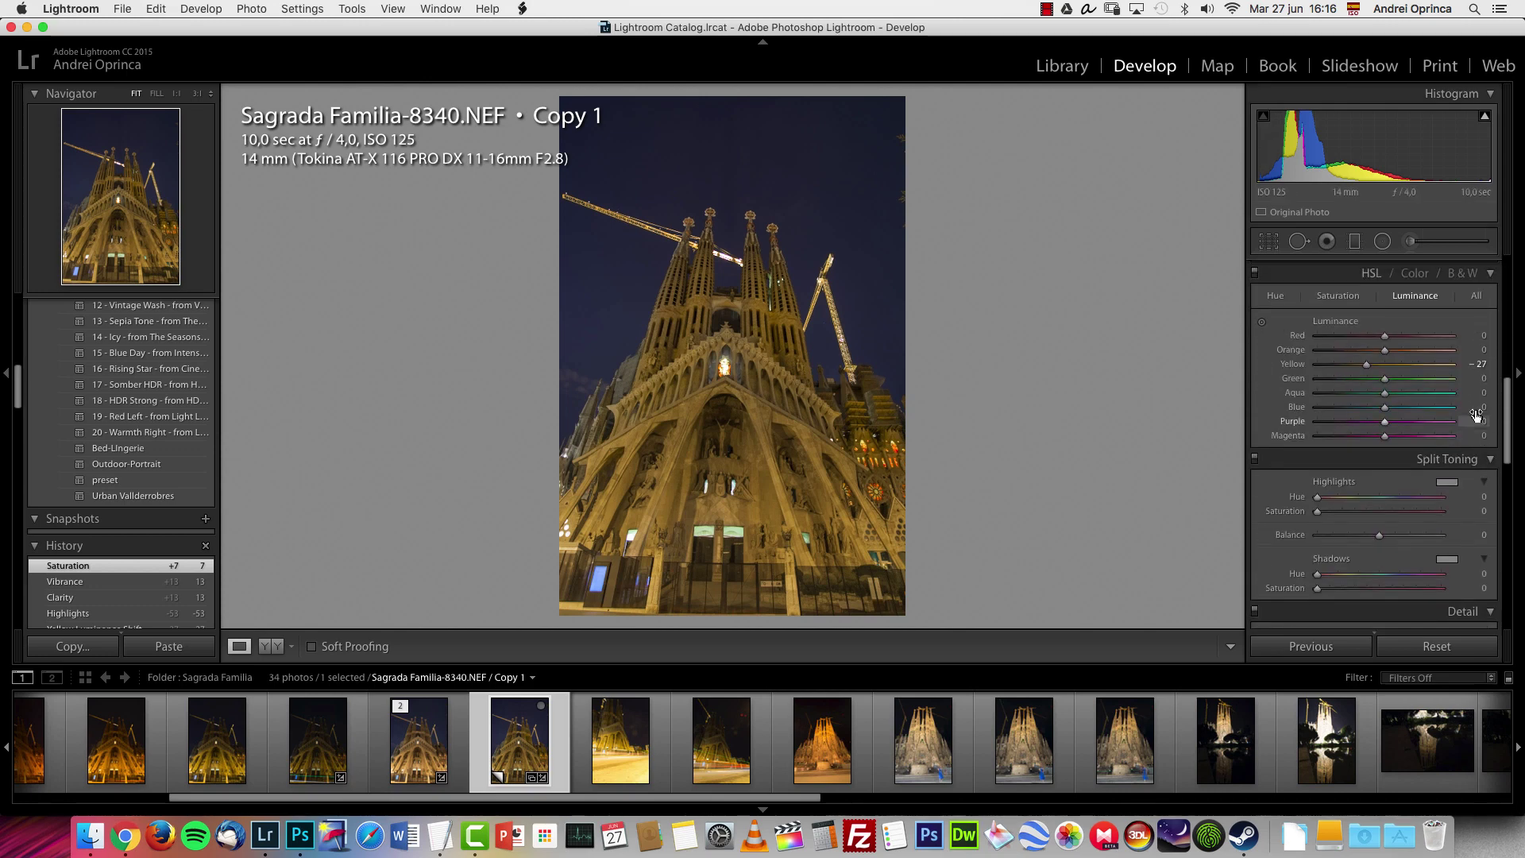
mouse_move(1505, 410)
mouse_down()
mouse_move(1505, 442)
mouse_move(1514, 379)
mouse_move(1510, 405)
mouse_up()
scroll(1493, 394, down, 2)
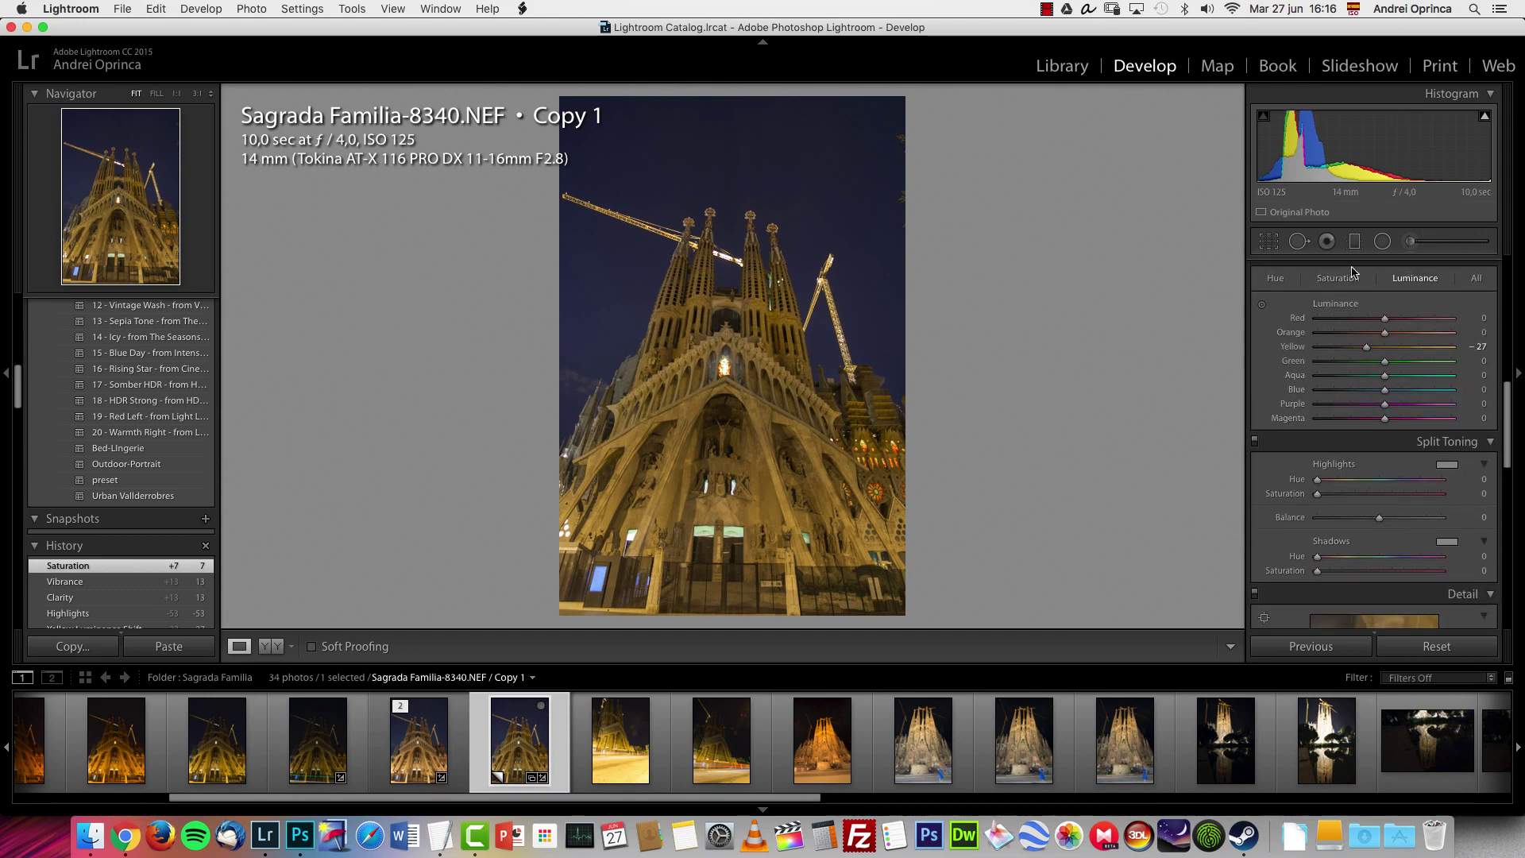
scroll(1502, 397, up, 4)
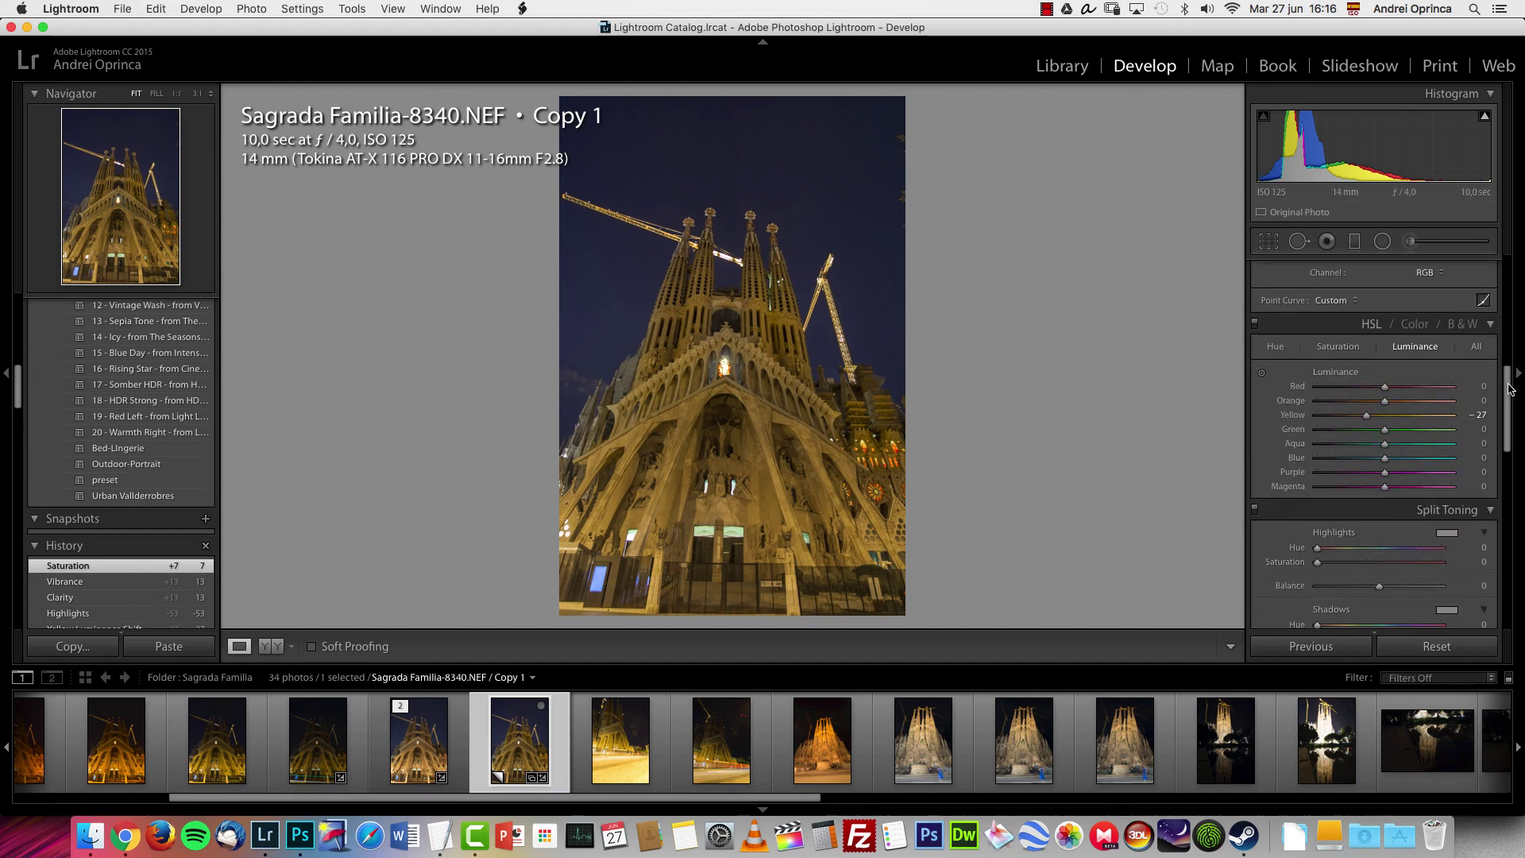
click(1262, 368)
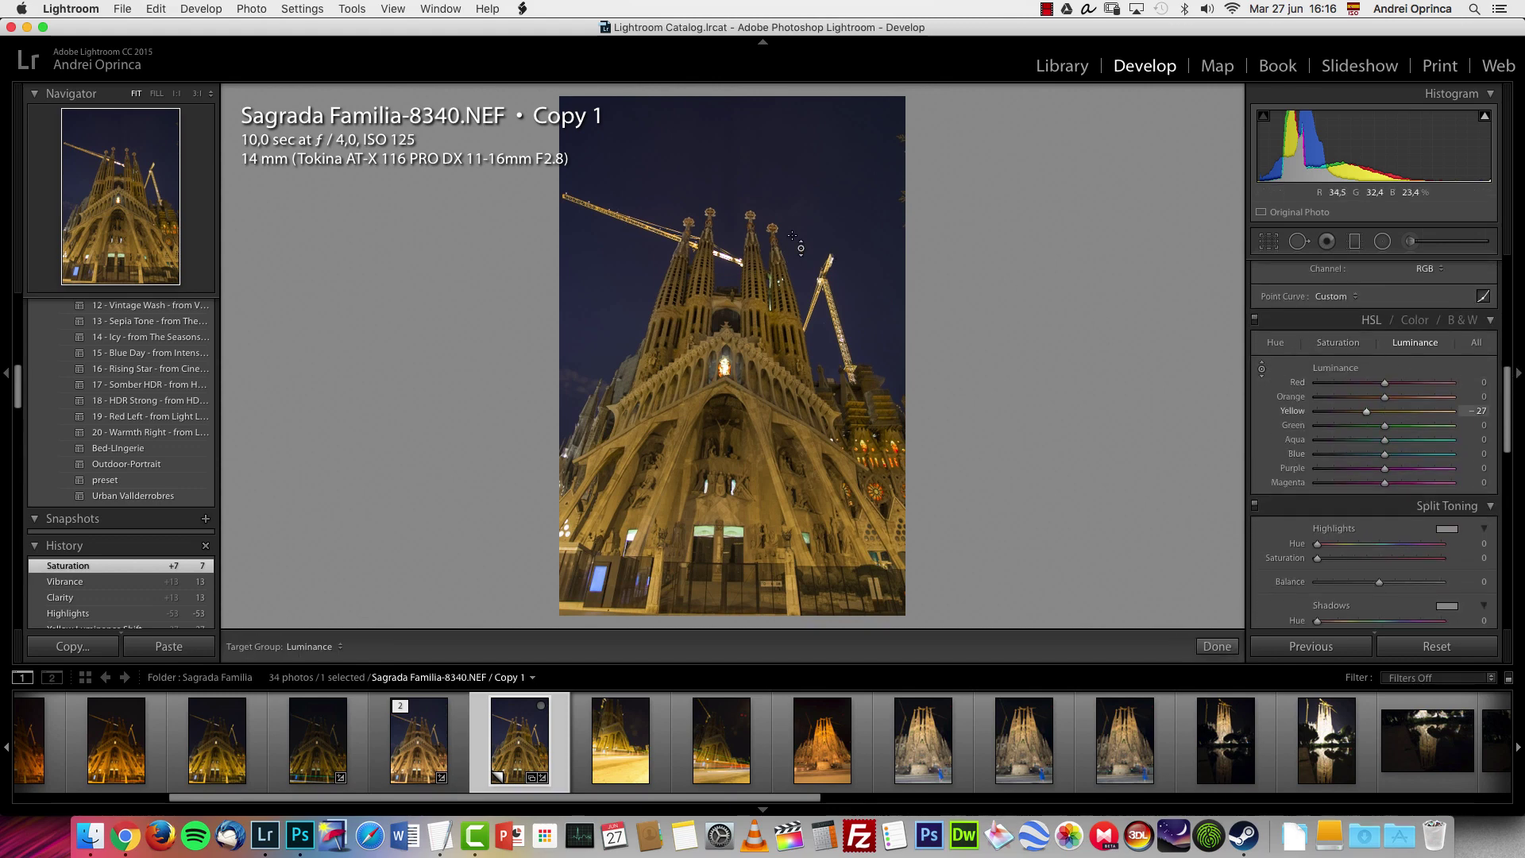
click(1277, 343)
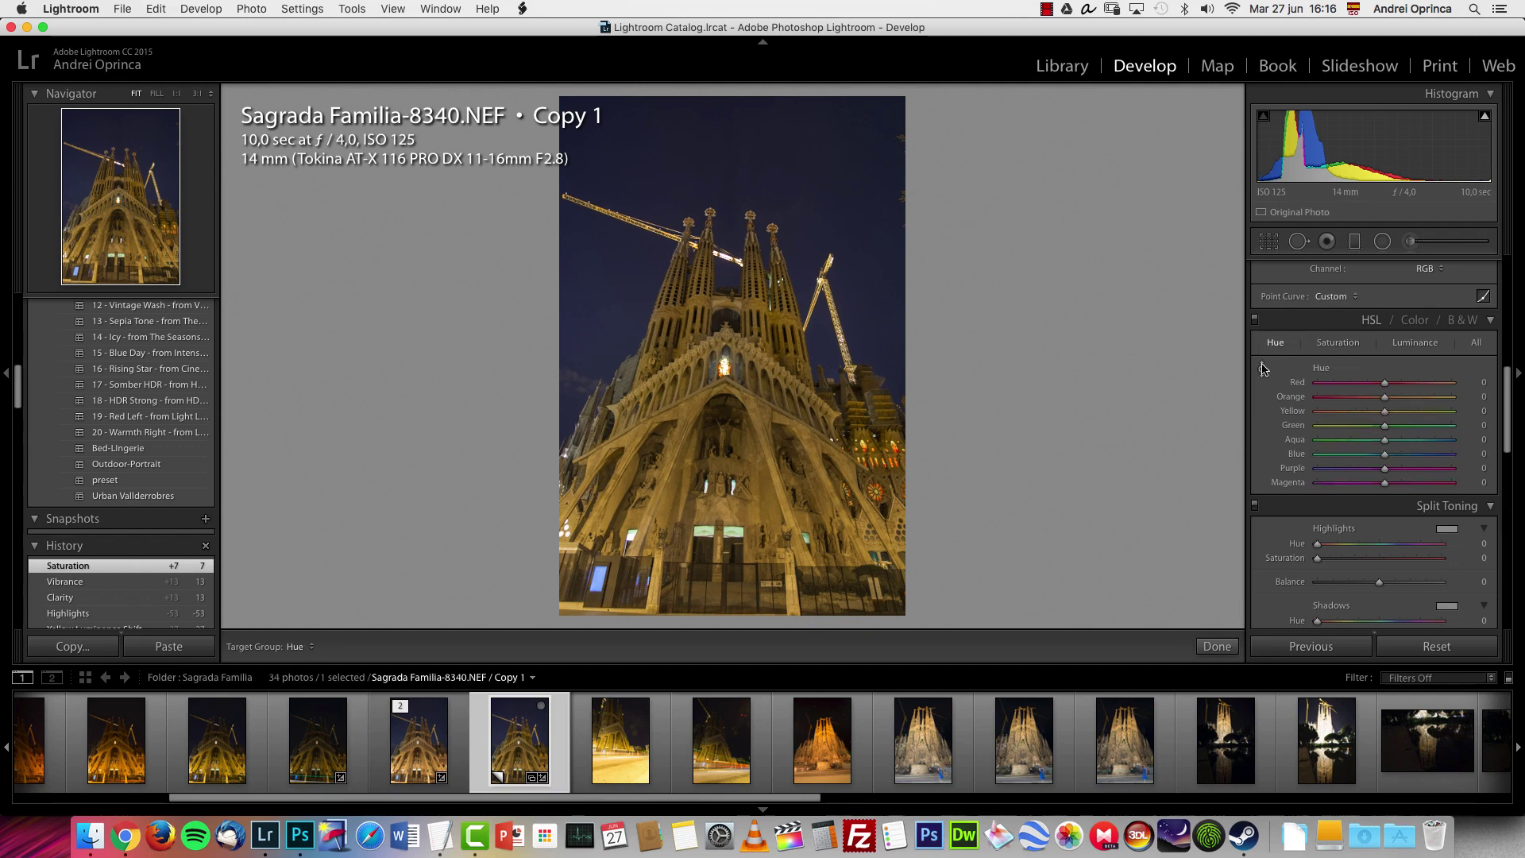
click(1263, 368)
click(1263, 369)
mouse_move(882, 214)
mouse_down()
mouse_move(882, 238)
mouse_move(882, 195)
mouse_up()
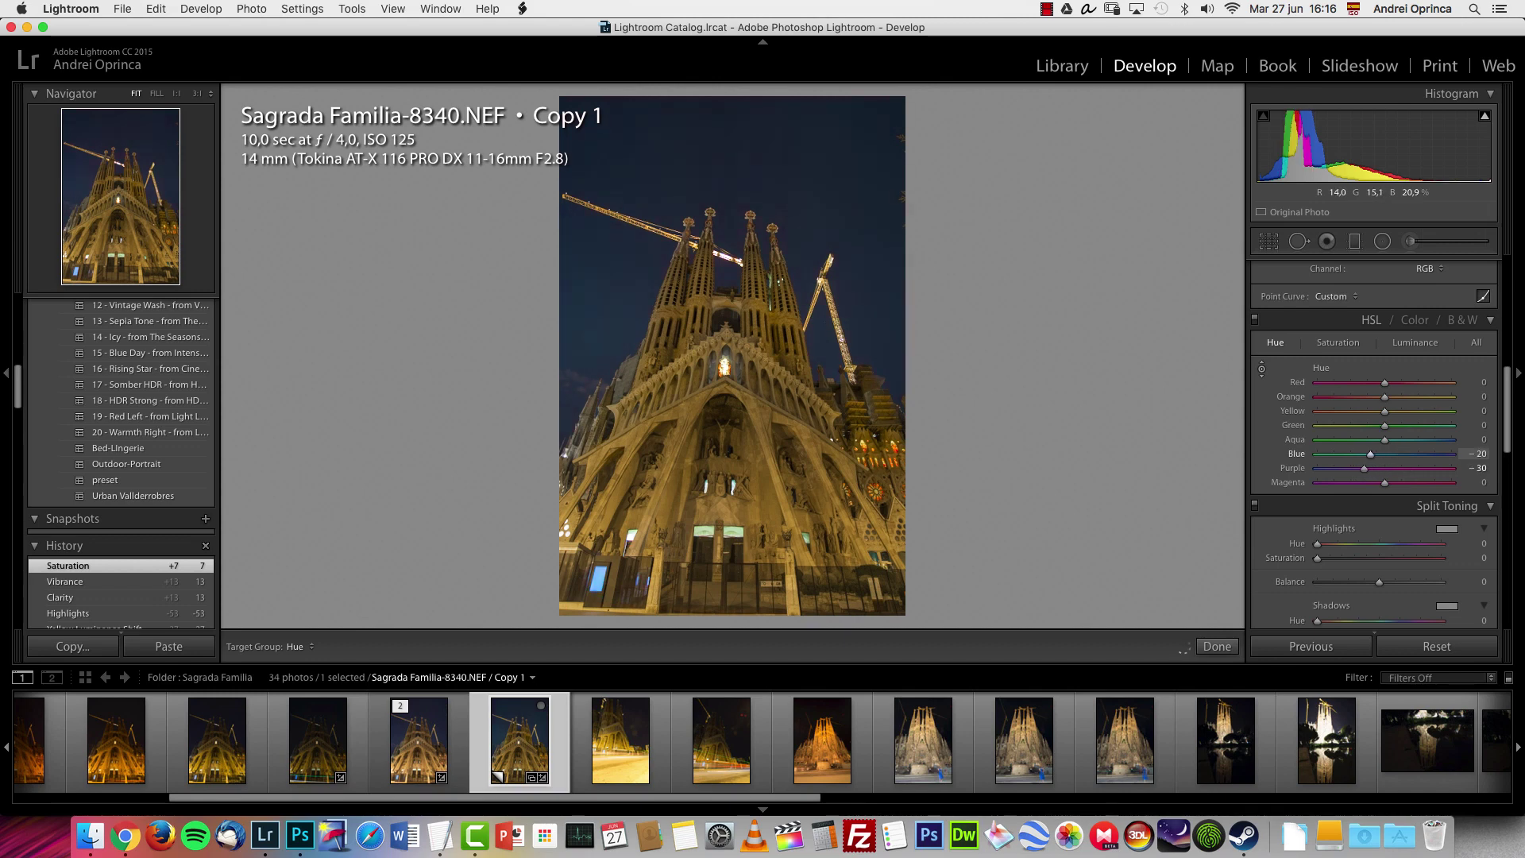
Set the HSL saturation to +22 for blue and +25 for aqua, and the luminance to +14 for aqua and -37 for blue.
click(1338, 342)
mouse_move(1385, 454)
mouse_down()
mouse_move(1406, 455)
mouse_move(1404, 440)
mouse_move(1361, 456)
mouse_up()
key(super+alt+shift+l)
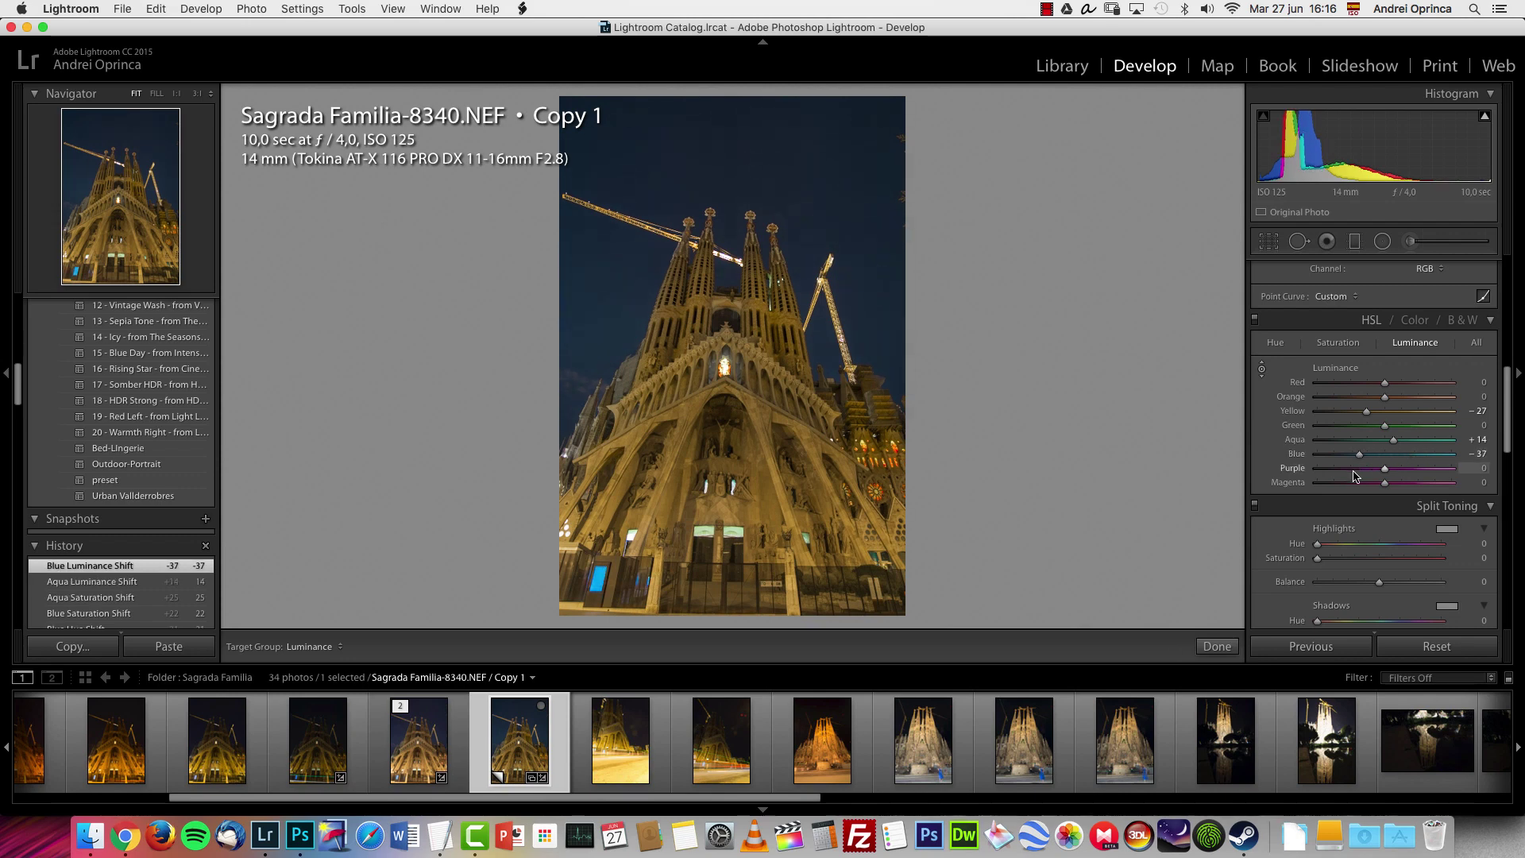
Set the HSL luminance of yellow to +3.
mouse_move(1510, 410)
mouse_down()
mouse_move(1503, 433)
mouse_move(1503, 395)
mouse_move(1504, 414)
mouse_up()
click(1476, 326)
click(1415, 326)
drag(1386, 395, 1388, 395)
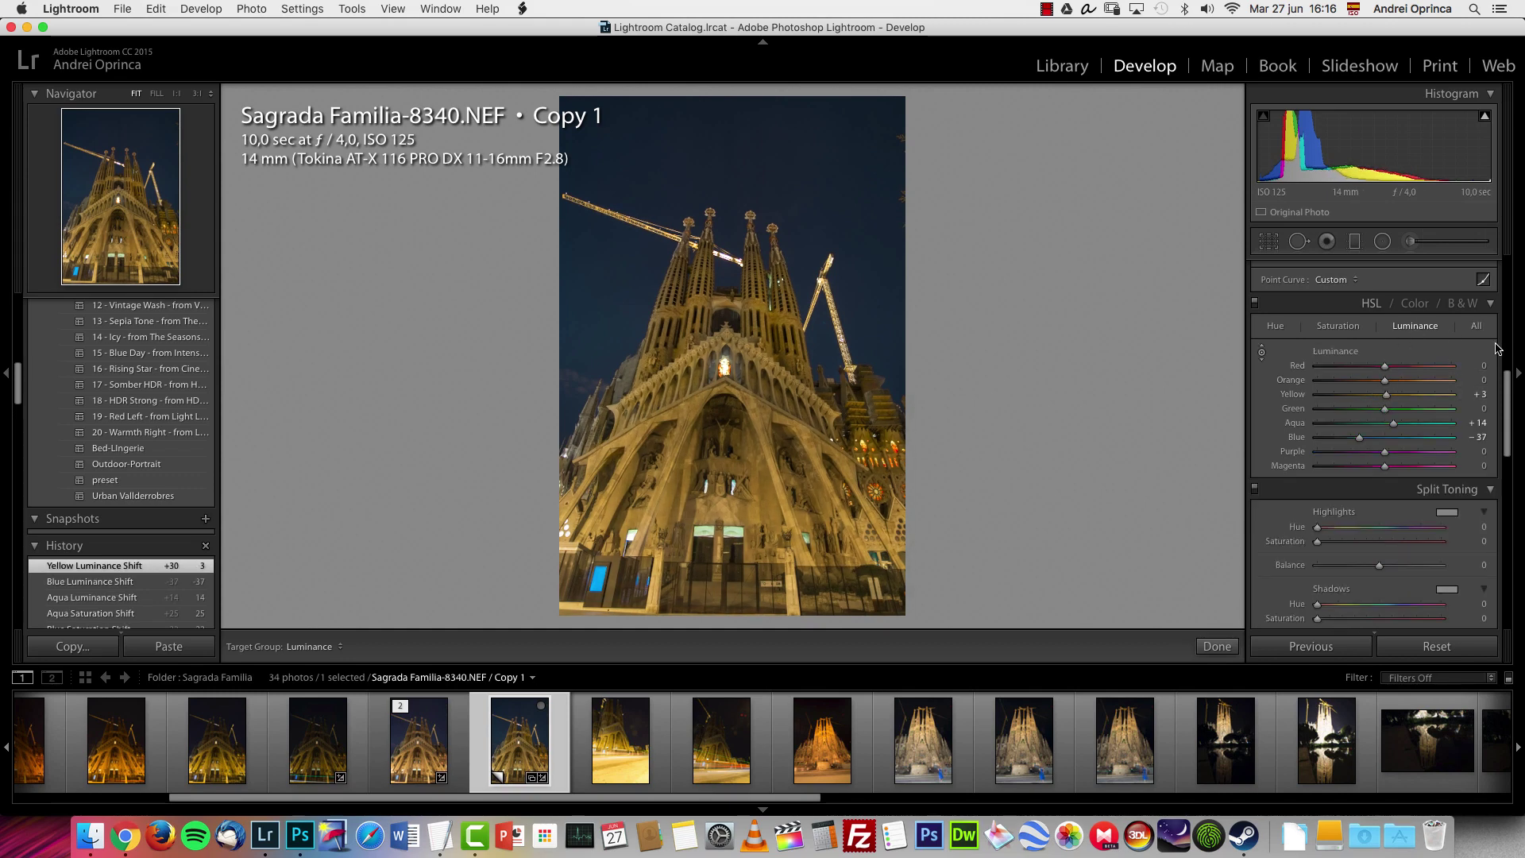
Set the photo's Clarity to +4 and Contrast to +7.
drag(1509, 386, 1508, 287)
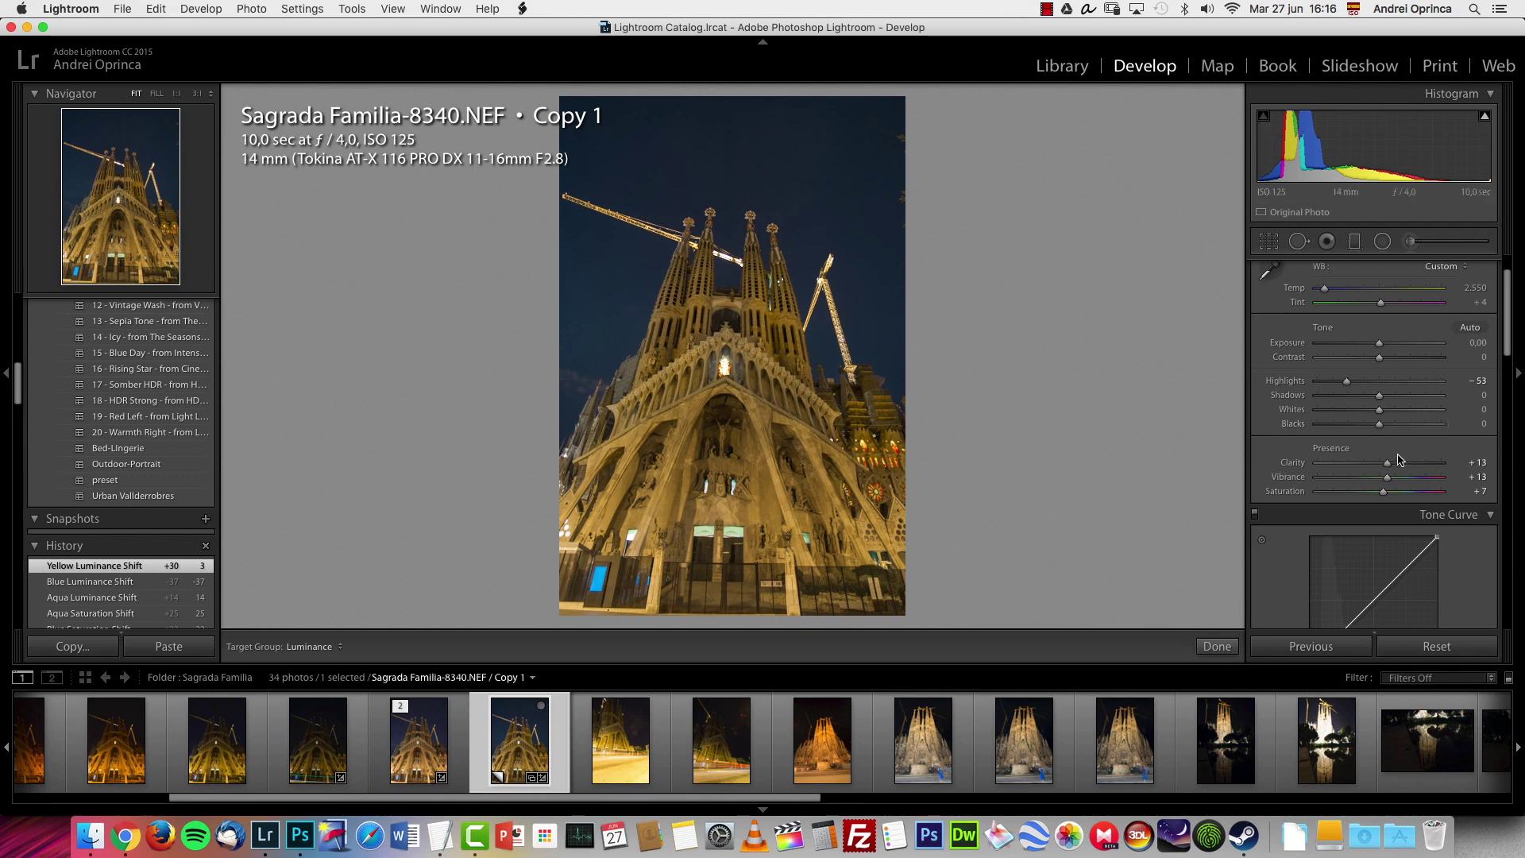
drag(1388, 462, 1385, 469)
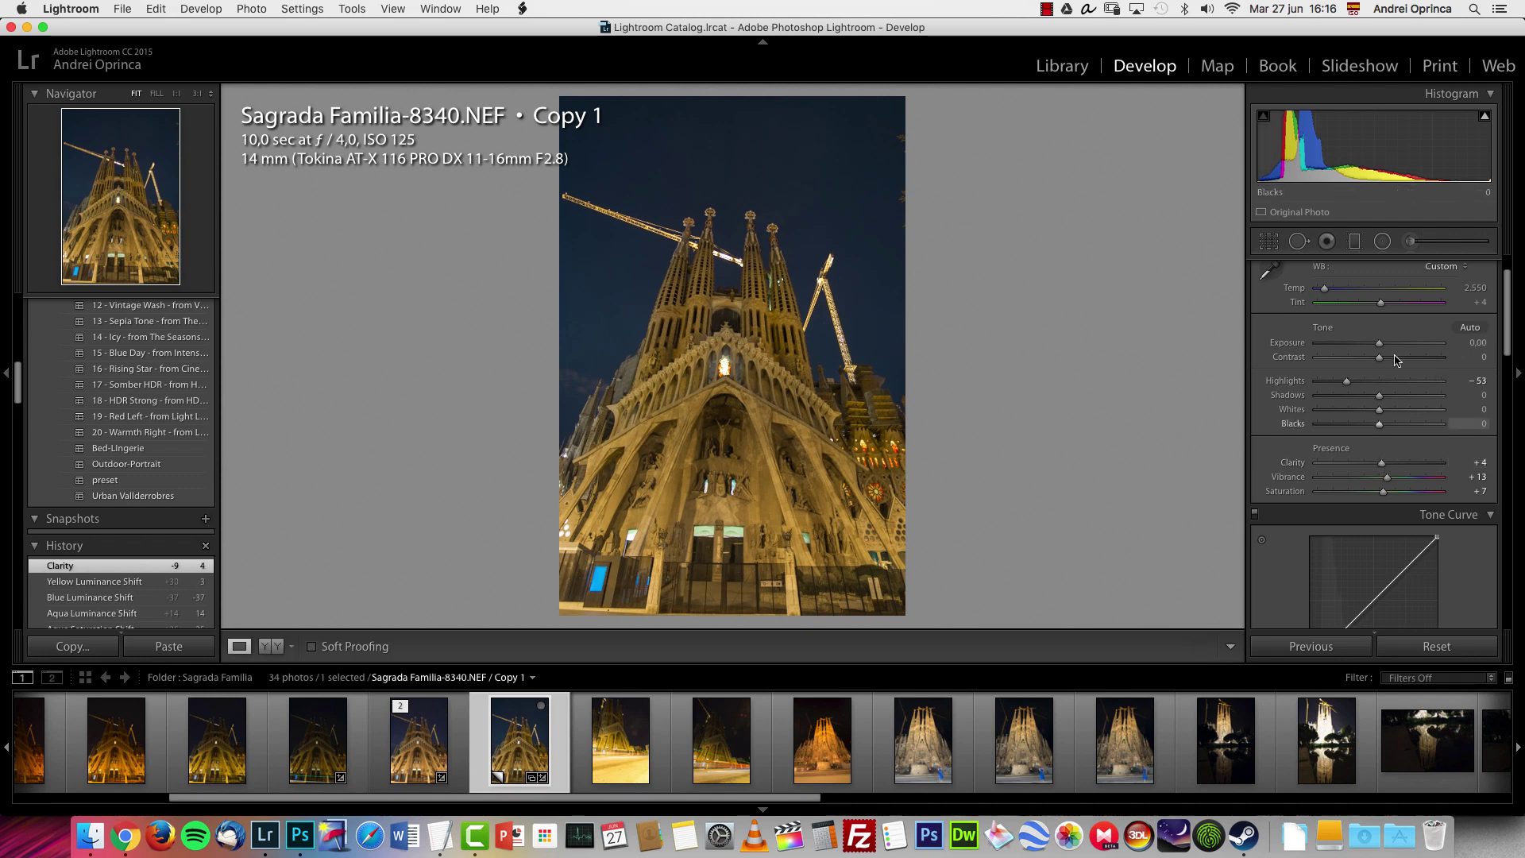
drag(1380, 357, 1398, 359)
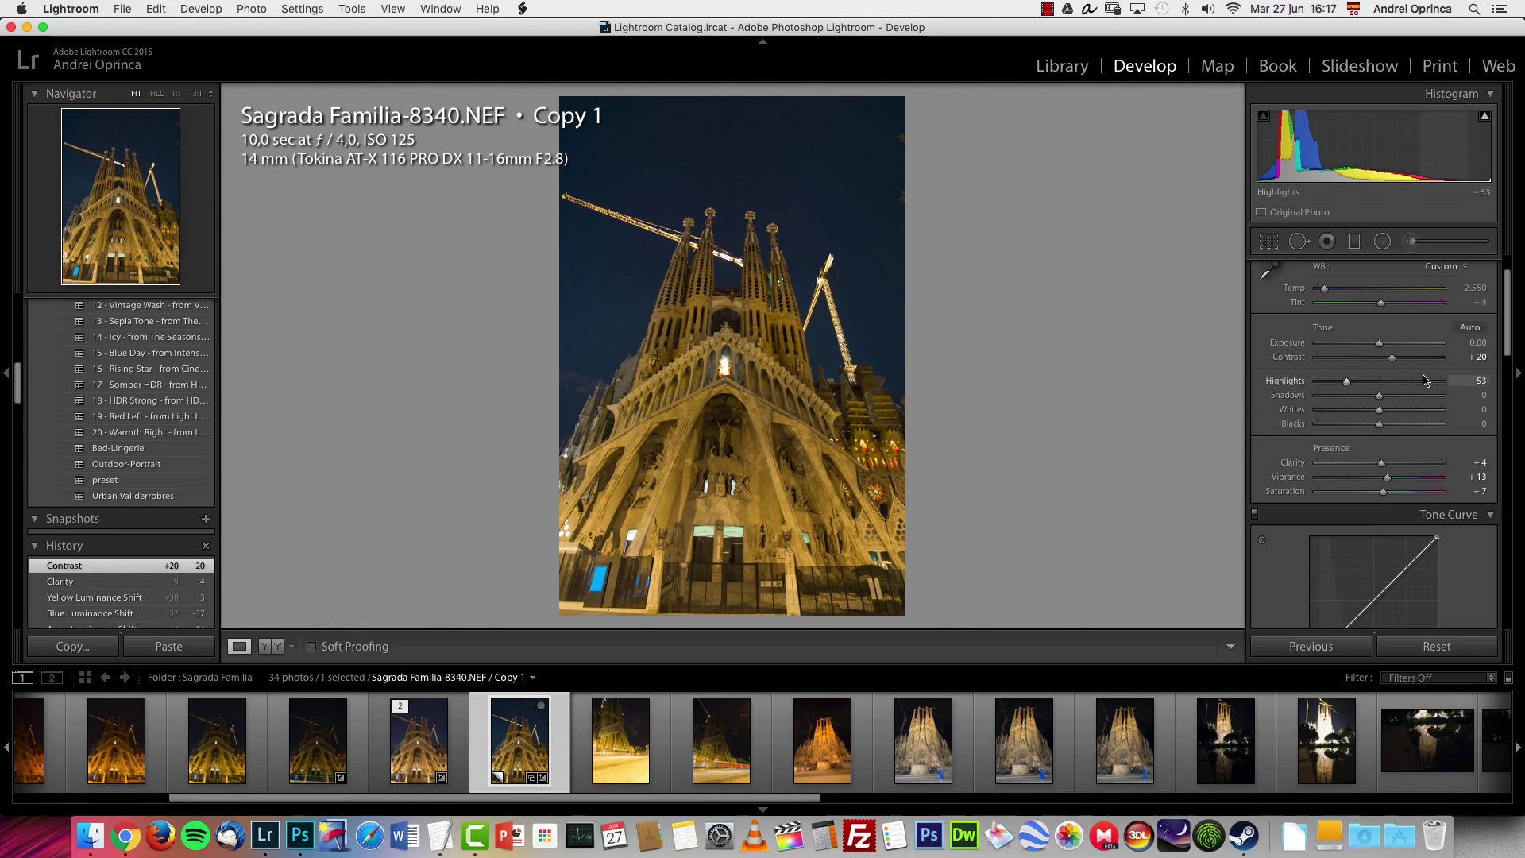
drag(1388, 366, 1384, 366)
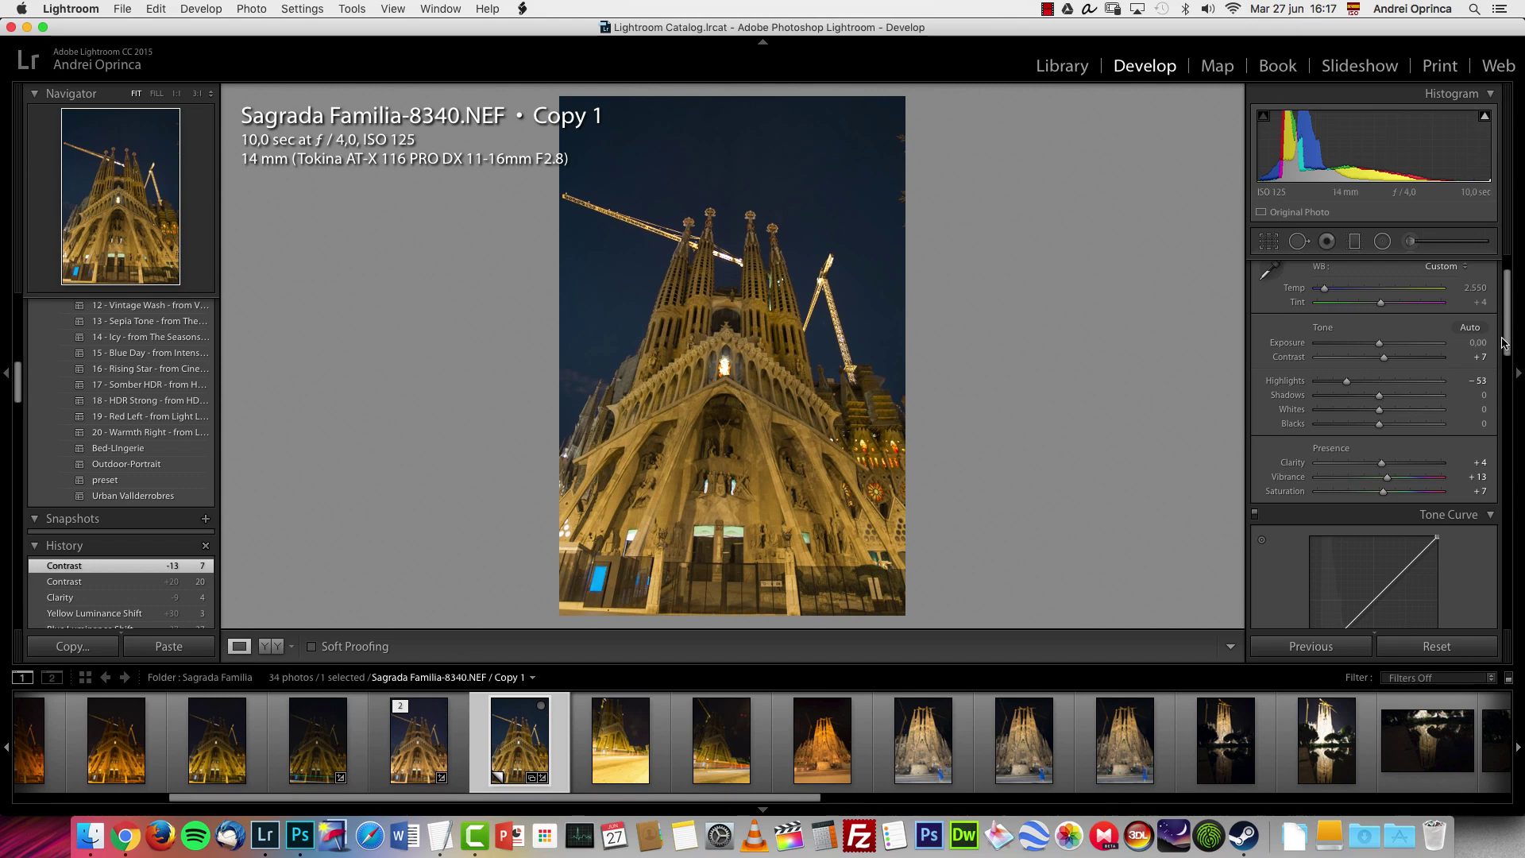
Set the sharpening Amount to 56 and Detail to 70, and the noise reduction Luminance to 36.
drag(1513, 332, 1500, 498)
scroll(1498, 499, up, 3)
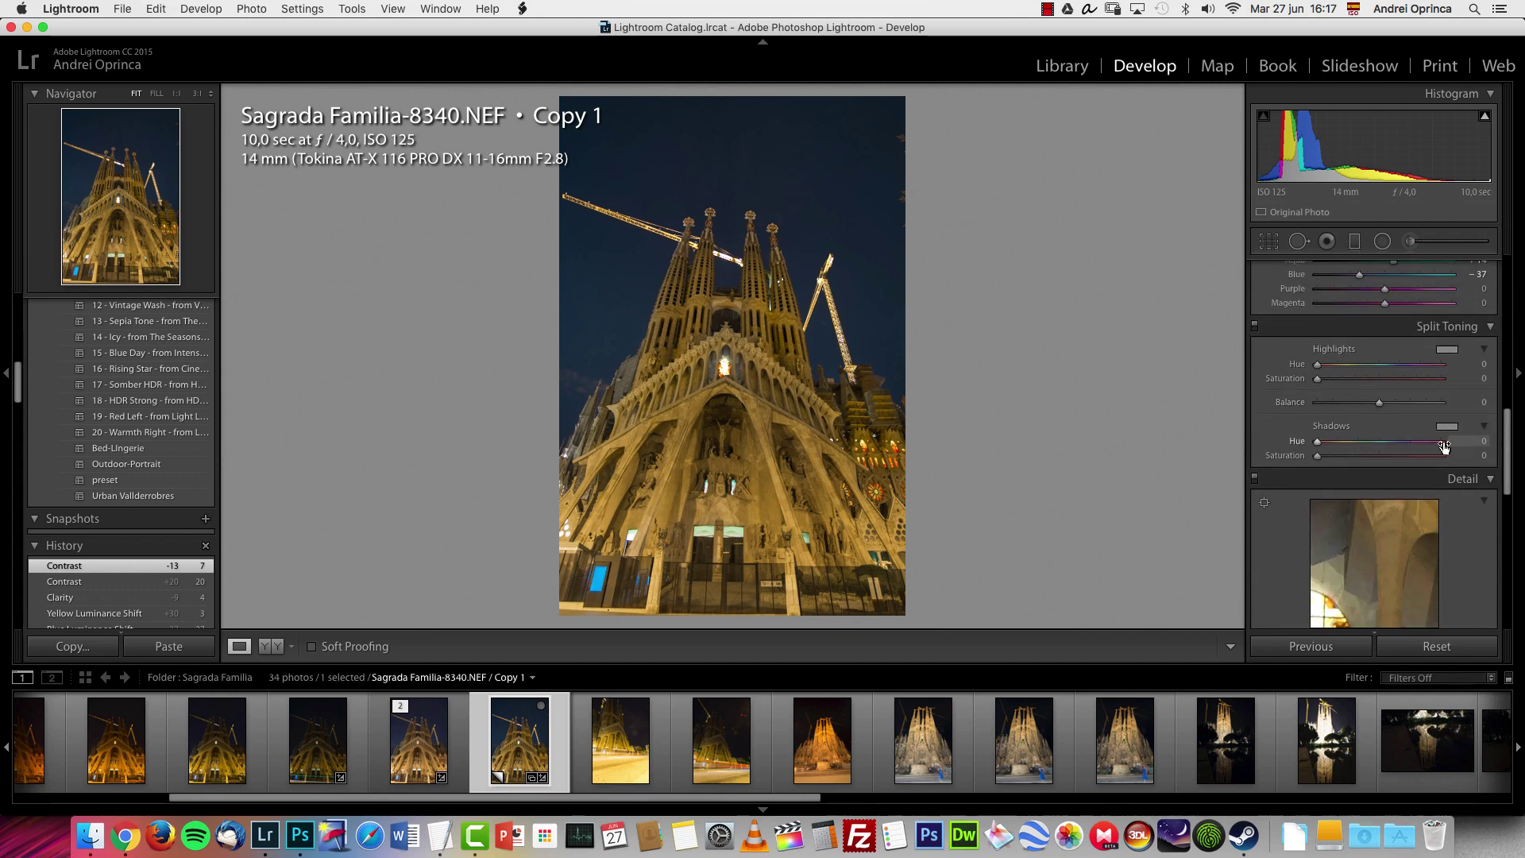
drag(1509, 424, 1506, 489)
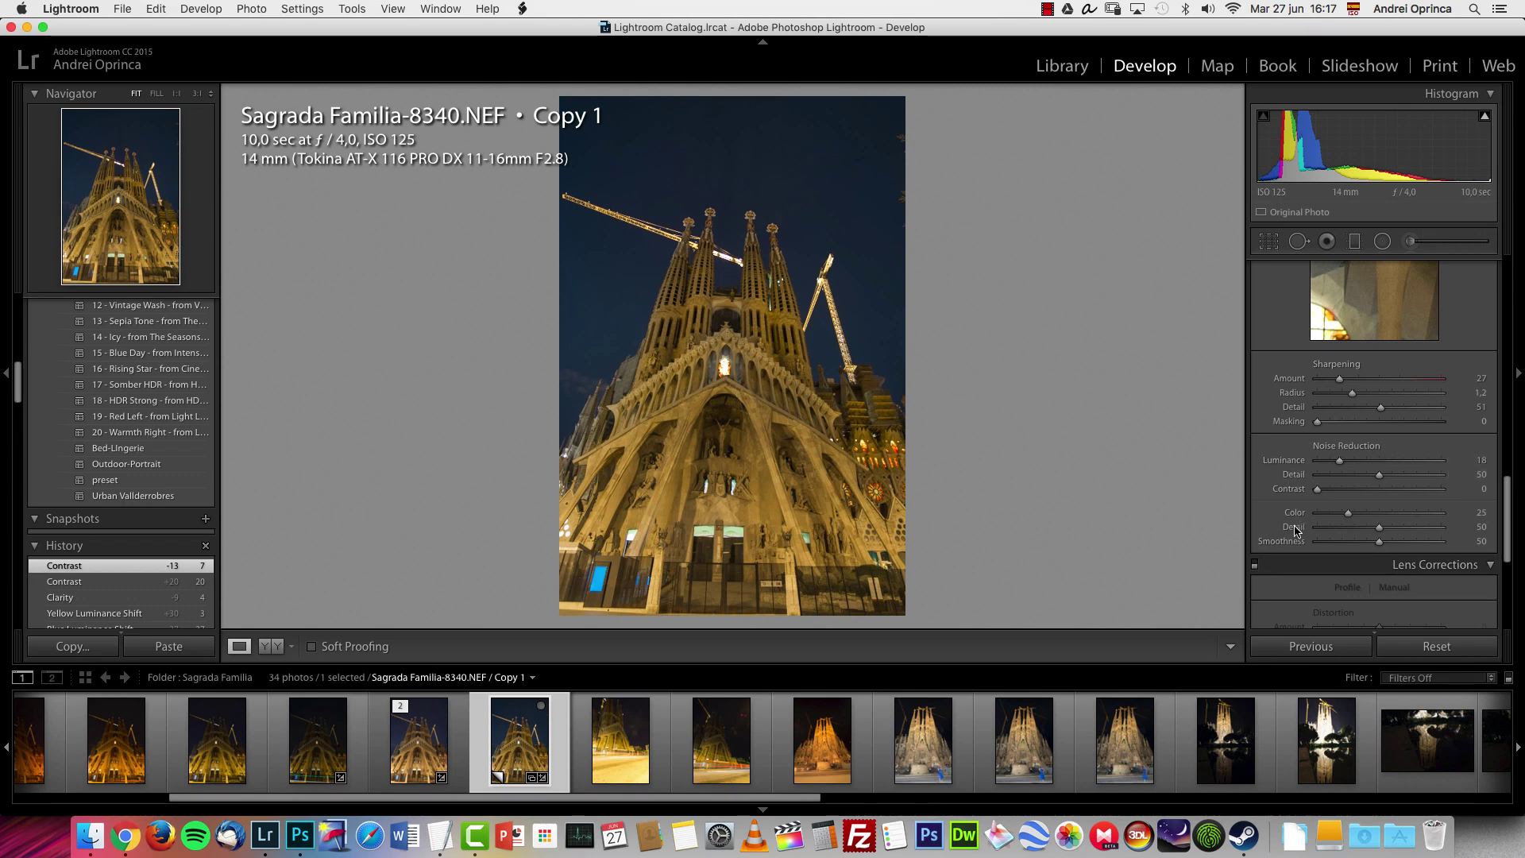
click(1363, 381)
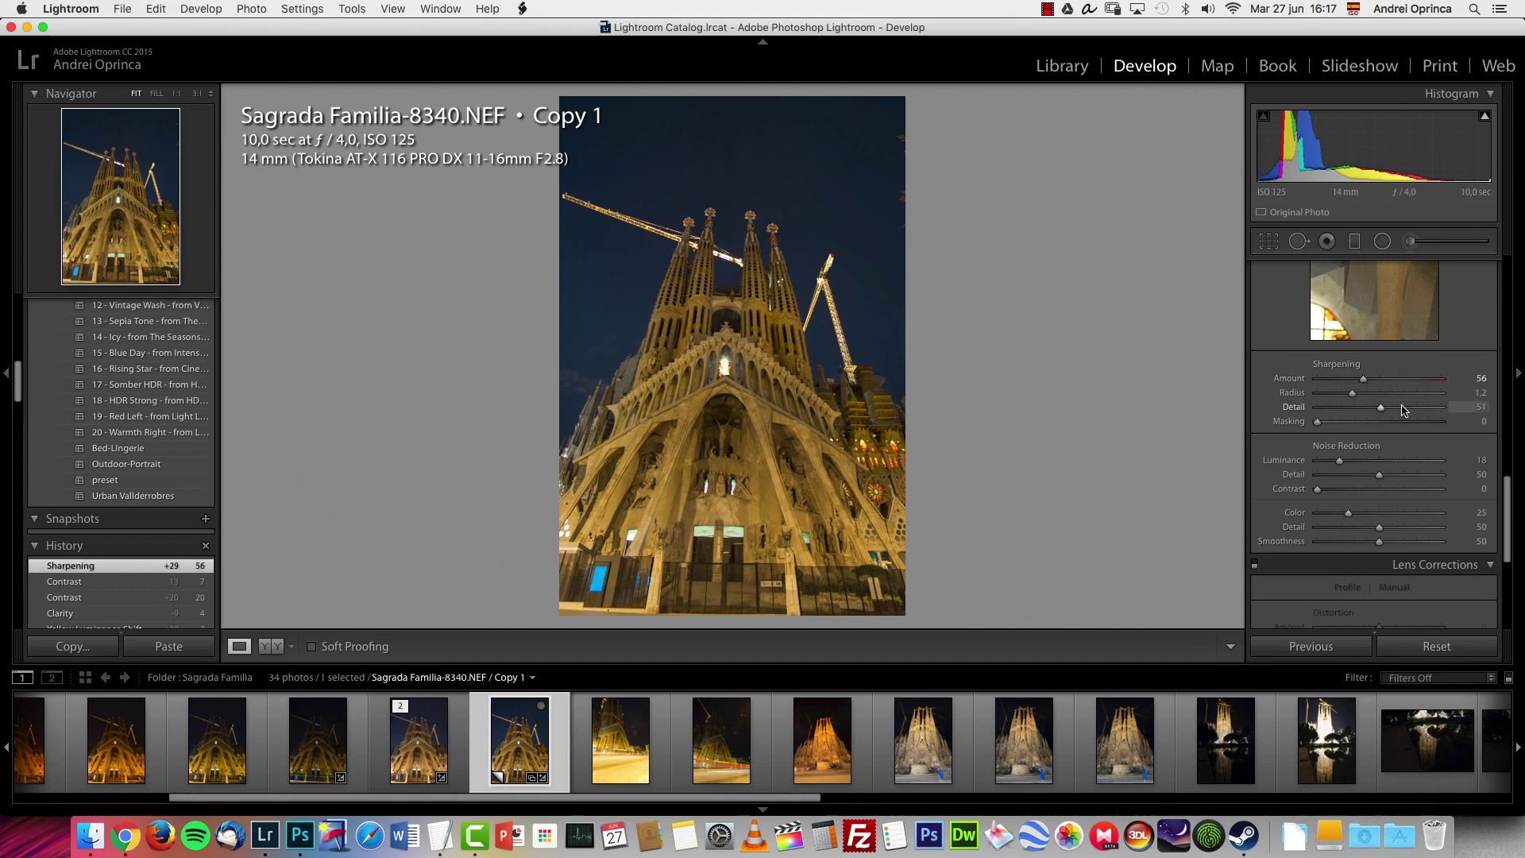
click(1403, 408)
click(1363, 462)
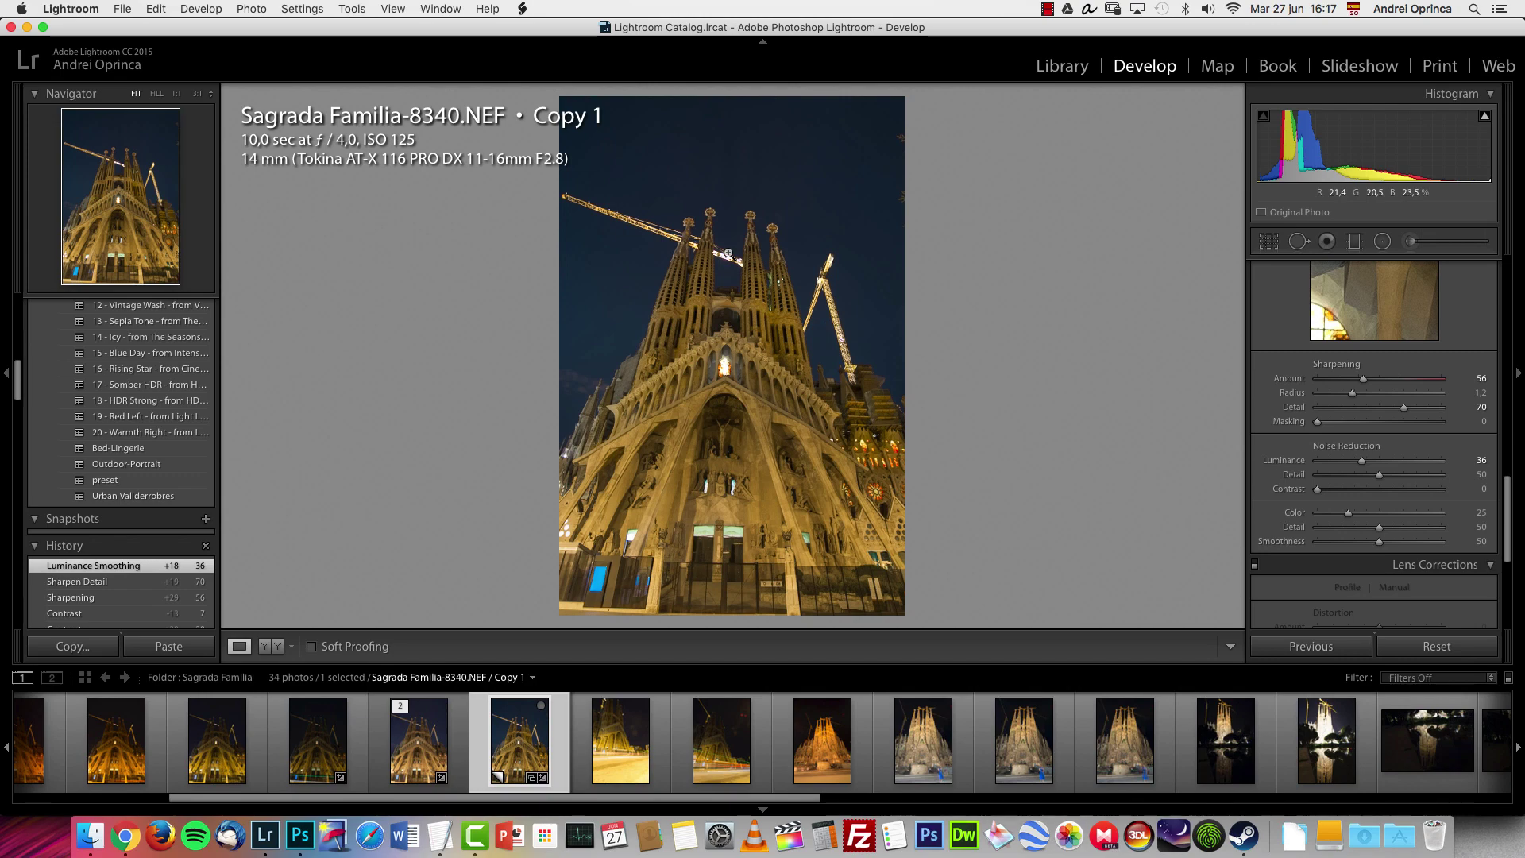
Open the edited Sagrada Familia photo in Adobe Photoshop CC 2017 for further editing.
right_click(724, 277)
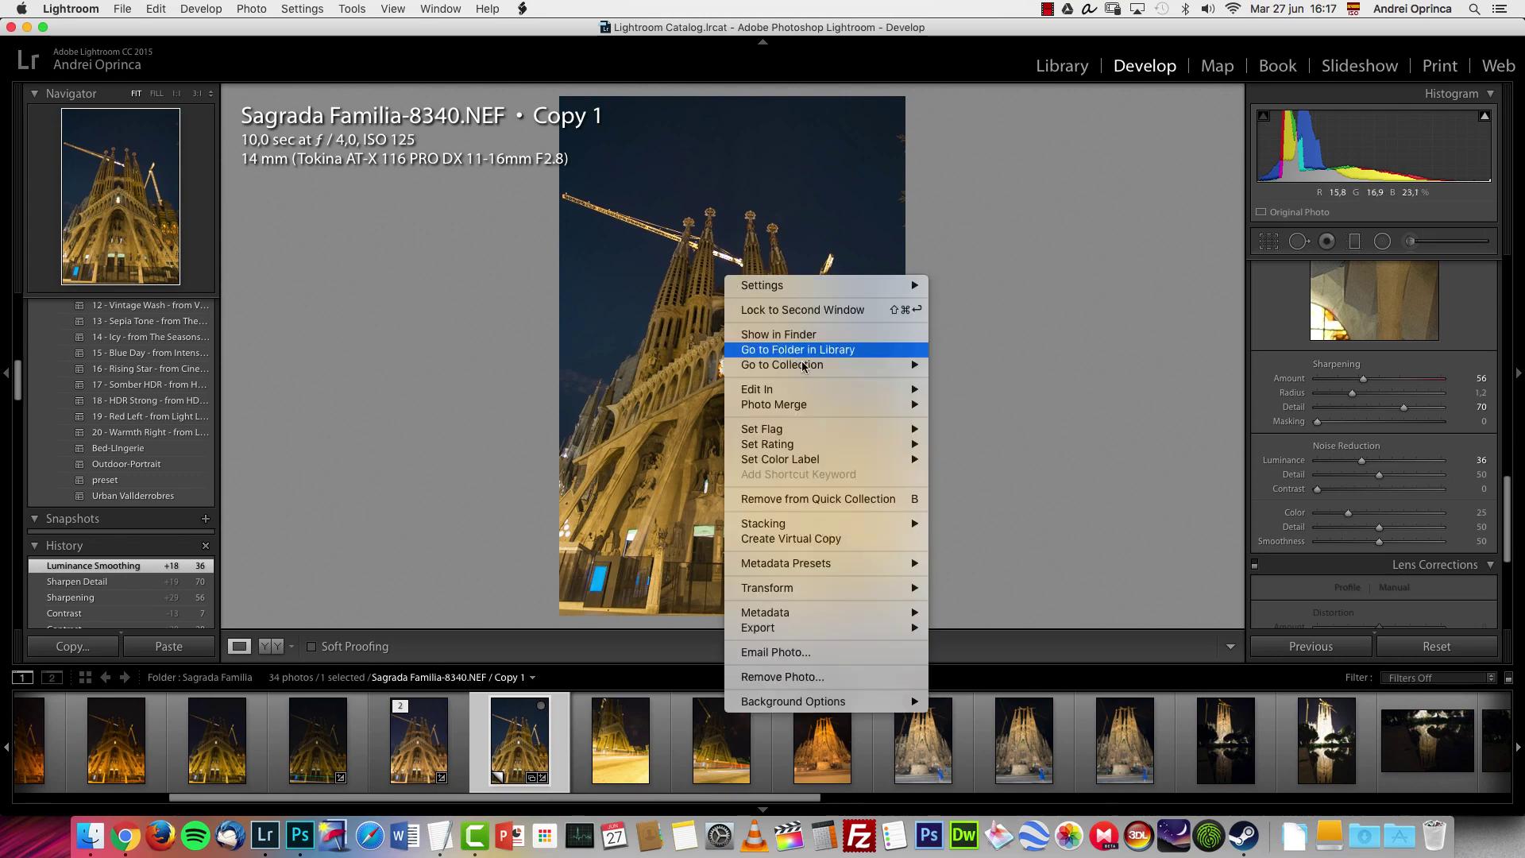
mouse_move(827, 393)
click(1023, 391)
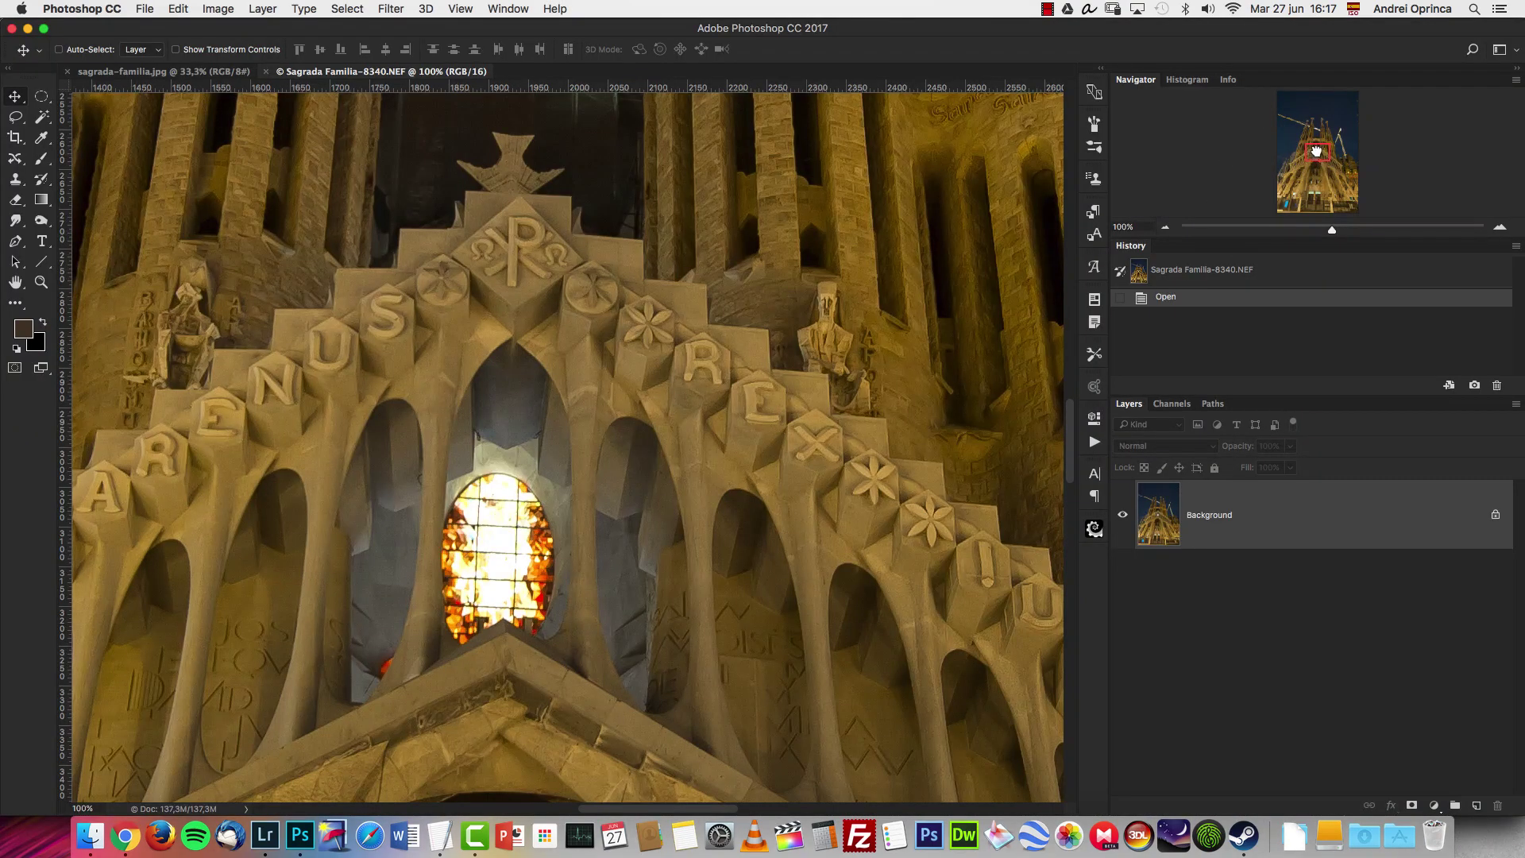
Examine the facade, towers, sky and crane at 100%, 66.67% and 50% magnification.
mouse_move(1317, 151)
mouse_down()
mouse_move(1309, 127)
mouse_move(1341, 127)
mouse_move(1367, 165)
mouse_move(1272, 172)
mouse_move(1287, 129)
mouse_move(1270, 162)
mouse_up()
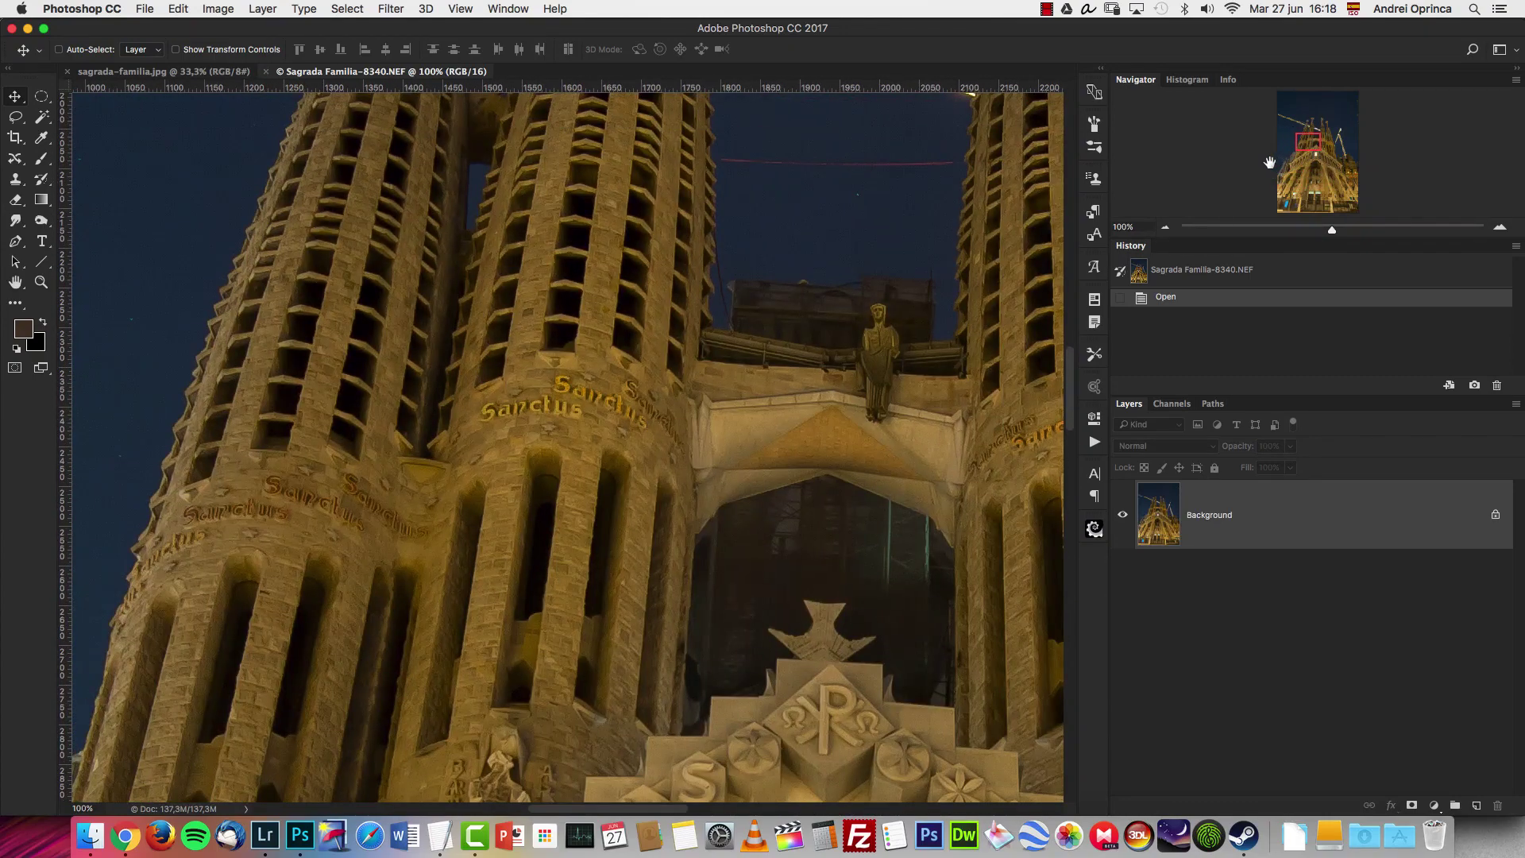
click(1344, 145)
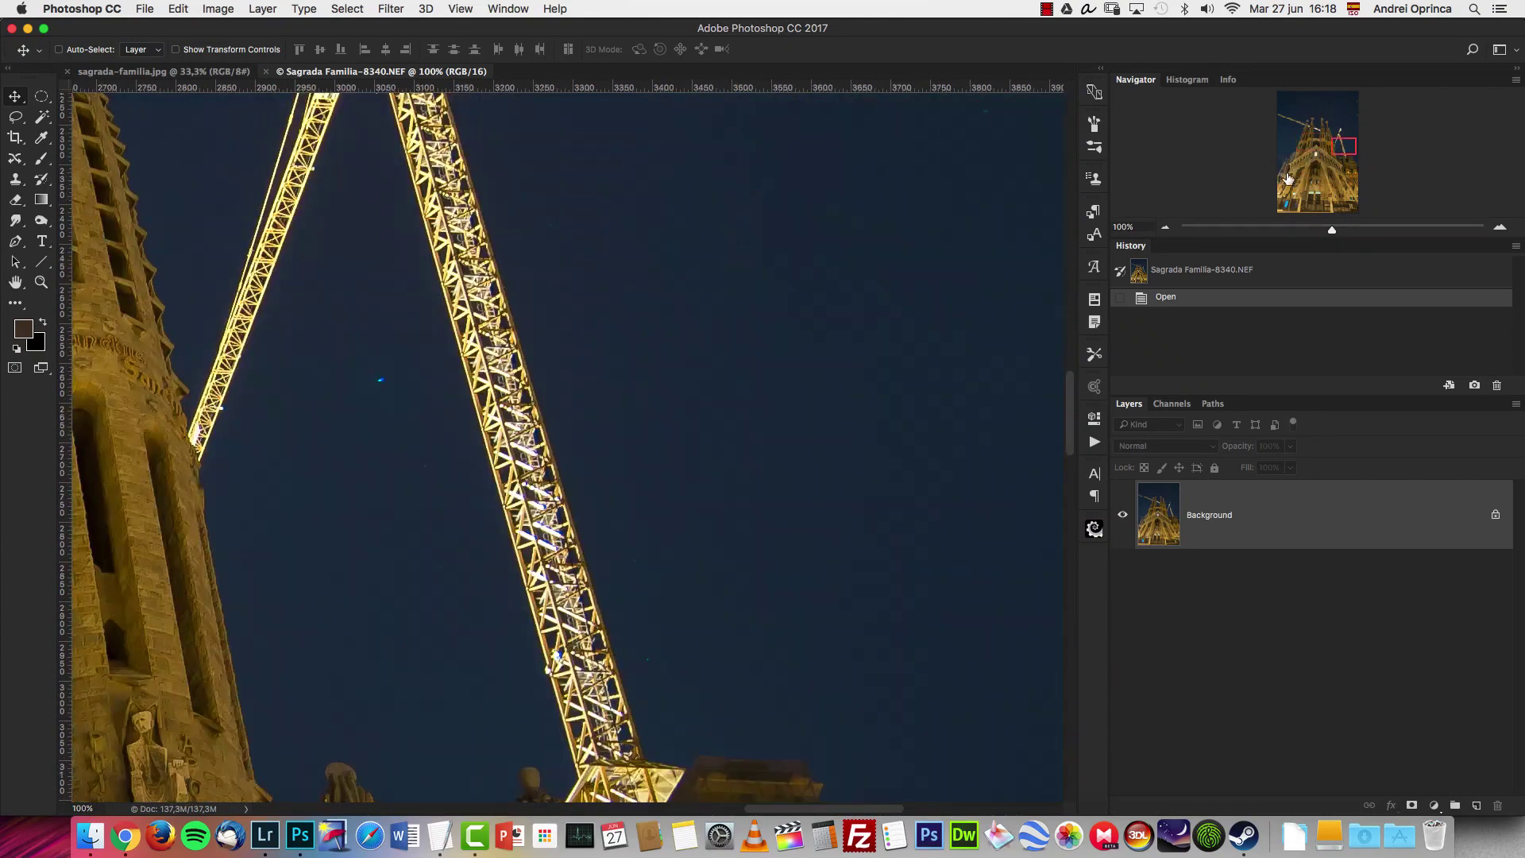
click(1173, 228)
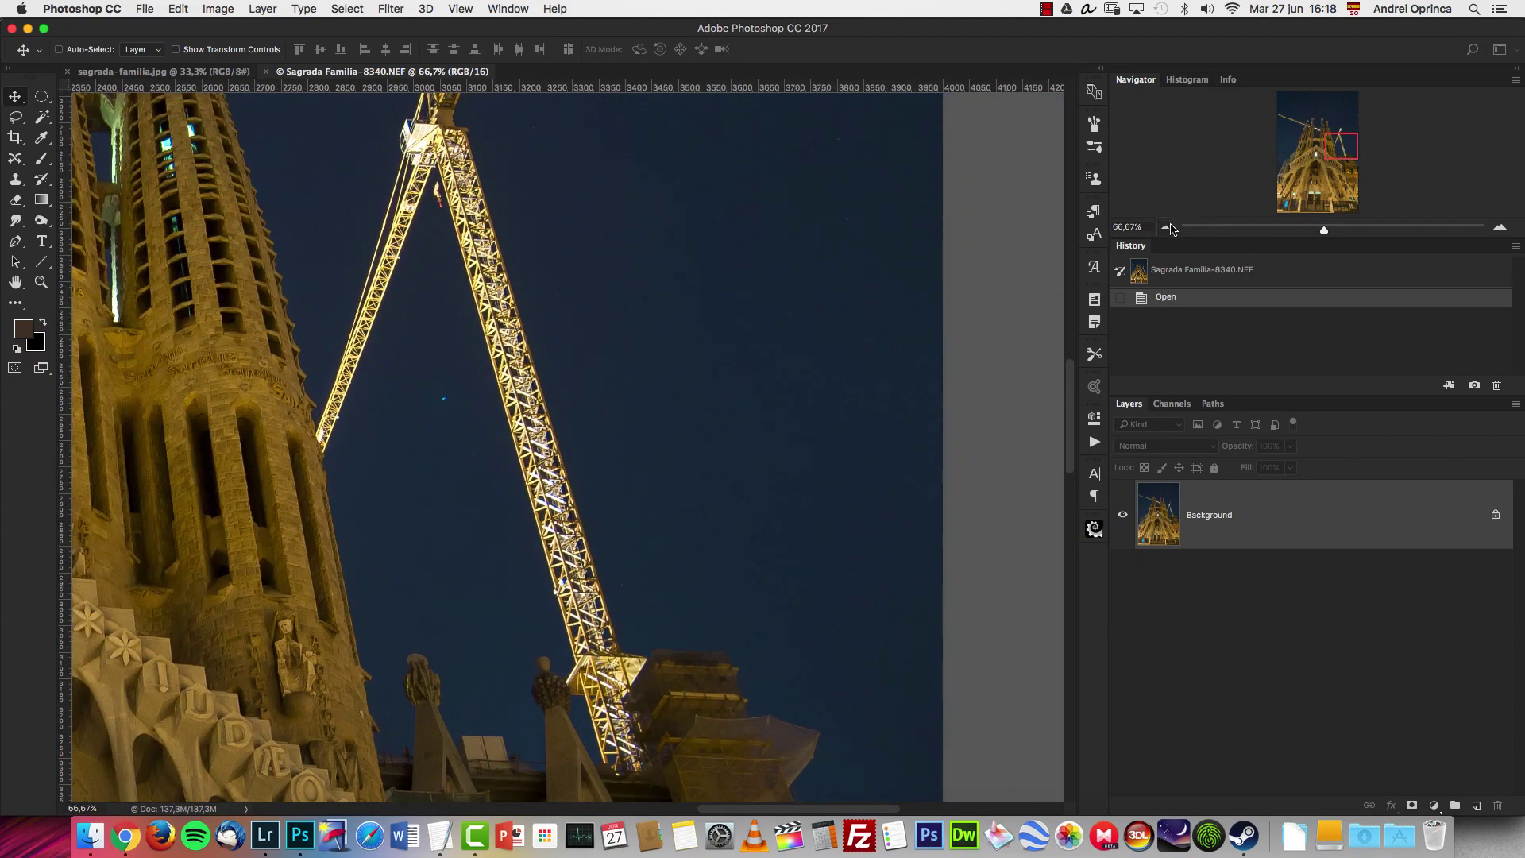
click(1173, 228)
drag(1328, 146, 1337, 142)
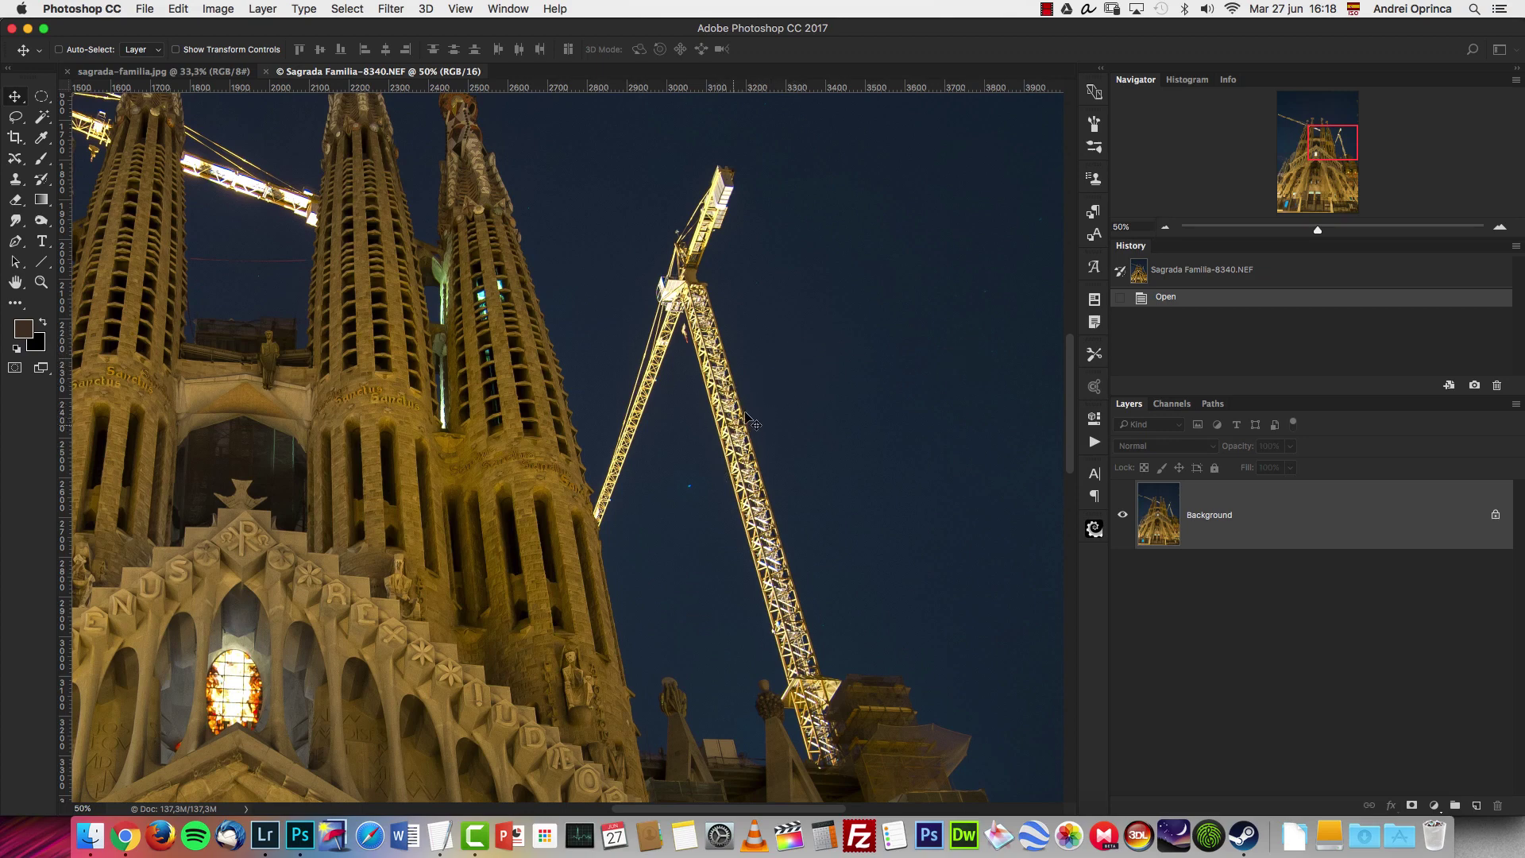
scroll(754, 421, right, 5)
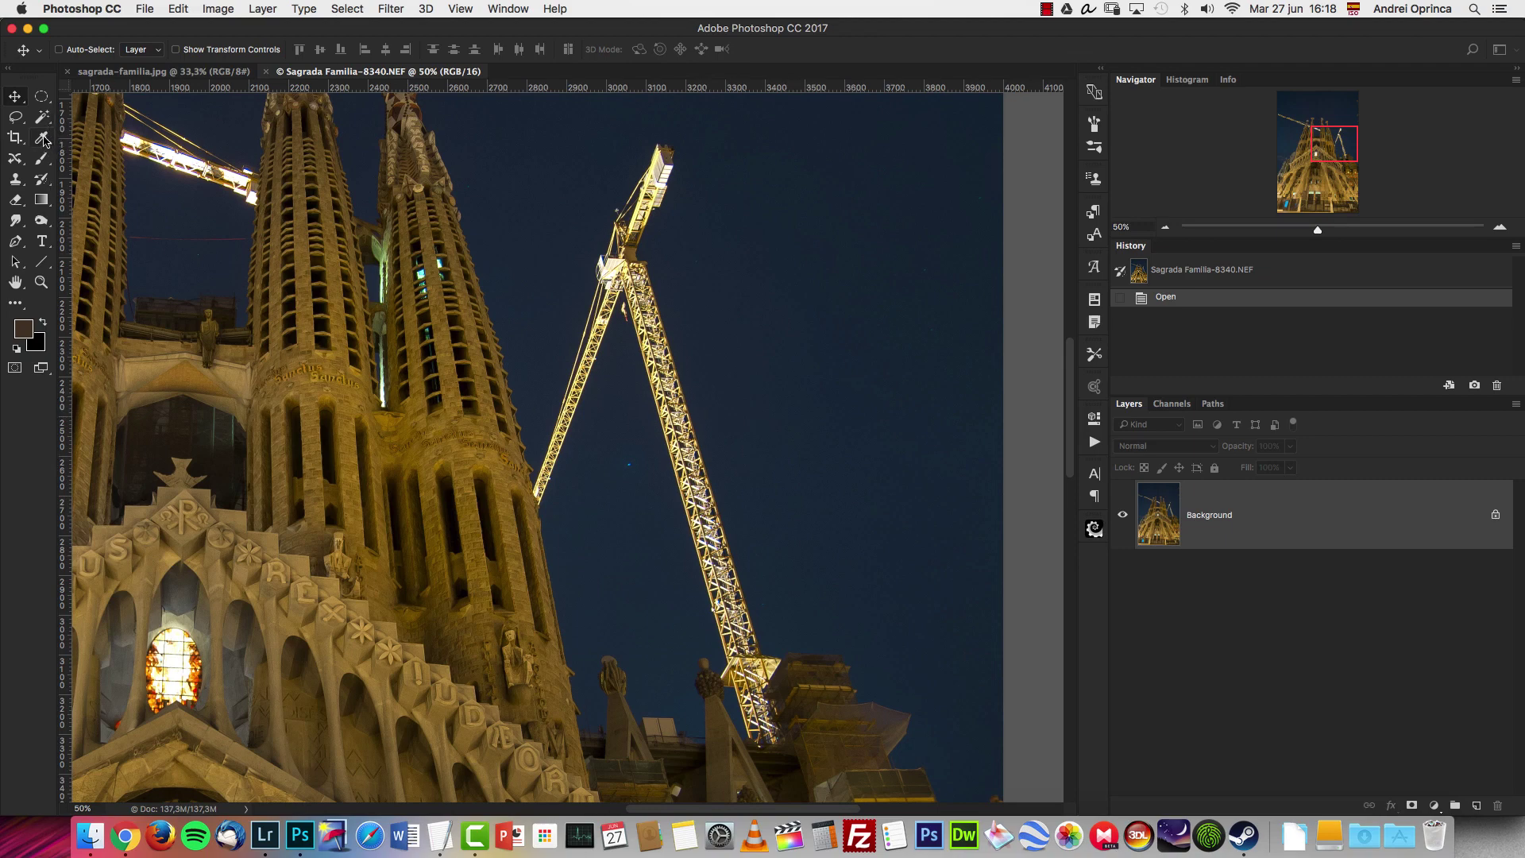
Try cloning sampled sky beside the crane on a new layer with a 150 px Clone Stamp brush.
click(15, 179)
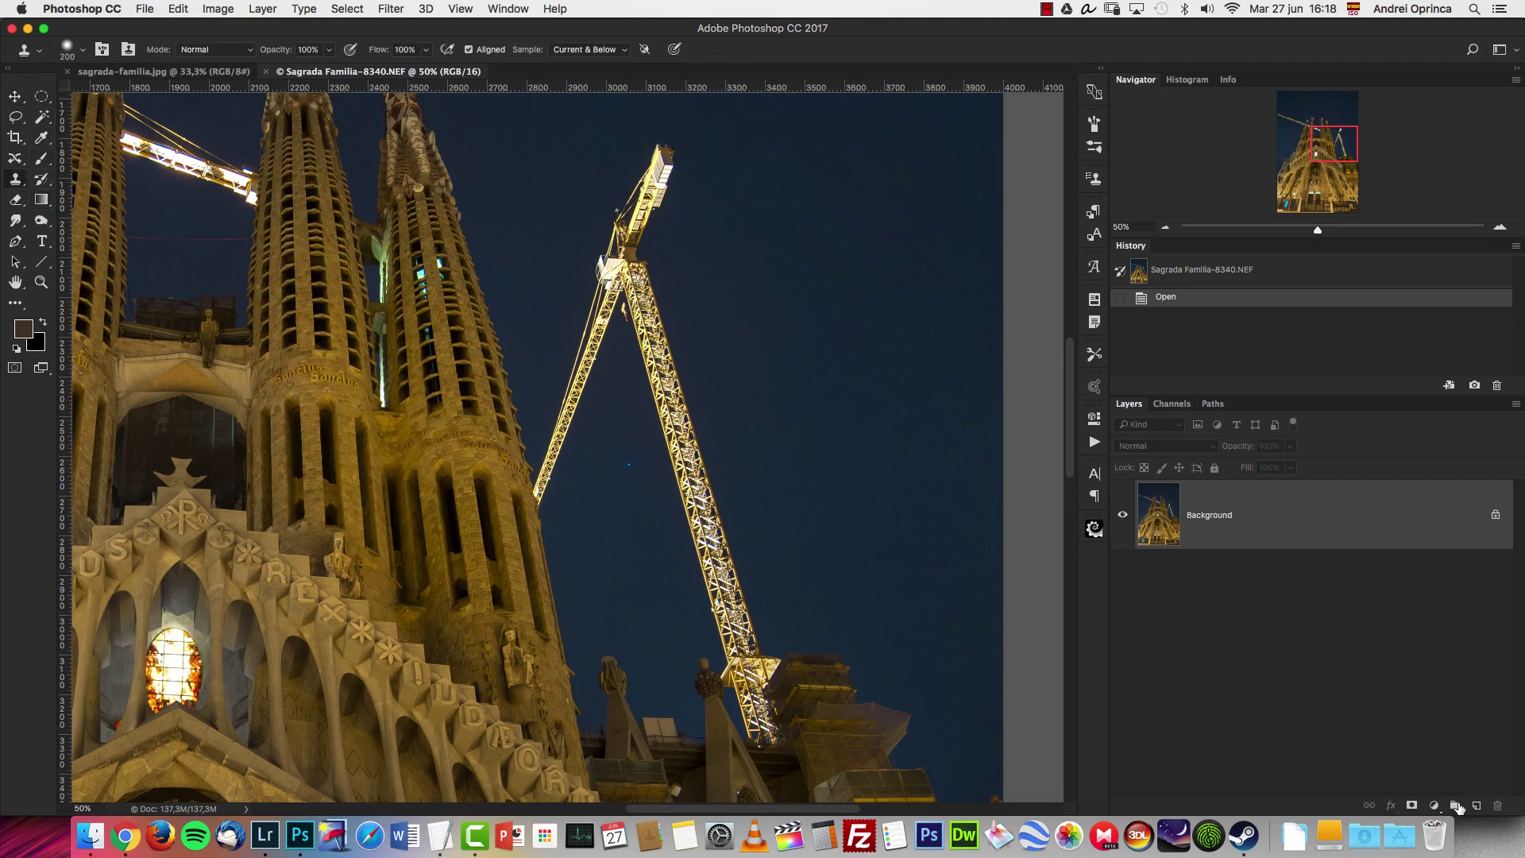
click(1456, 805)
key(bracketleft)
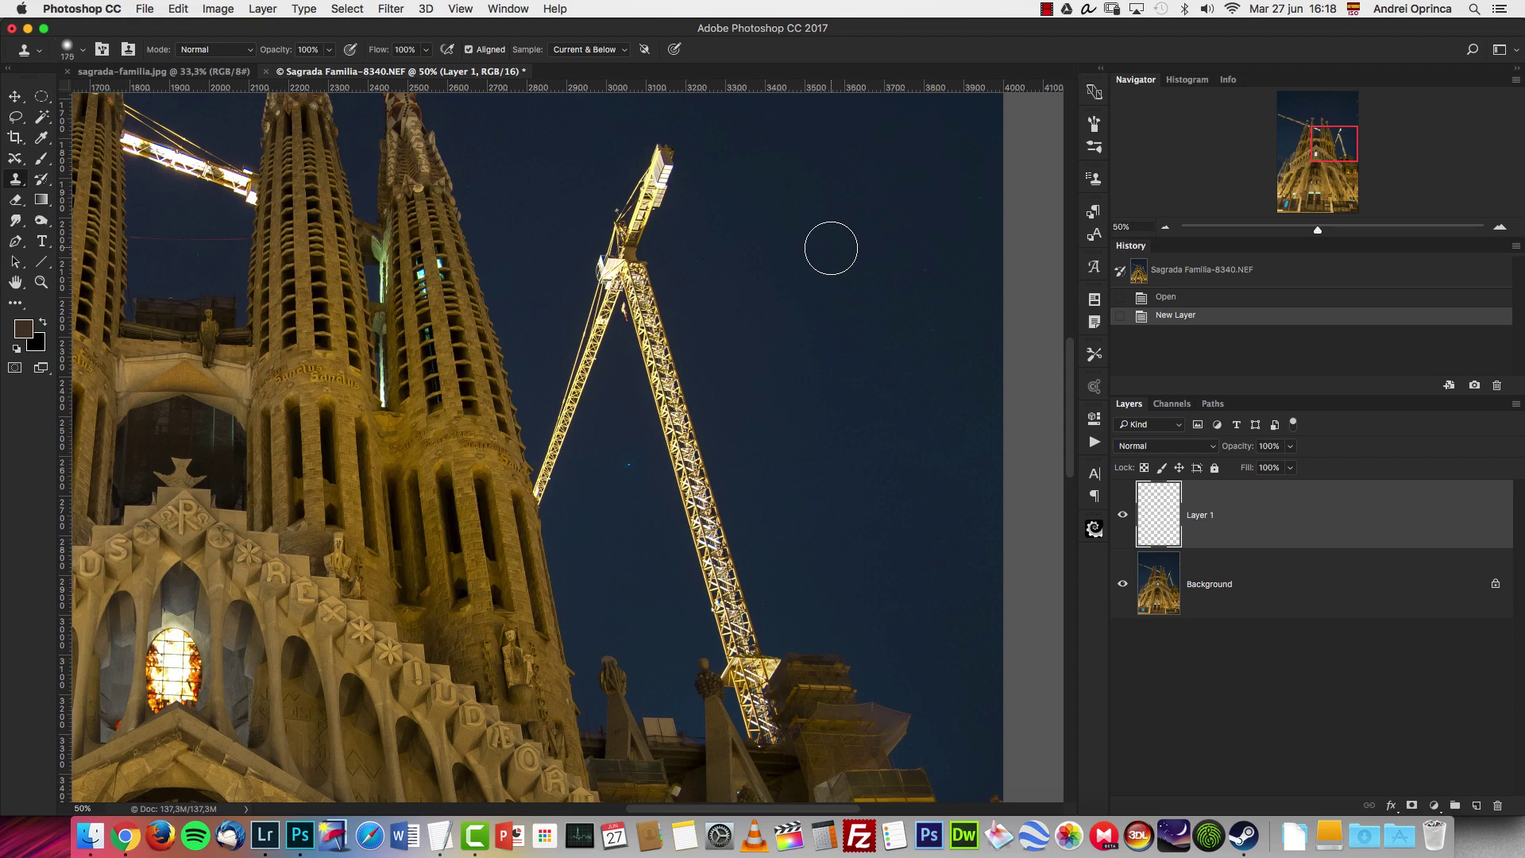
alt+click(882, 238)
key(bracketleft)
click(741, 557)
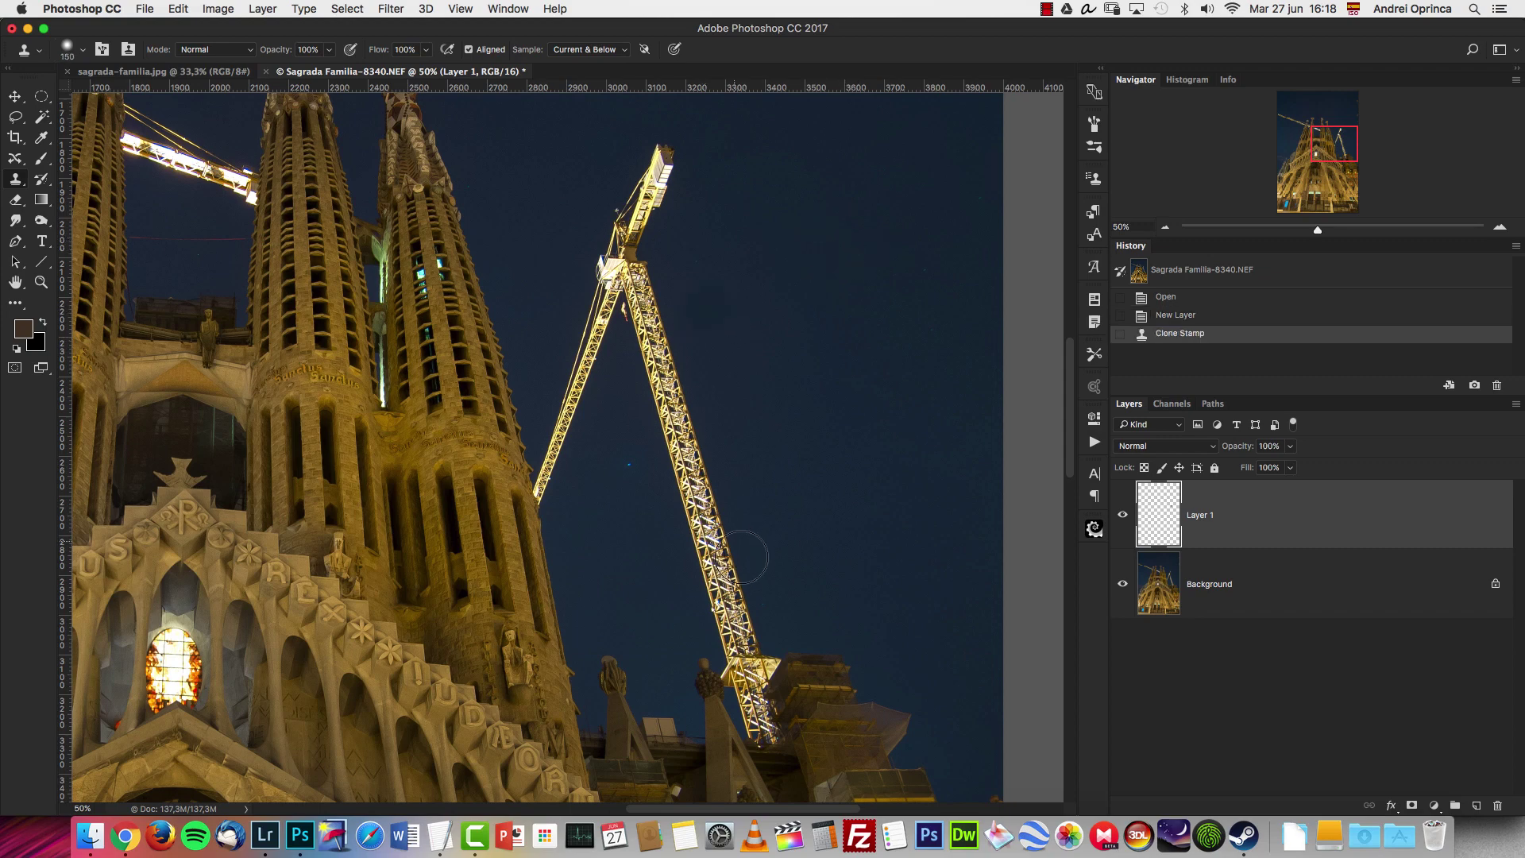
key(super+z)
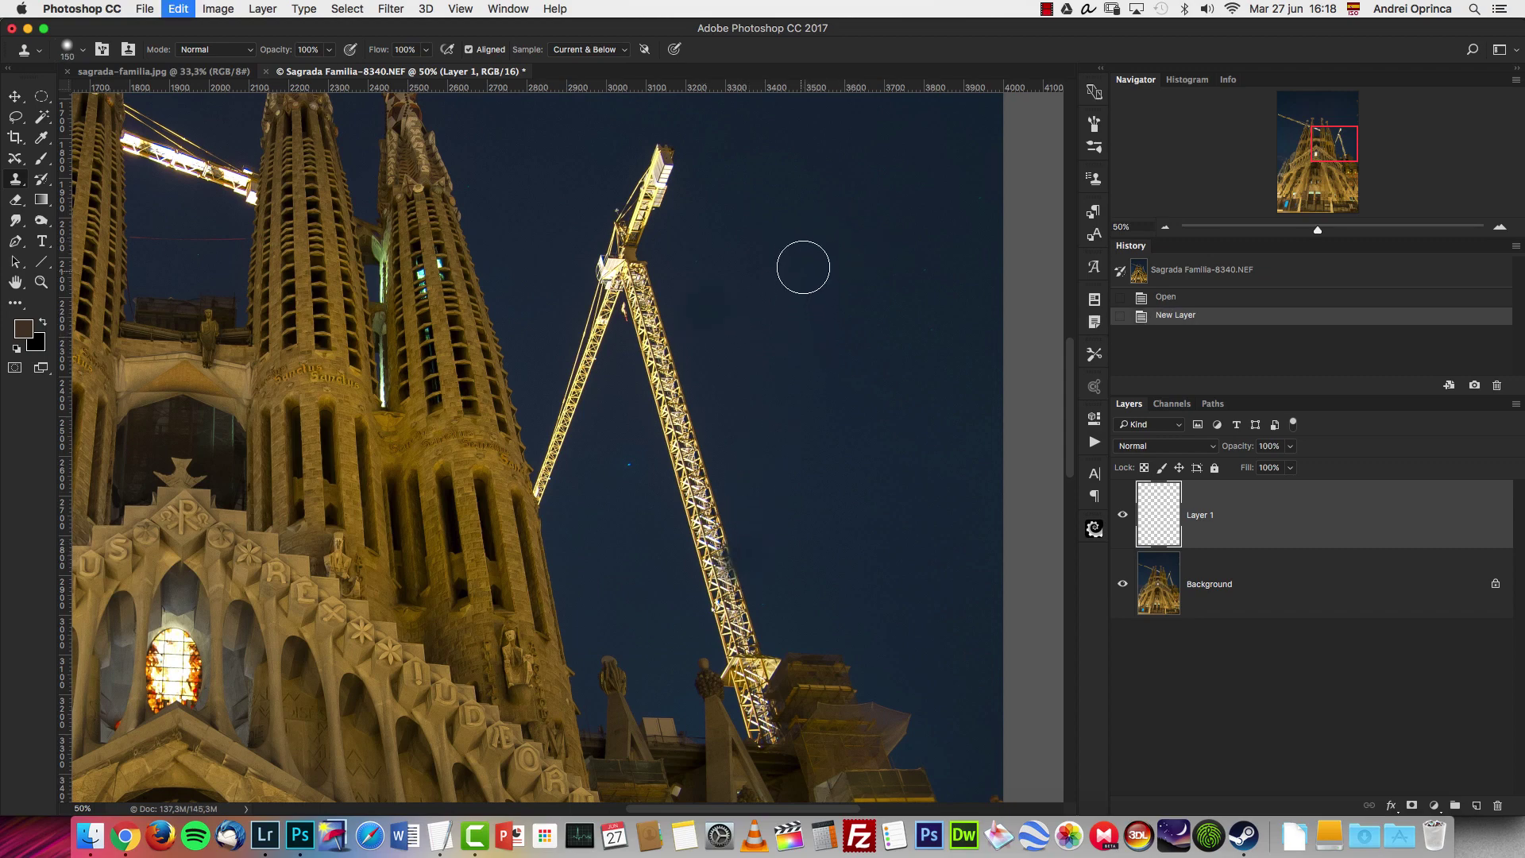
key(alt+super+z)
Raise the Clone Stamp brush's hardness to the maximum and stamp a test patch of sky beside the crane.
right_click(825, 260)
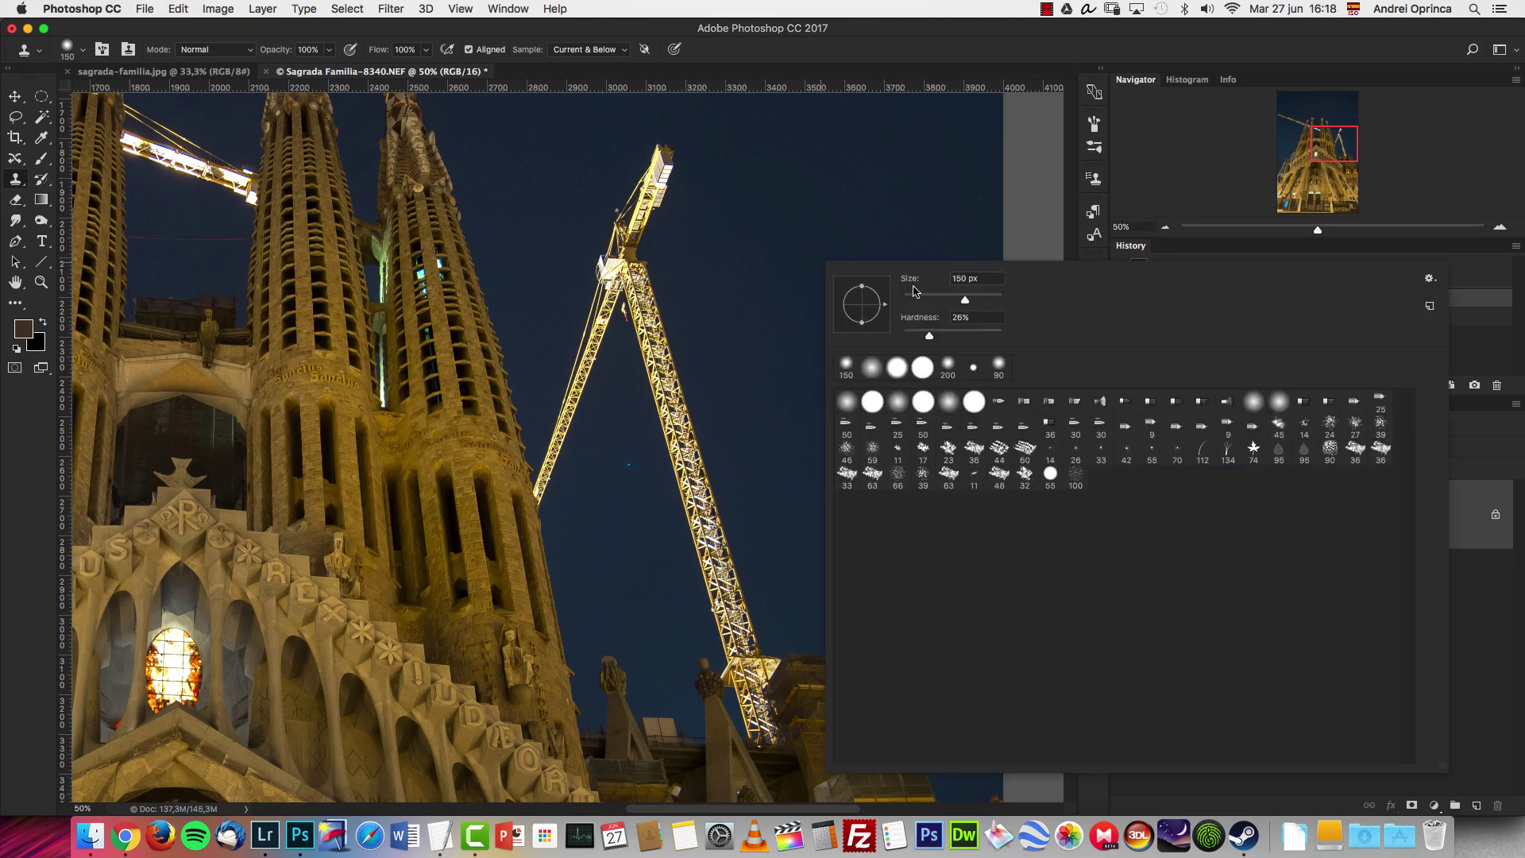
drag(984, 335, 1342, 490)
click(1470, 519)
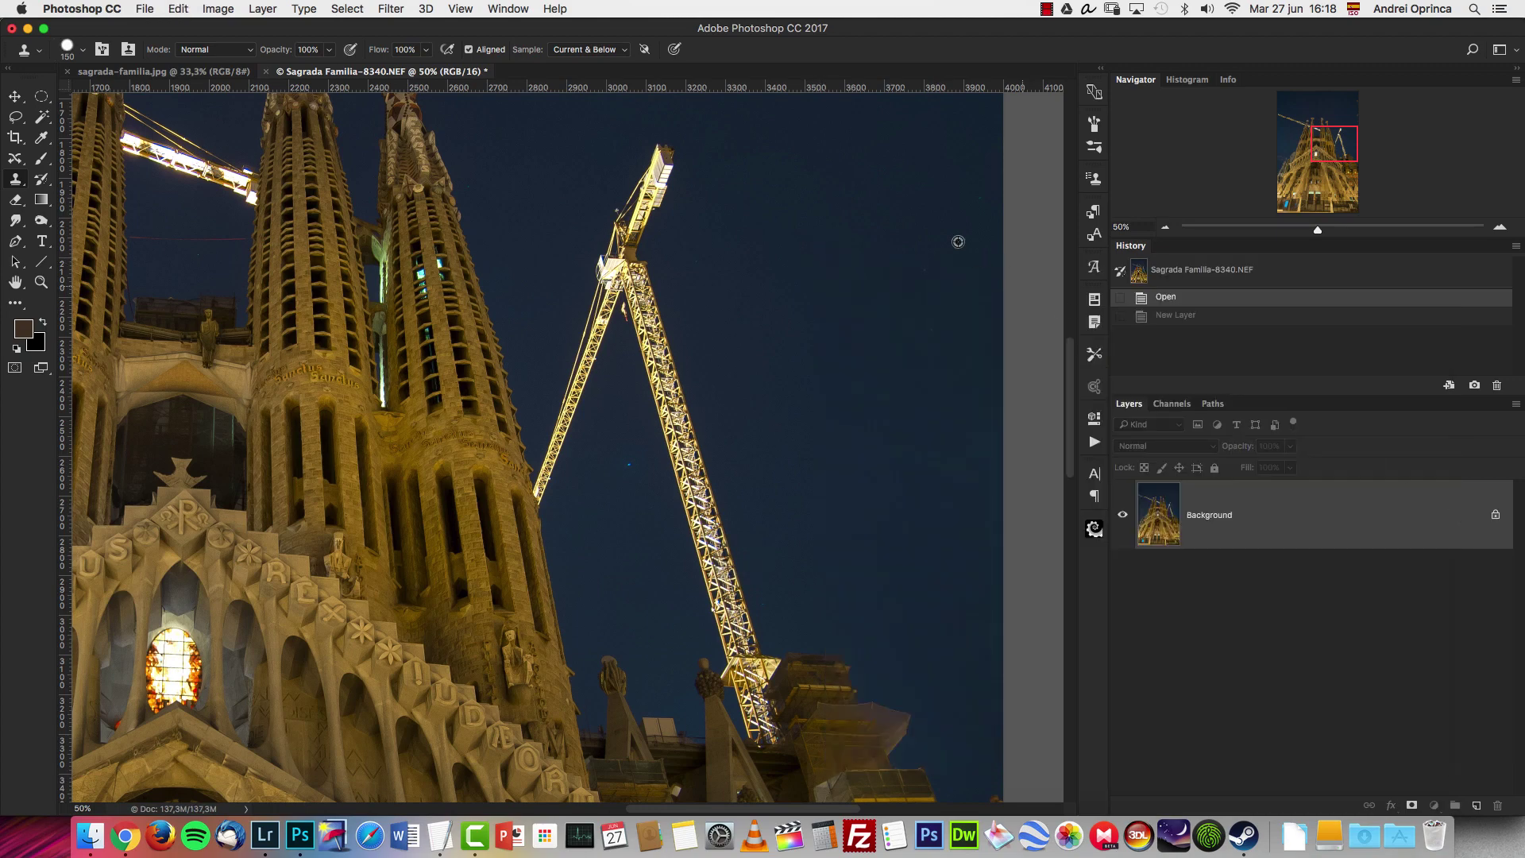
click(745, 286)
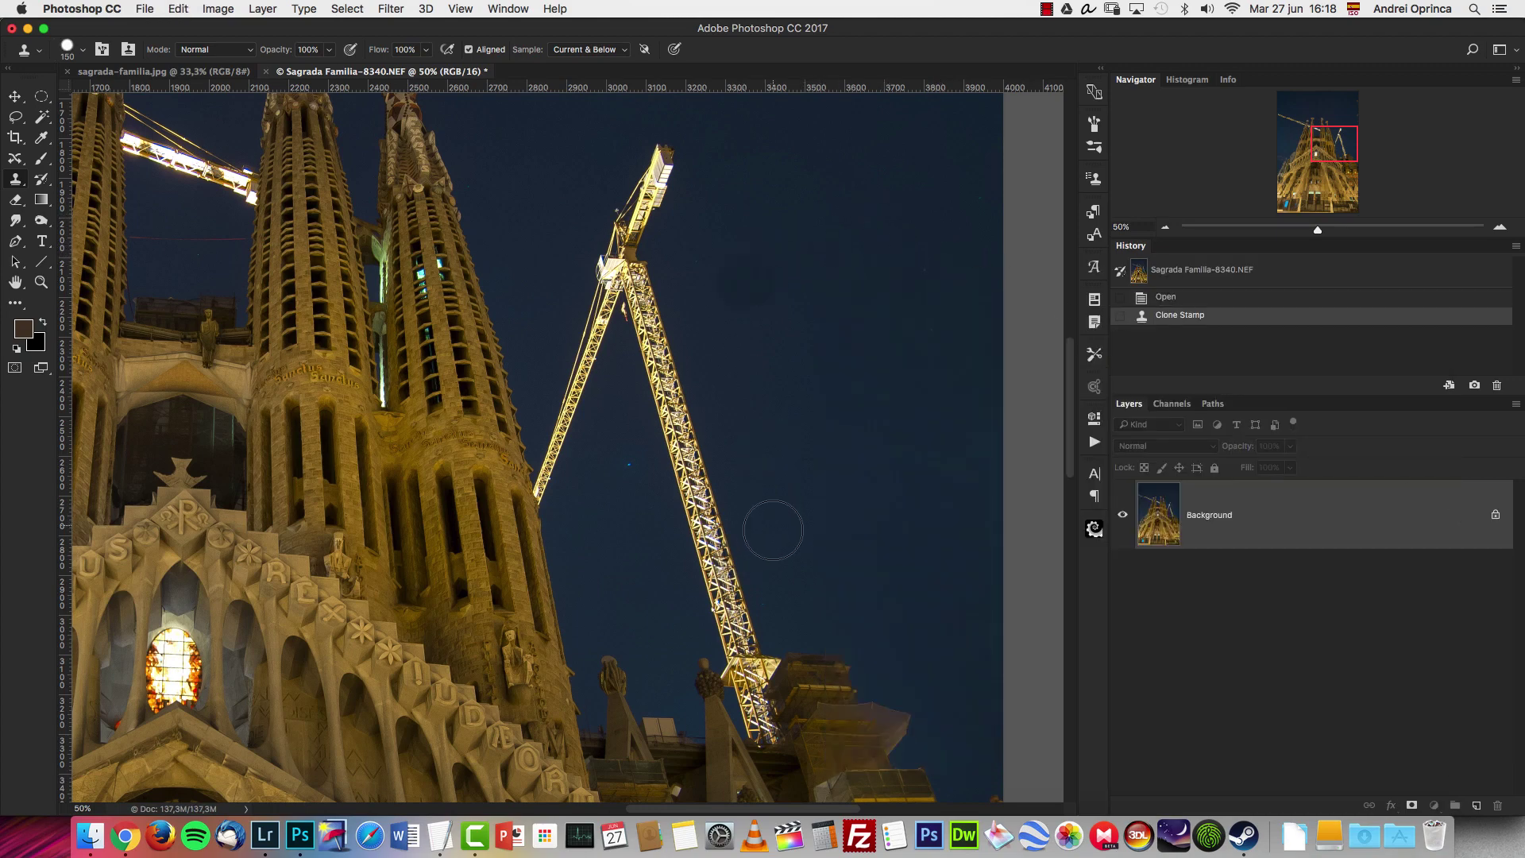
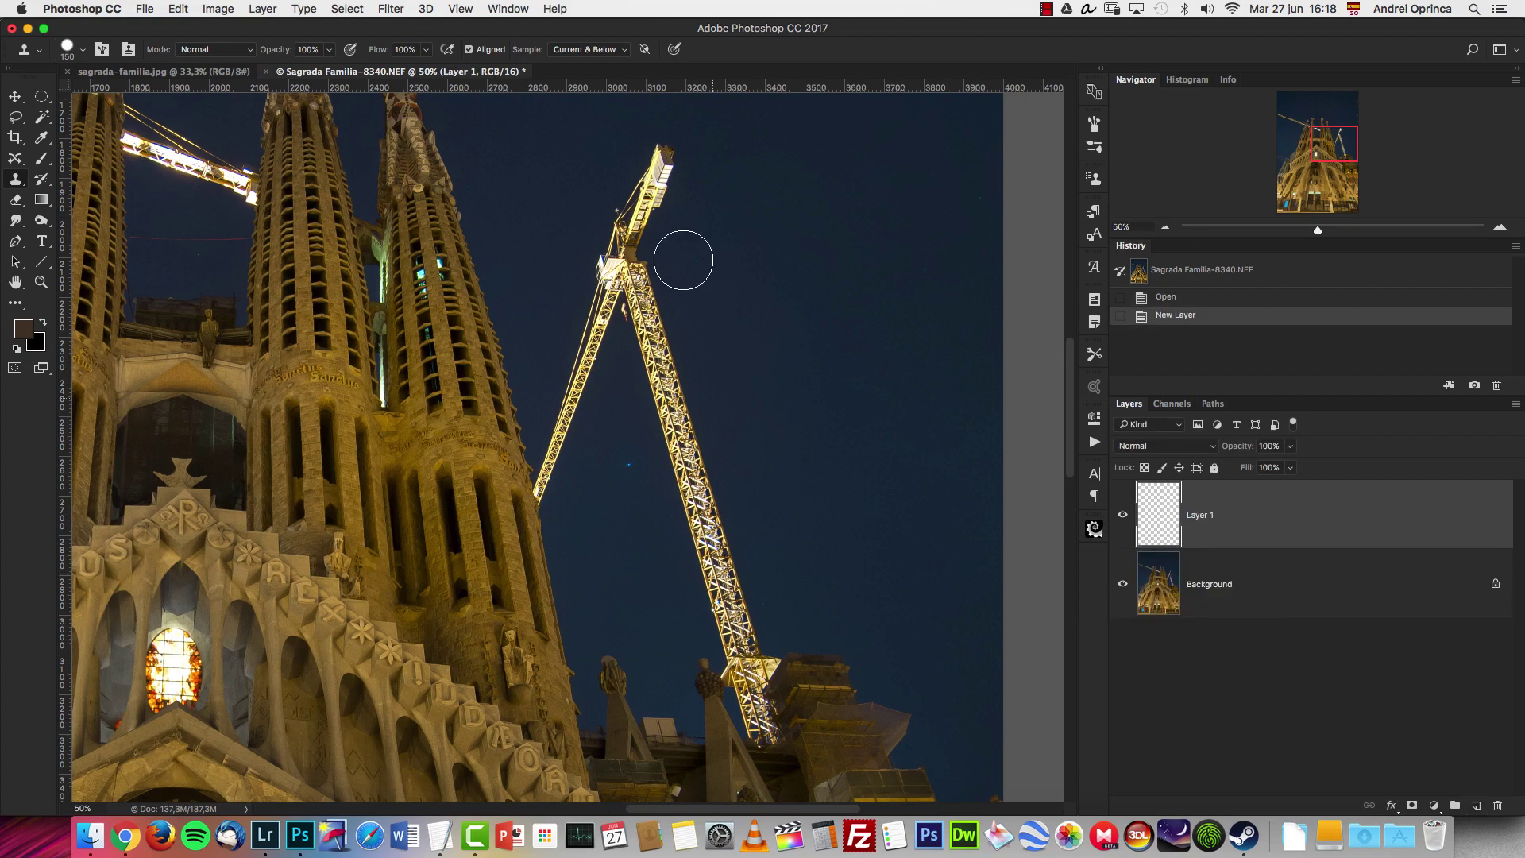
Choose the Content-Aware Move tool and keep its mode at Extend.
drag(19, 152, 87, 205)
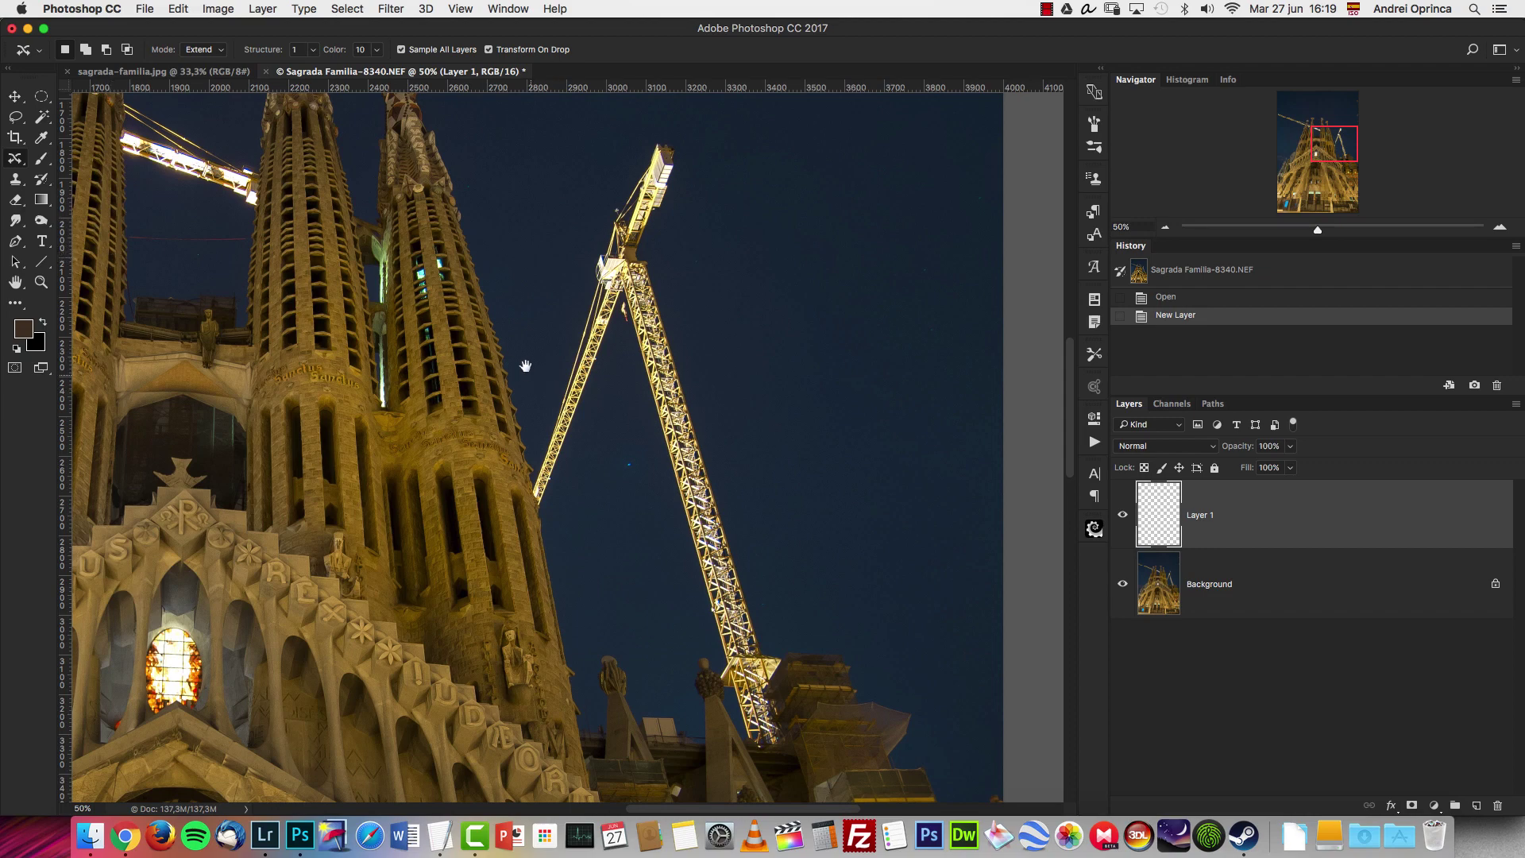
drag(525, 365, 503, 397)
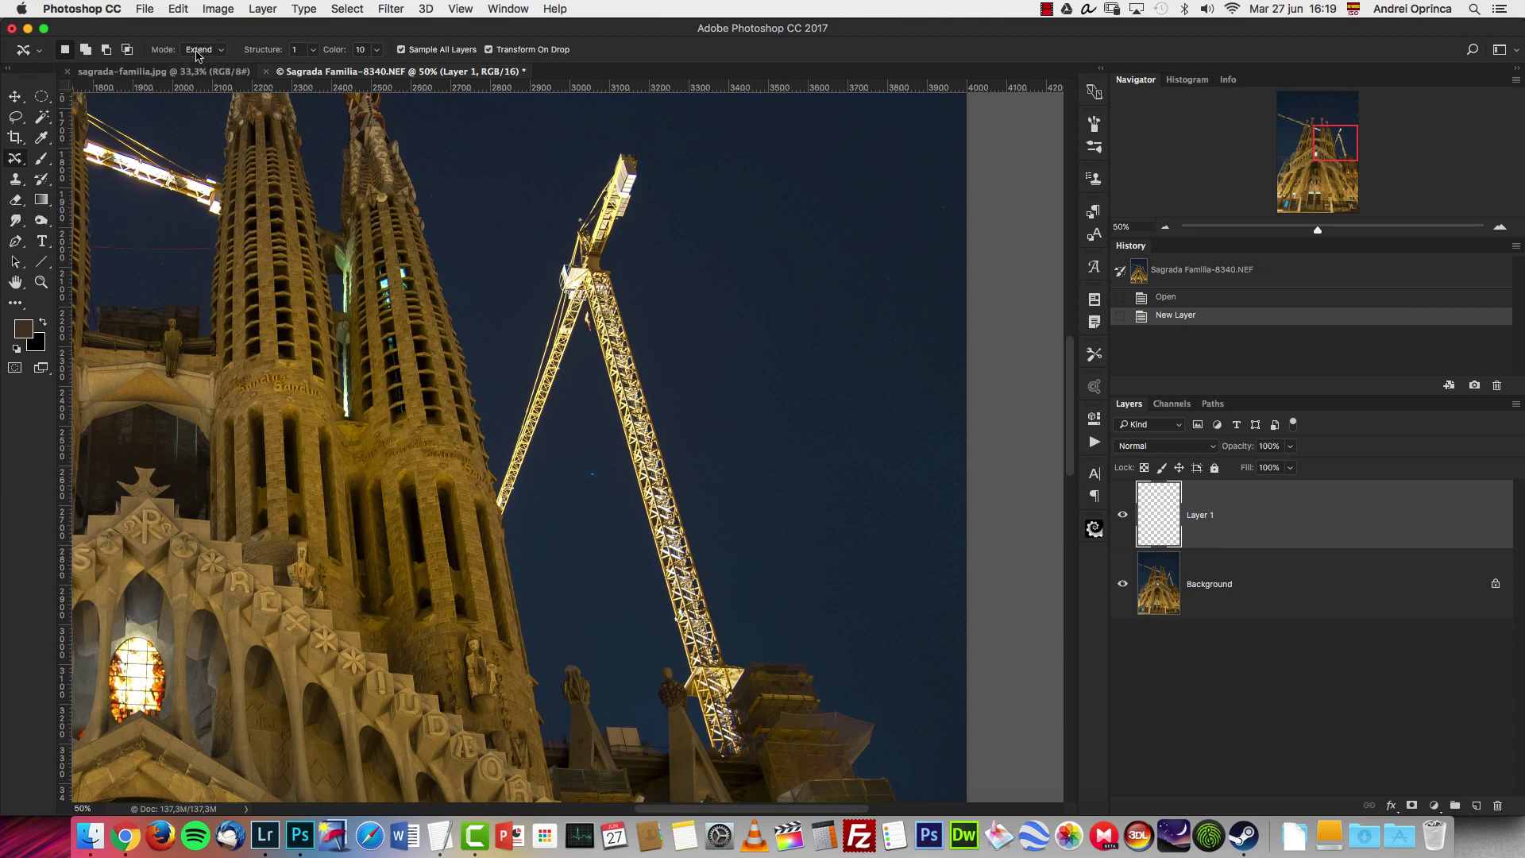
click(223, 53)
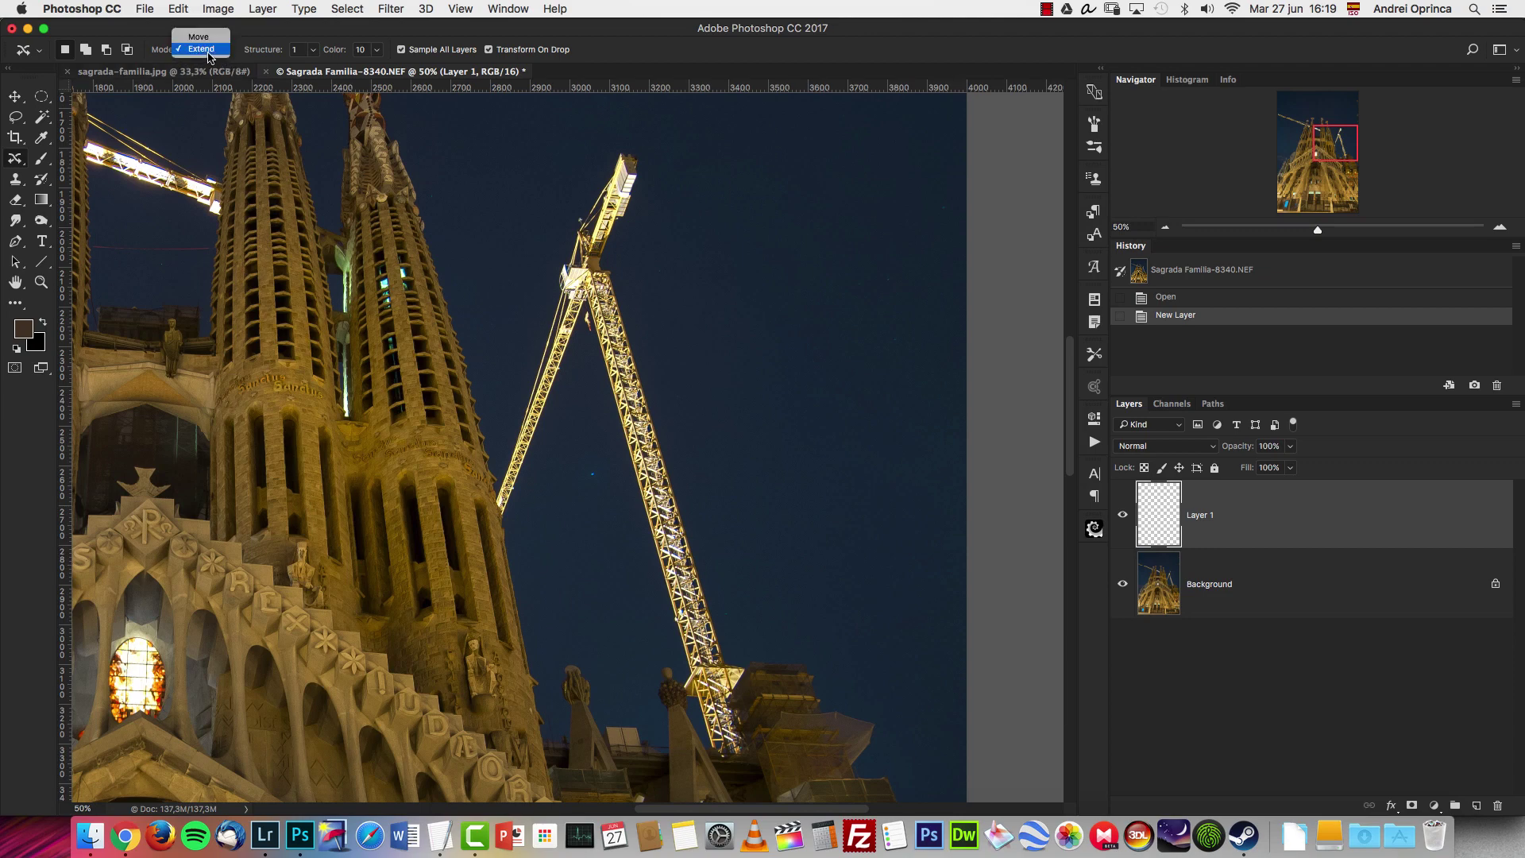
click(203, 53)
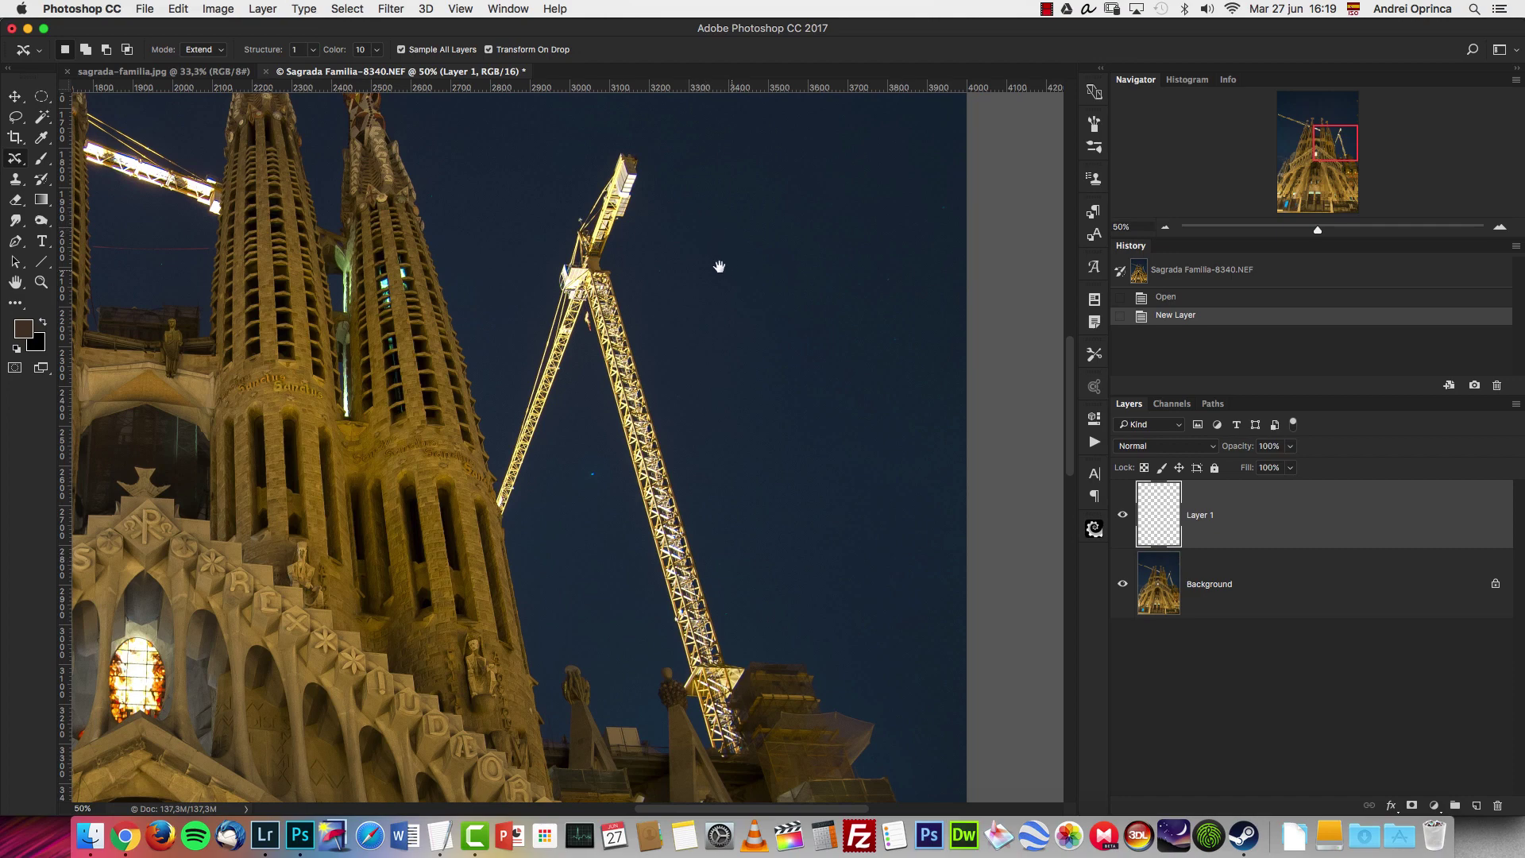
drag(720, 267, 672, 240)
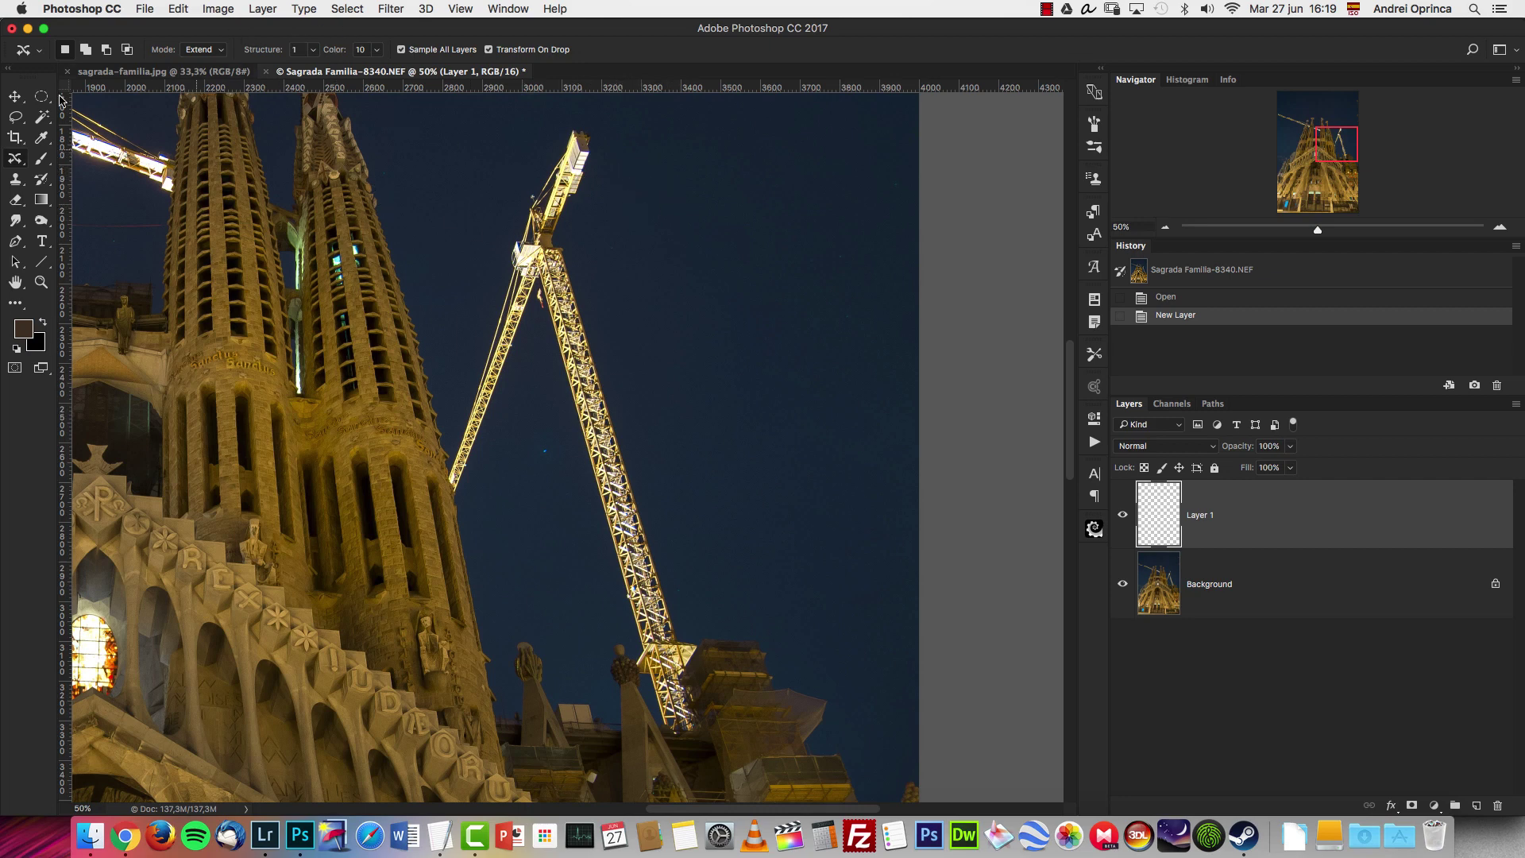
Draw a freehand Lasso selection around the tall crane above the rooftops and move the selection outline onto the clean sky beside it.
drag(17, 120, 57, 112)
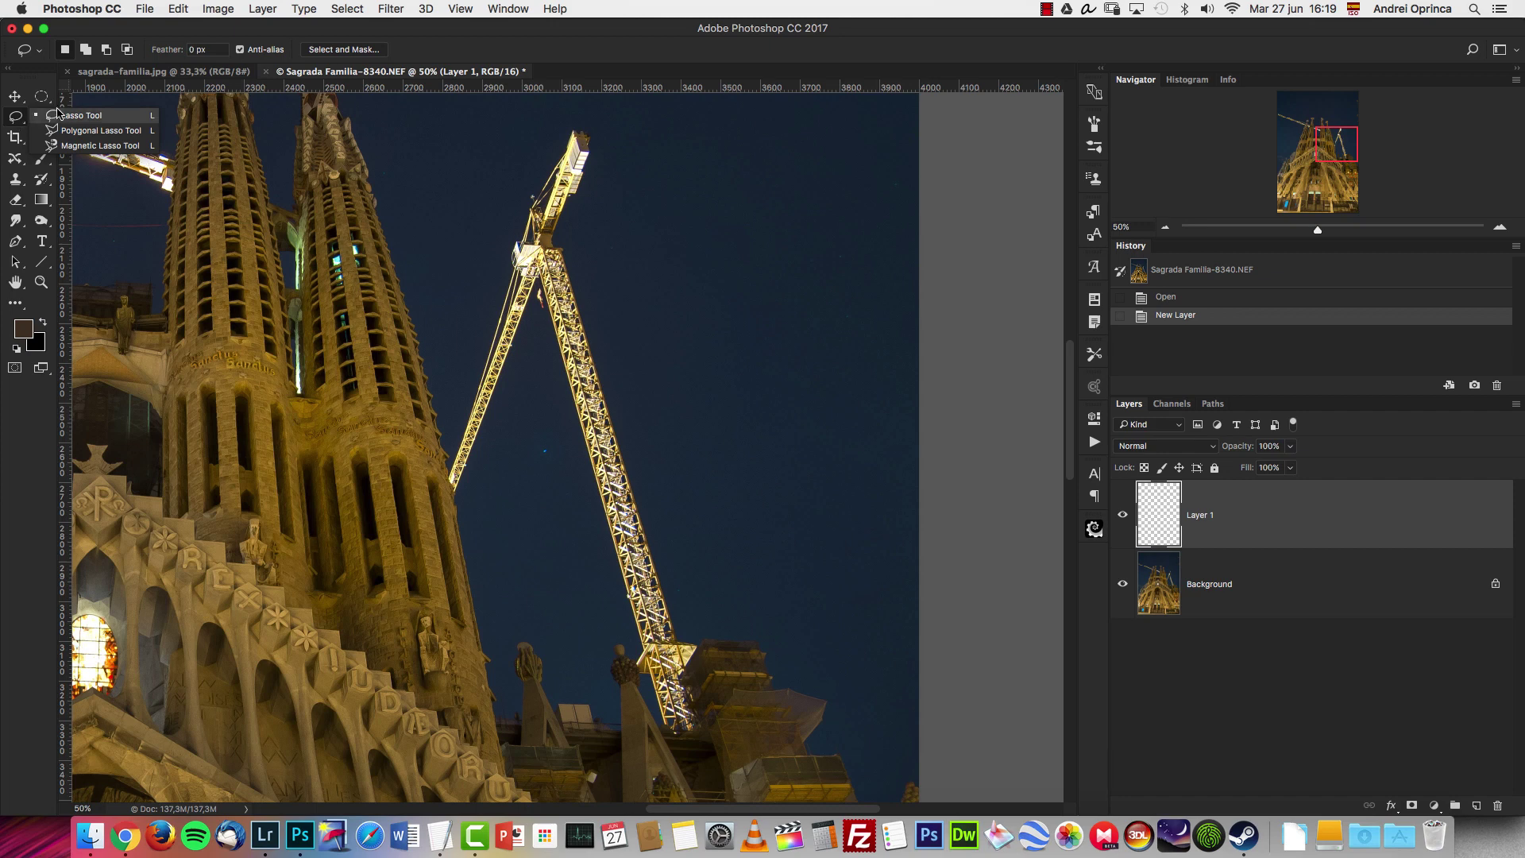
click(76, 116)
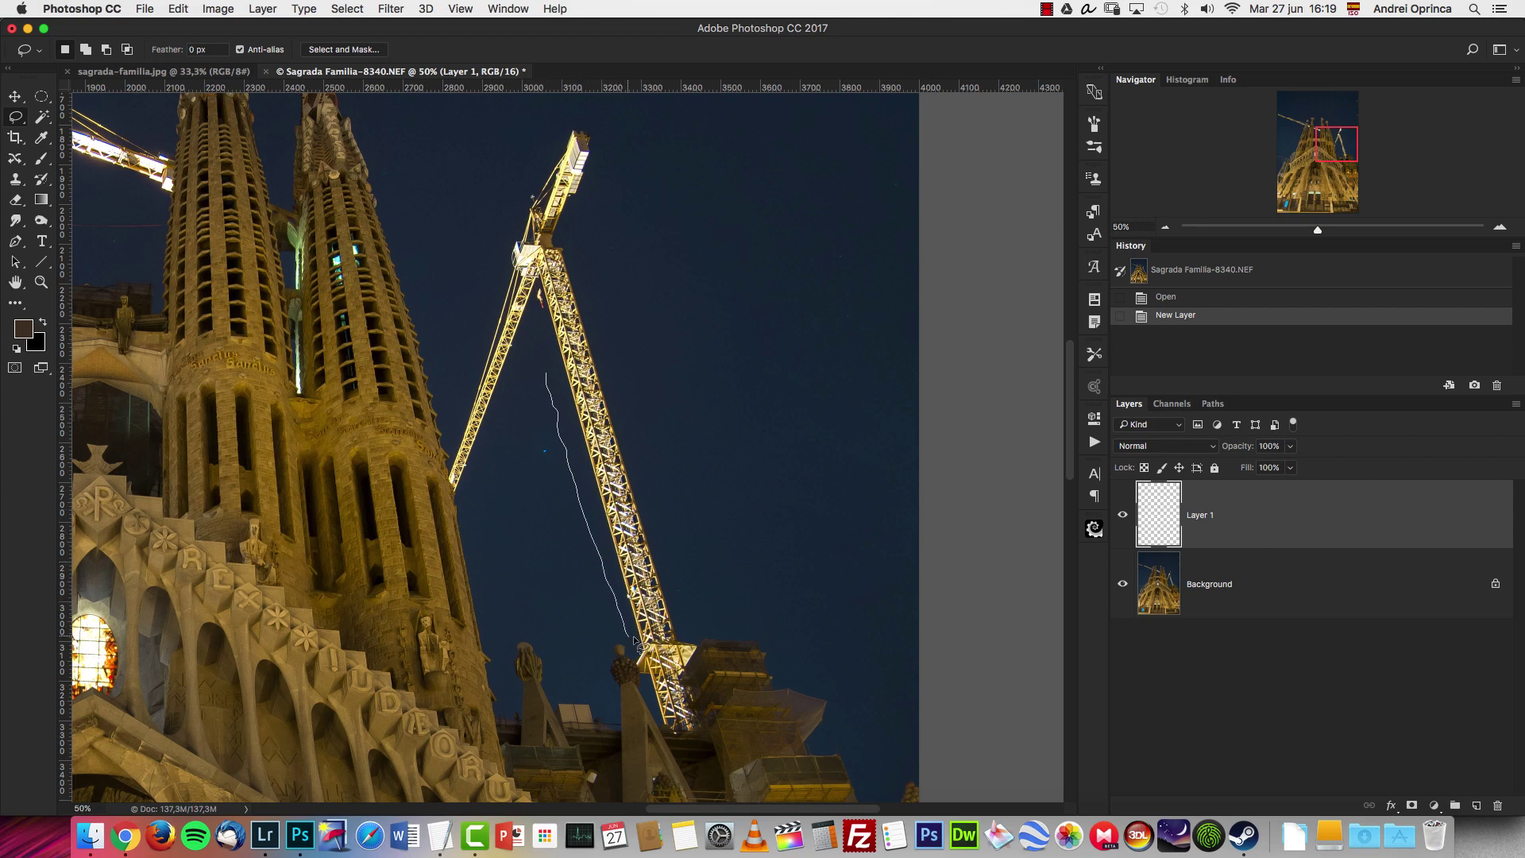
drag(666, 631, 686, 604)
mouse_move(591, 256)
mouse_down()
mouse_move(614, 161)
mouse_move(586, 112)
mouse_move(540, 129)
mouse_move(493, 186)
mouse_move(453, 360)
mouse_up()
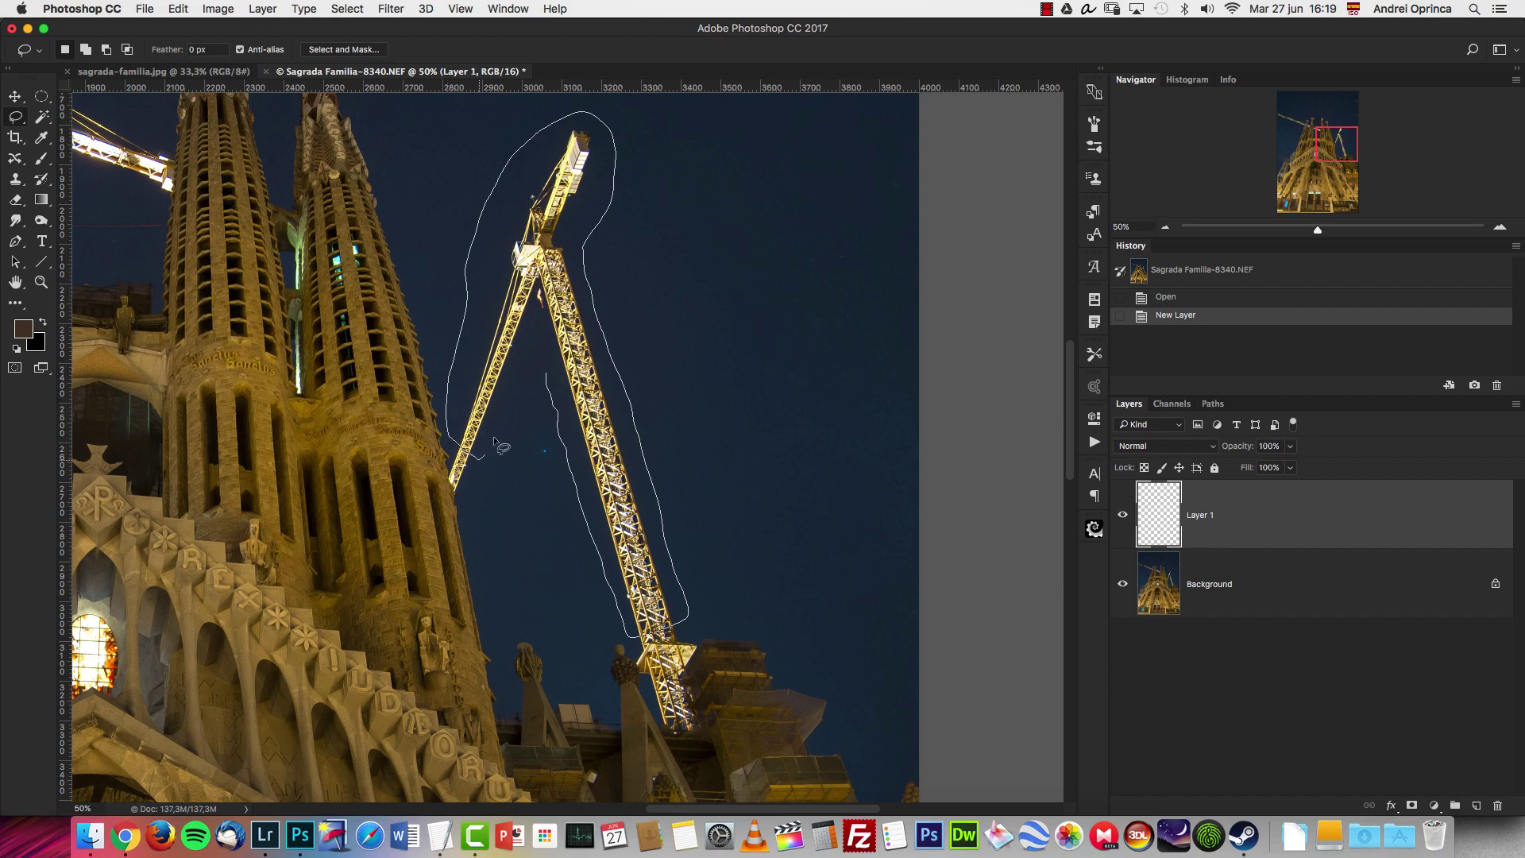
mouse_move(524, 397)
mouse_down()
mouse_move(621, 308)
mouse_move(732, 255)
mouse_move(776, 359)
mouse_move(740, 395)
mouse_move(747, 415)
mouse_up()
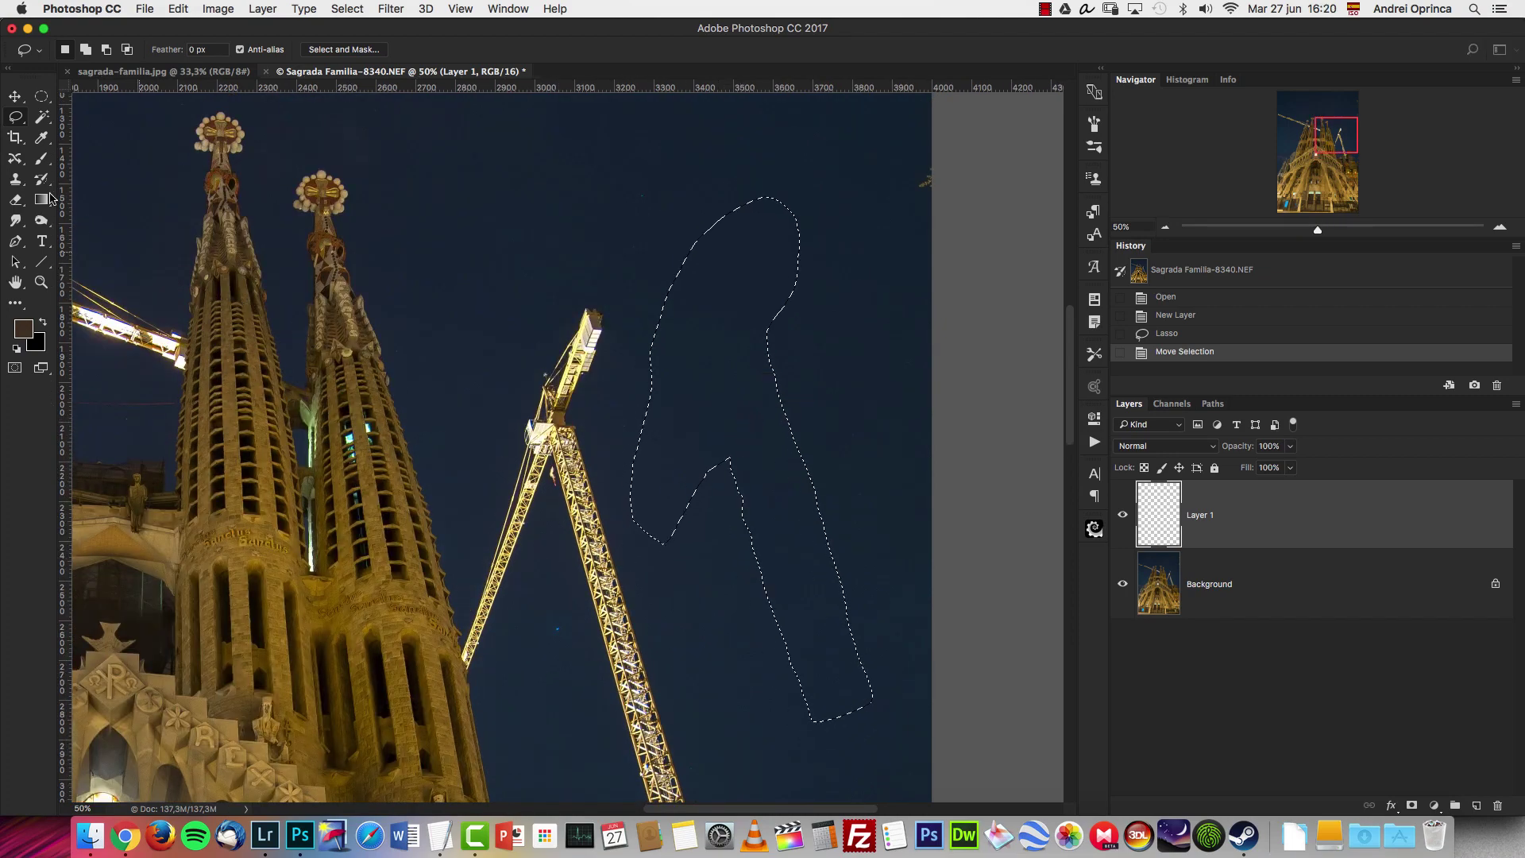
Set the Content-Aware Move tool's Structure to 3 and Color to 7, keeping Extend mode.
click(16, 160)
right_click(16, 159)
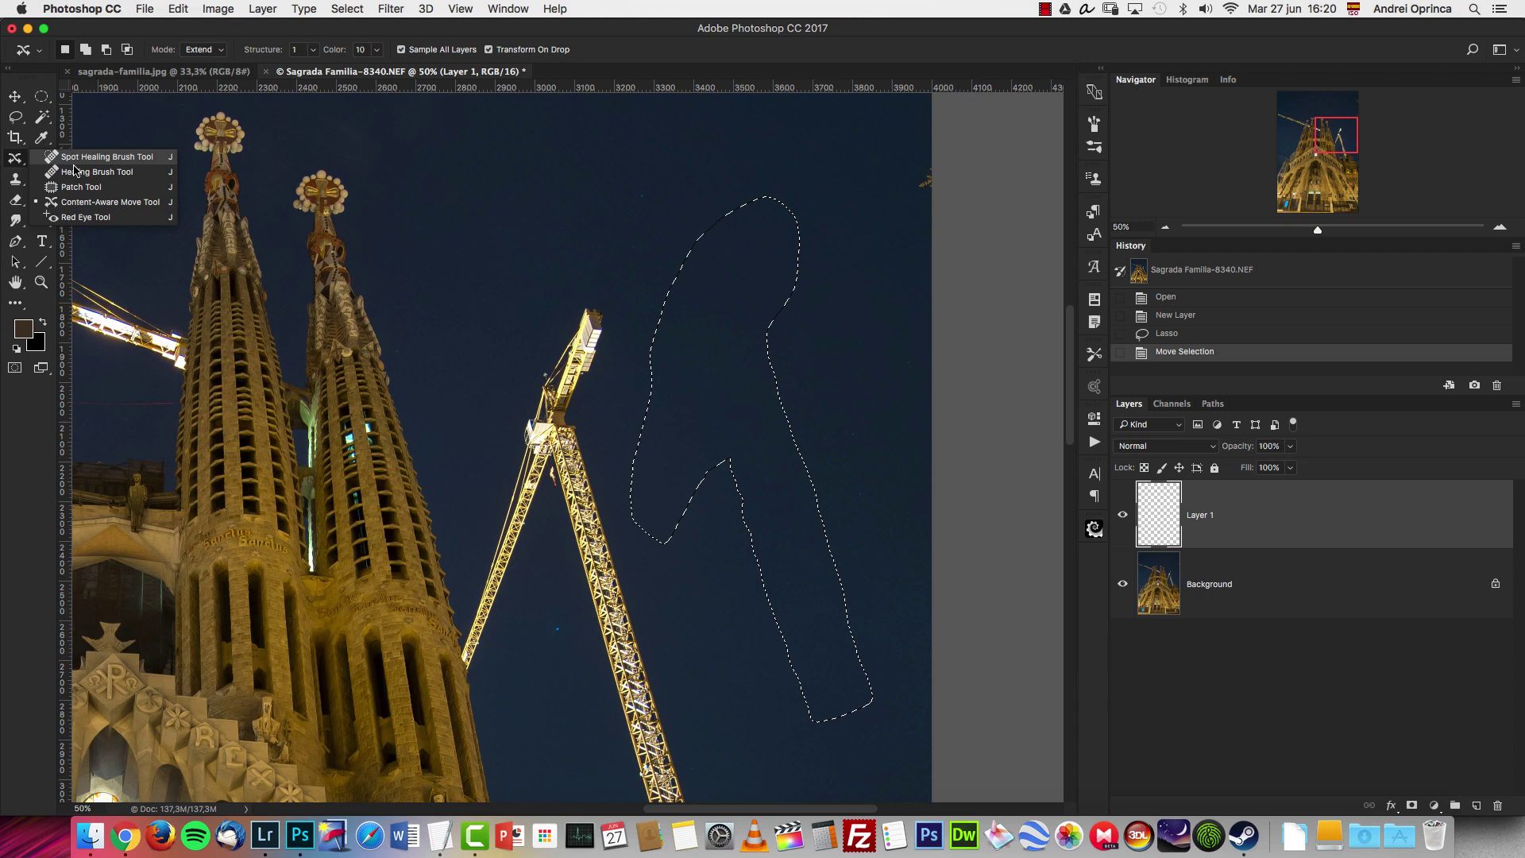
click(76, 205)
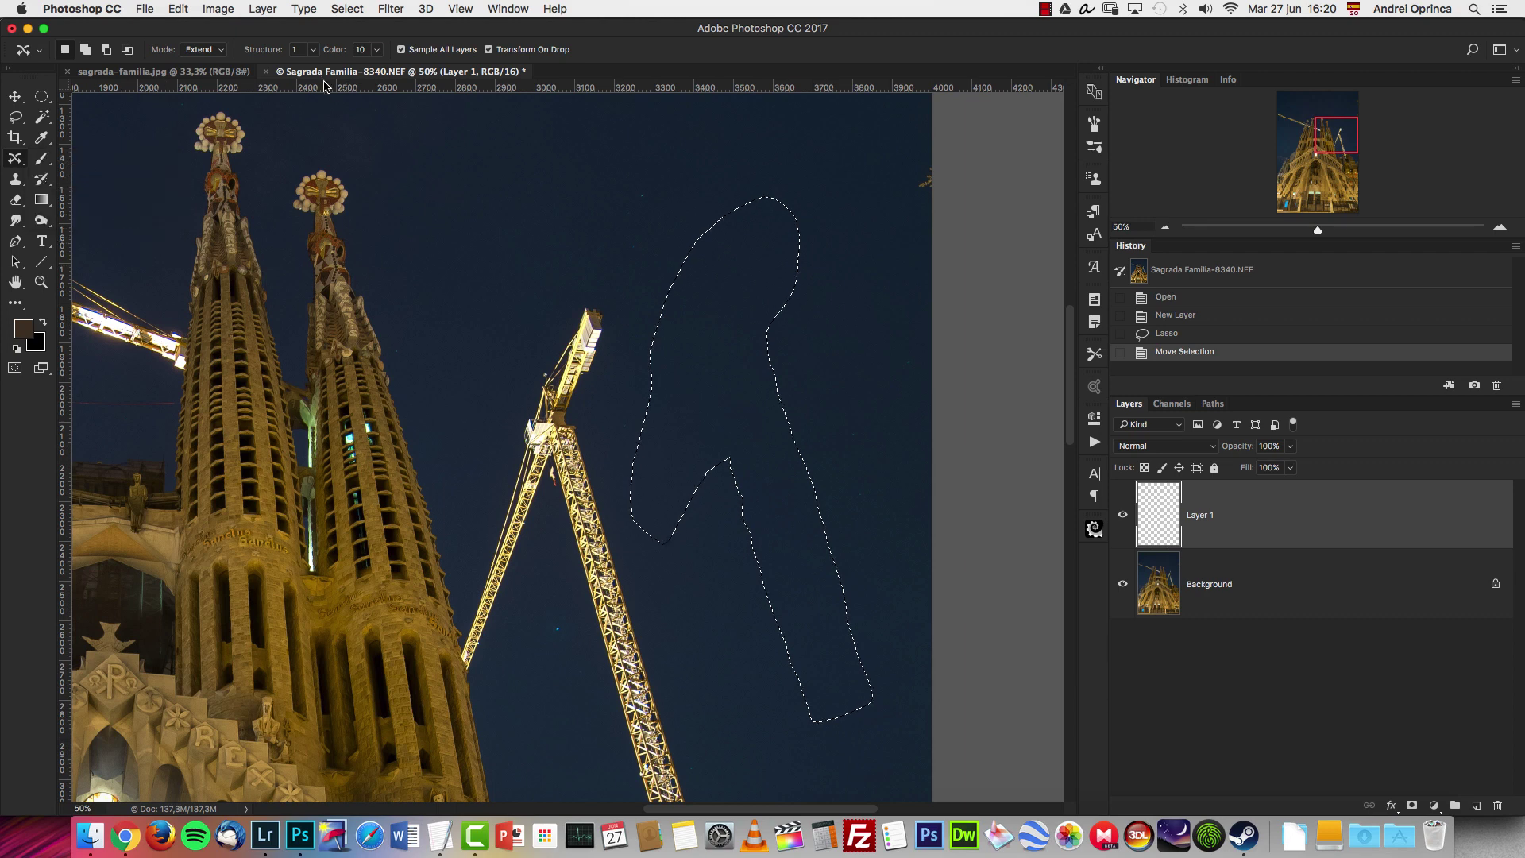
click(313, 50)
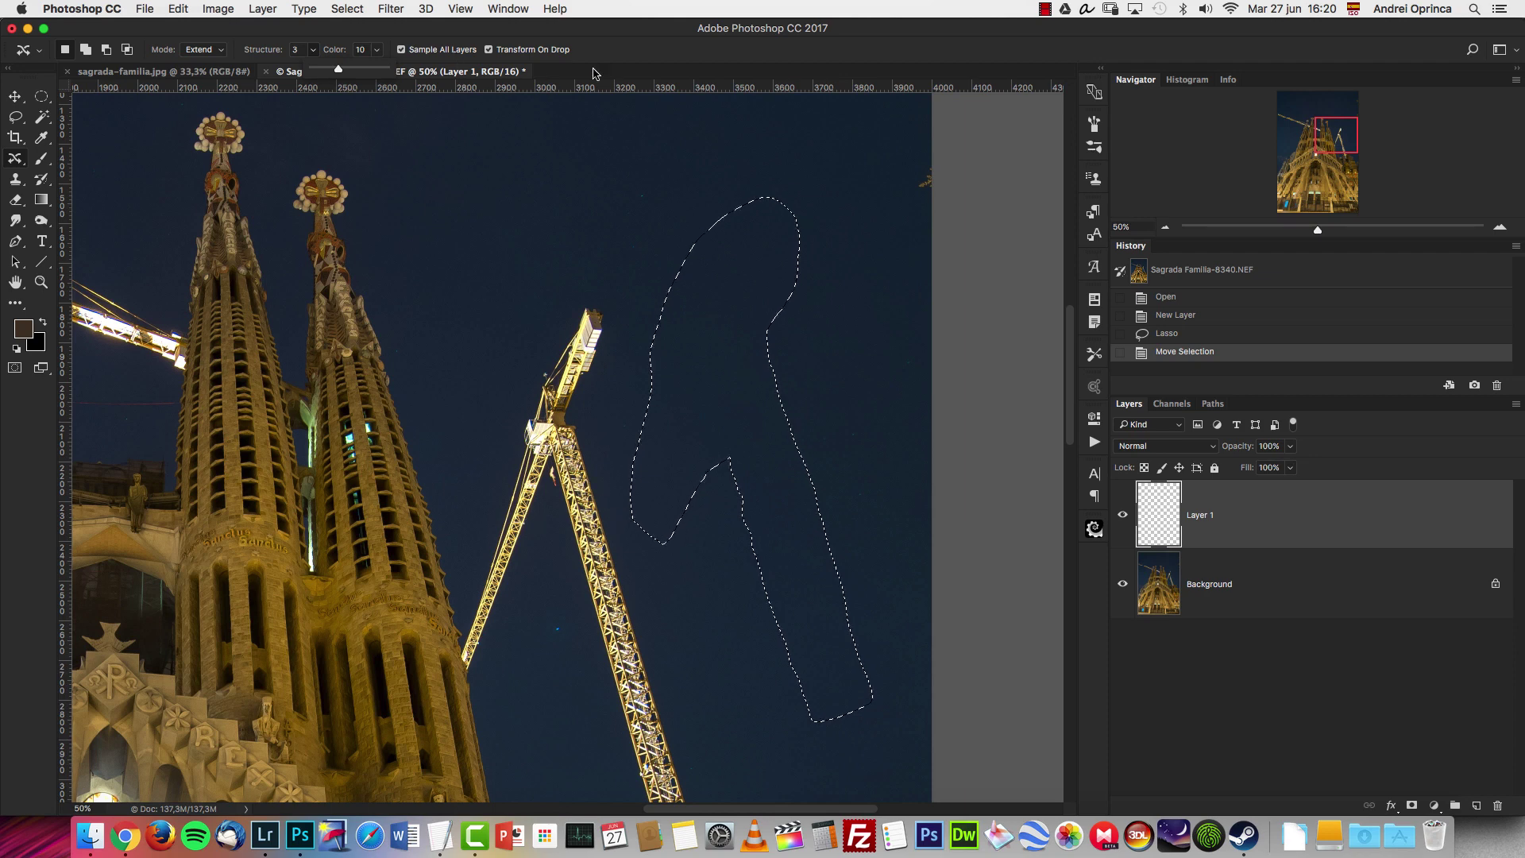
click(369, 73)
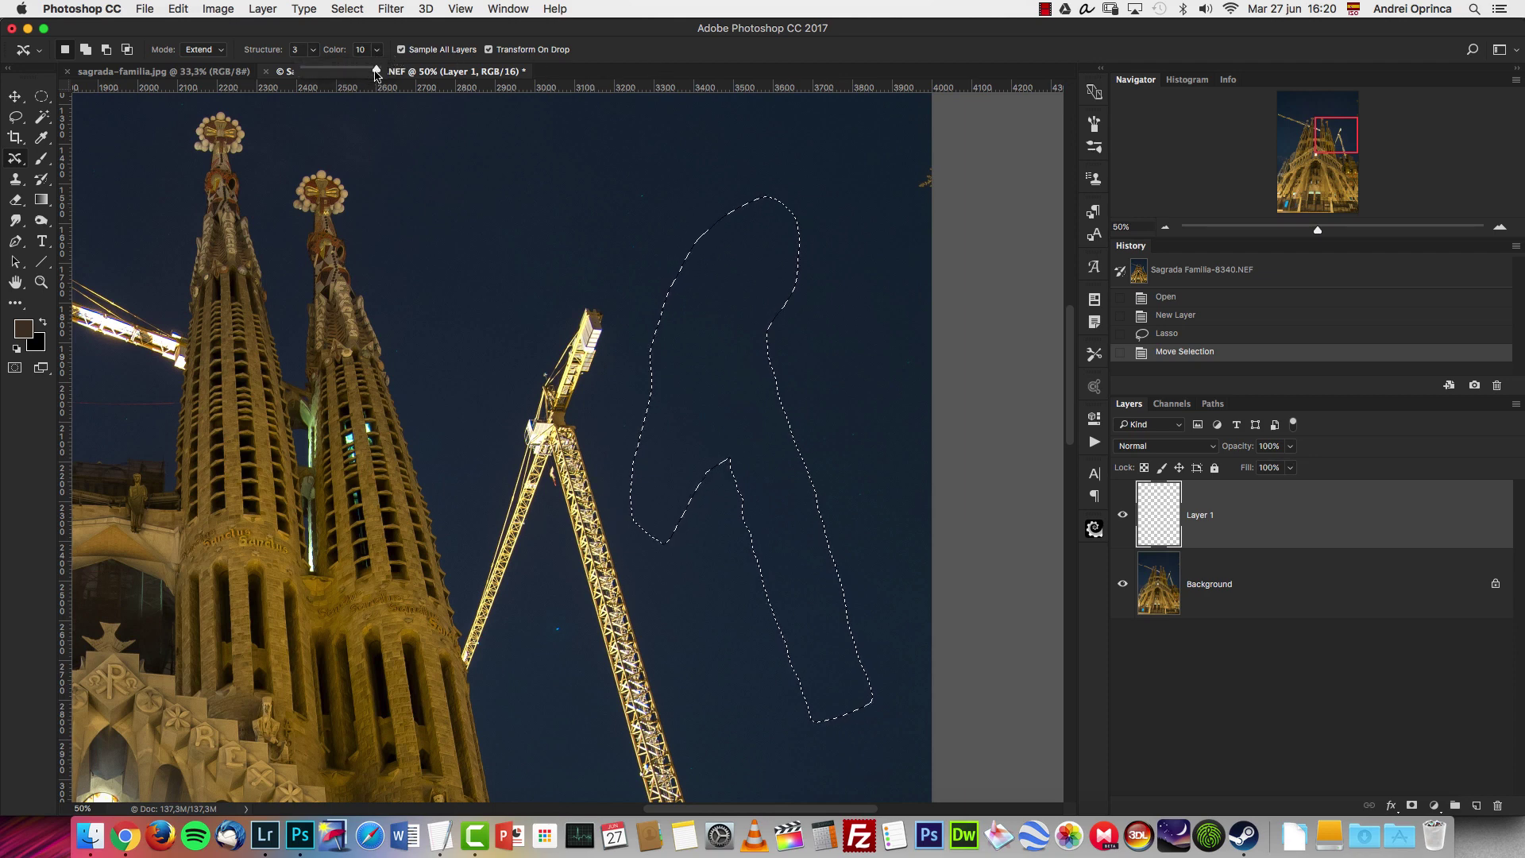
drag(363, 74, 357, 74)
Extend the selected sky patch over the crane on Layer 1 and deselect.
drag(1349, 139, 1343, 147)
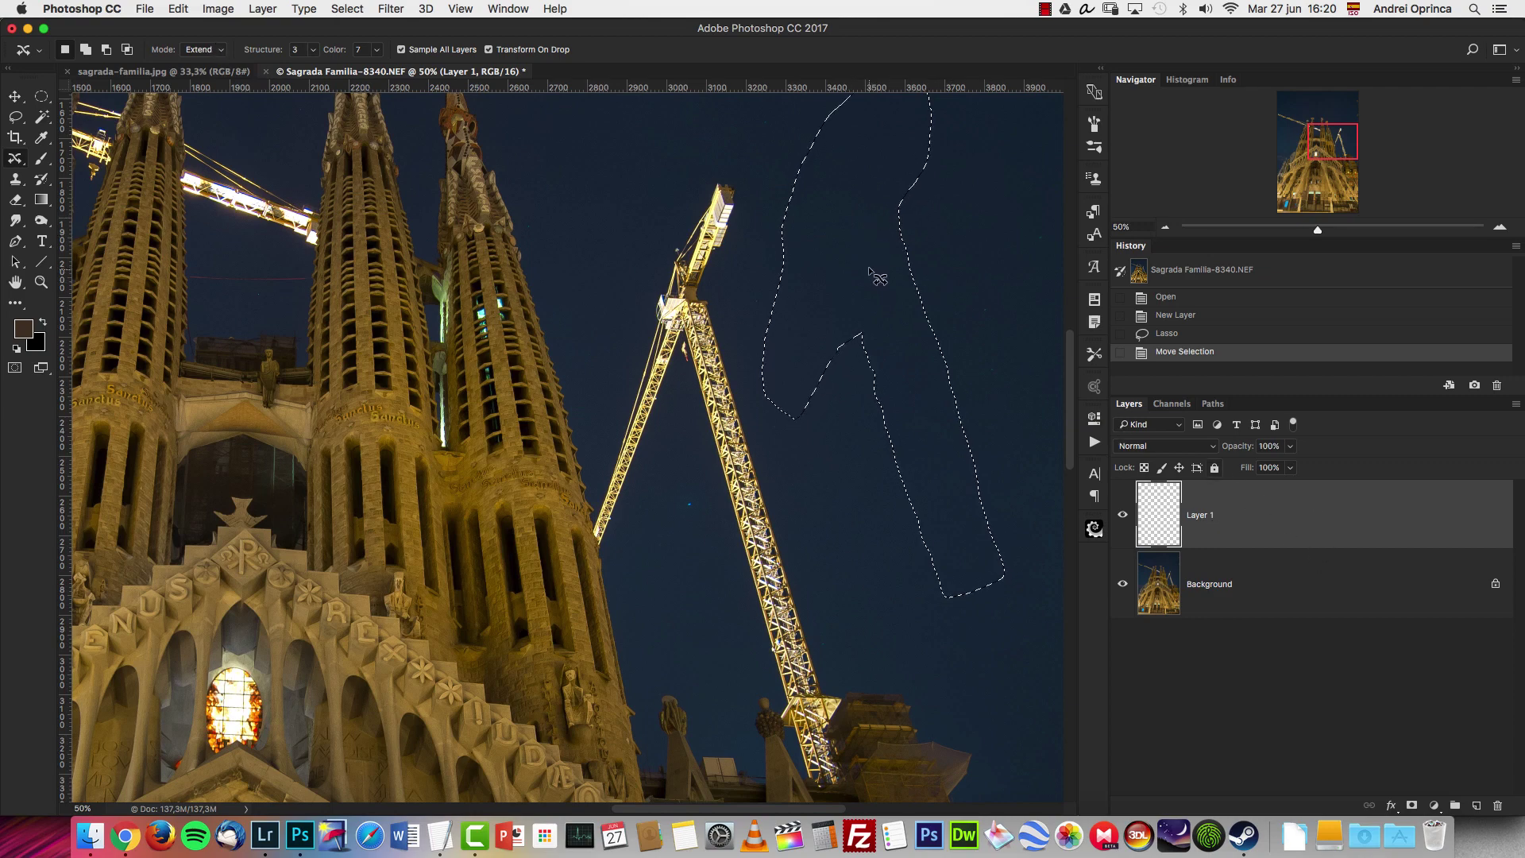
drag(874, 272, 700, 378)
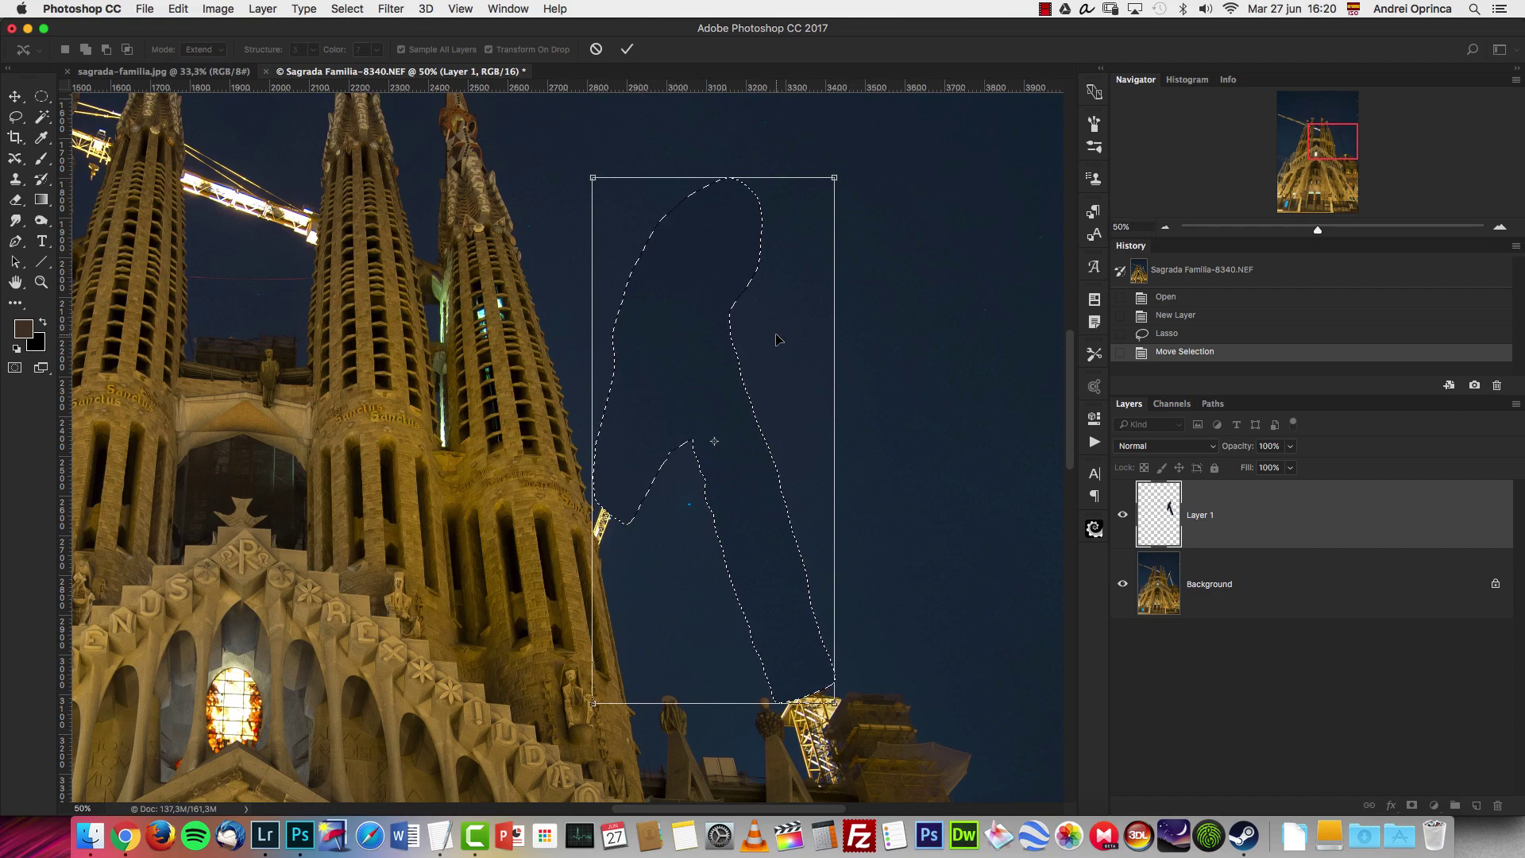
key(Return)
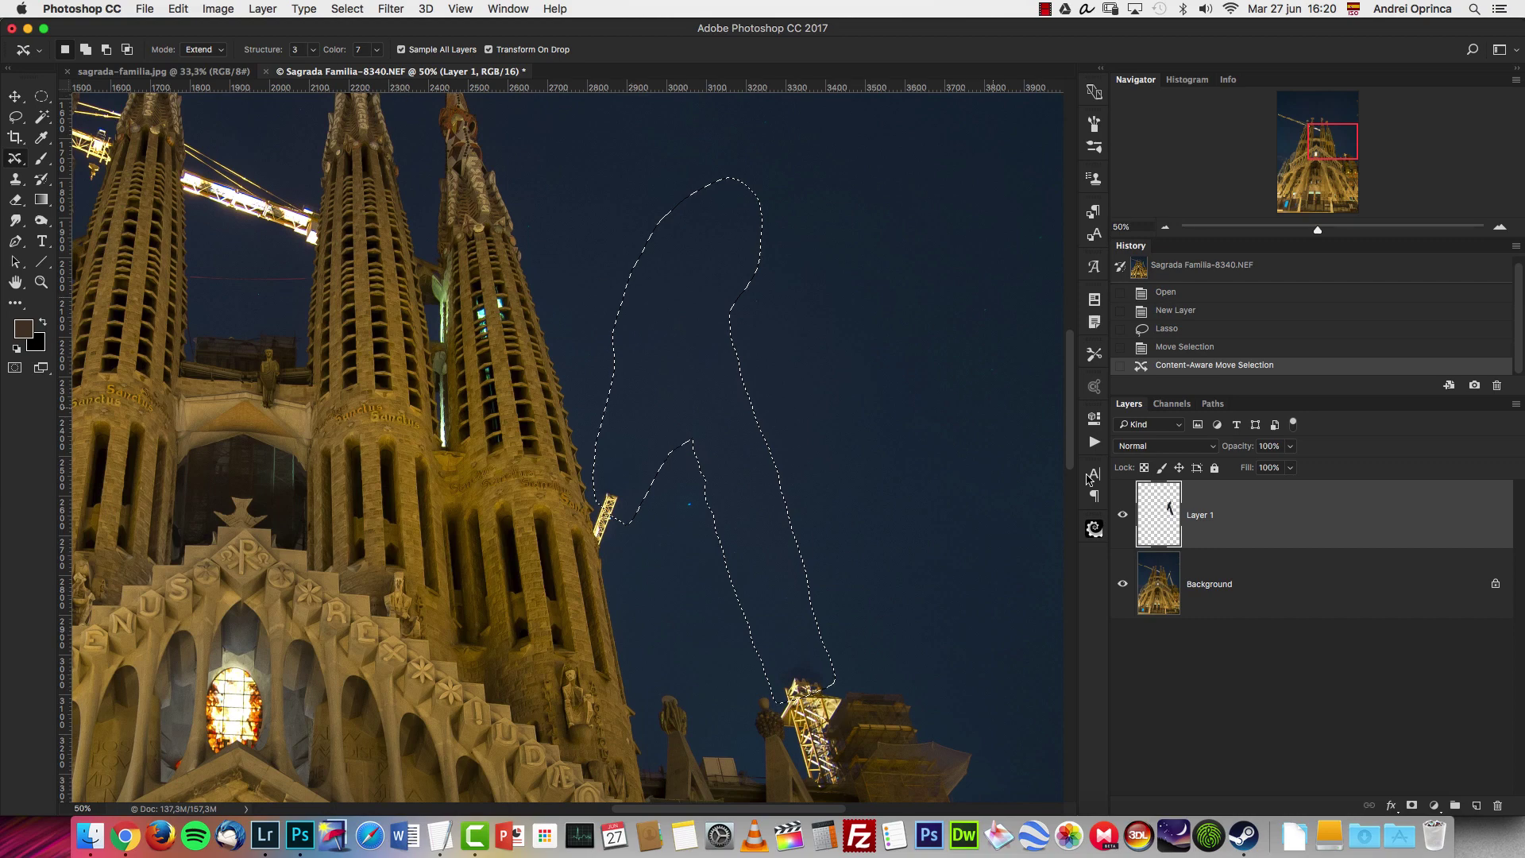
click(1058, 479)
key(super+d)
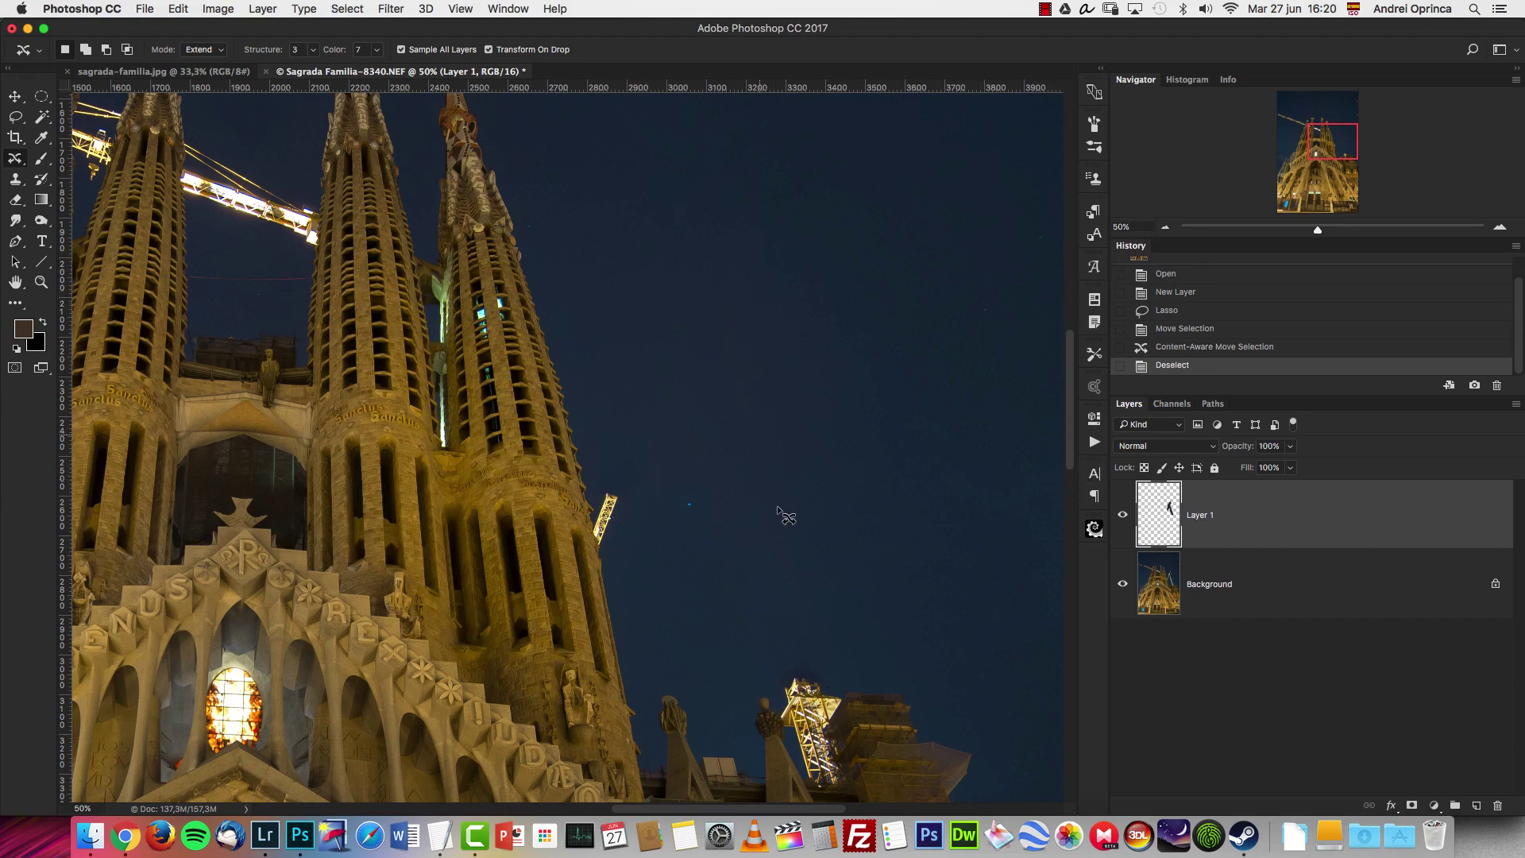
Examine the crane's remaining base, the scaffolding and the towers at 100% magnification.
drag(830, 395, 806, 364)
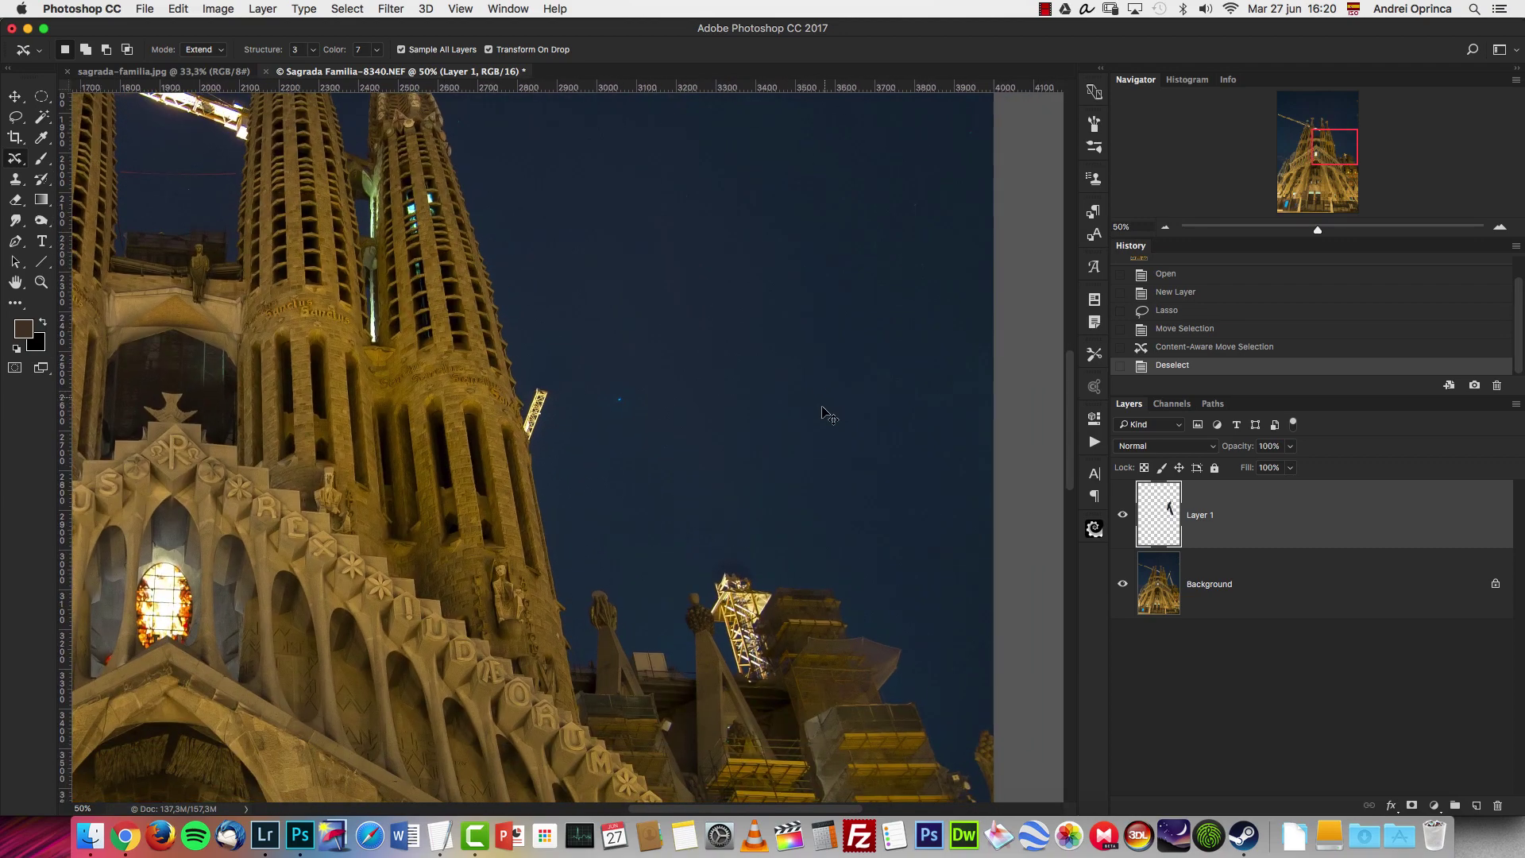
key(super+1)
drag(856, 513, 698, 344)
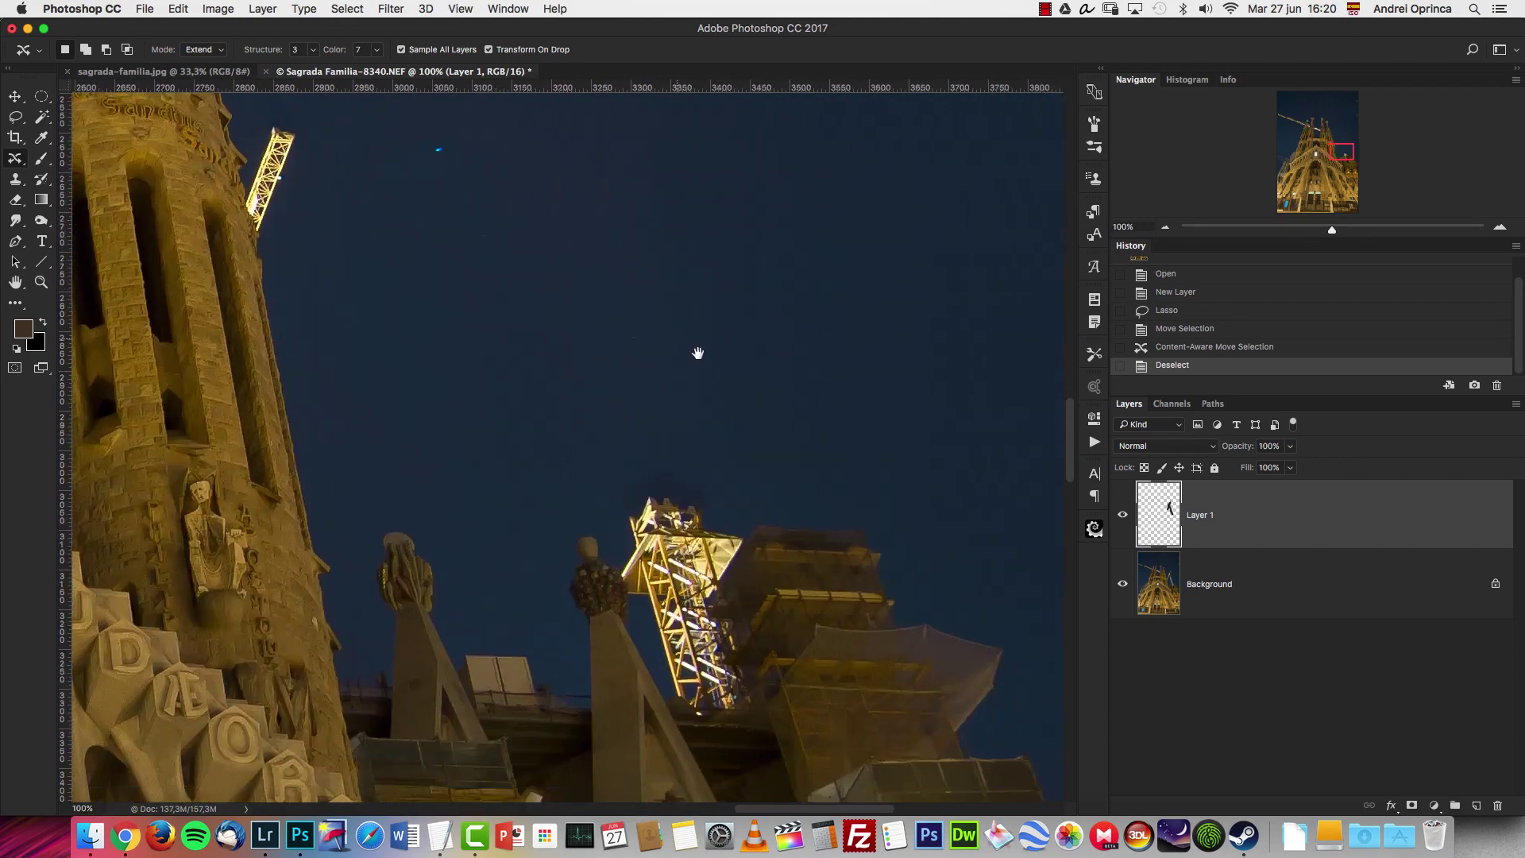
drag(718, 446, 752, 281)
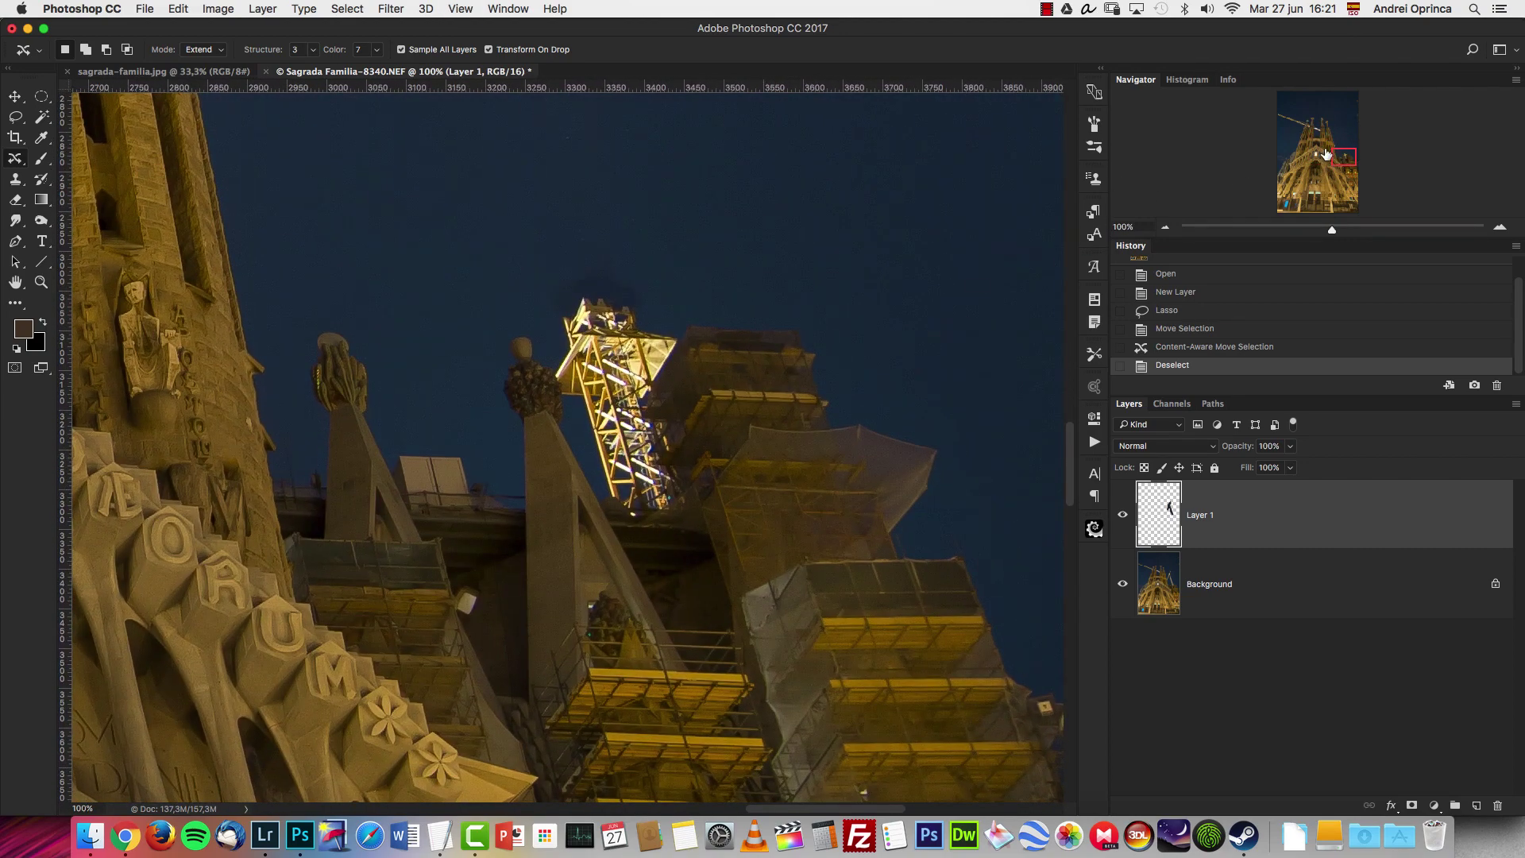
drag(1326, 153, 1287, 141)
click(1166, 227)
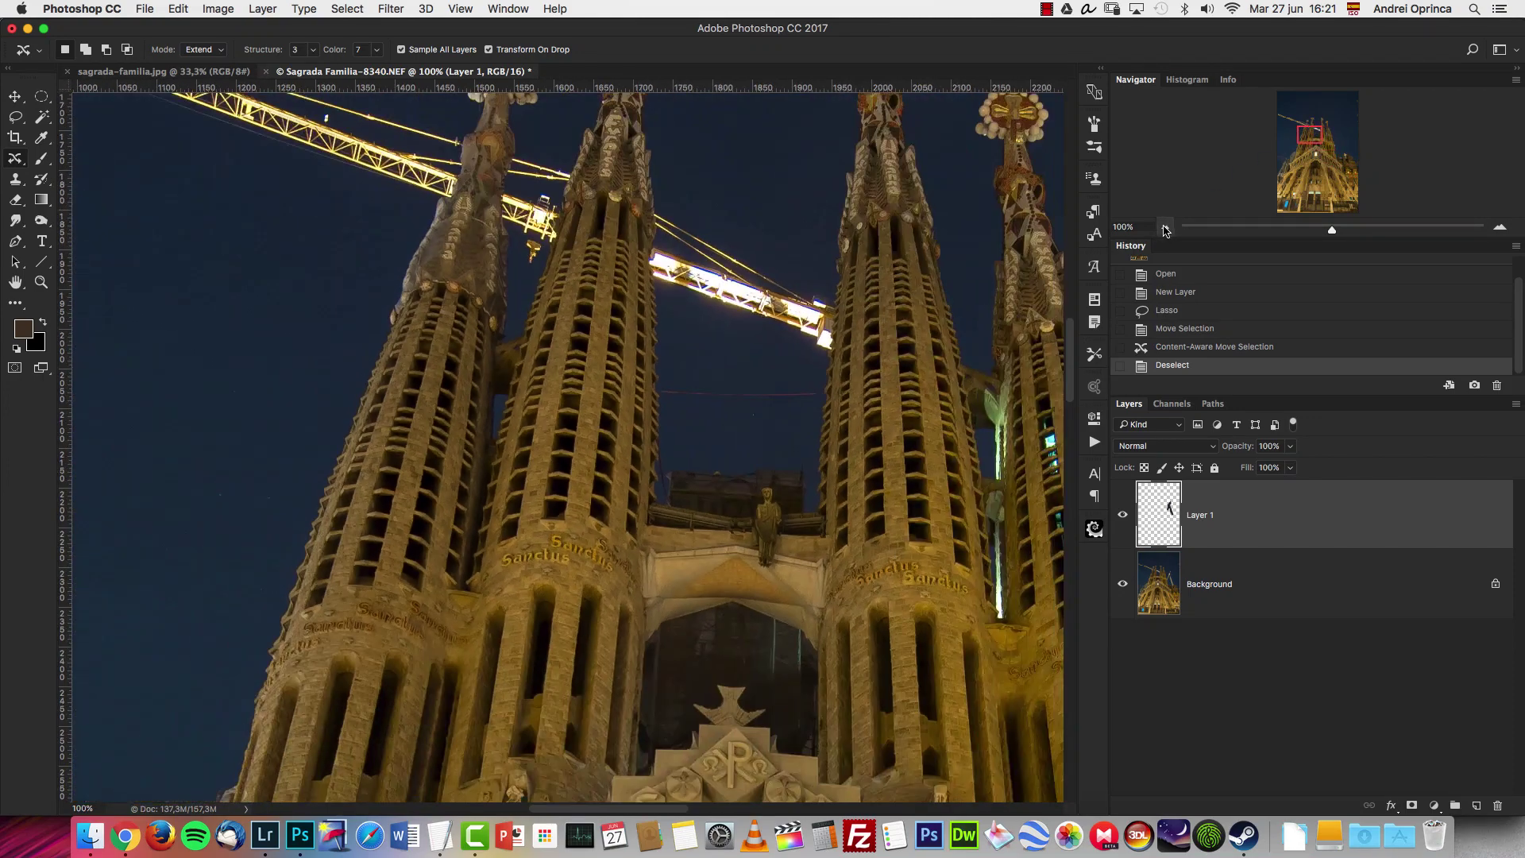
click(1165, 228)
scroll(864, 447, up, 2)
drag(863, 447, 571, 303)
scroll(756, 346, up, 2)
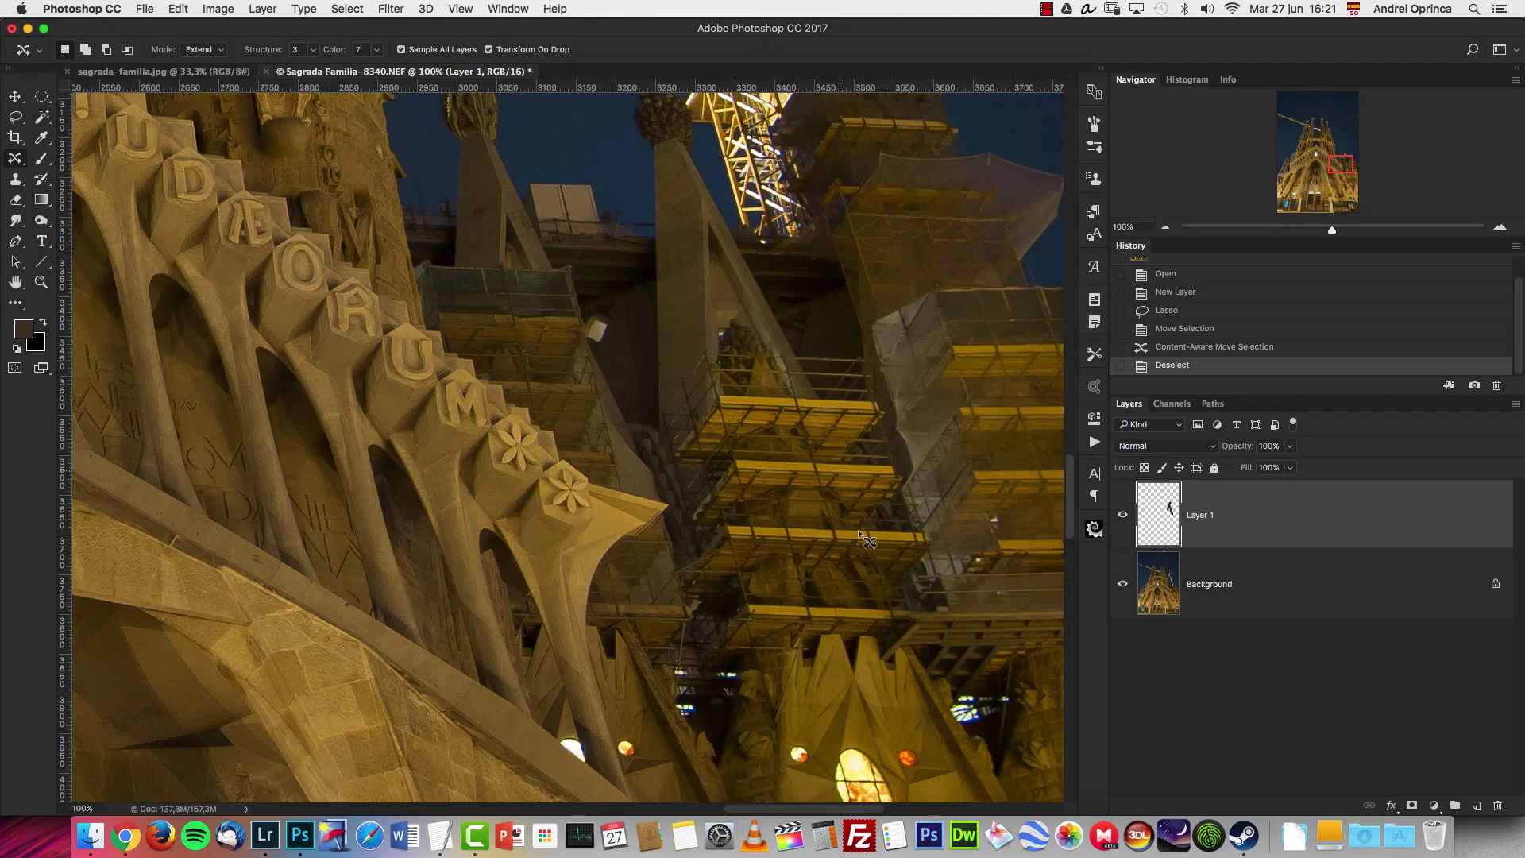
drag(944, 630, 746, 511)
scroll(745, 511, up, 5)
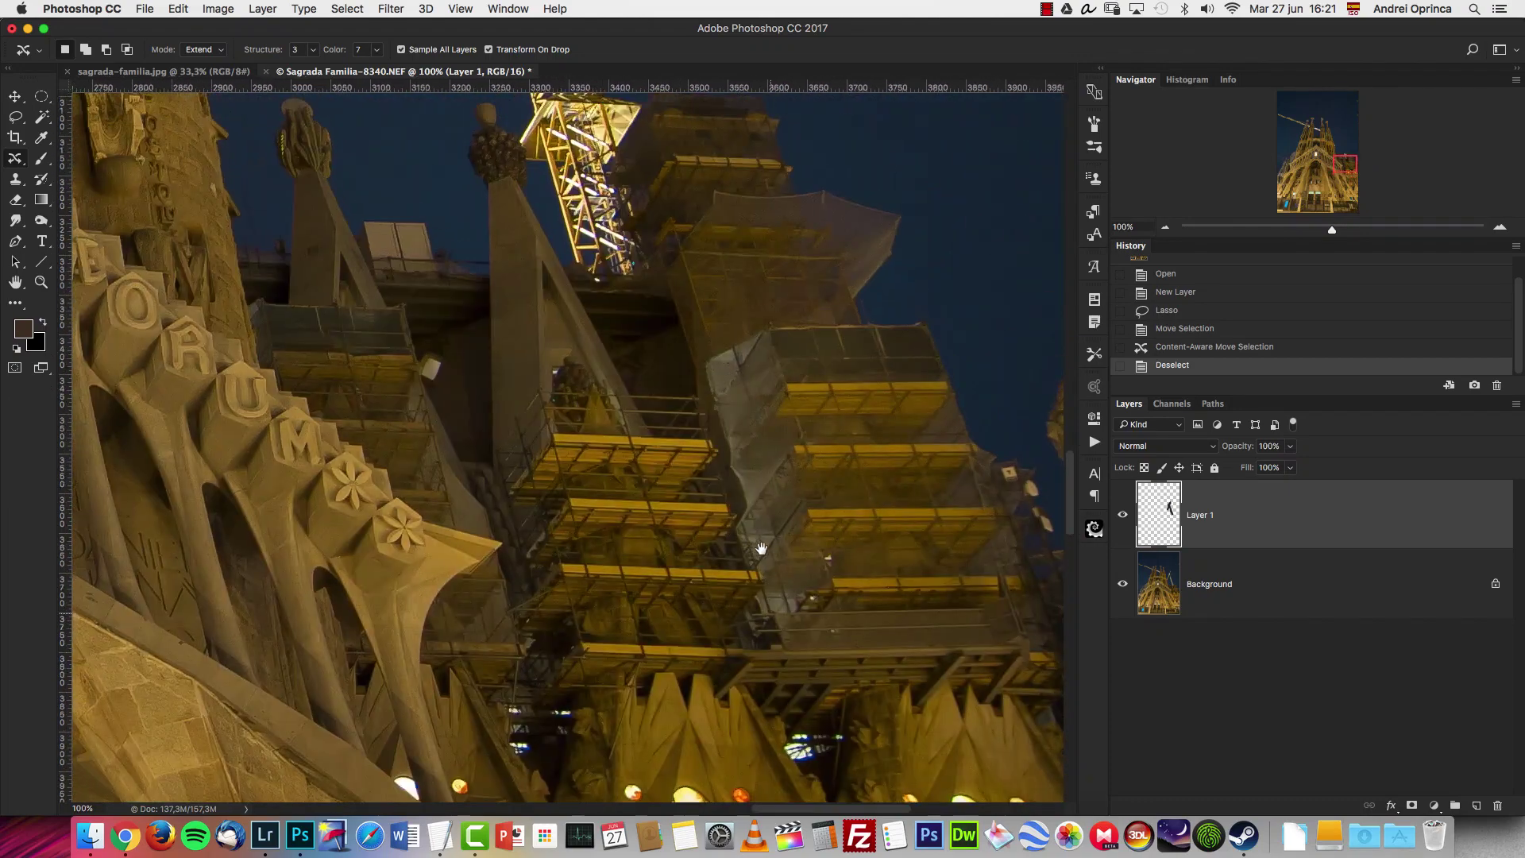
drag(861, 346, 1040, 537)
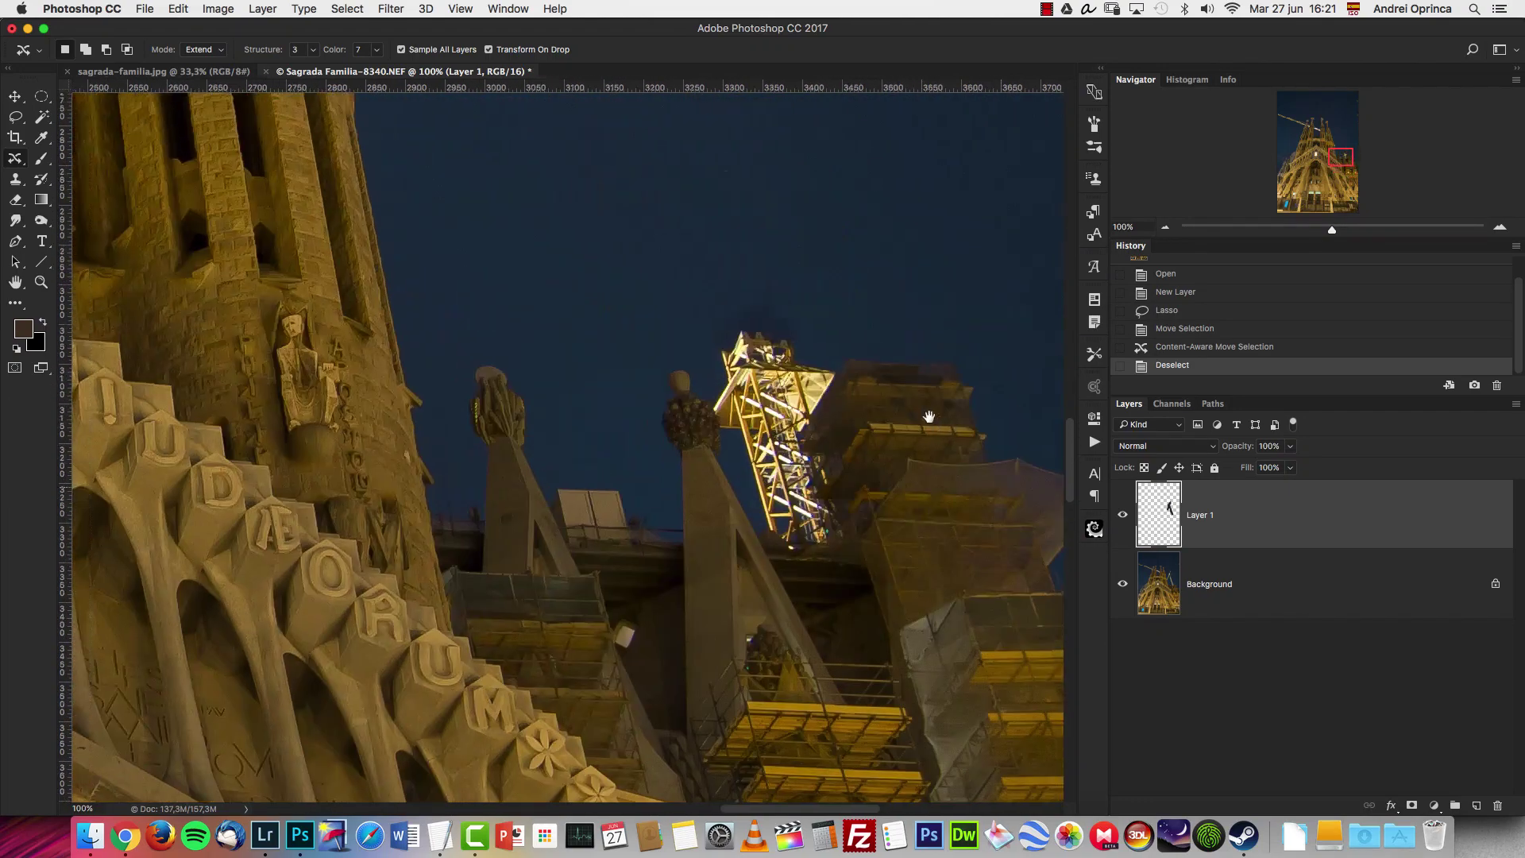
Try painting sampled sky colour over the top of the crane's remaining base with a 100 px Brush.
key(b)
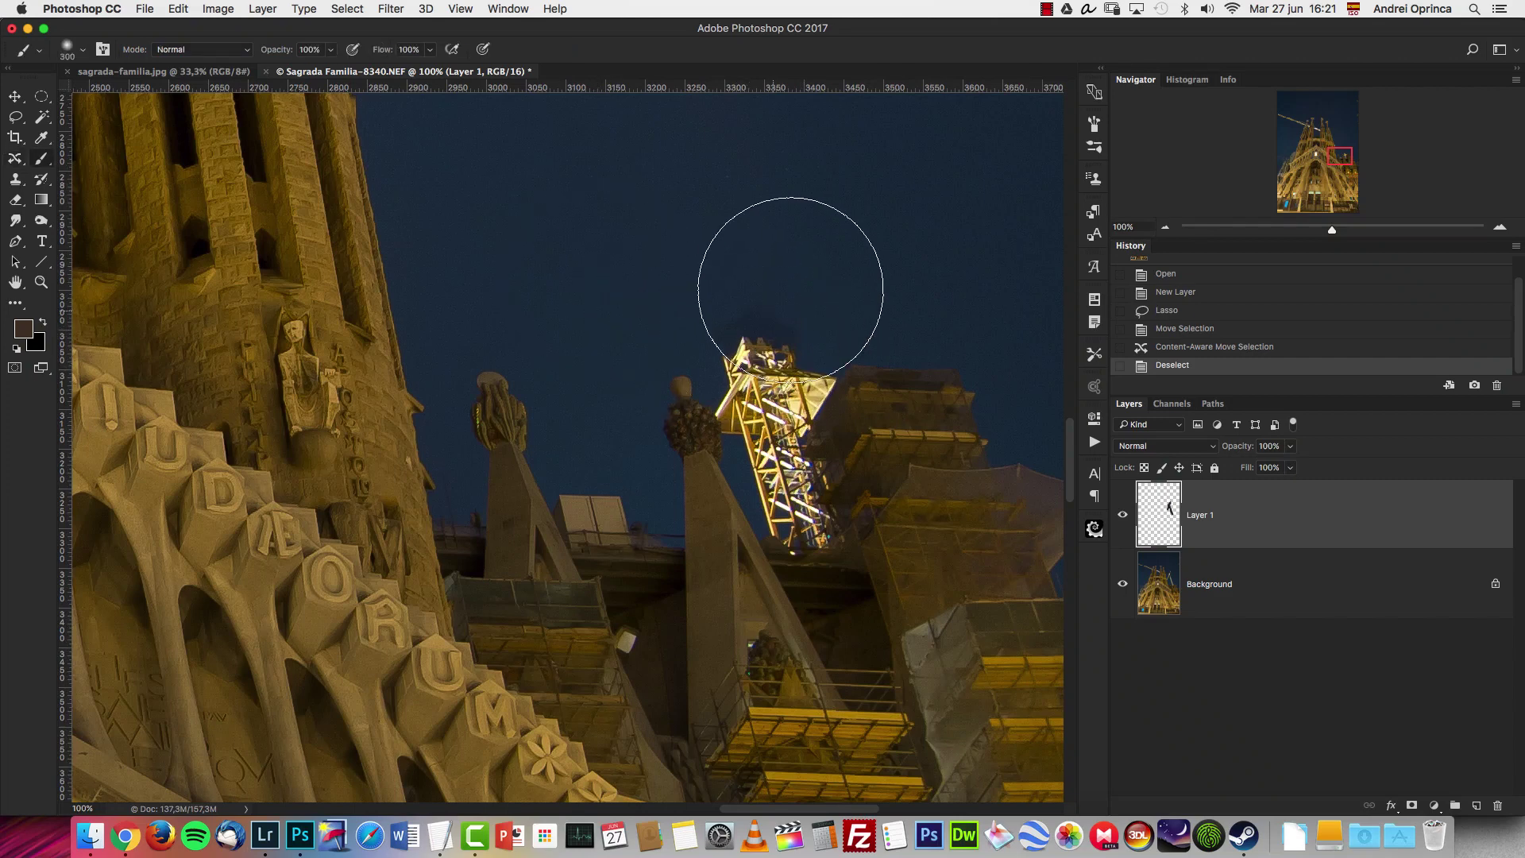
key(bracketleft)
key(bracketleft)
key(bracketleft)
key(bracketleft)
key(bracketleft)
key(bracketleft)
key(bracketleft)
key(bracketleft)
alt+click(684, 213)
drag(735, 331, 768, 345)
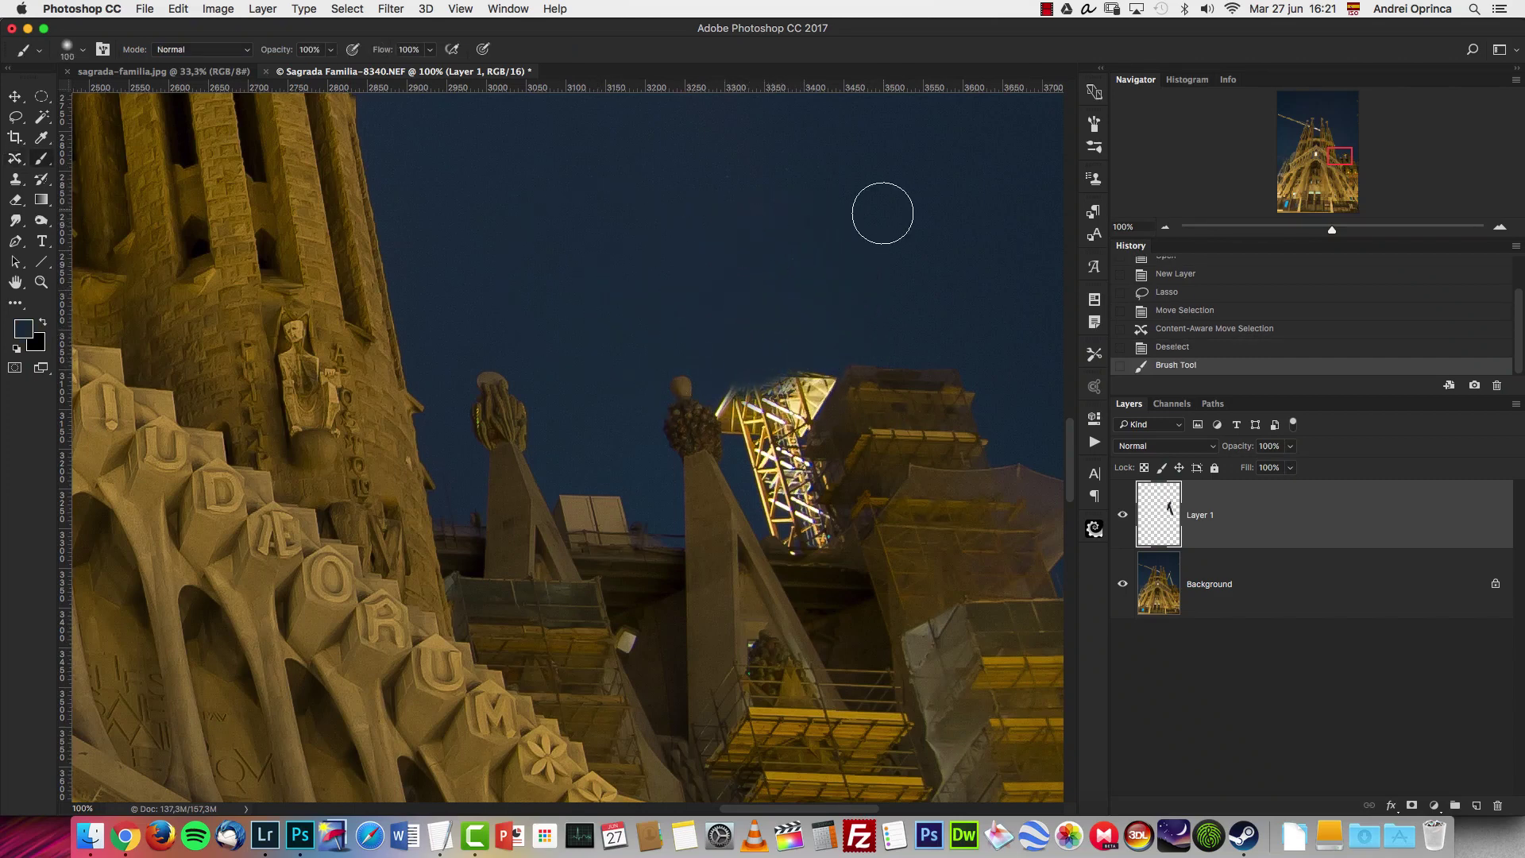
key(super+z)
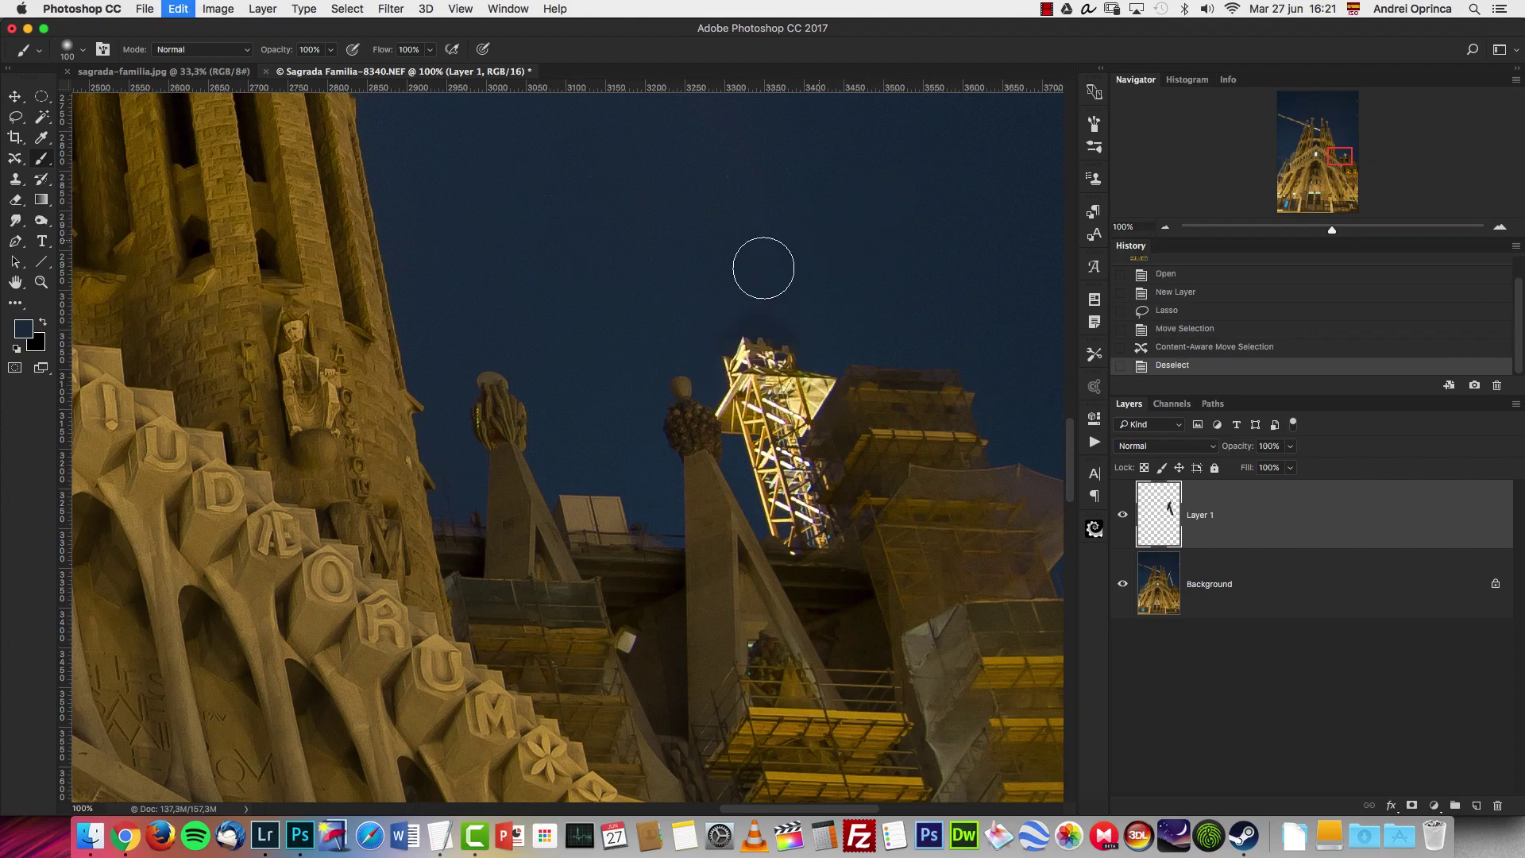
Reduce the Clone Stamp brush to 80 px and try cloning sky over the top of the crane's remaining base.
click(16, 180)
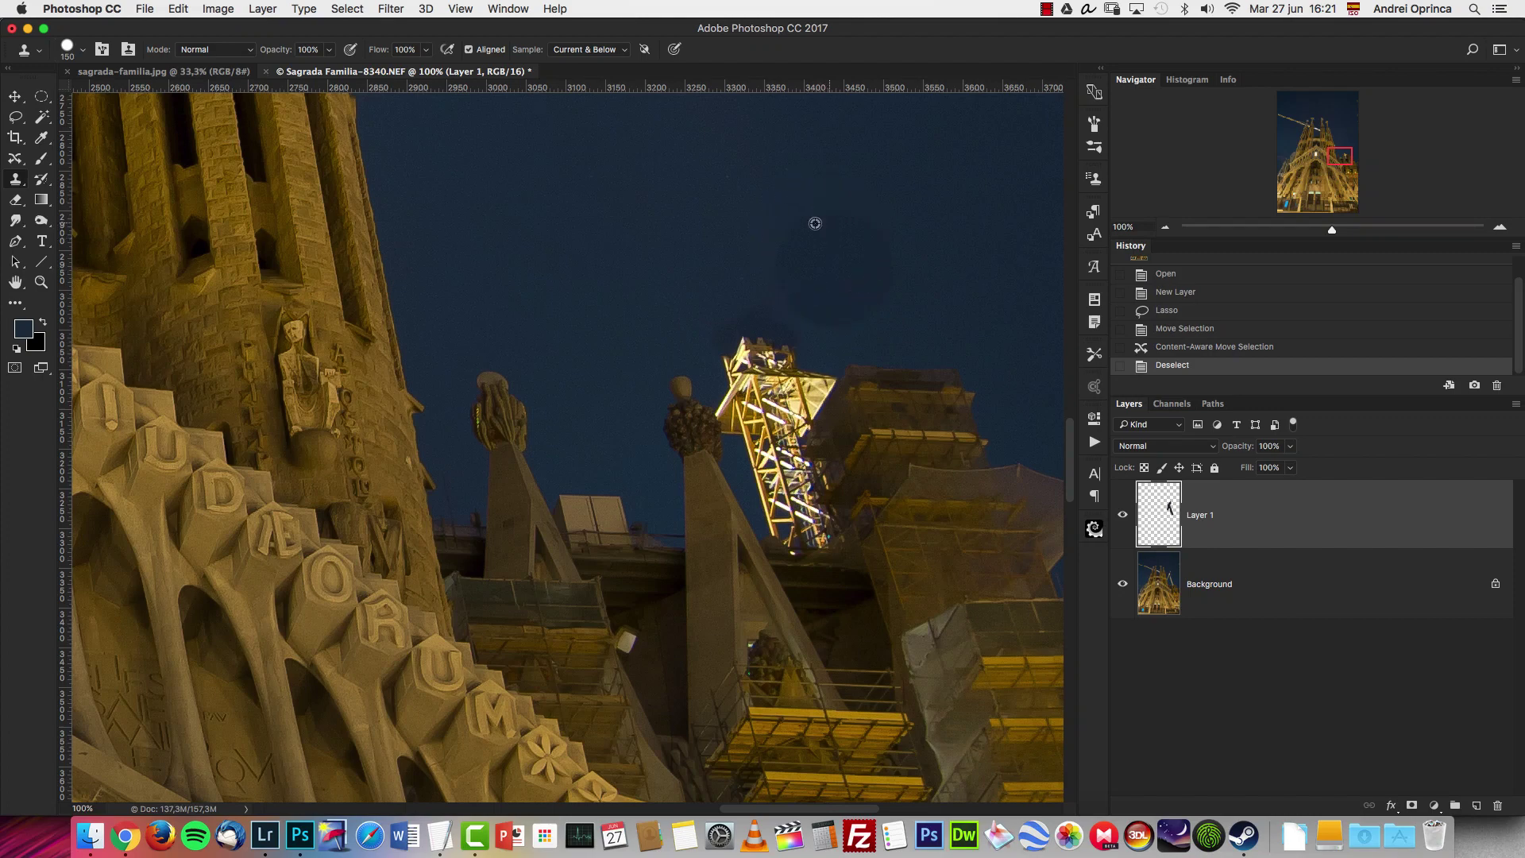
key(bracketleft)
key(bracketleft)
key(bracketleft)
key(bracketleft)
right_click(832, 175)
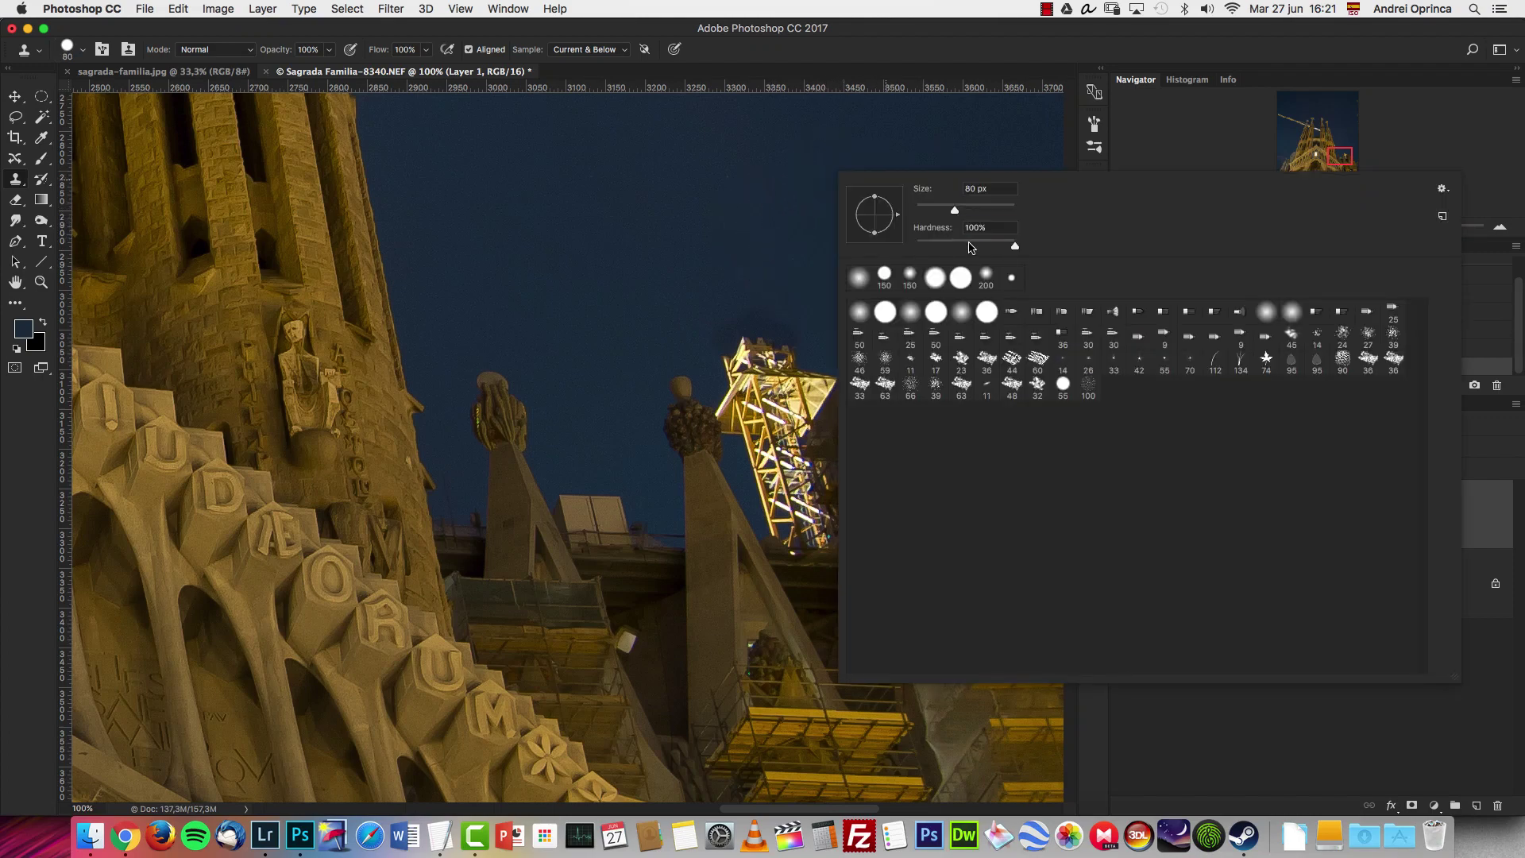
key(Tab)
click(1493, 524)
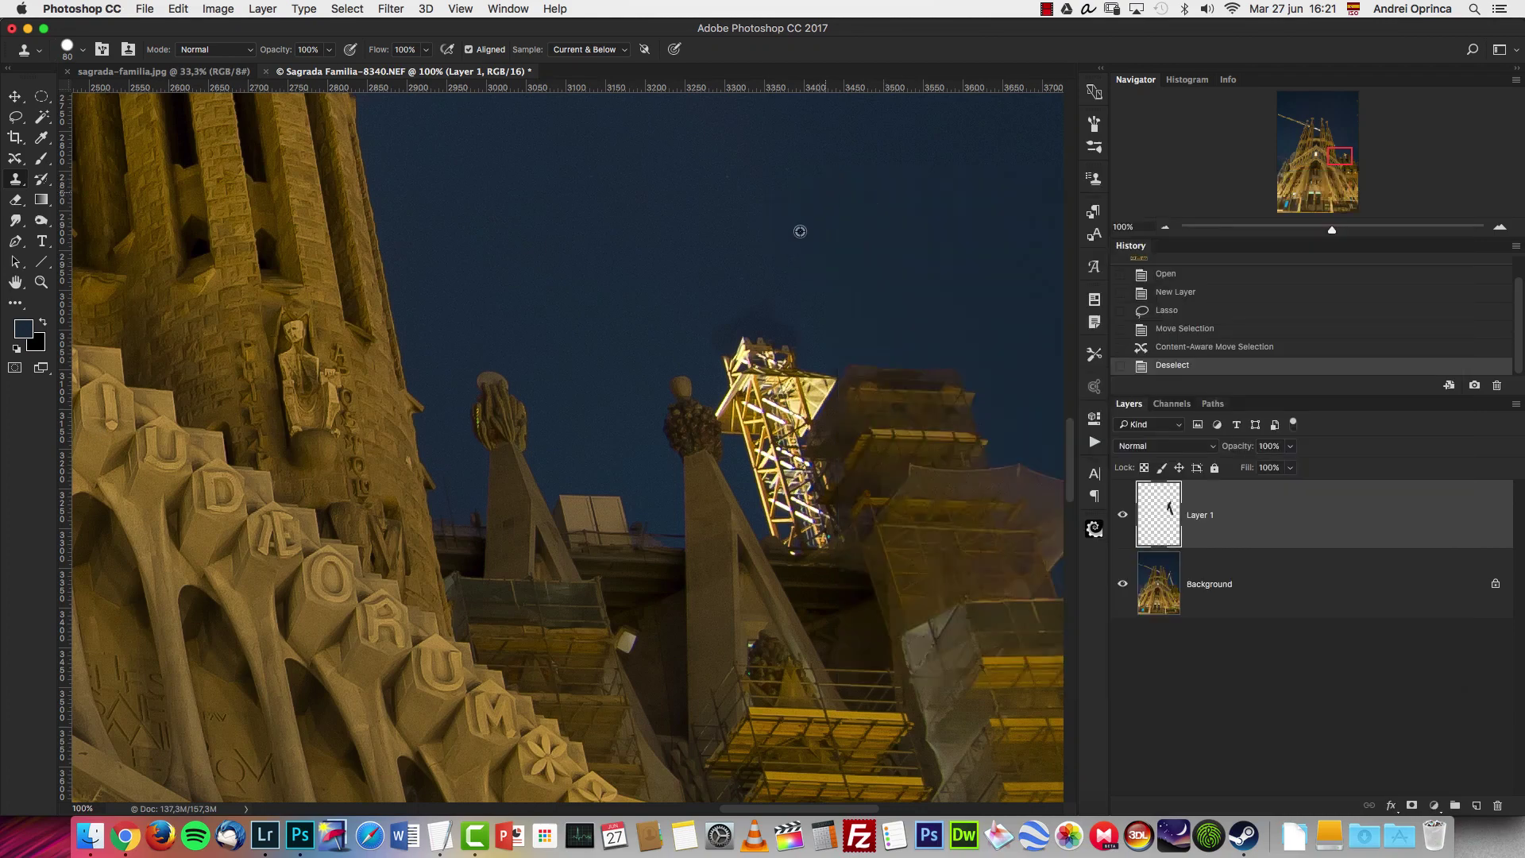
mouse_move(739, 334)
mouse_down()
mouse_move(759, 341)
mouse_move(791, 314)
mouse_up()
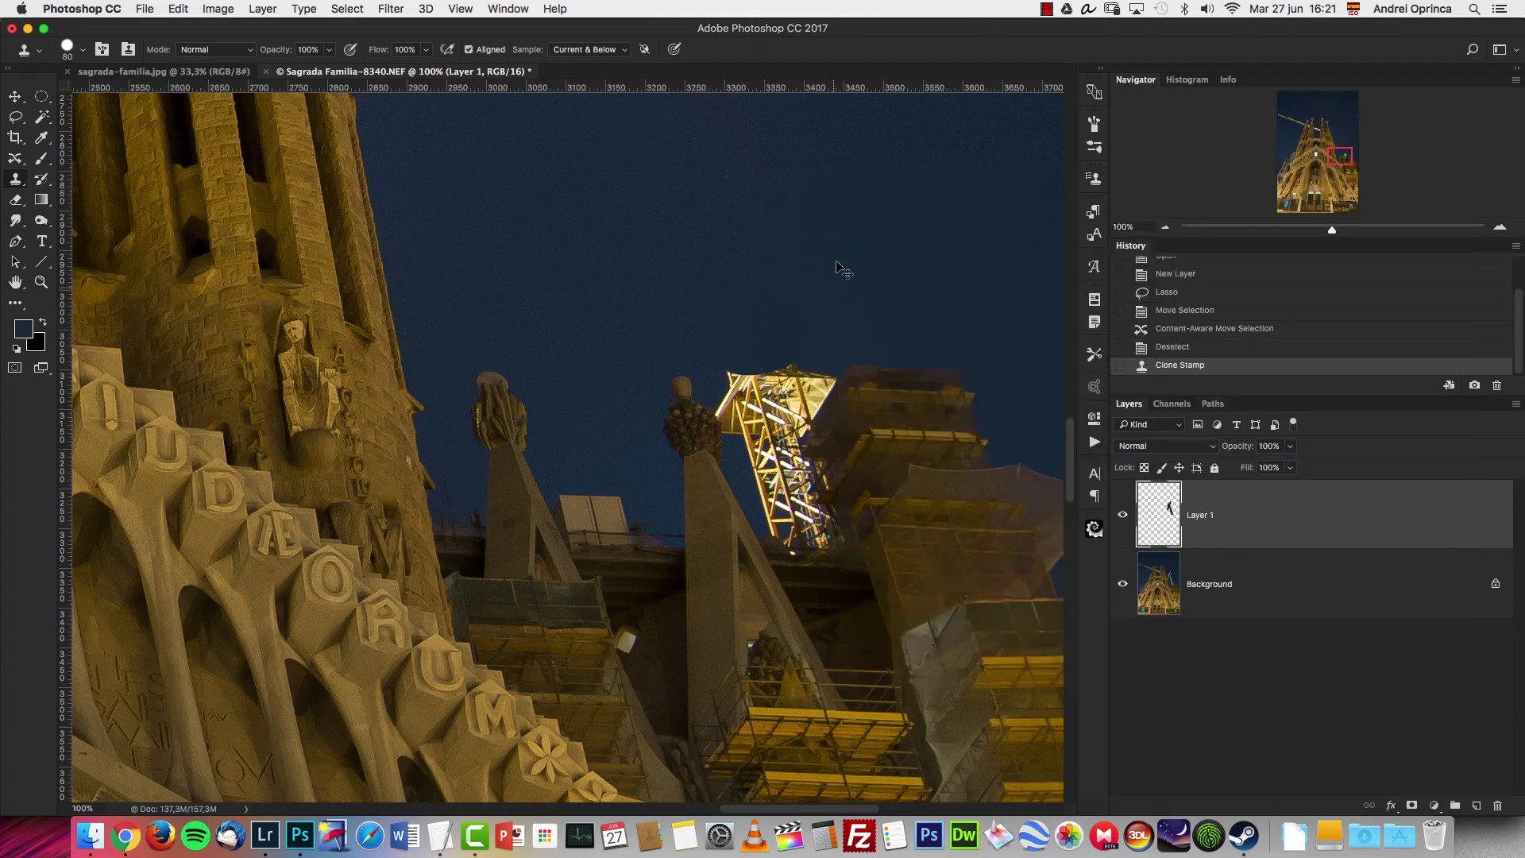
Set the Clone Stamp hardness to 30% and clone sampled sky over the crane's base, reducing the brush to 45 px near the buildings.
right_click(844, 239)
drag(965, 302, 956, 306)
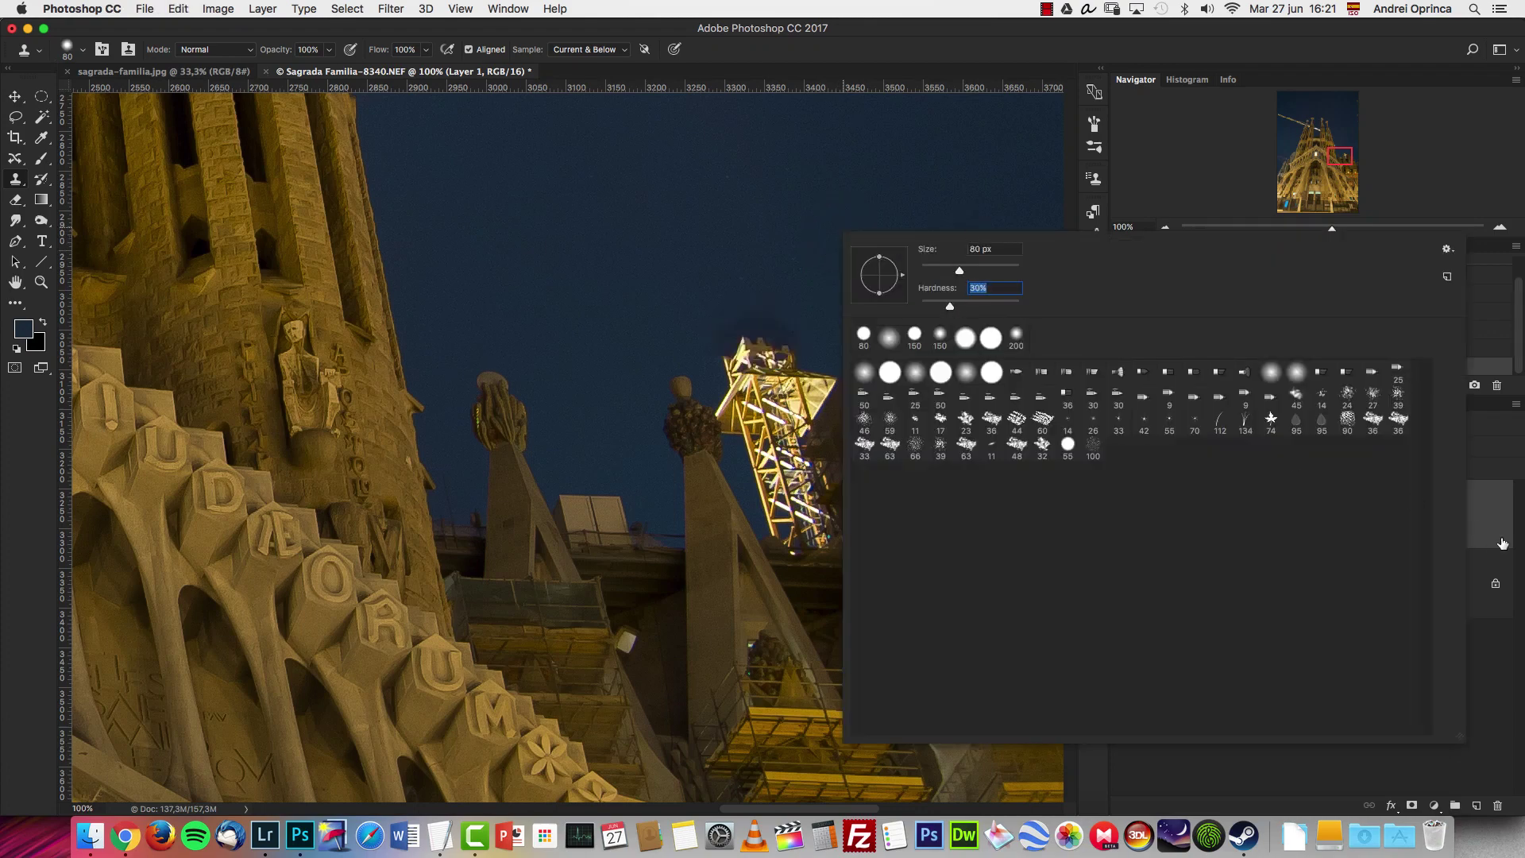
click(1453, 509)
alt+click(758, 193)
mouse_move(756, 324)
mouse_down()
mouse_move(791, 341)
mouse_move(787, 356)
mouse_move(733, 361)
mouse_move(746, 392)
mouse_move(832, 368)
mouse_move(843, 286)
mouse_move(791, 418)
mouse_move(730, 406)
mouse_move(781, 455)
mouse_up()
key(bracketleft)
key(bracketleft)
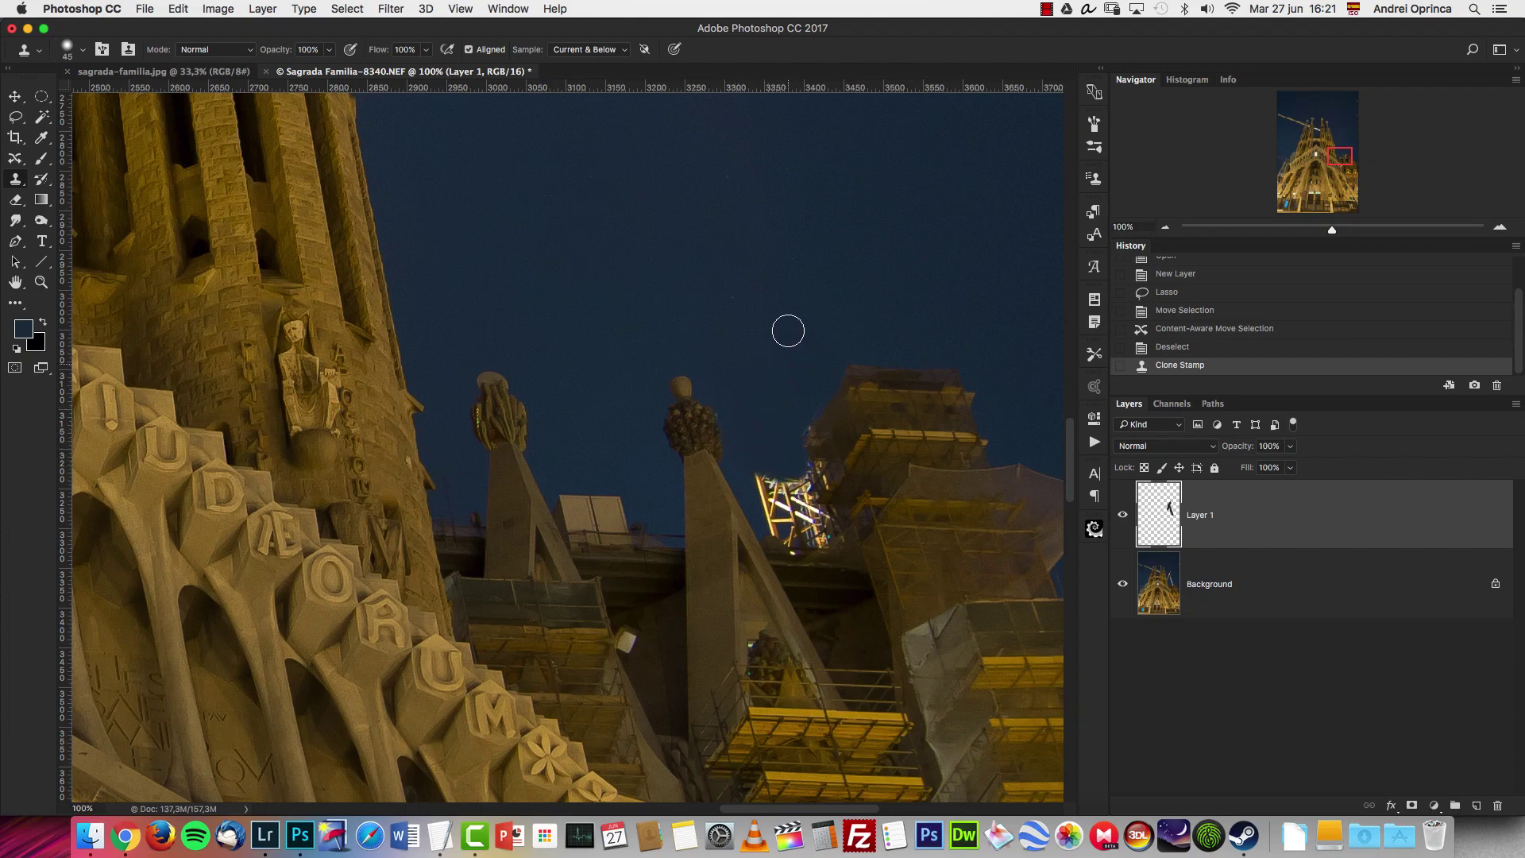
mouse_move(786, 331)
mouse_down()
mouse_move(766, 495)
mouse_move(778, 522)
mouse_move(783, 459)
mouse_move(805, 534)
mouse_move(764, 497)
mouse_move(768, 519)
mouse_move(763, 439)
mouse_up()
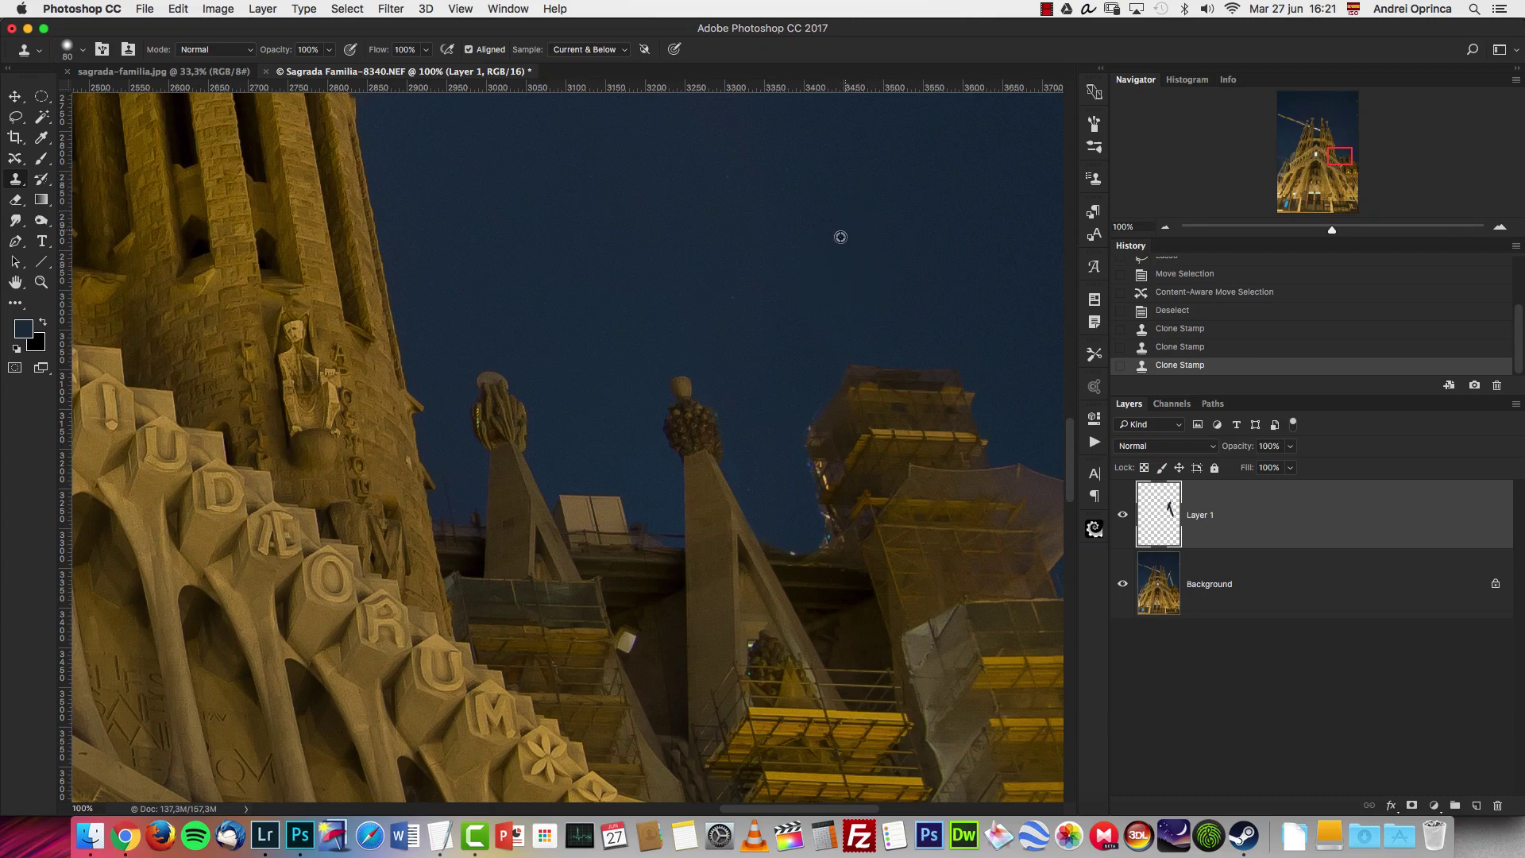
Enlarge the Clone Stamp brush to 80 px and stamp sky above the spot where the crane's base stood.
key(bracketright)
key(bracketright)
key(bracketright)
key(bracketright)
click(774, 310)
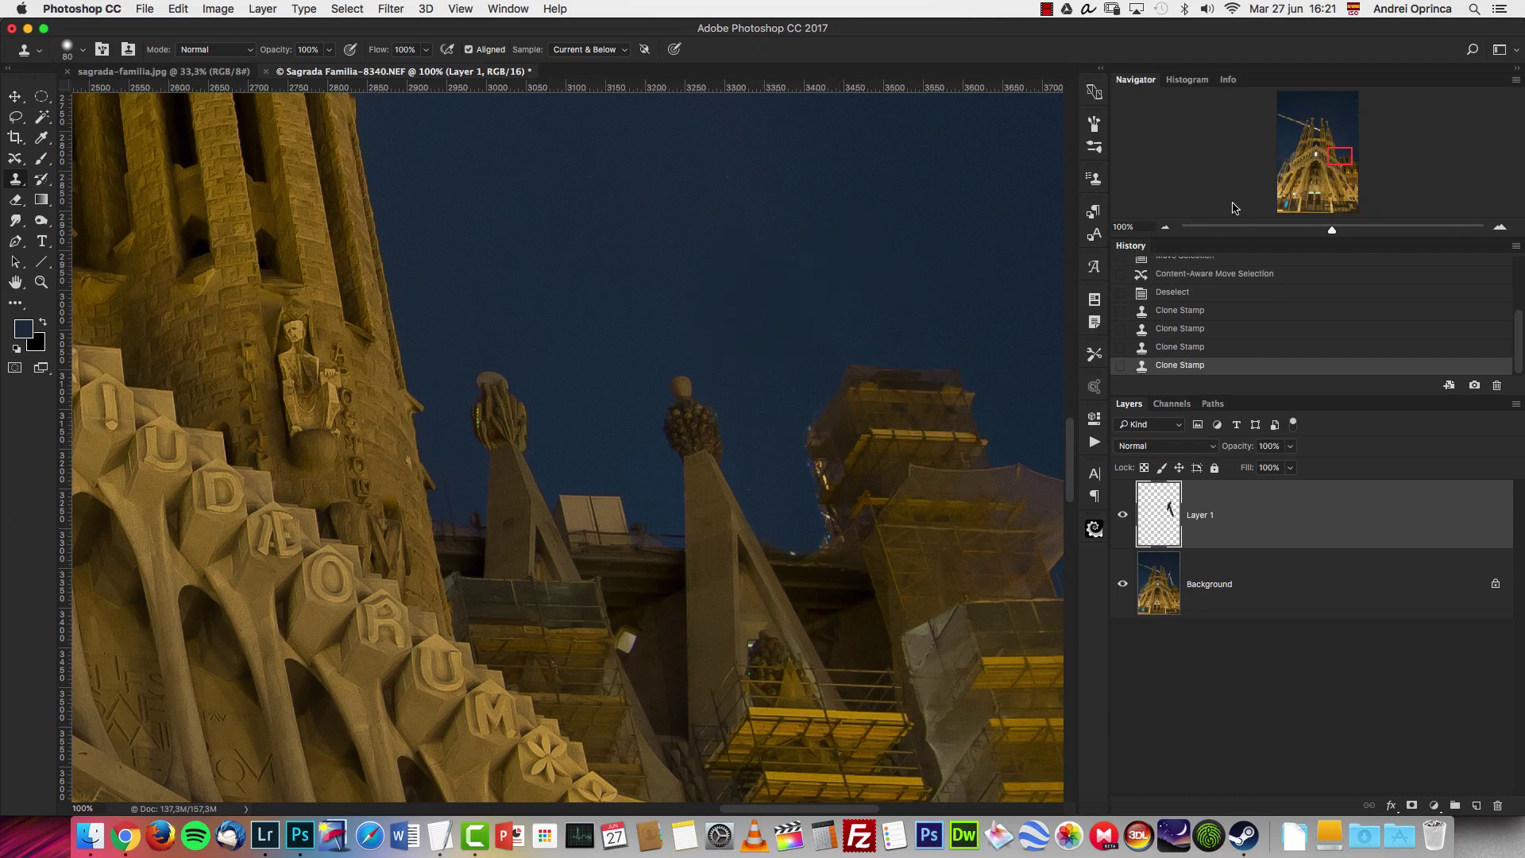
Undo the last two Clone Stamp strokes in the sky above the scaffolded tower.
click(1166, 227)
click(1165, 228)
key(bracketright)
key(bracketright)
key(bracketright)
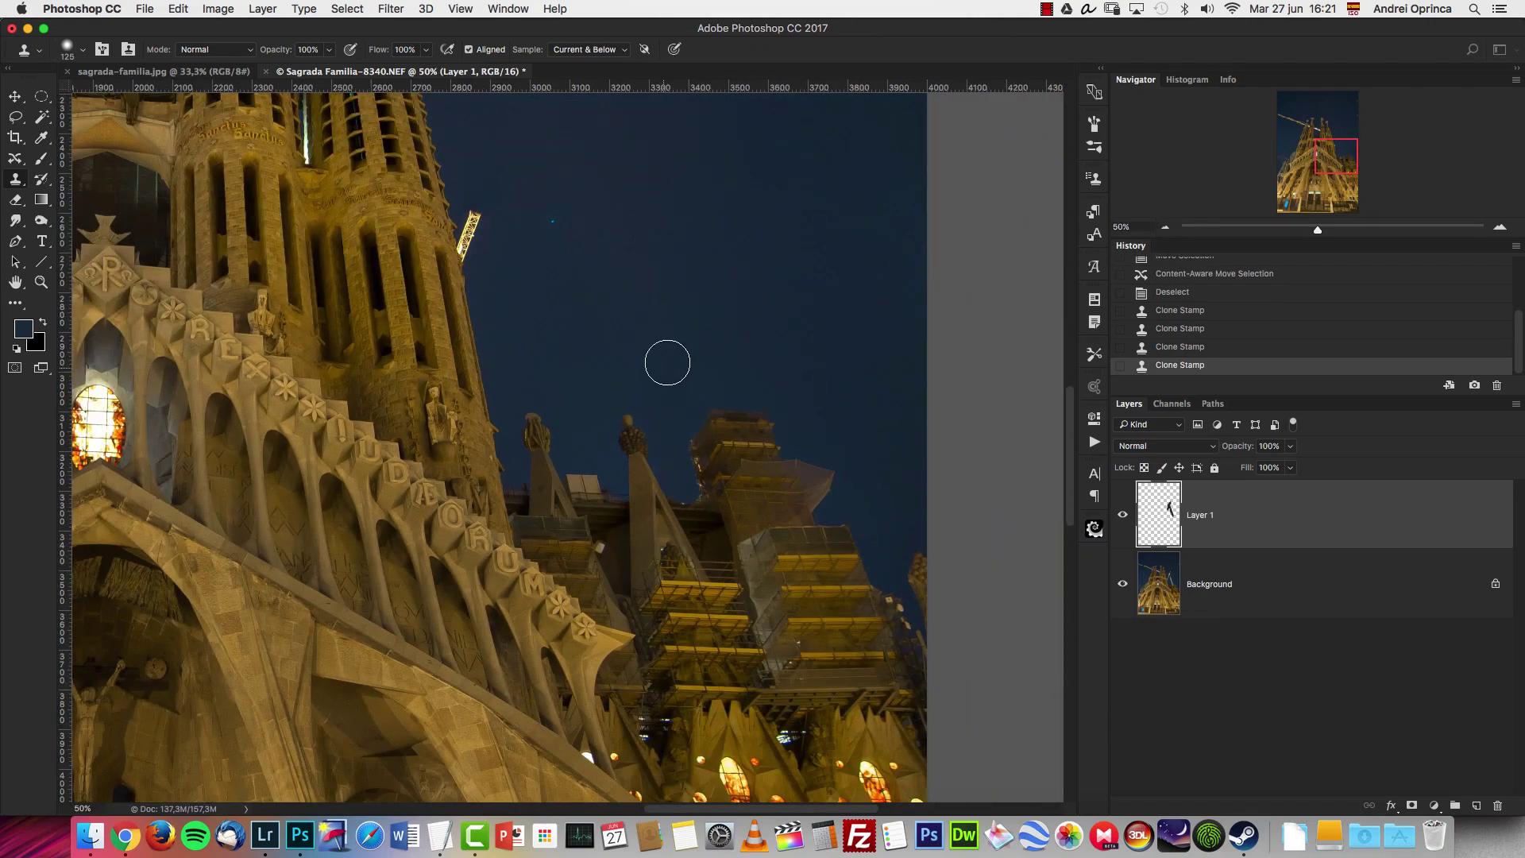
key(super+z)
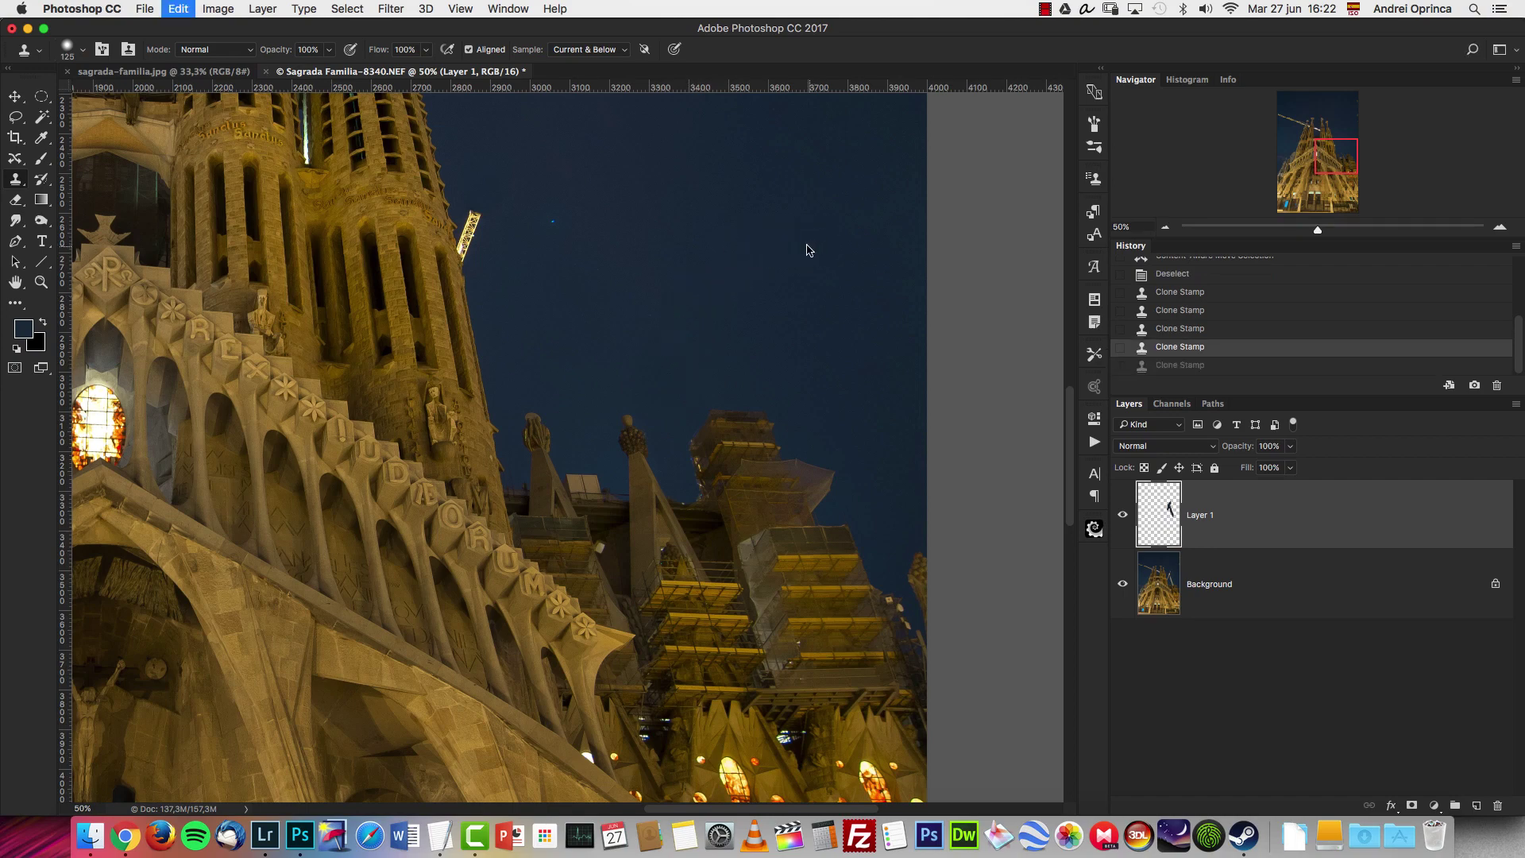
key(alt+super+z)
Paint over the sky above the scaffolded tower with a soft 250 px Brush at 0% hardness, 20% opacity and 50% flow.
key(b)
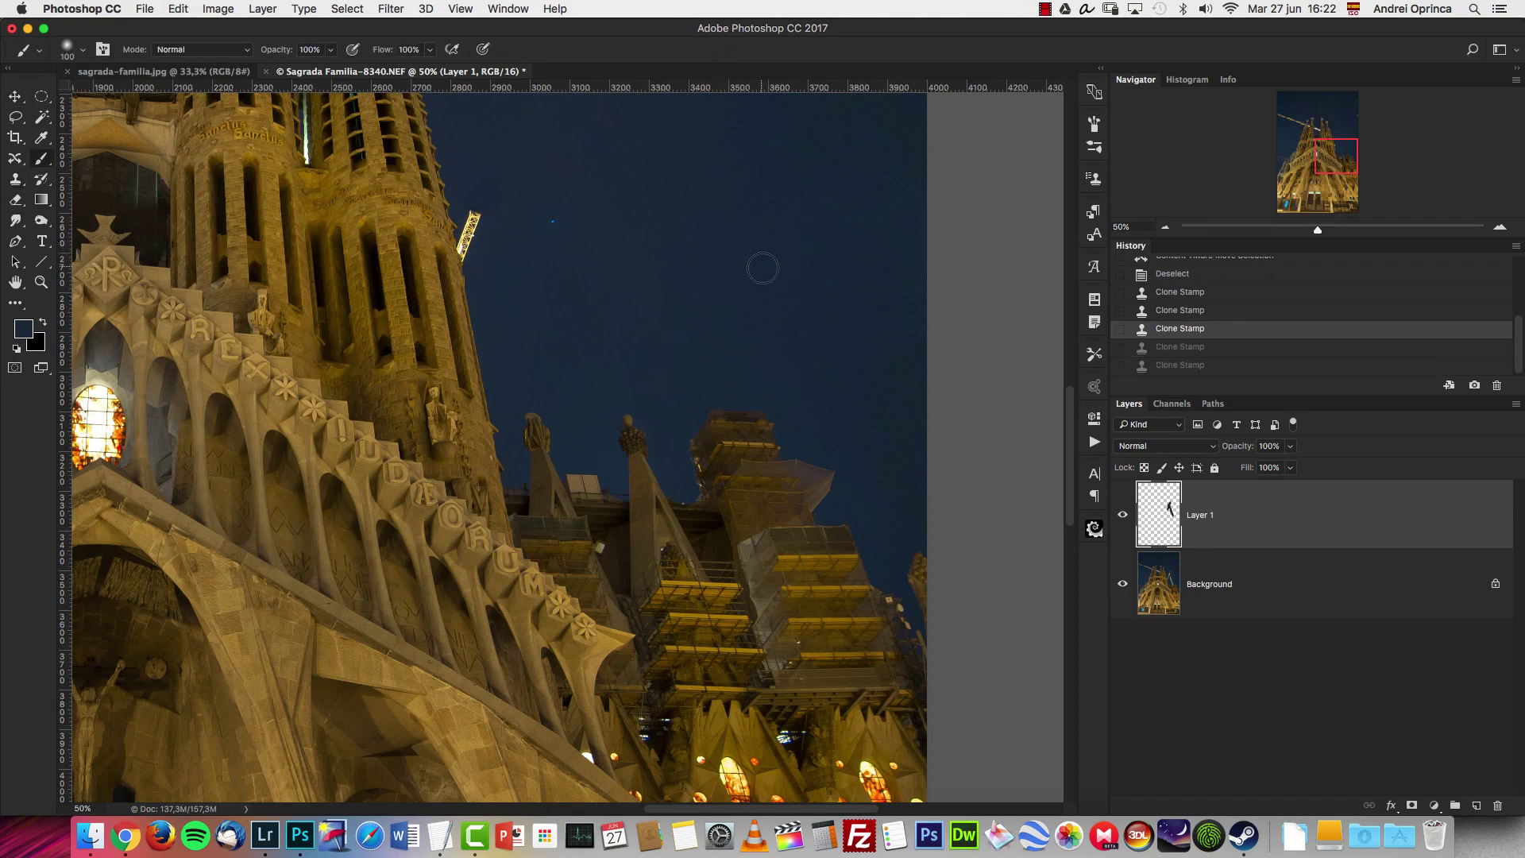
key(bracketright)
key(bracketright)
key(bracketright)
key(bracketright)
key(bracketright)
right_click(834, 256)
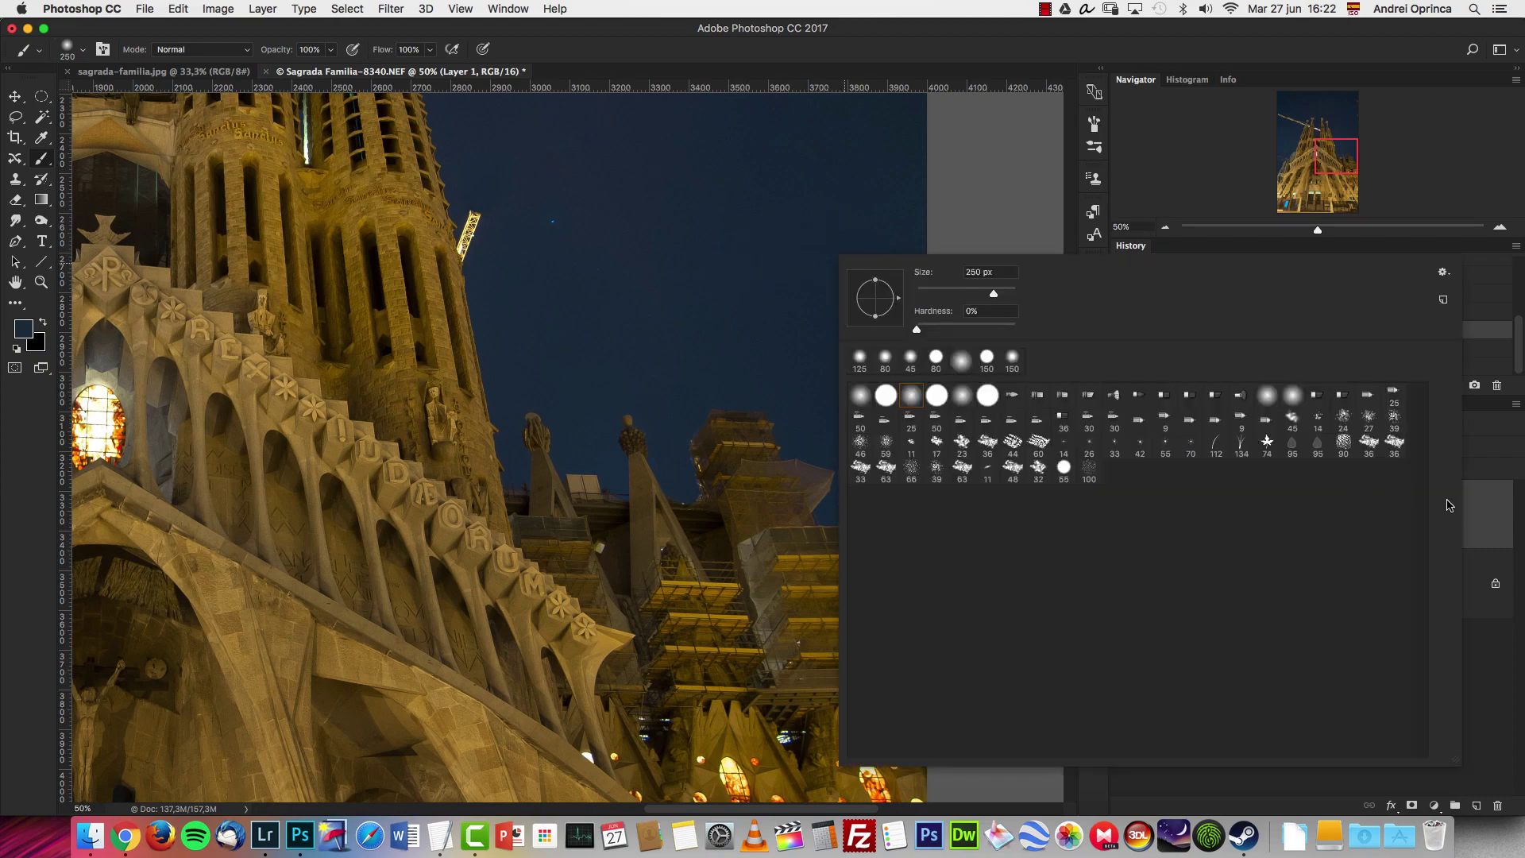
click(1478, 510)
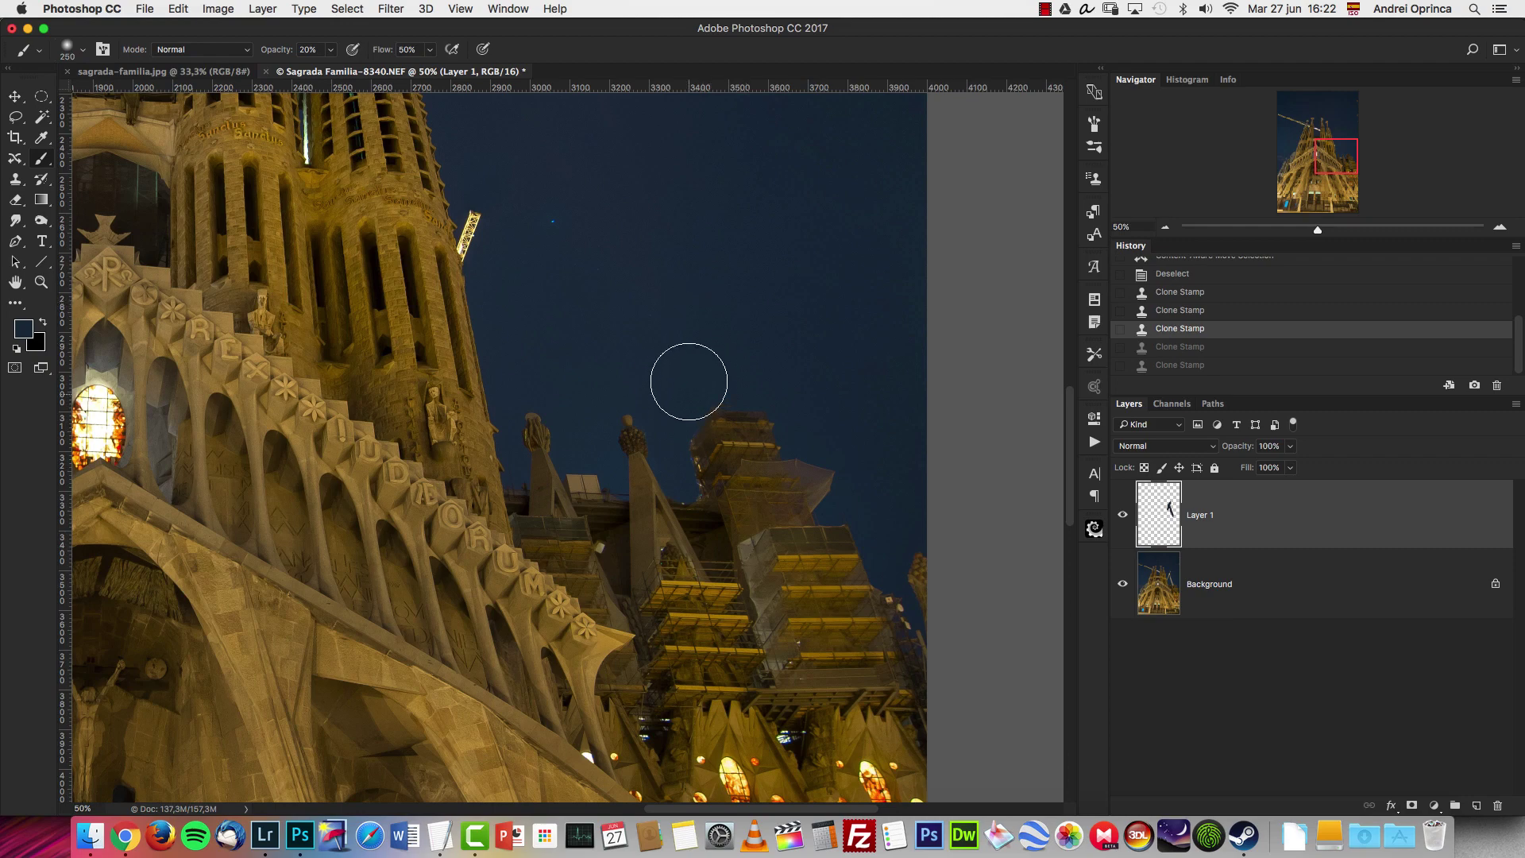
mouse_move(667, 365)
mouse_down()
mouse_move(543, 178)
mouse_move(549, 253)
mouse_move(684, 320)
mouse_up()
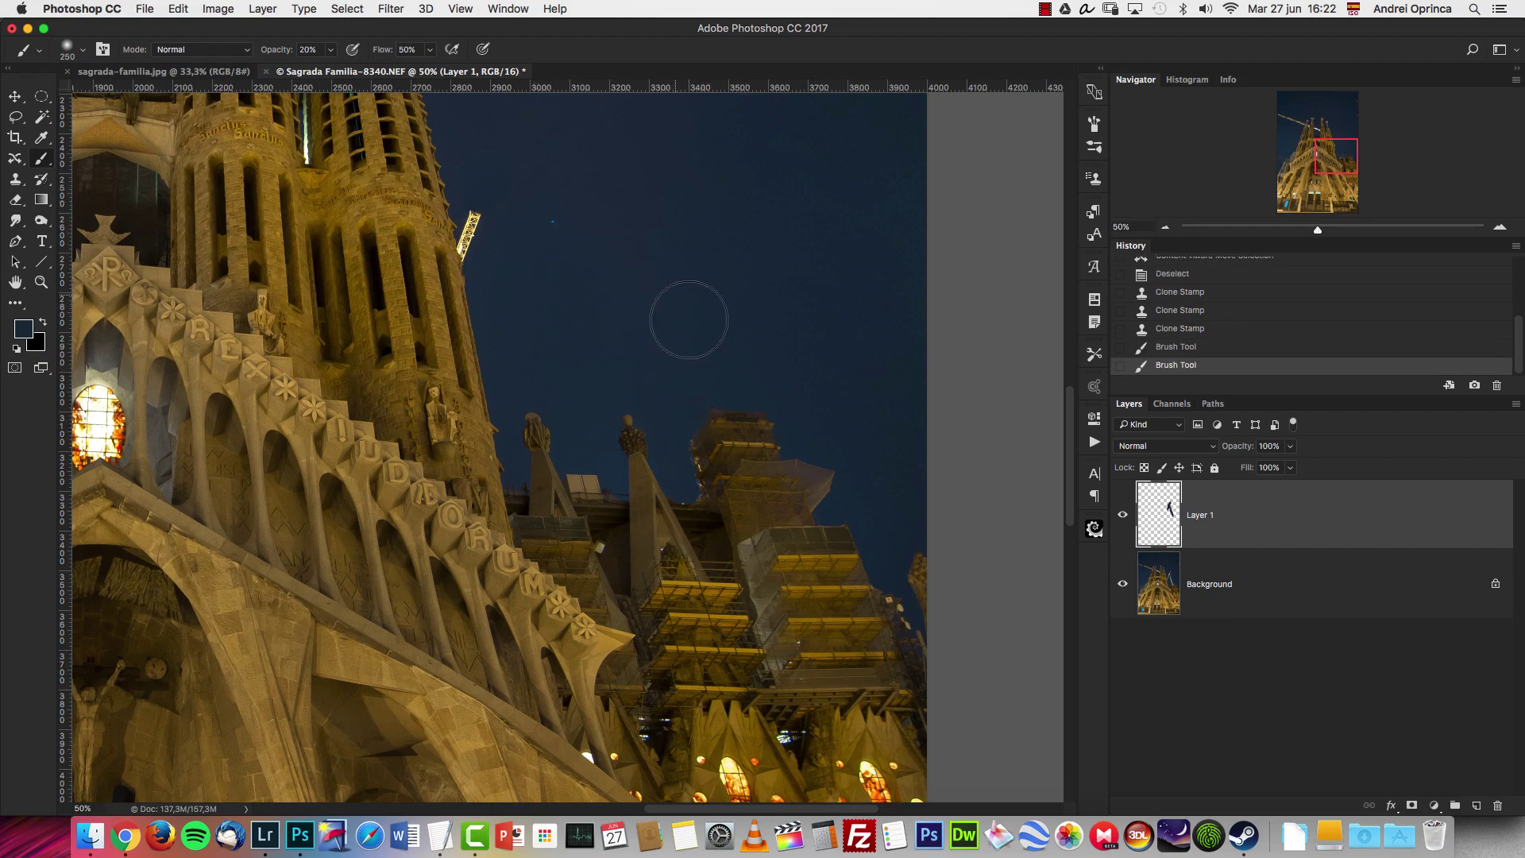
Try cloning sampled sky above the scaffolded tower with the Clone Stamp at 30% hardness, enlarged to 250 px, and undo the stroke.
key(bracketleft)
key(bracketleft)
click(15, 179)
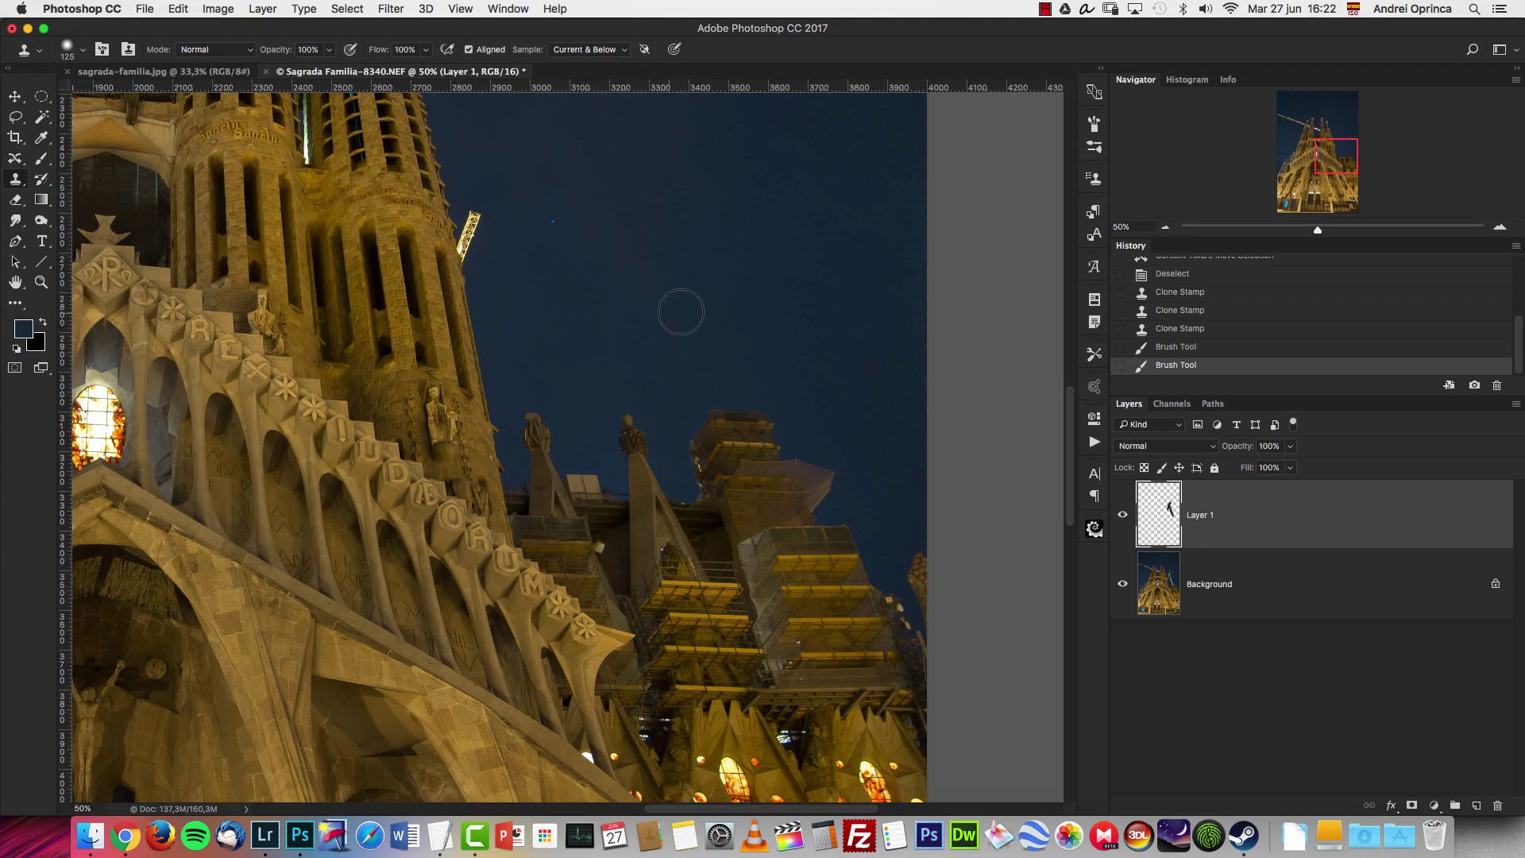
mouse_move(678, 310)
mouse_down()
mouse_move(677, 375)
mouse_move(709, 308)
mouse_up()
right_click(759, 222)
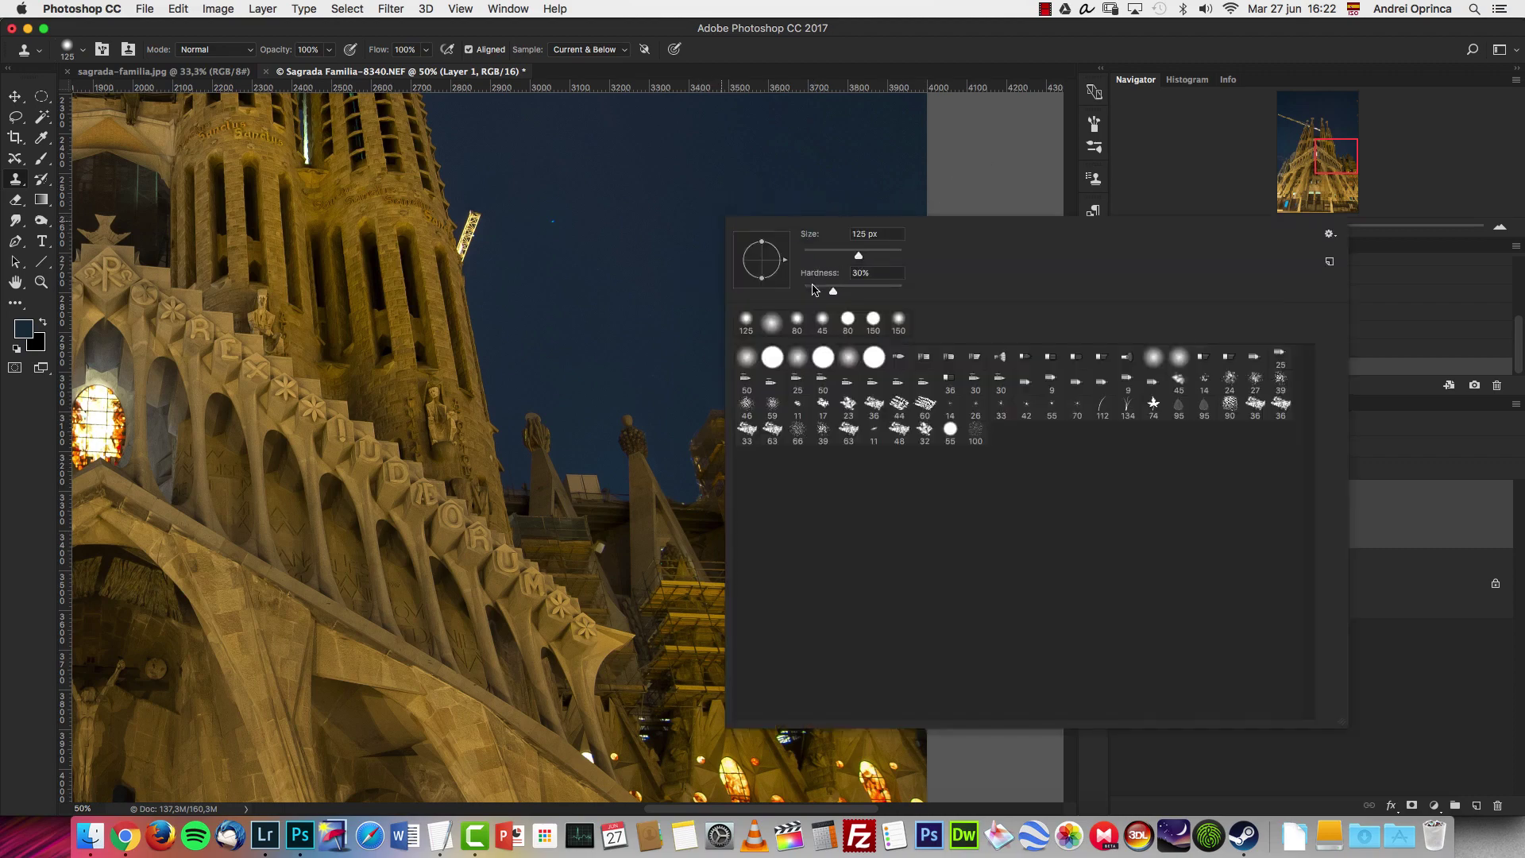
key(Return)
key(bracketright)
key(bracketright)
key(bracketright)
key(bracketright)
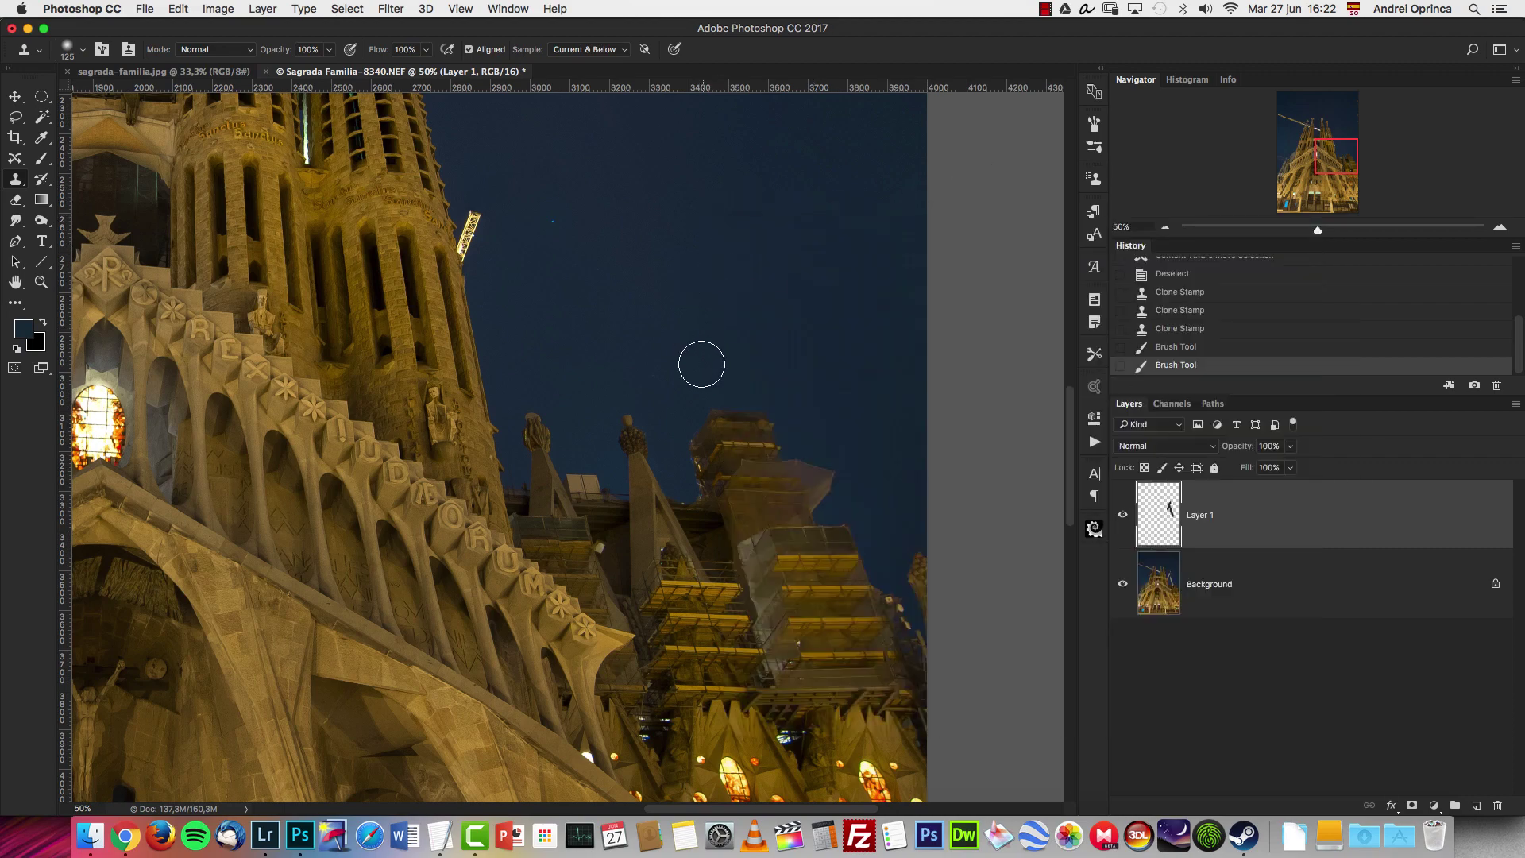
click(726, 293)
key(super+z)
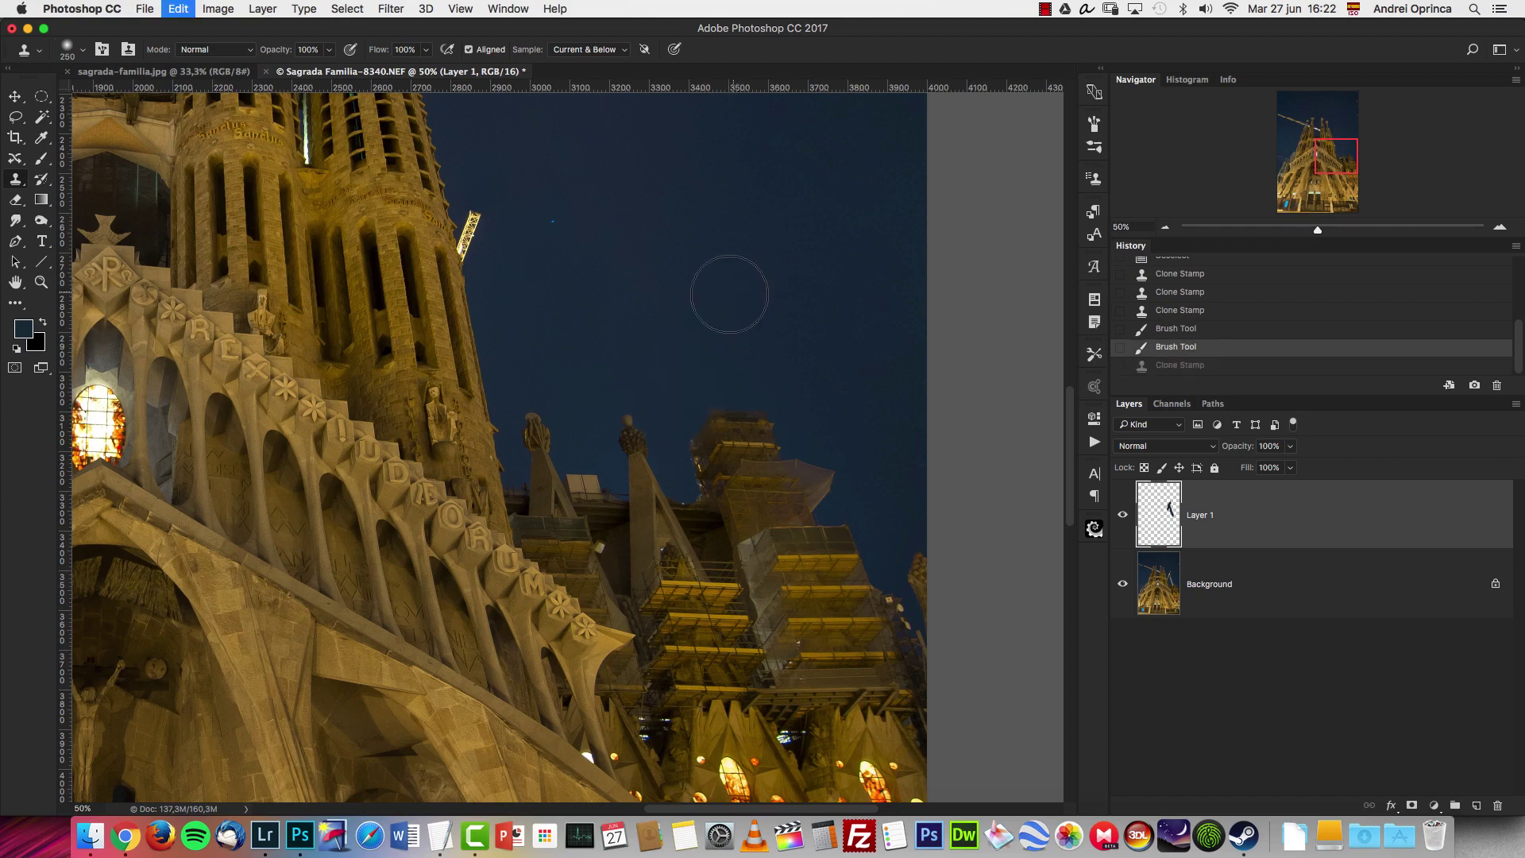
Reduce the Clone Stamp brush to 80 px and clone sky over the short crane piece sticking out beside the tower.
key(super+1)
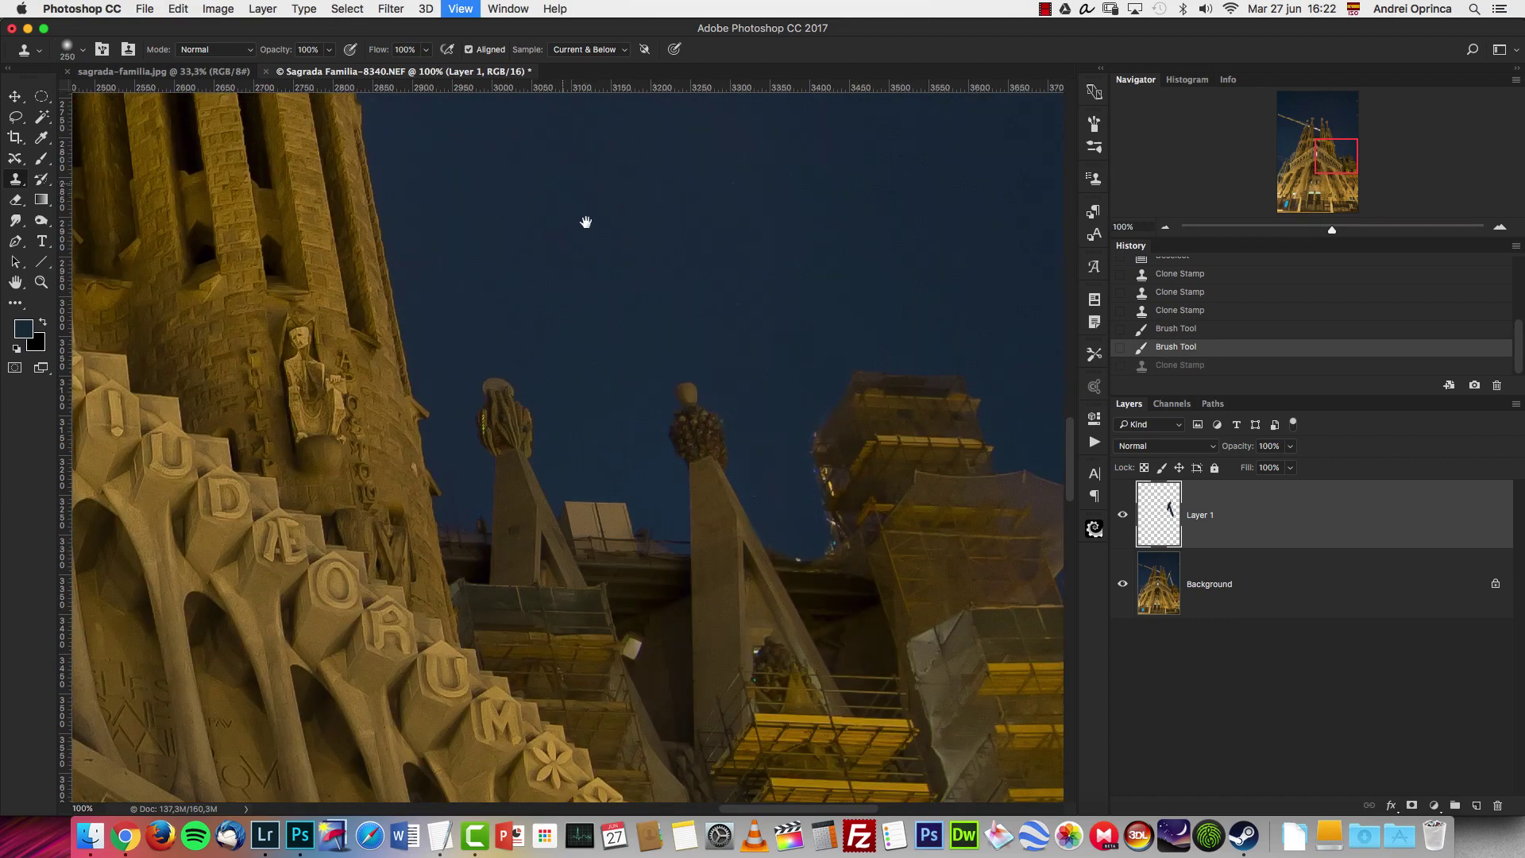
drag(586, 225, 685, 539)
drag(640, 406, 637, 406)
key(bracketleft)
key(bracketleft)
key(bracketleft)
key(bracketleft)
key(bracketleft)
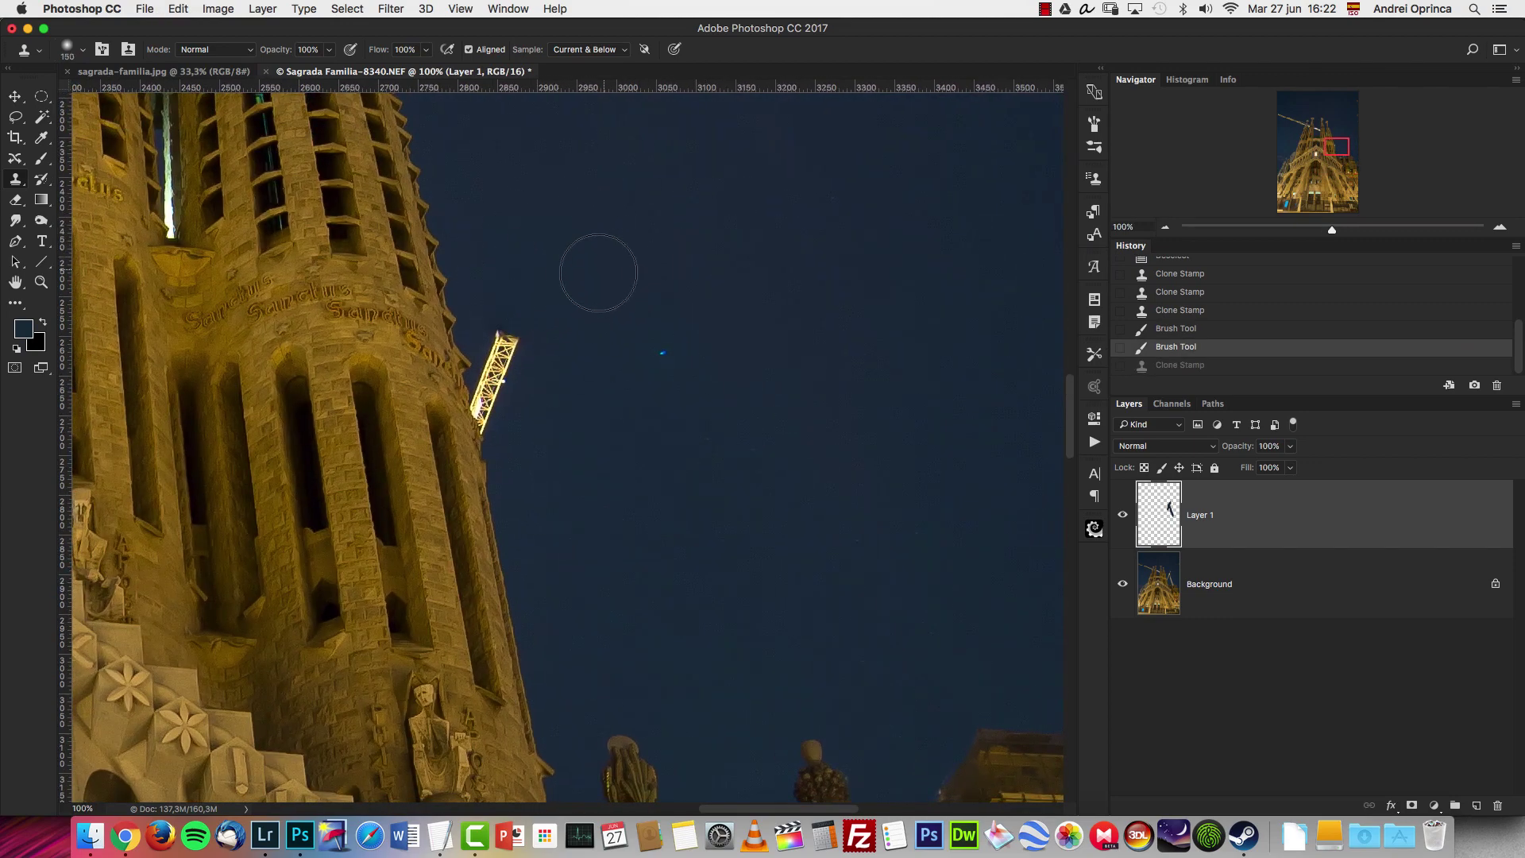
key(bracketleft)
key(bracketleft)
drag(515, 310, 504, 417)
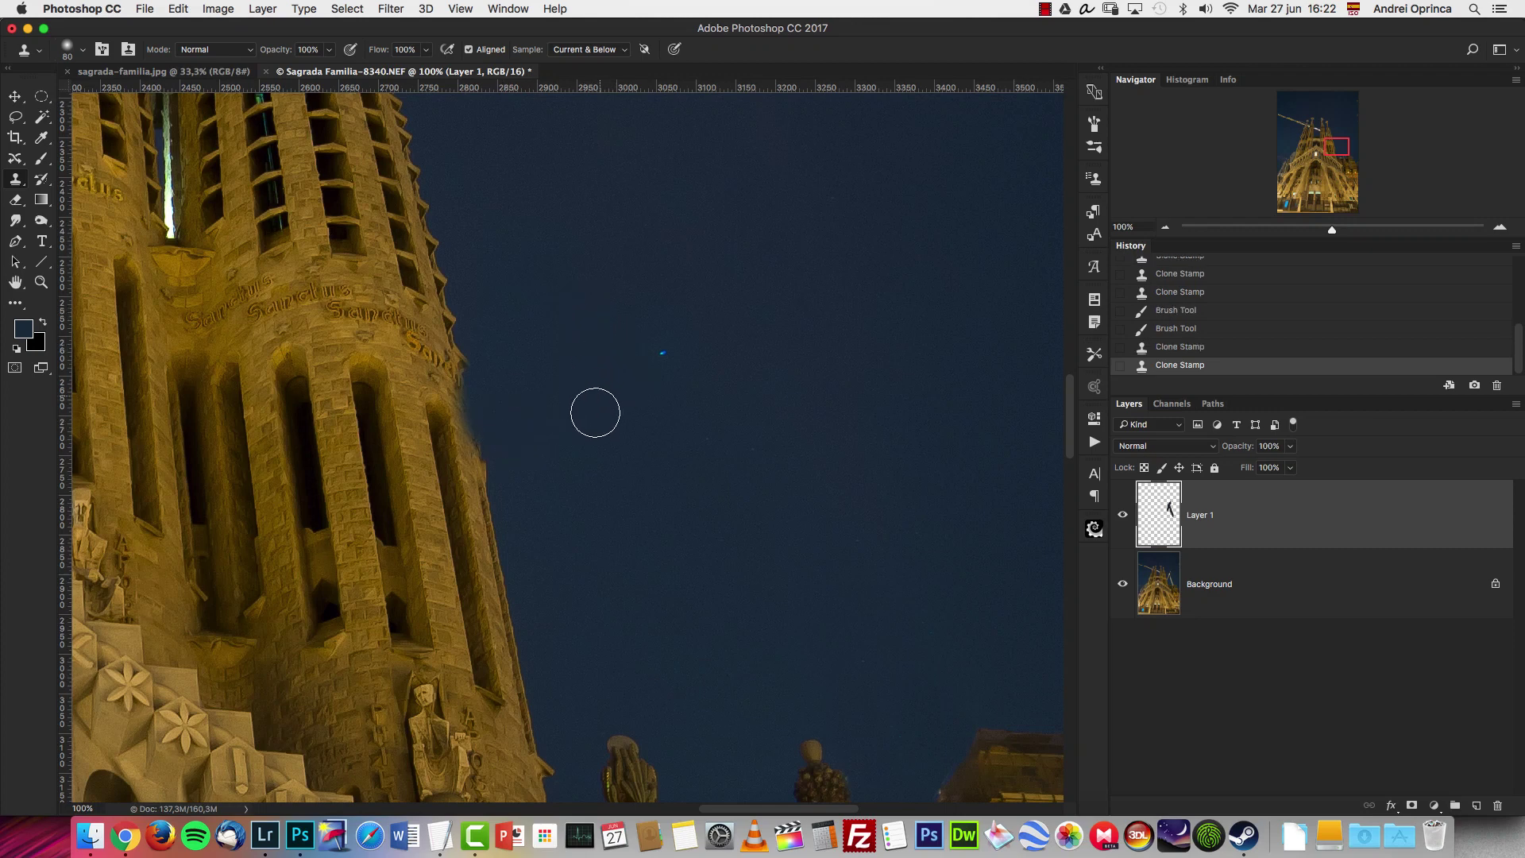
Undo the stray stroke on the tower's edge and add a layer mask to Layer 1 with default colours for the Brush.
drag(445, 322, 449, 345)
key(ctrl+z)
key(e)
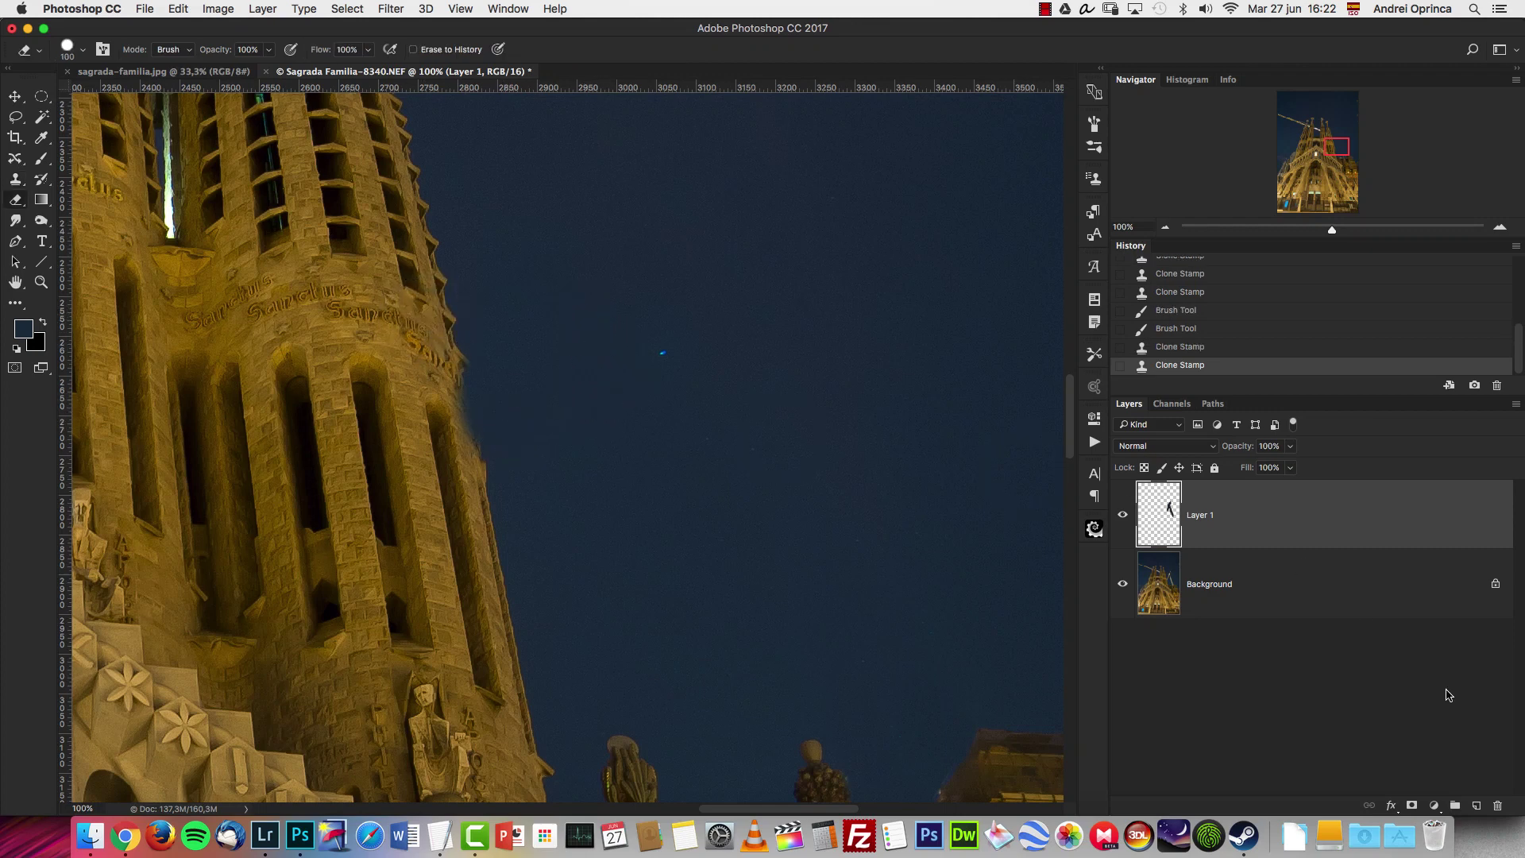
click(1411, 804)
key(d)
key(b)
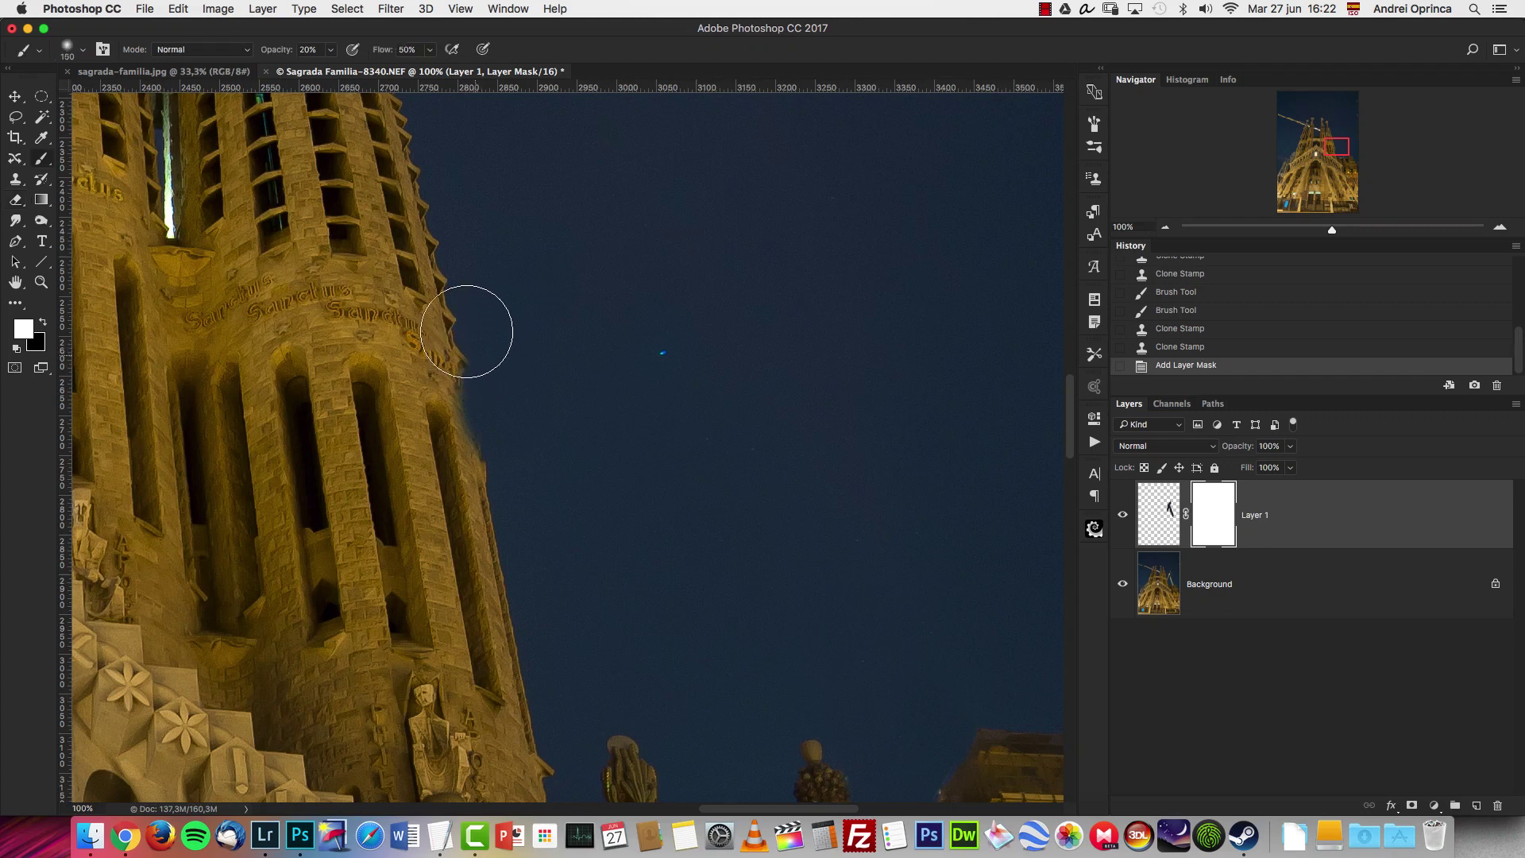
Set the mask Brush to 40 px, black, 100% opacity and 100% flow, and try it on the tower's blurred edge.
key(bracketleft)
key(bracketleft)
key(bracketleft)
key(bracketleft)
key(bracketleft)
key(x)
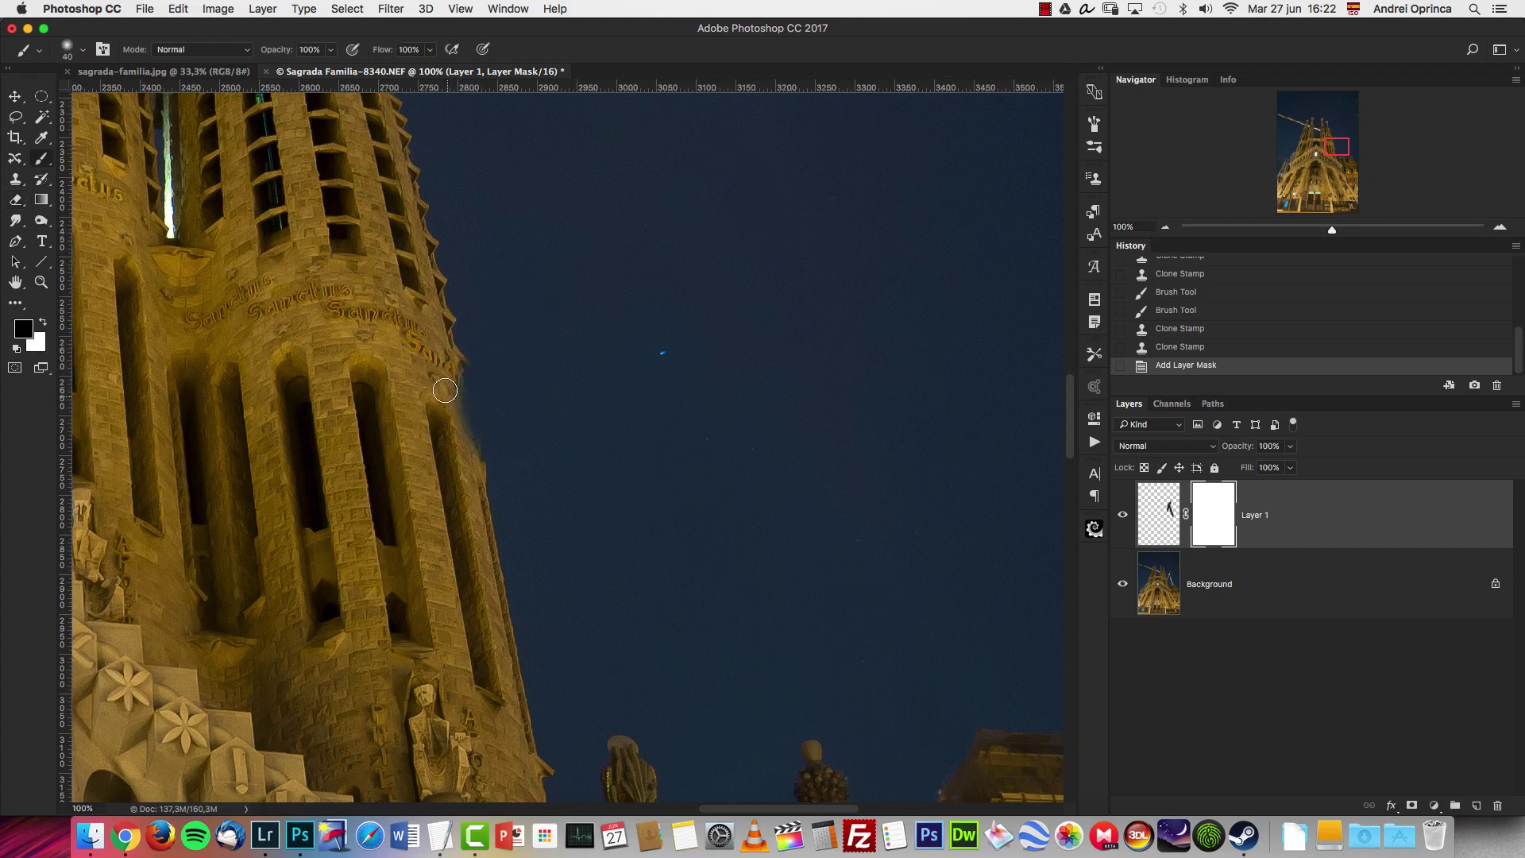
drag(455, 417, 461, 419)
key(super+z)
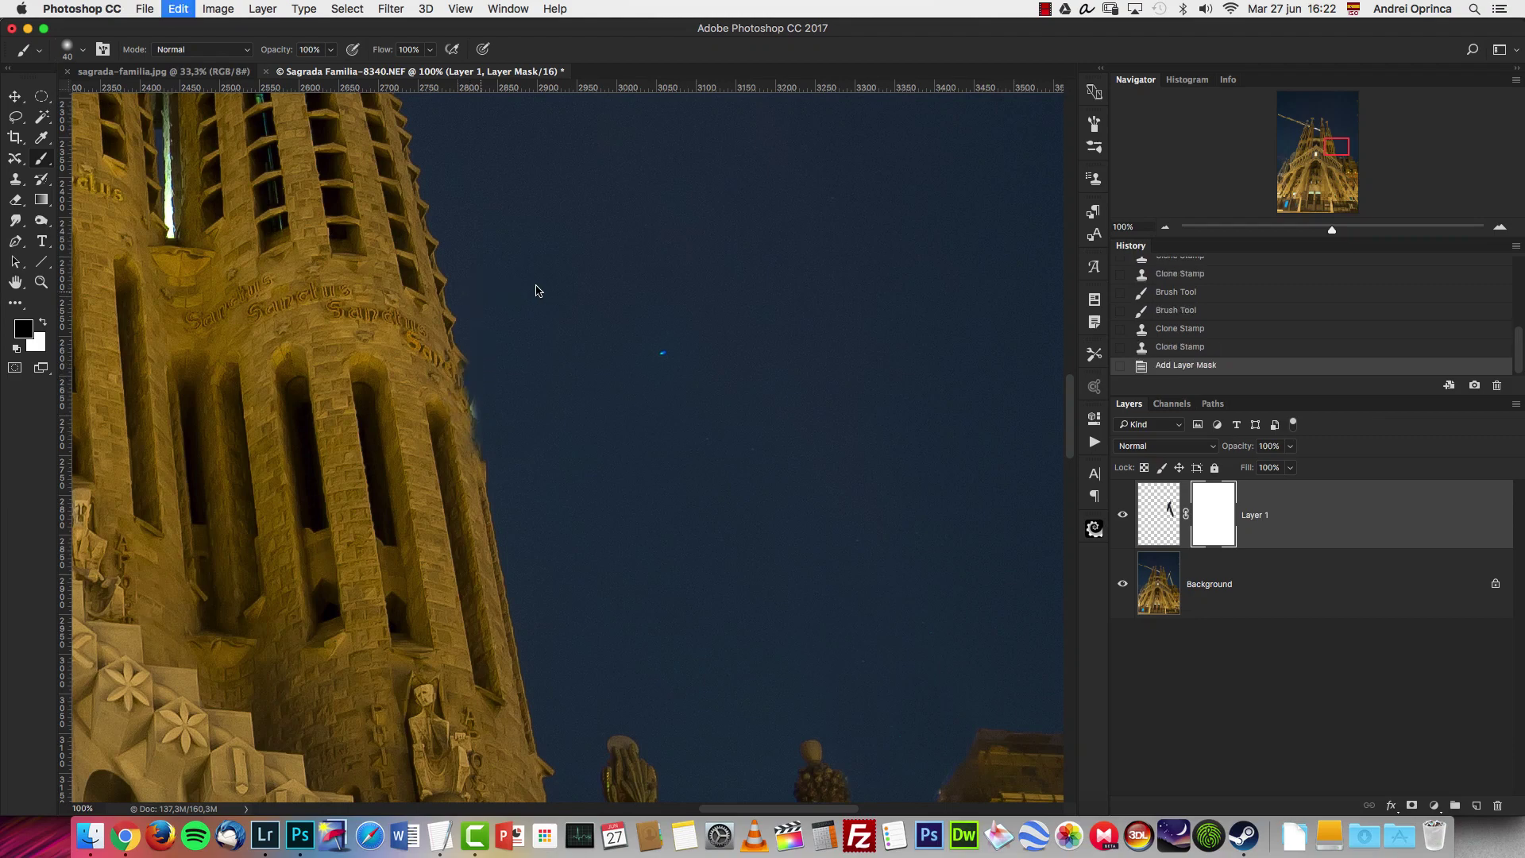
Raise the Brush hardness to 84% and paint black on Layer 1's mask to restore the tower's stone edge.
right_click(534, 291)
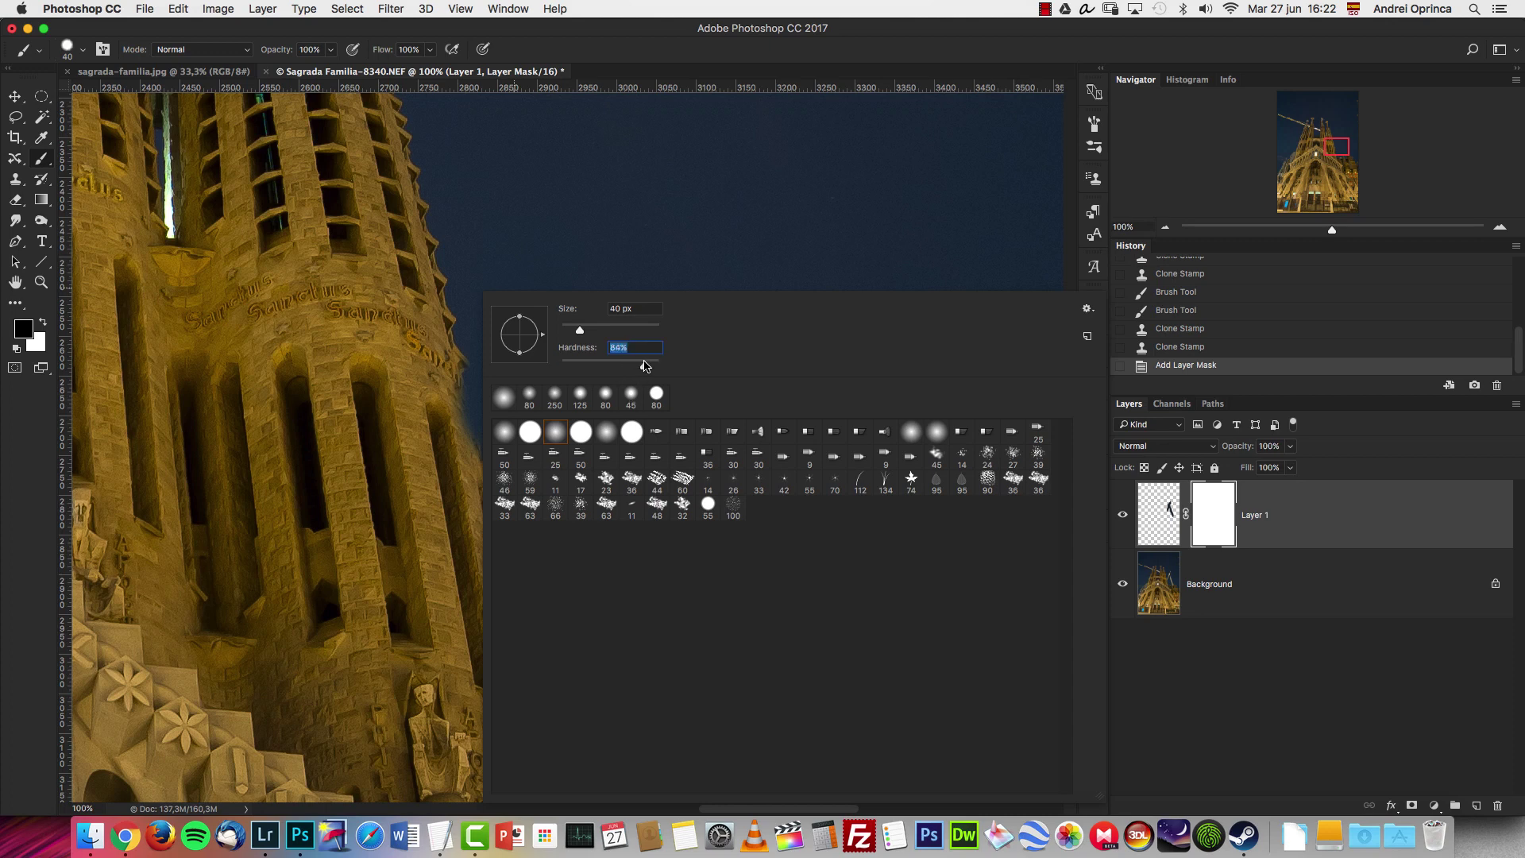
click(1224, 509)
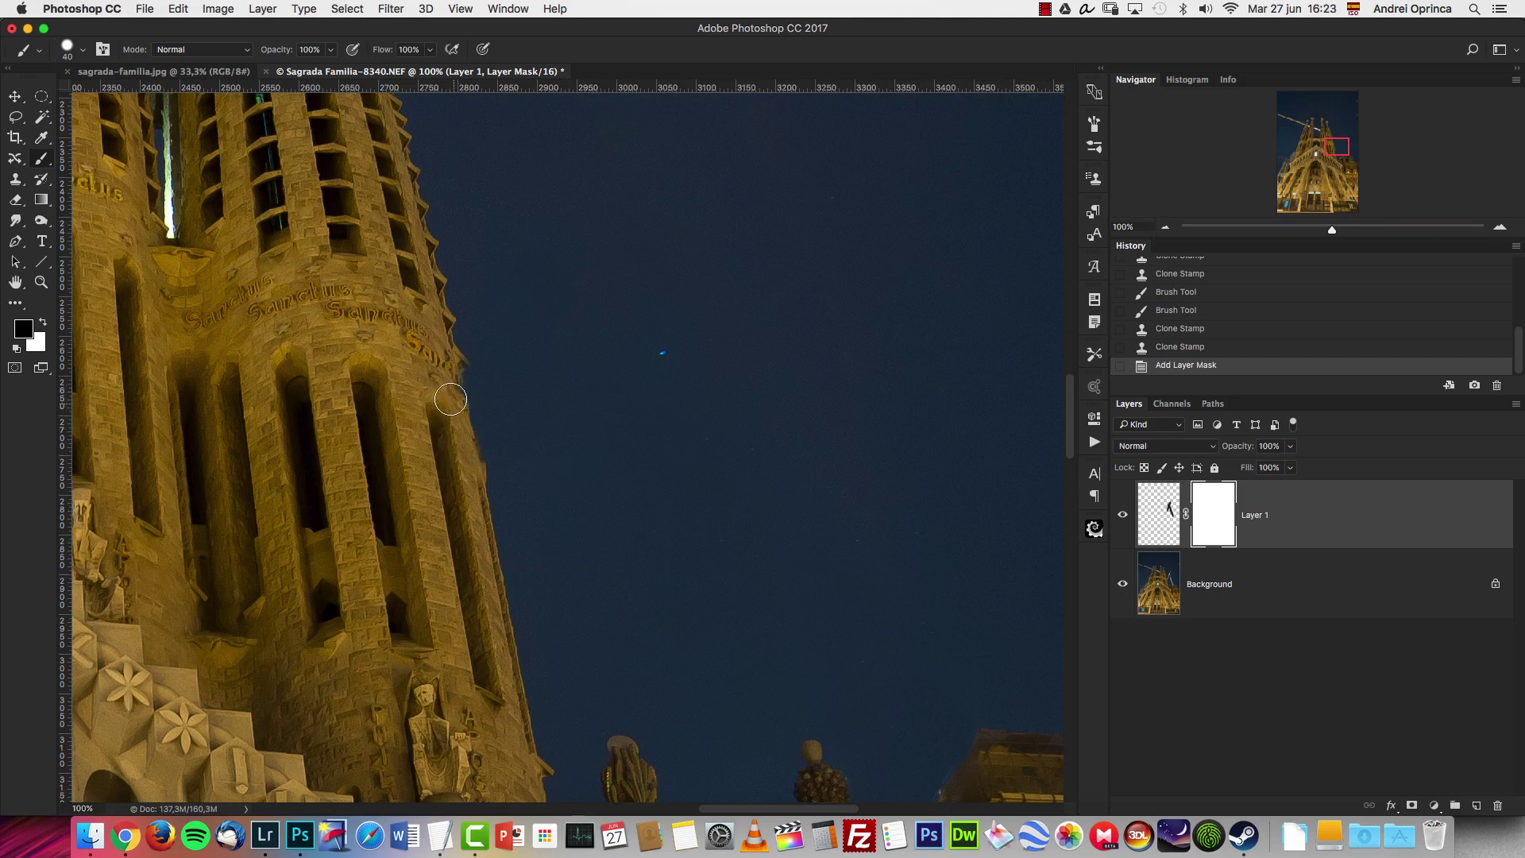
mouse_move(448, 394)
mouse_down()
mouse_move(459, 458)
mouse_move(452, 363)
mouse_move(450, 402)
mouse_up()
key(super+h)
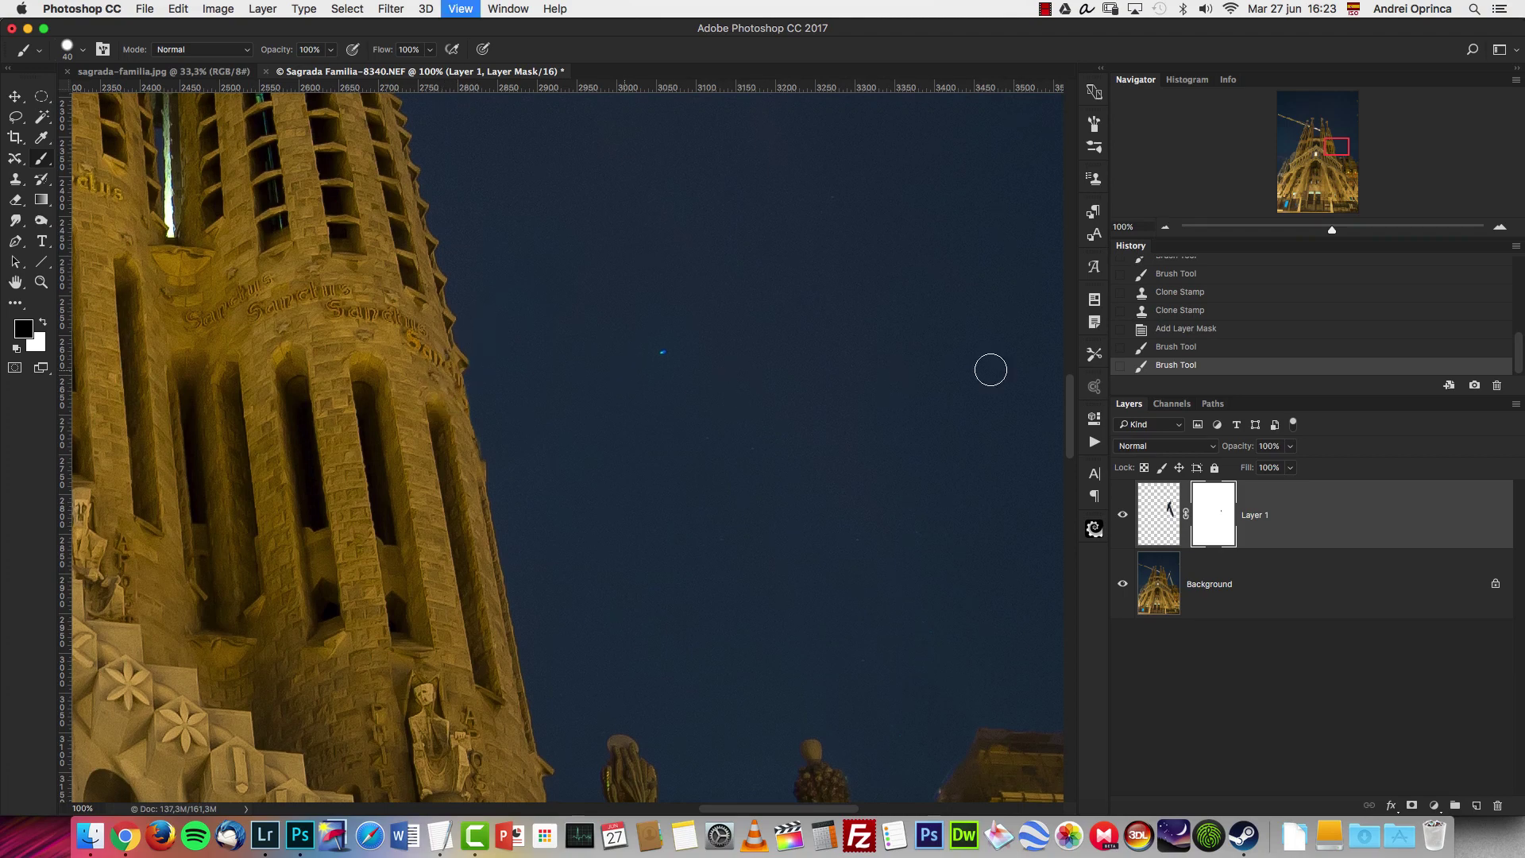
mouse_move(469, 466)
mouse_down()
mouse_move(463, 439)
mouse_move(443, 467)
mouse_up()
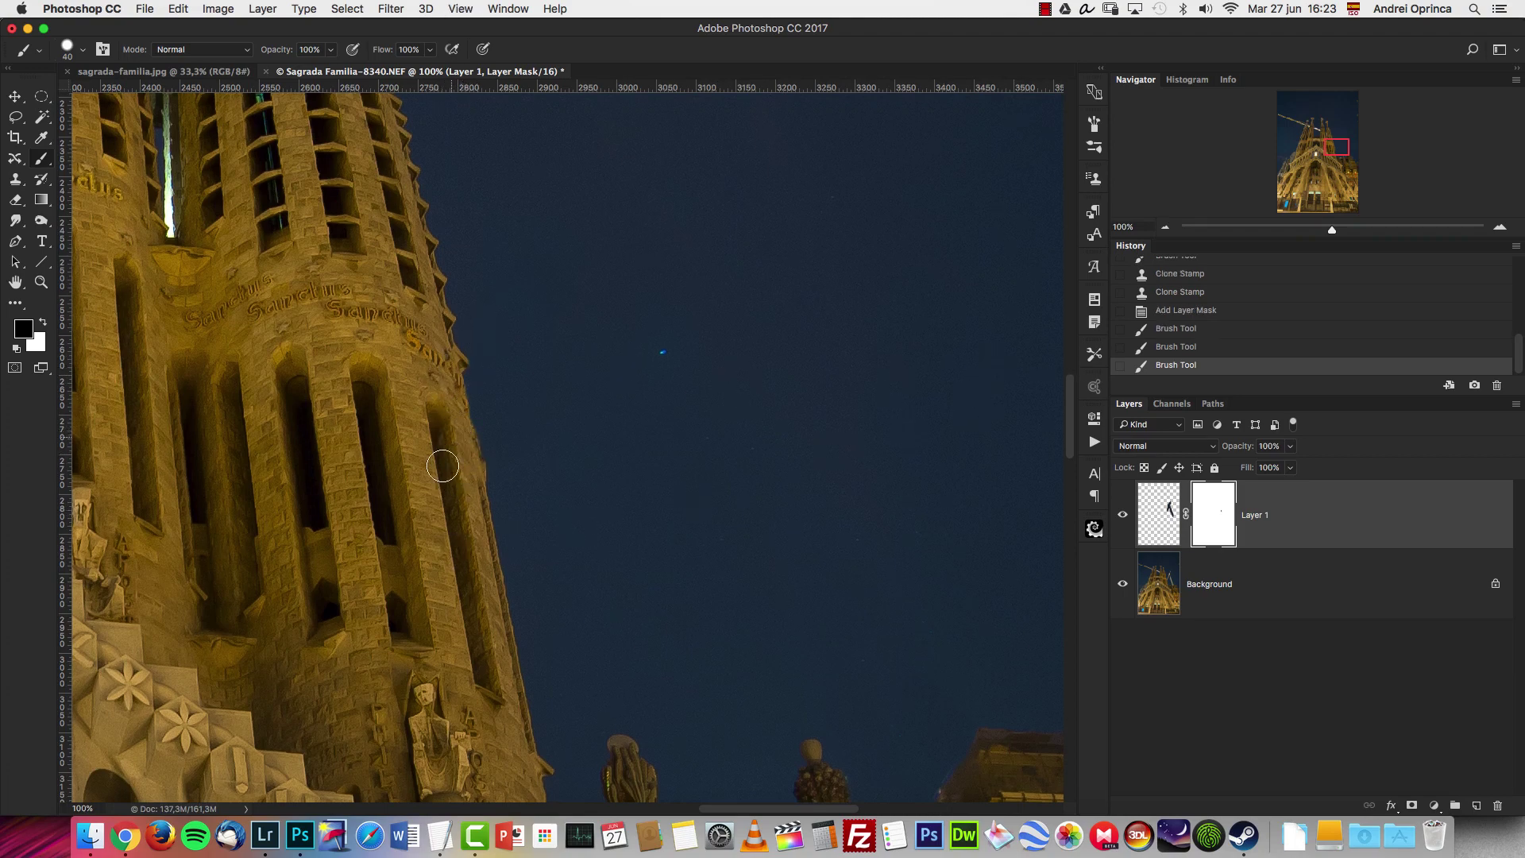
Examine the remaining long crane arm from its far end to where it passes behind the towers.
click(1322, 125)
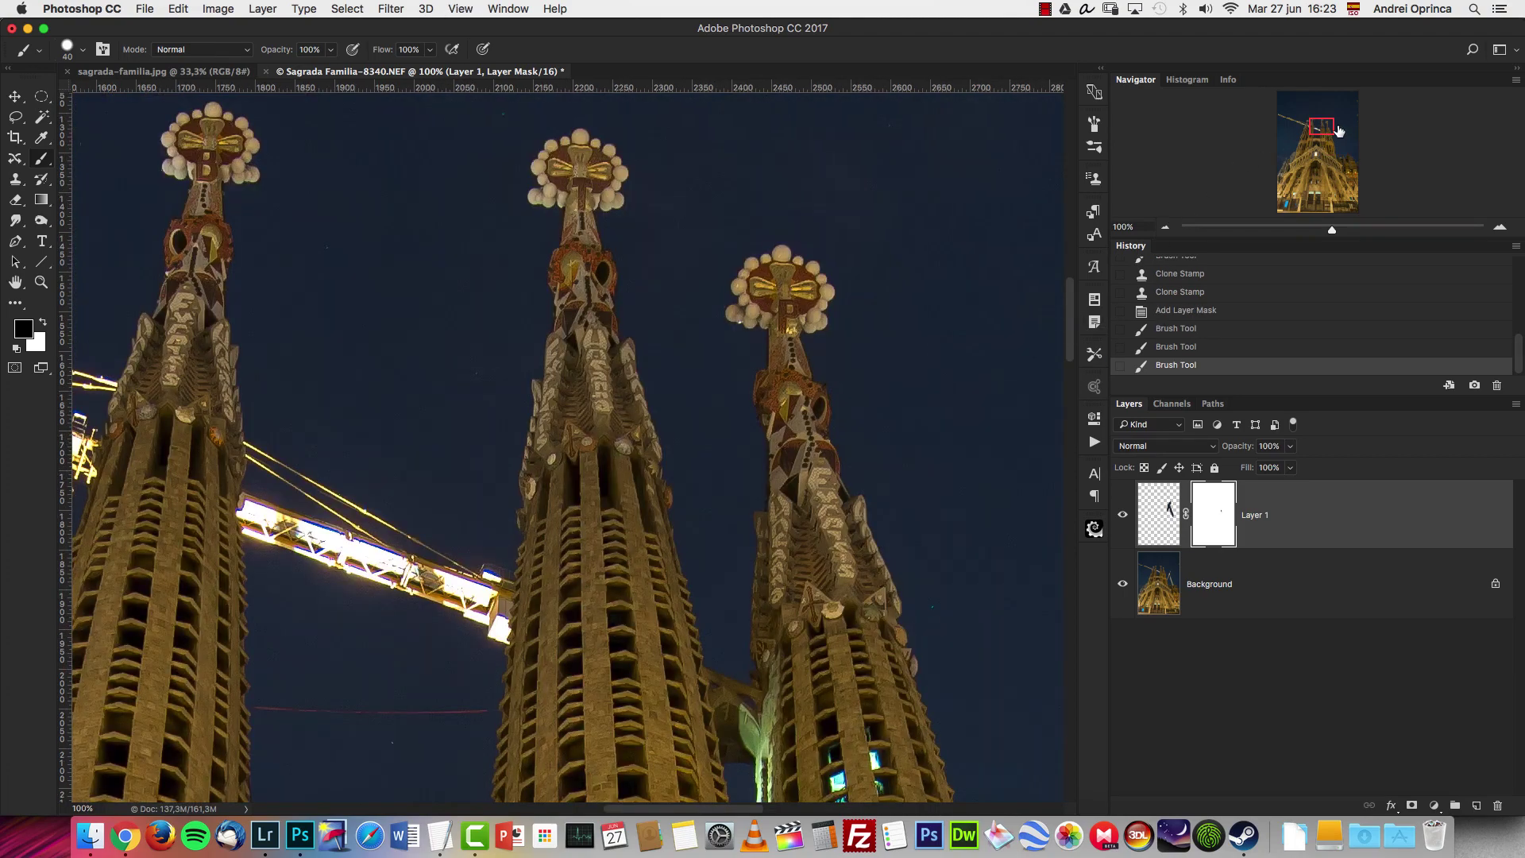
drag(1339, 131, 1285, 123)
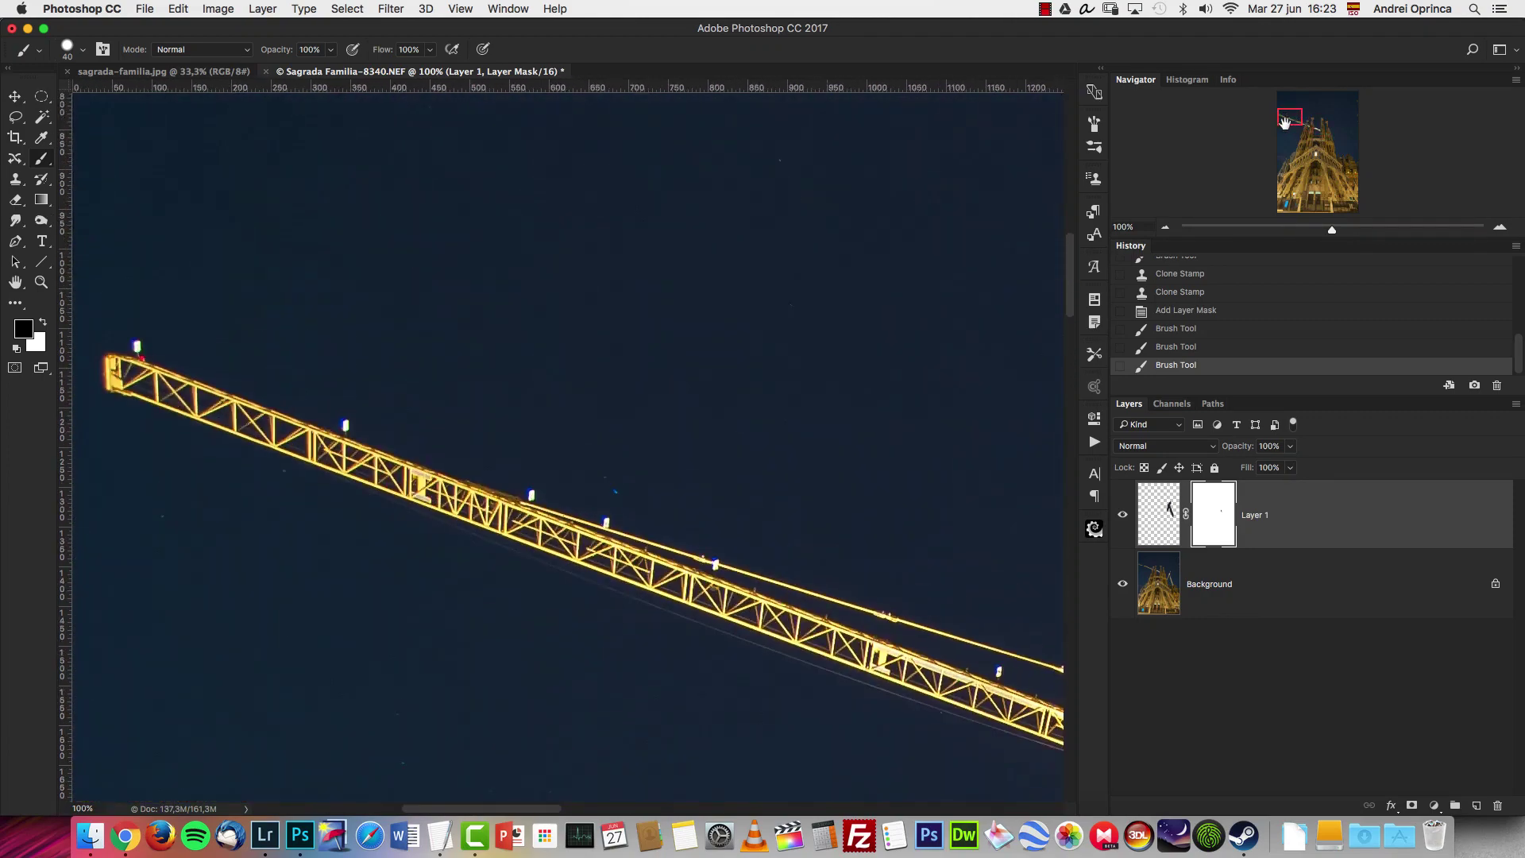
click(1166, 227)
key(super+minus)
key(super+minus)
key(super+minus)
key(super+minus)
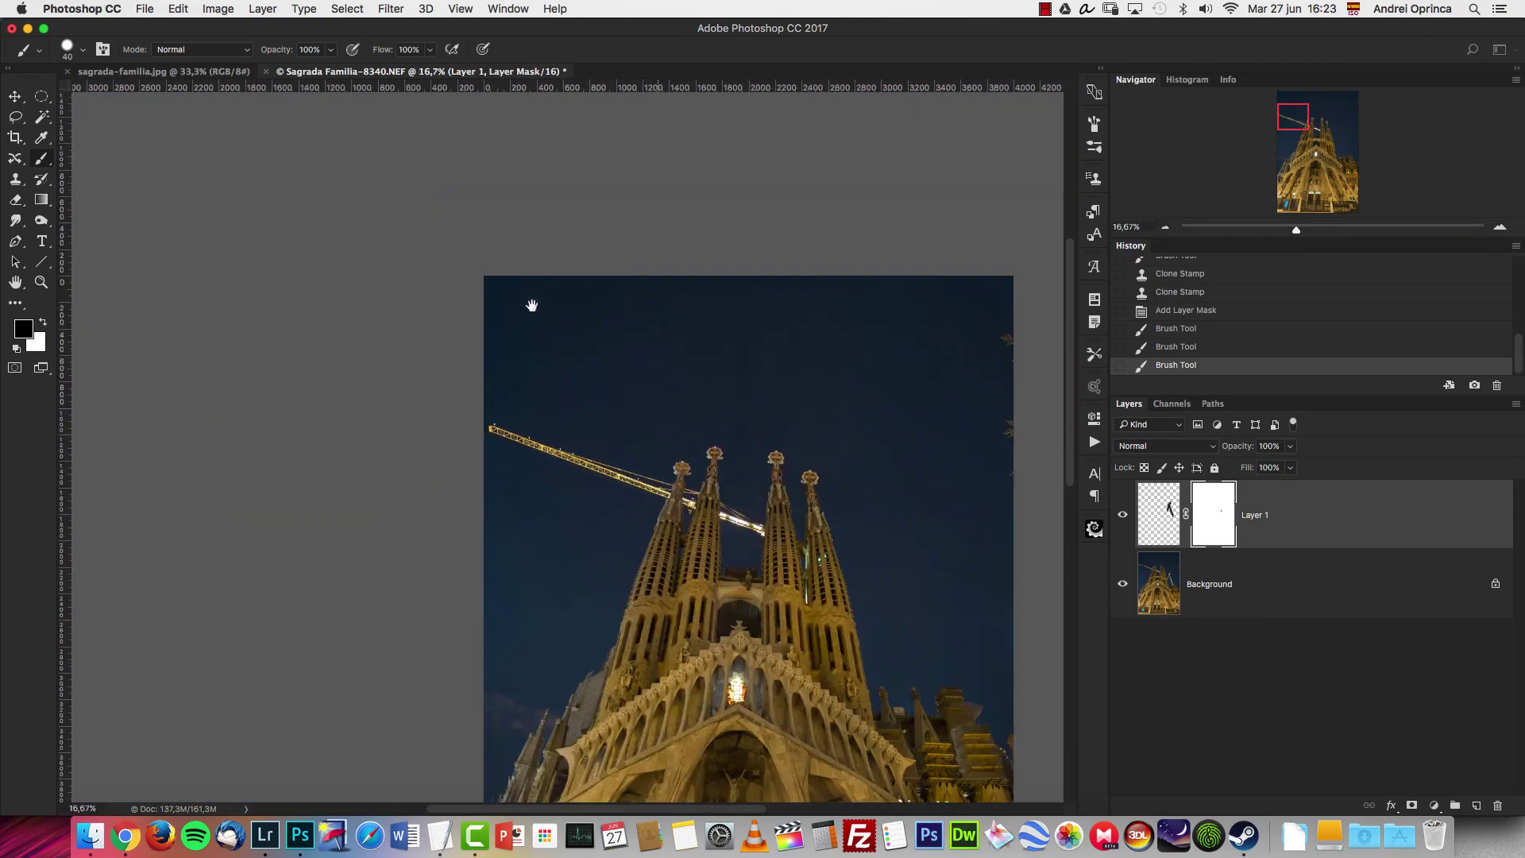
scroll(533, 305, down, 10)
scroll(532, 305, right, 10)
scroll(619, 413, up, 5)
scroll(620, 413, left, 5)
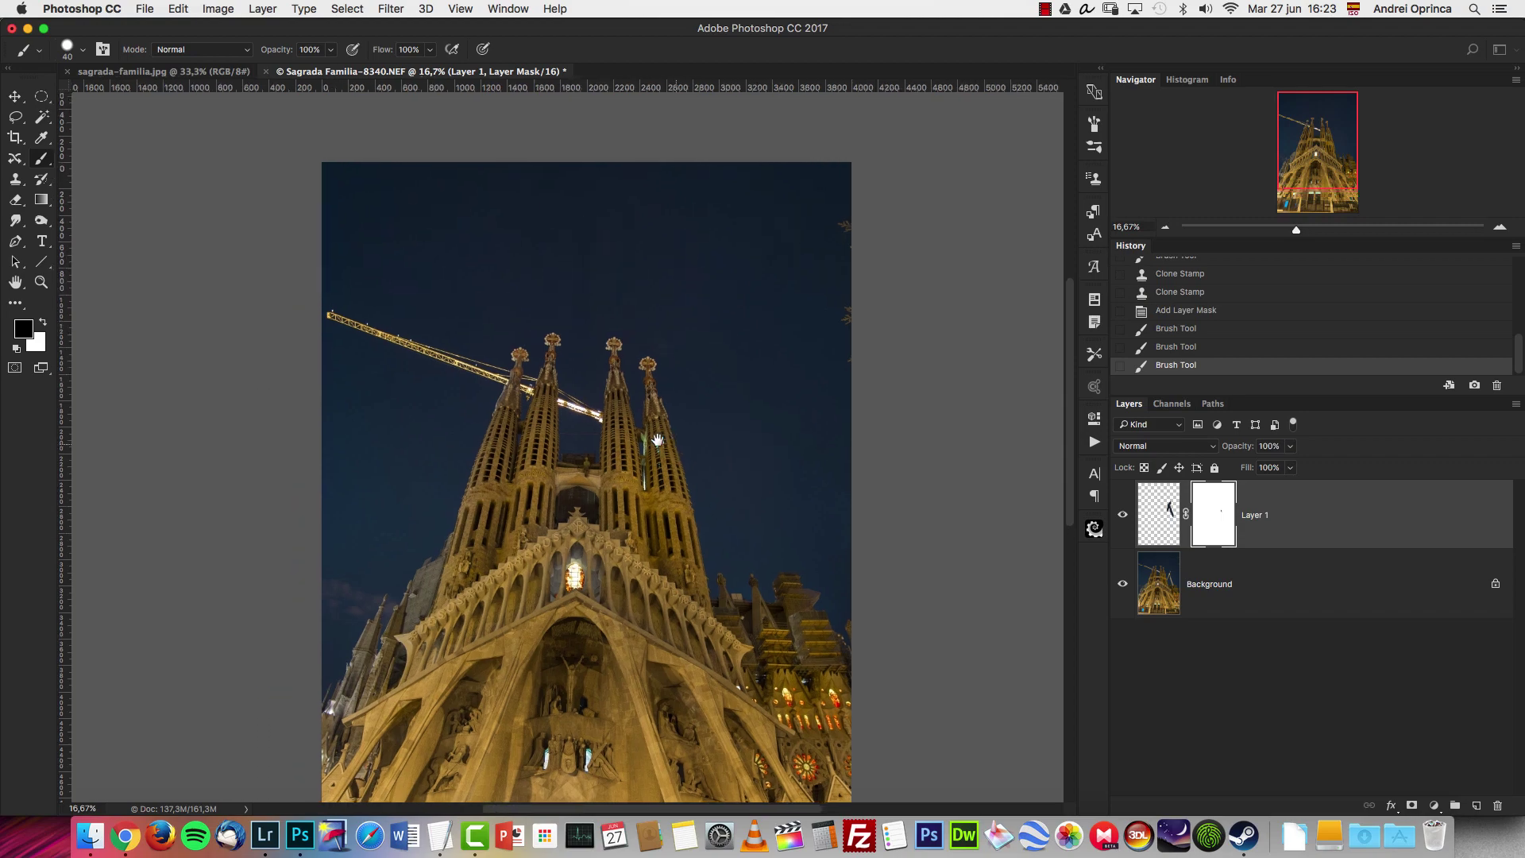
click(1500, 228)
scroll(683, 378, left, 5)
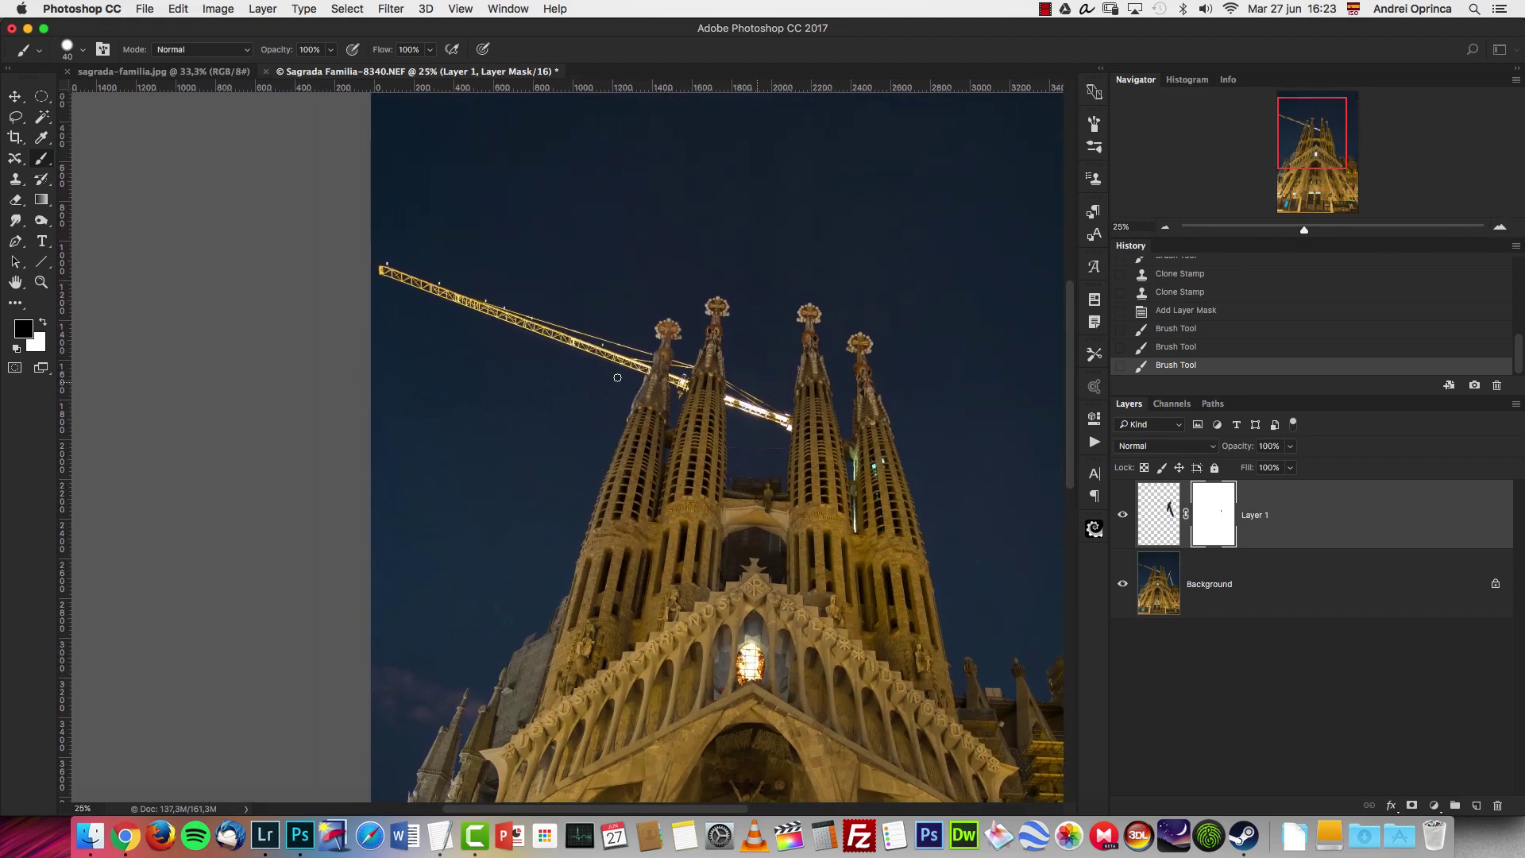
On Layer 1's pixels, lasso the crane arm outside the towers, cover it with sky using Content-Aware Move in Extend mode, and deselect.
click(1163, 519)
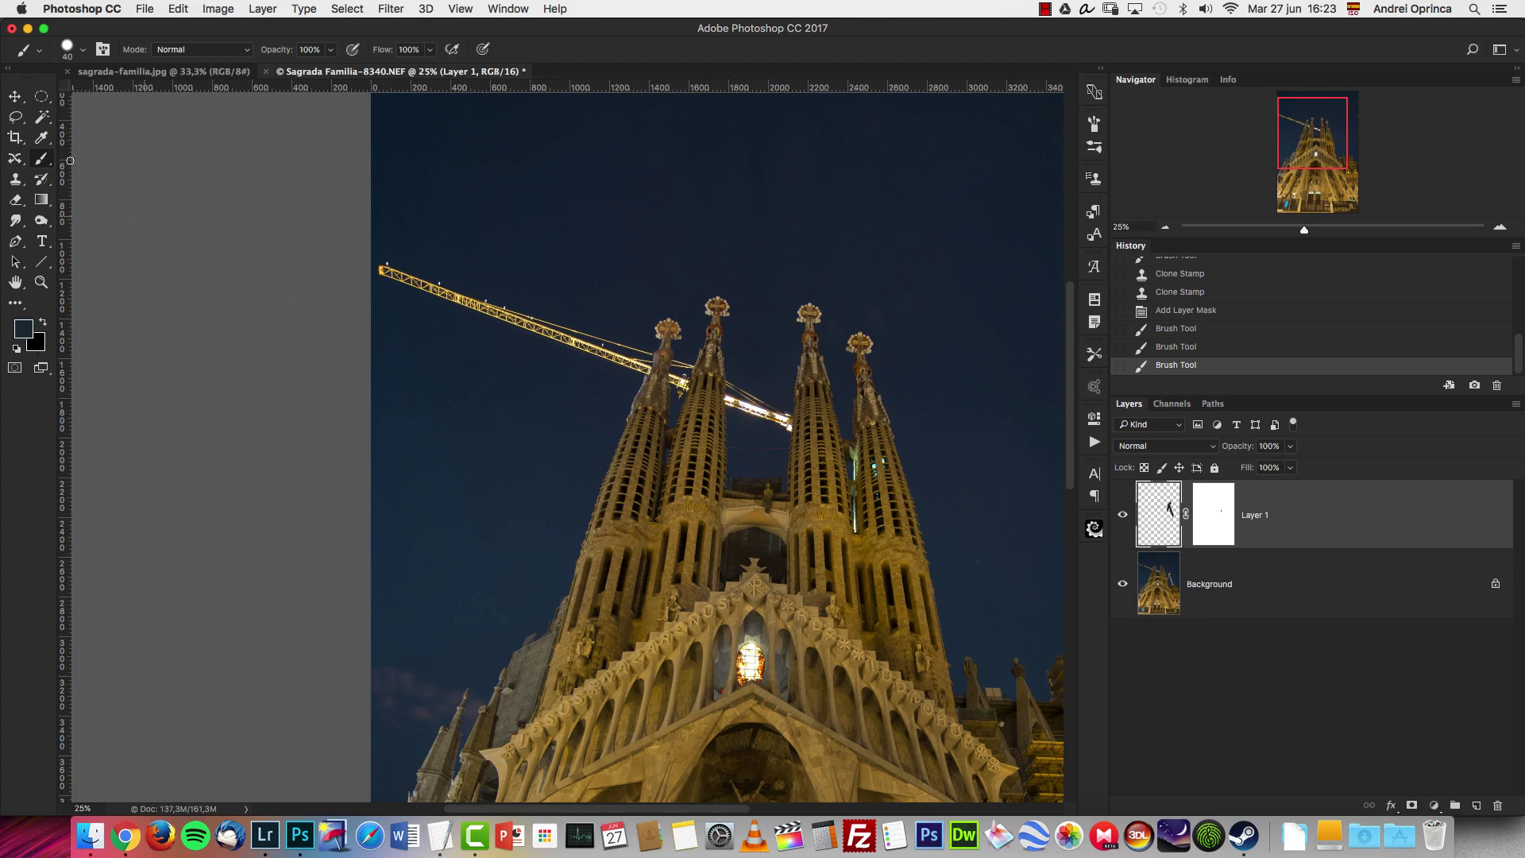
click(25, 159)
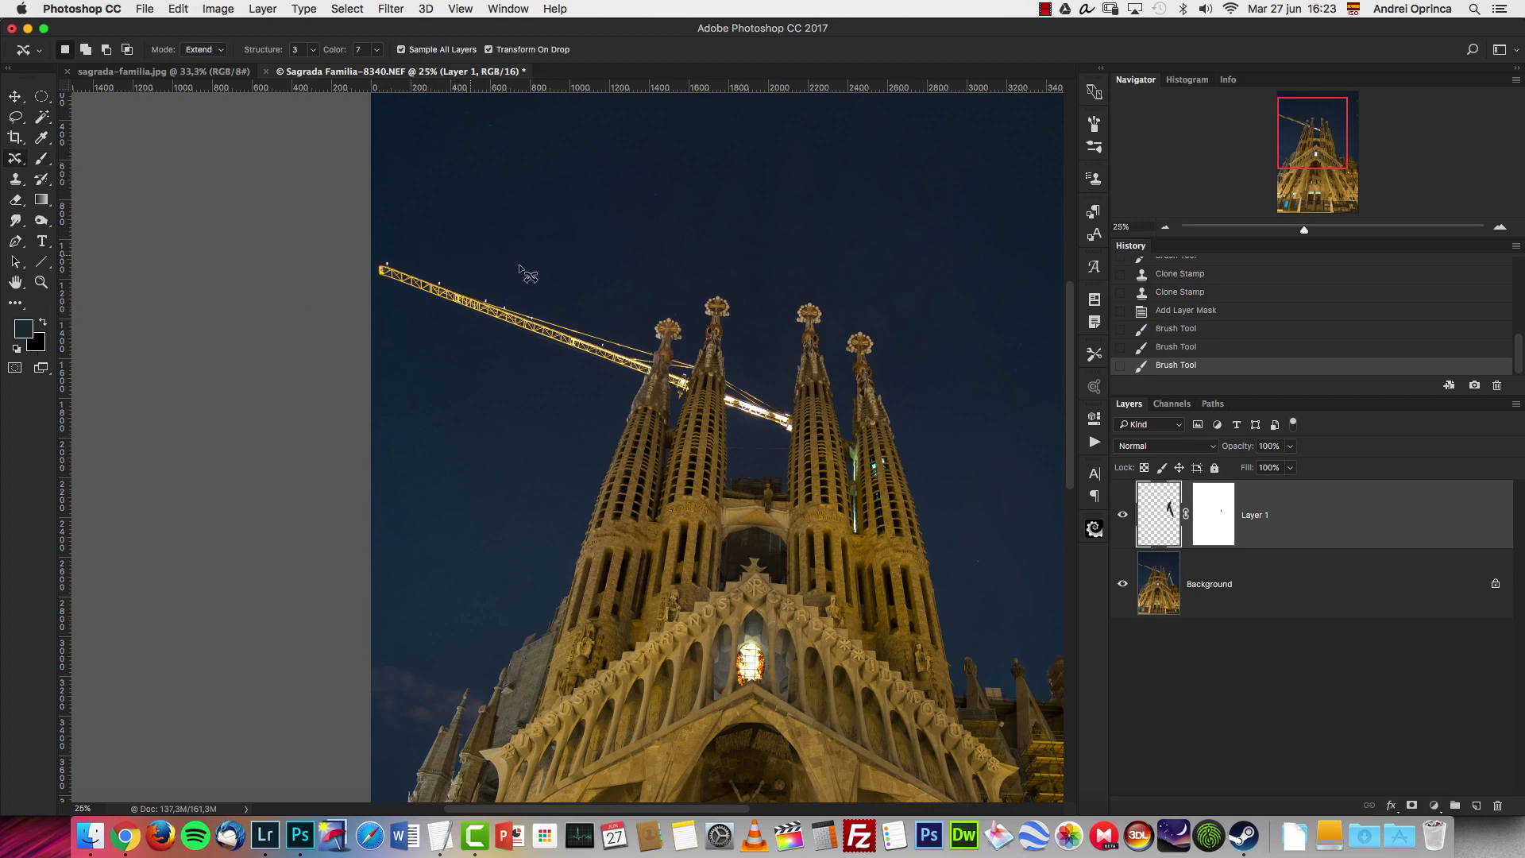
click(16, 118)
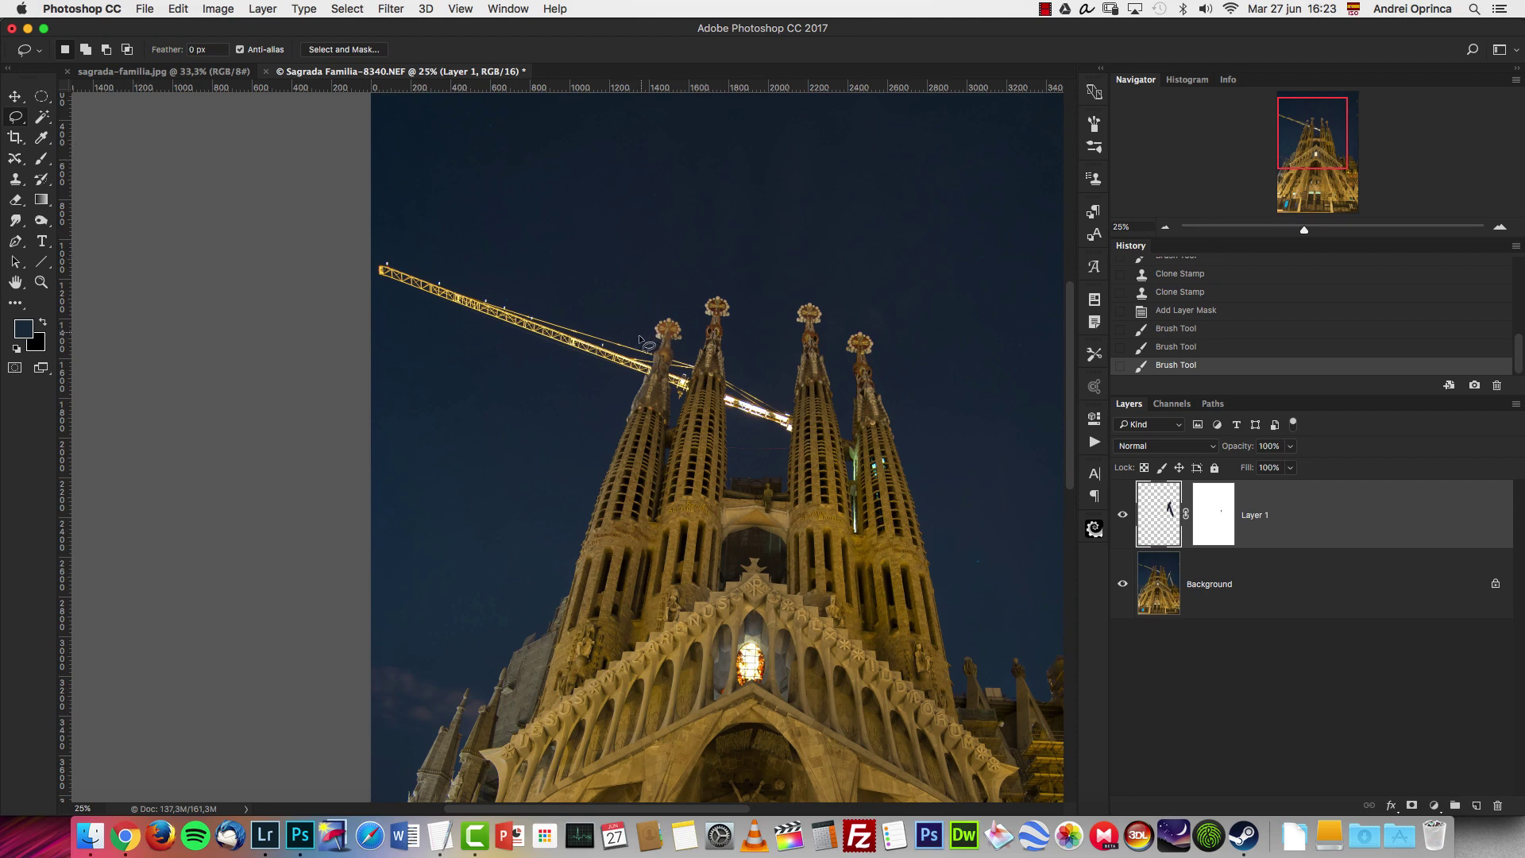
drag(627, 373, 624, 380)
mouse_move(517, 334)
mouse_down()
mouse_move(516, 221)
mouse_move(517, 333)
mouse_up()
key(j)
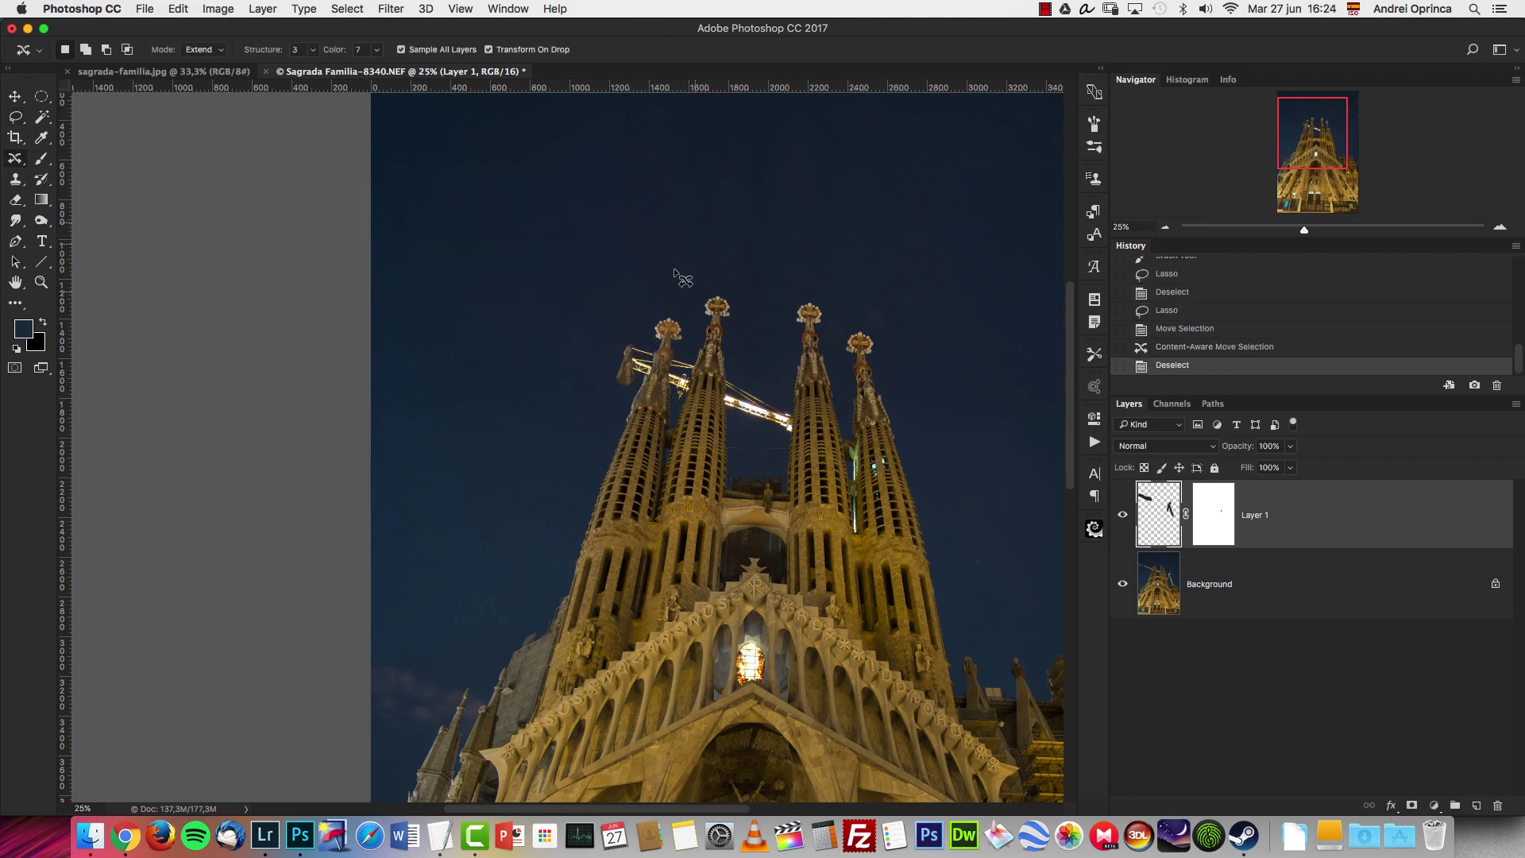
key(super+d)
Clone sampled sky over the remaining crane parts between the towers with the Clone Stamp.
key(b)
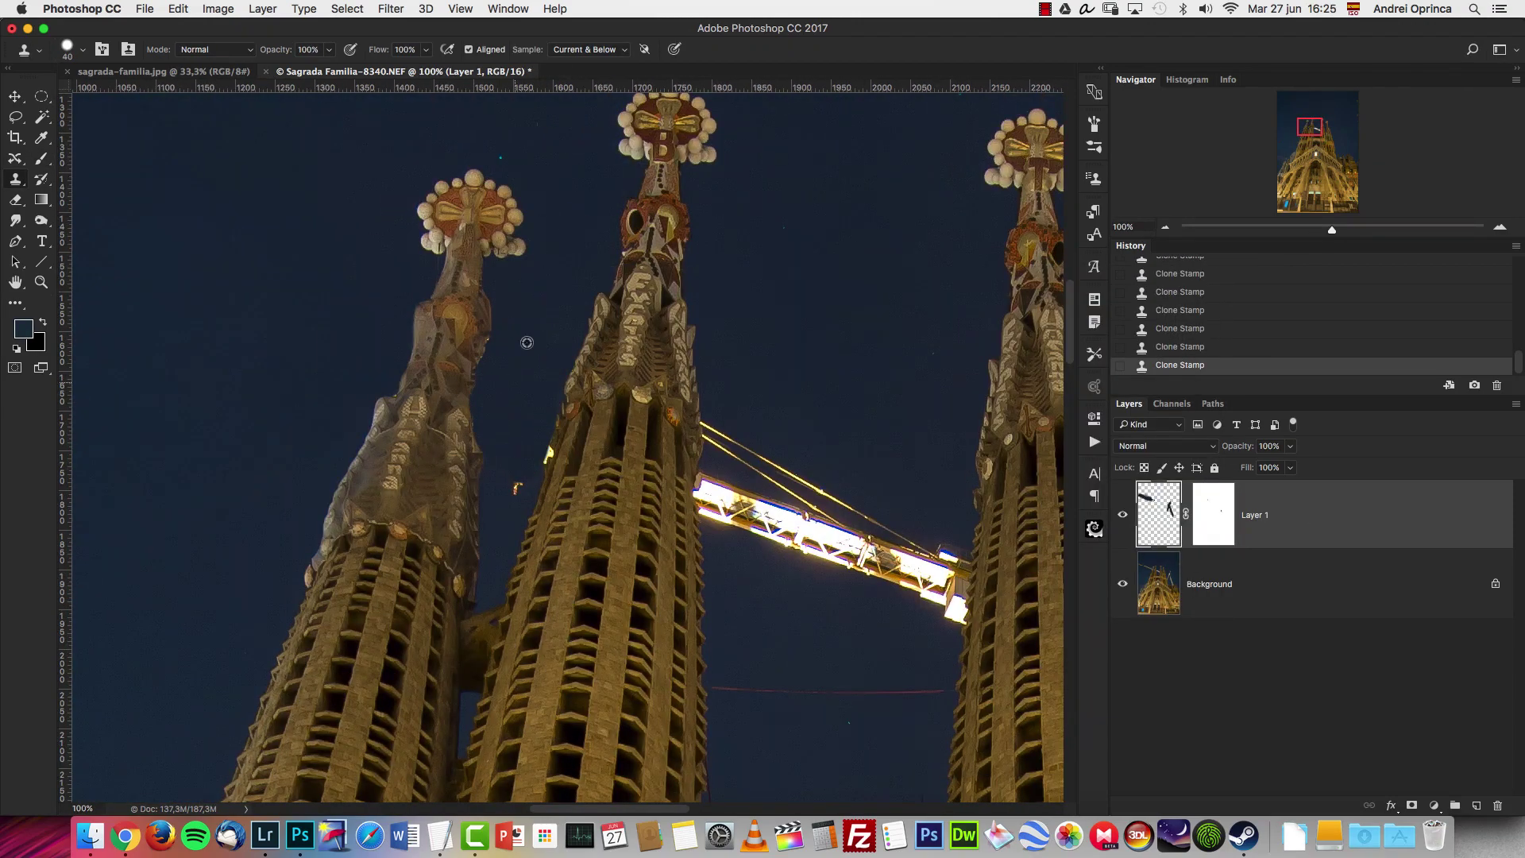
key(b)
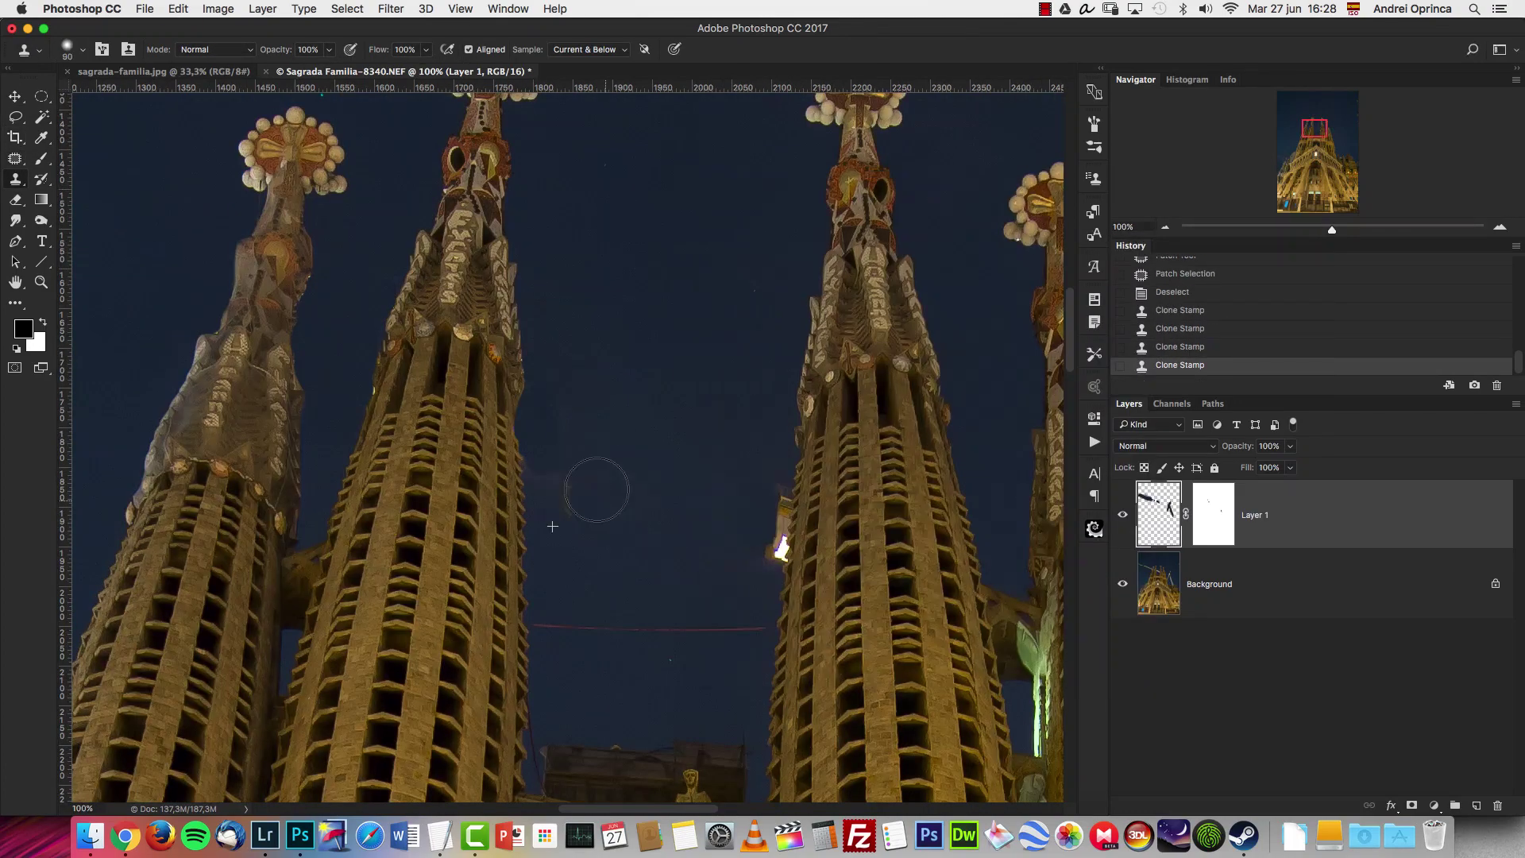
click(579, 486)
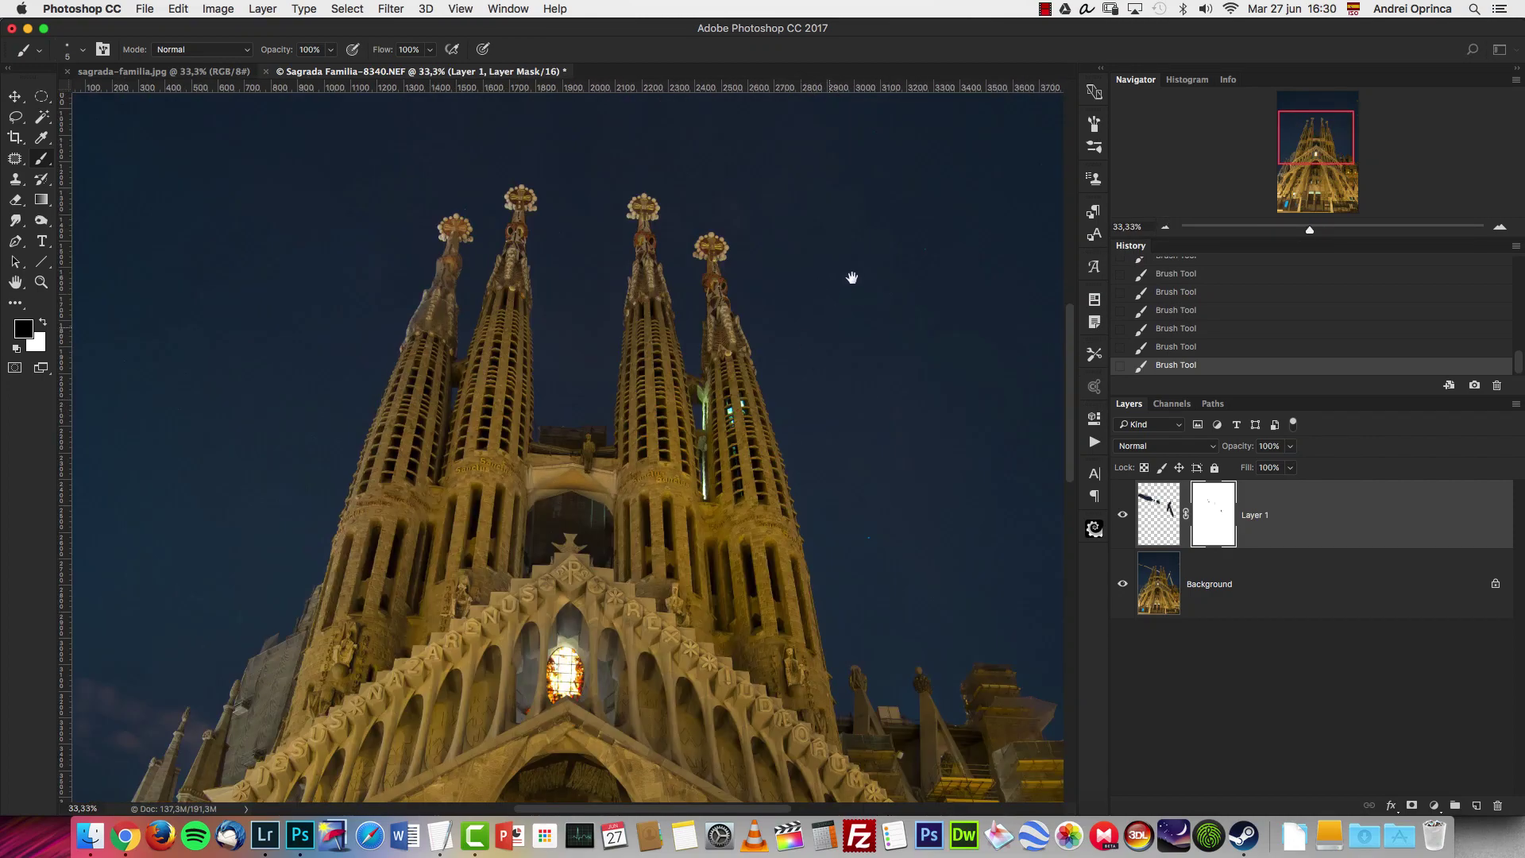
Sample clean sky with the Clone Stamp and cover the blotchy sky just above the rightmost spire.
scroll(835, 409, up, 5)
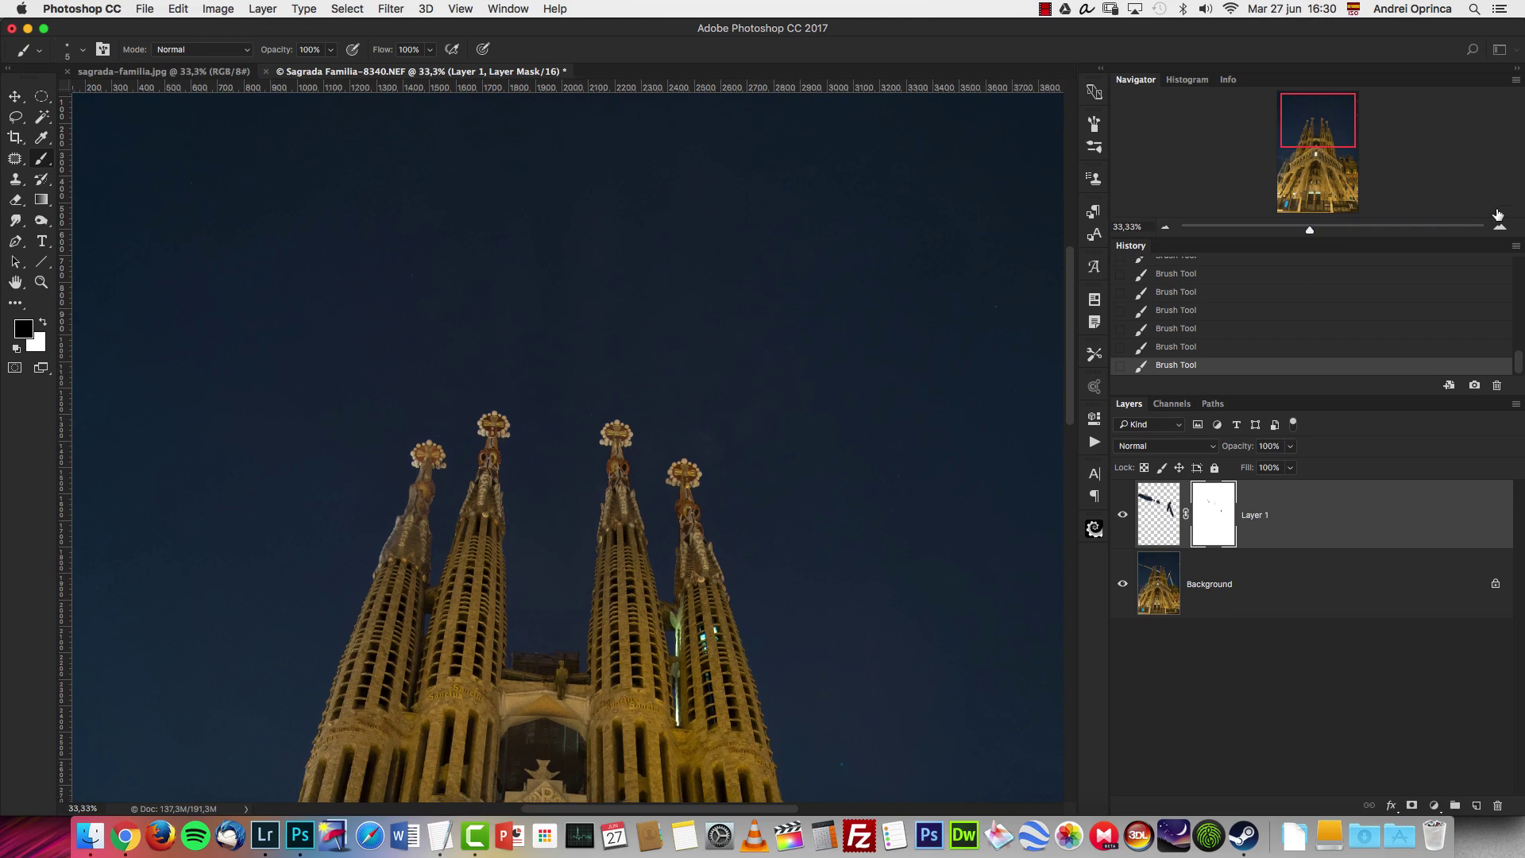
click(1500, 227)
click(1500, 227)
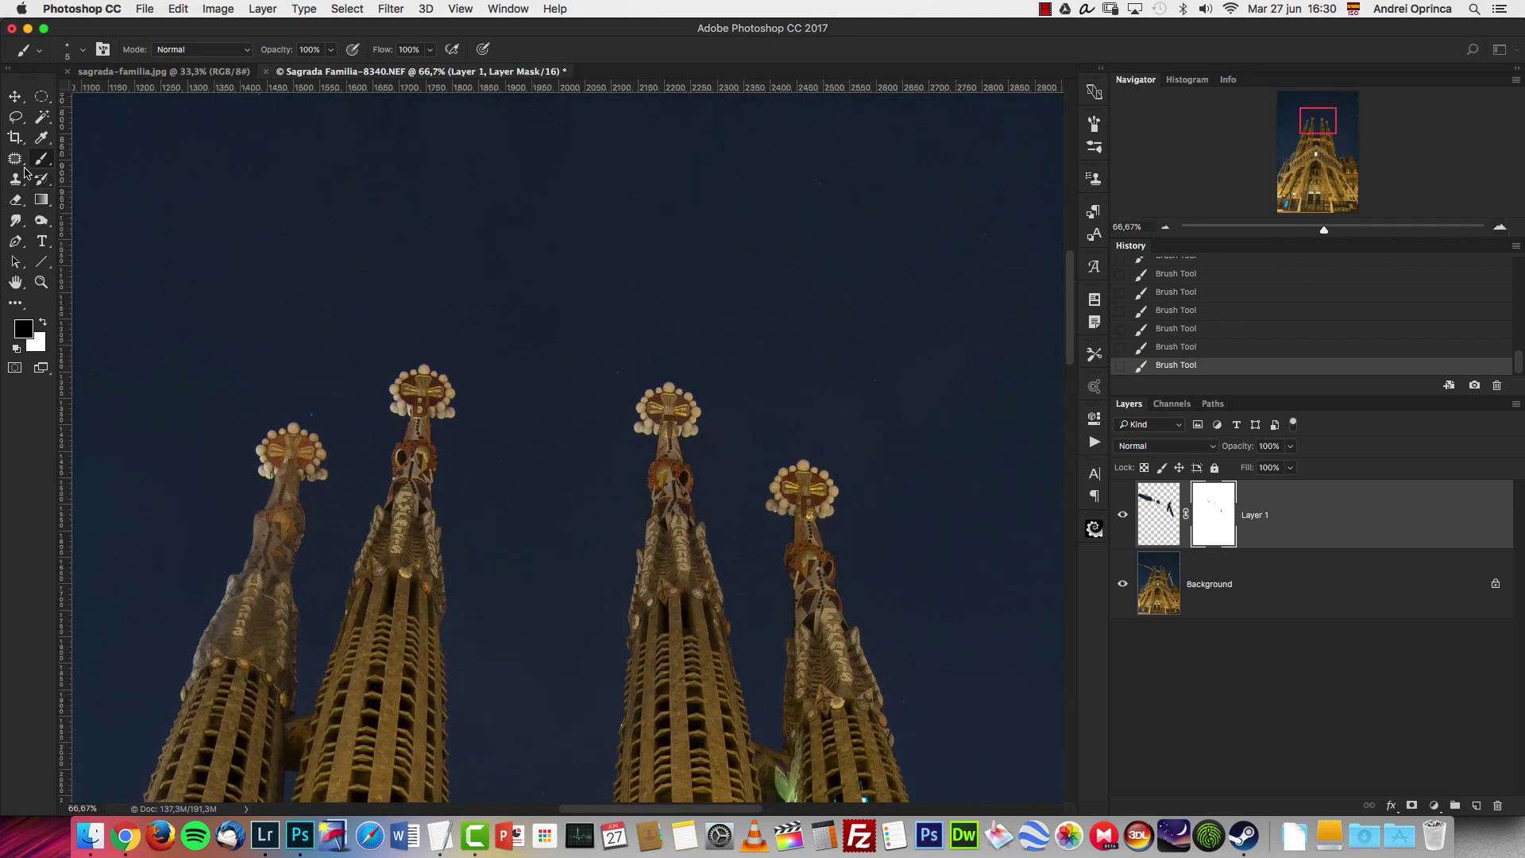
key(s)
drag(635, 352, 398, 312)
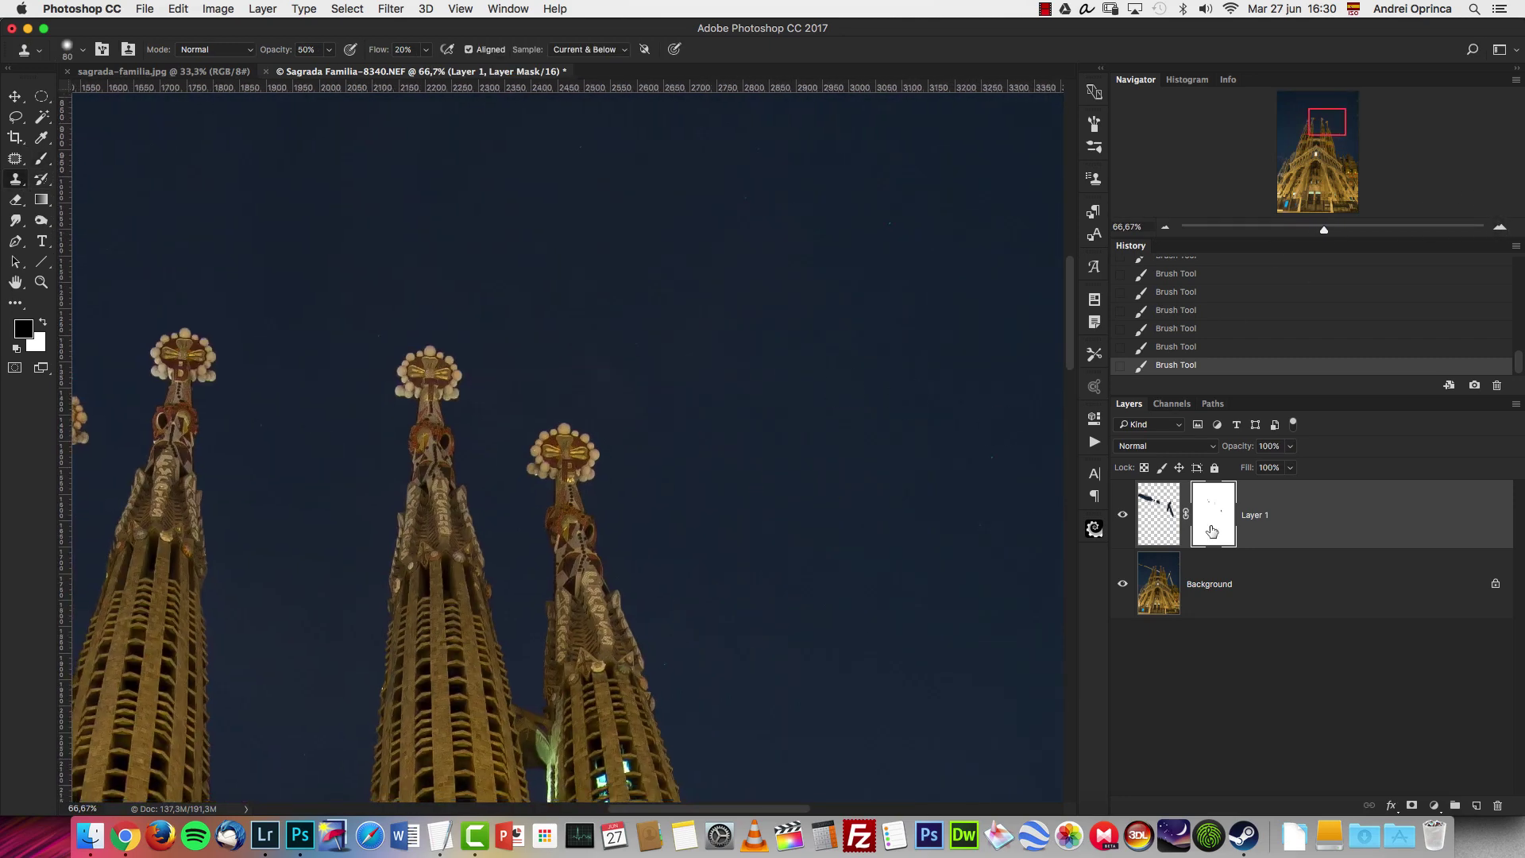
alt+click(786, 496)
click(597, 339)
Try cloning more sky beside the rightmost spire's top, then undo these four strokes.
click(647, 354)
click(666, 468)
click(657, 440)
click(677, 451)
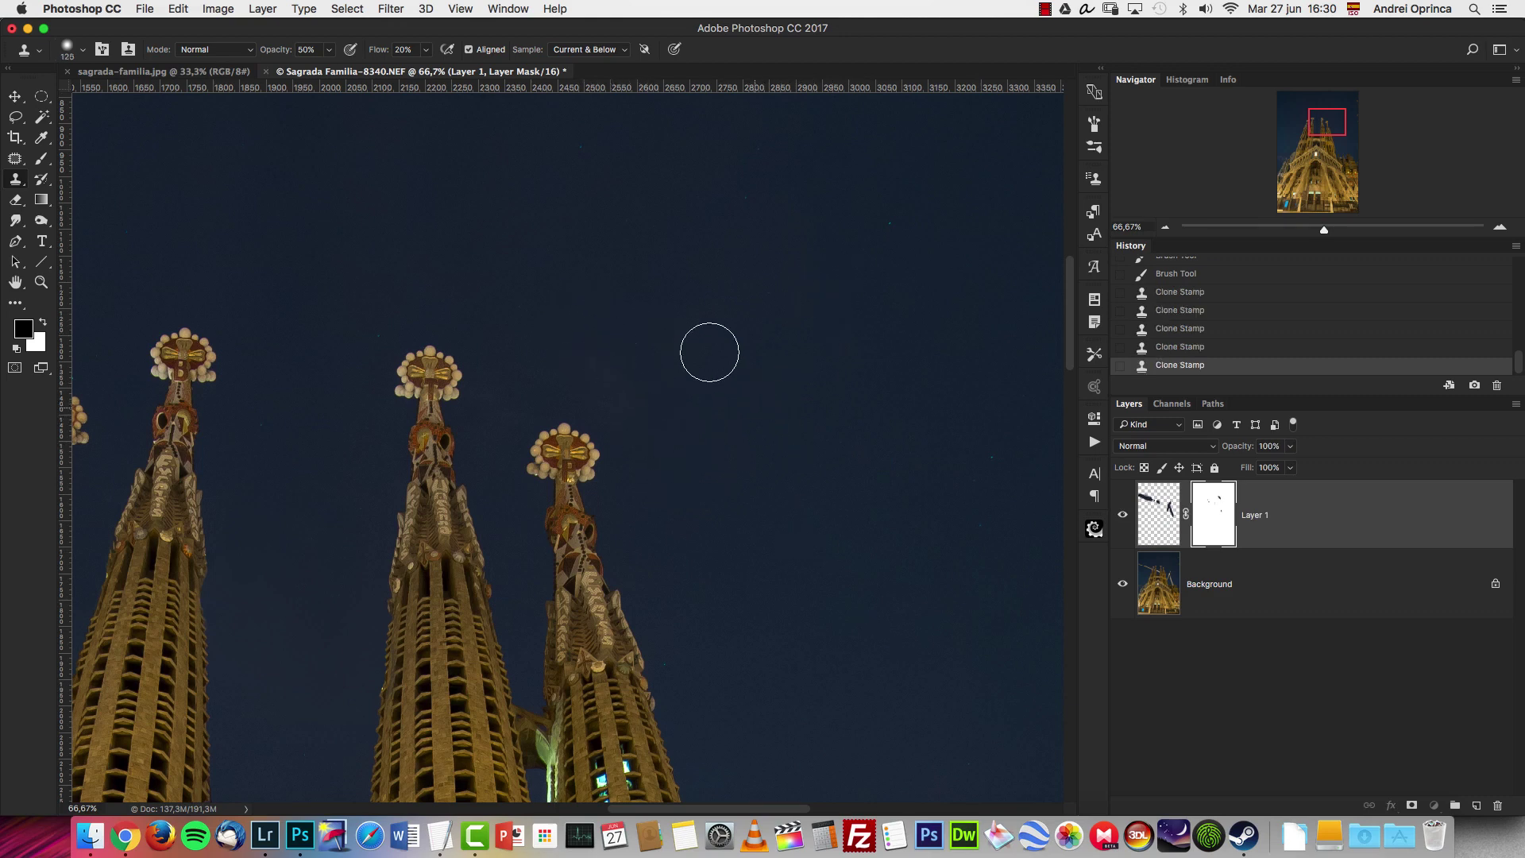
key(alt+super+z)
key(alt+super+z)
key(alt+super+z)
key(alt+super+z)
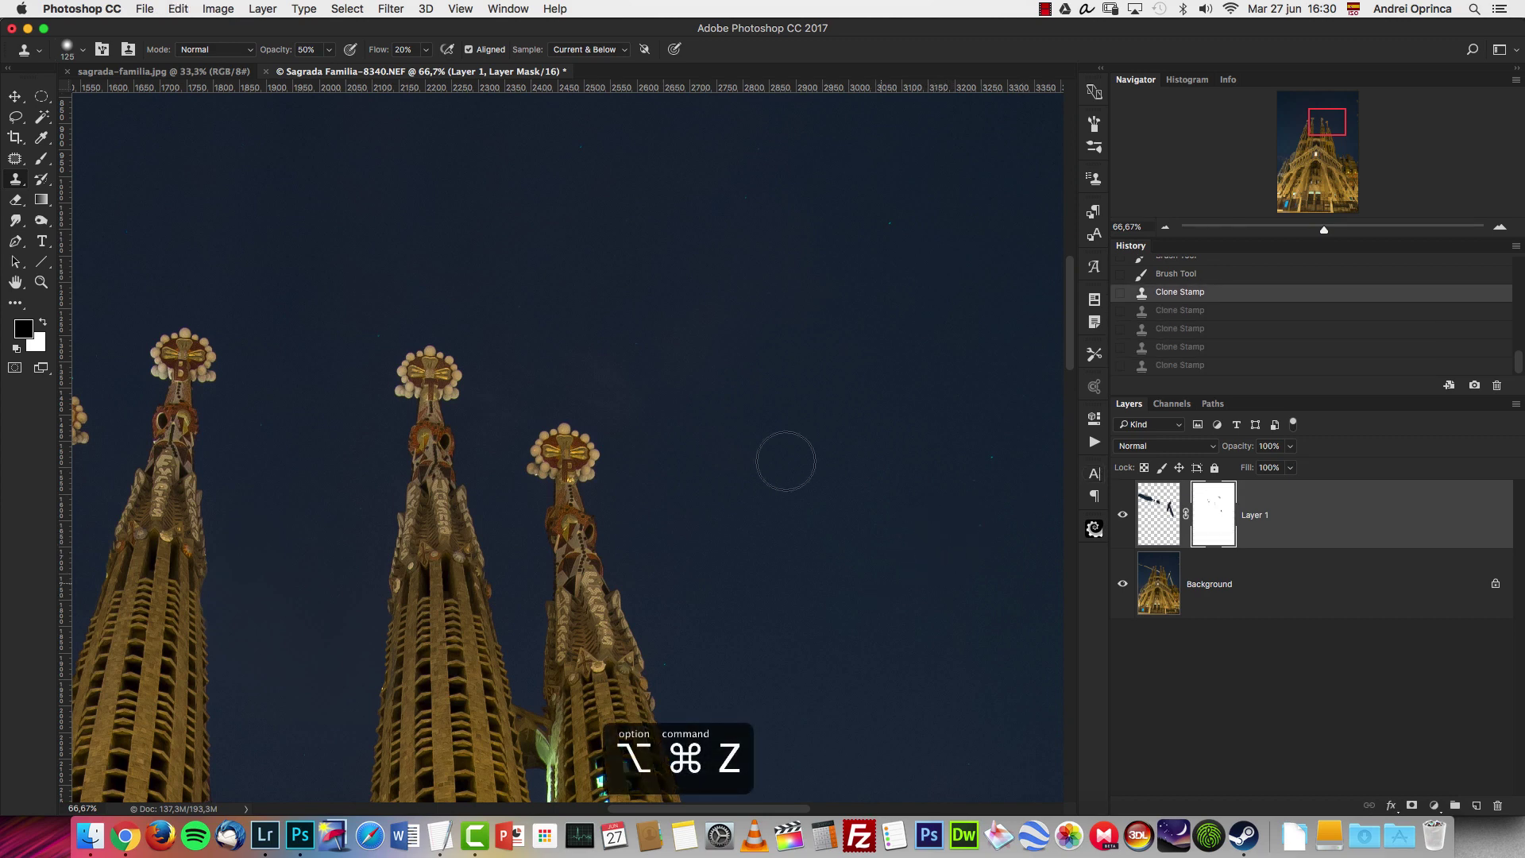
Clone sky over the uneven patches above and beside the two rightmost spires and check the area at 100% and 33.33%.
click(705, 391)
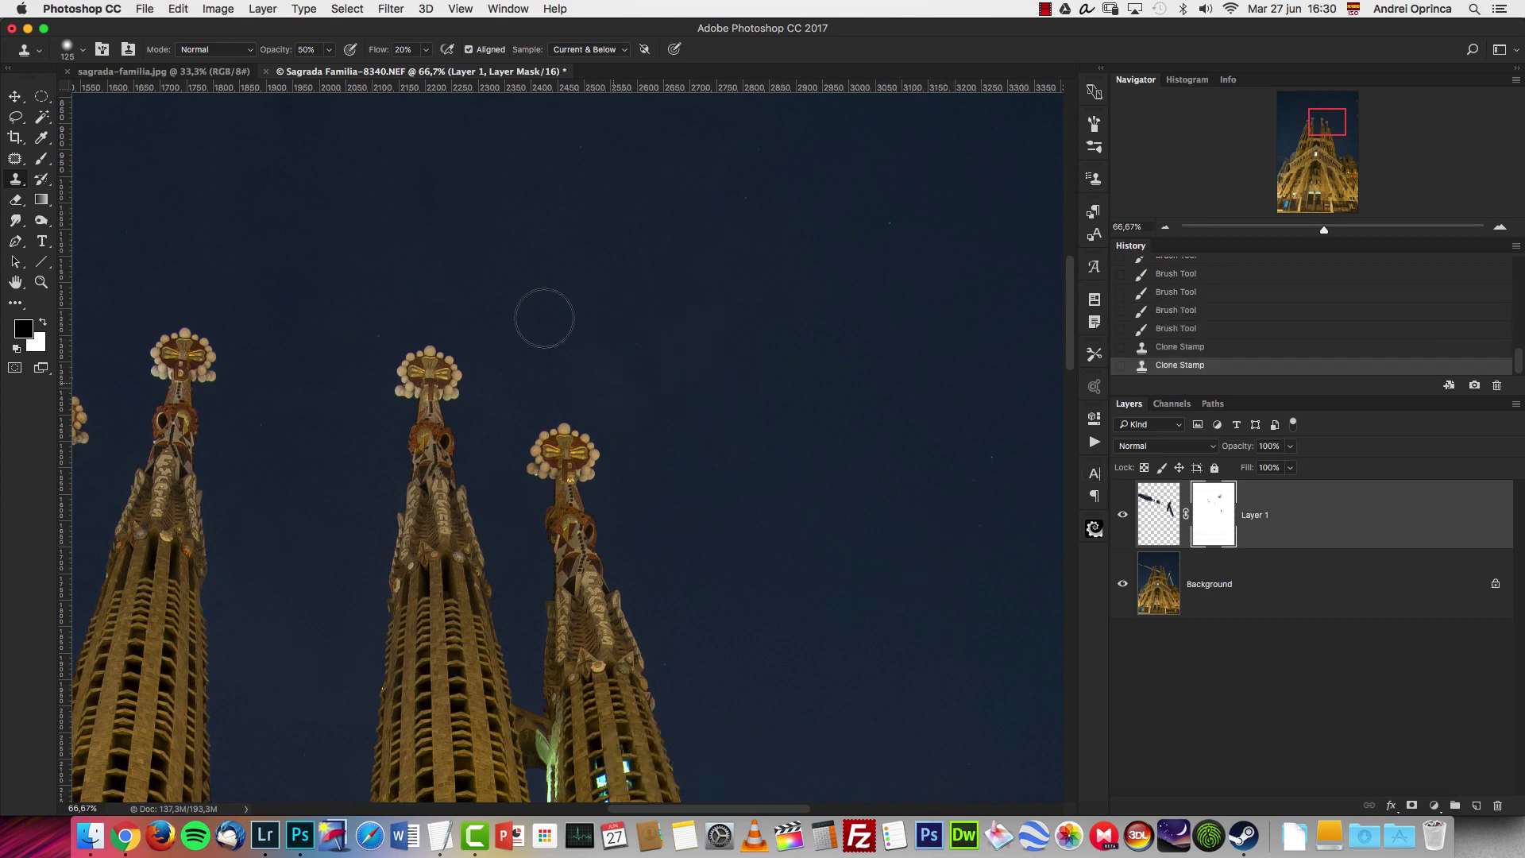
click(725, 323)
click(467, 194)
click(668, 350)
click(671, 437)
key(super+1)
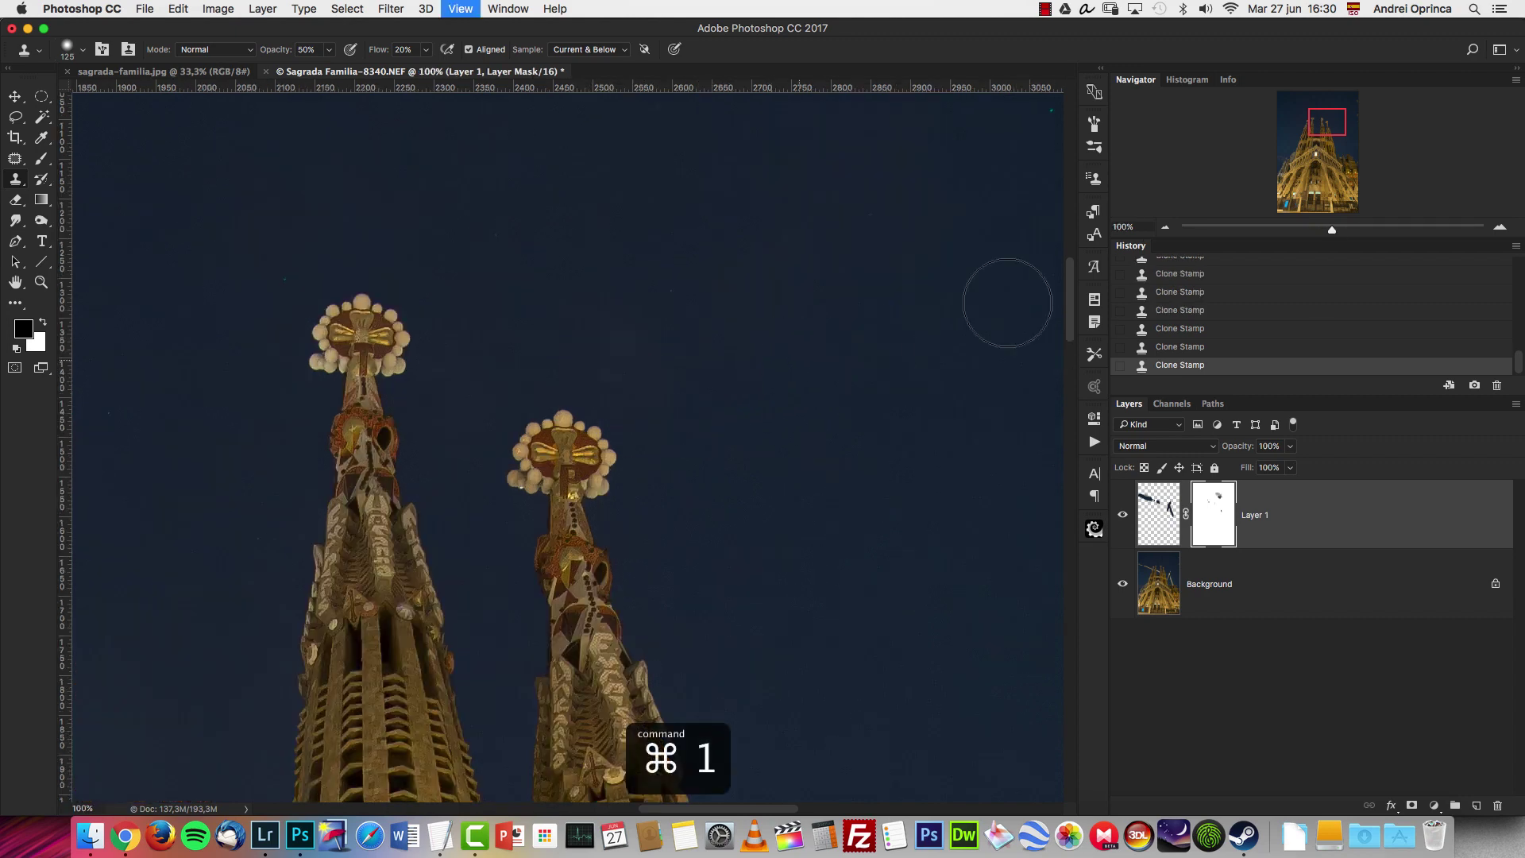
click(1165, 227)
click(1165, 228)
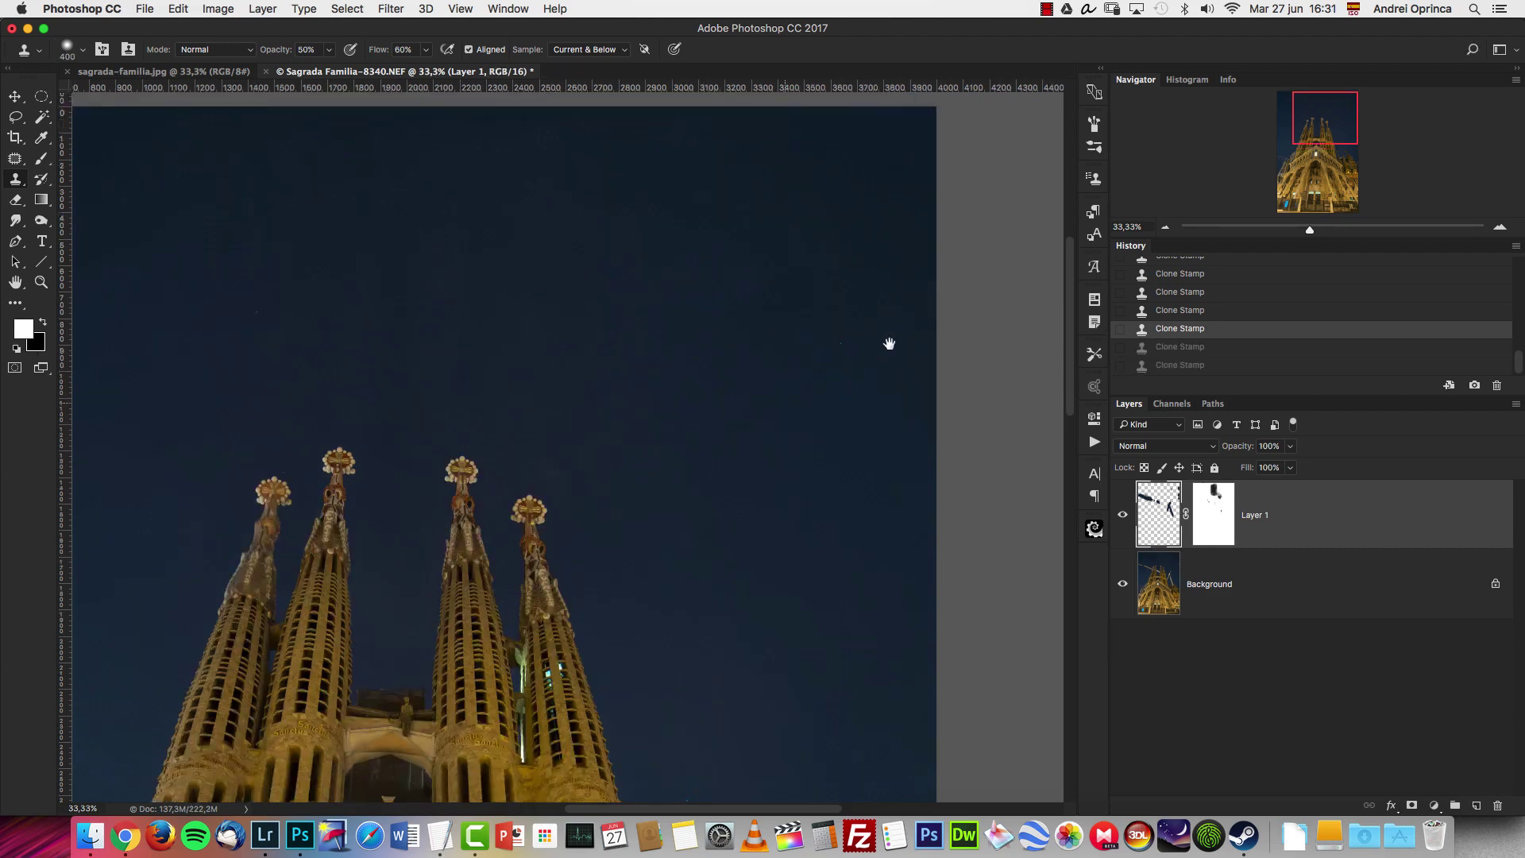
Switch to Lightroom and open the darker exposure Sagrada Familia-8339.NEF for editing in Photoshop CC 2017.
scroll(887, 334, down, 5)
scroll(930, 208, down, 5)
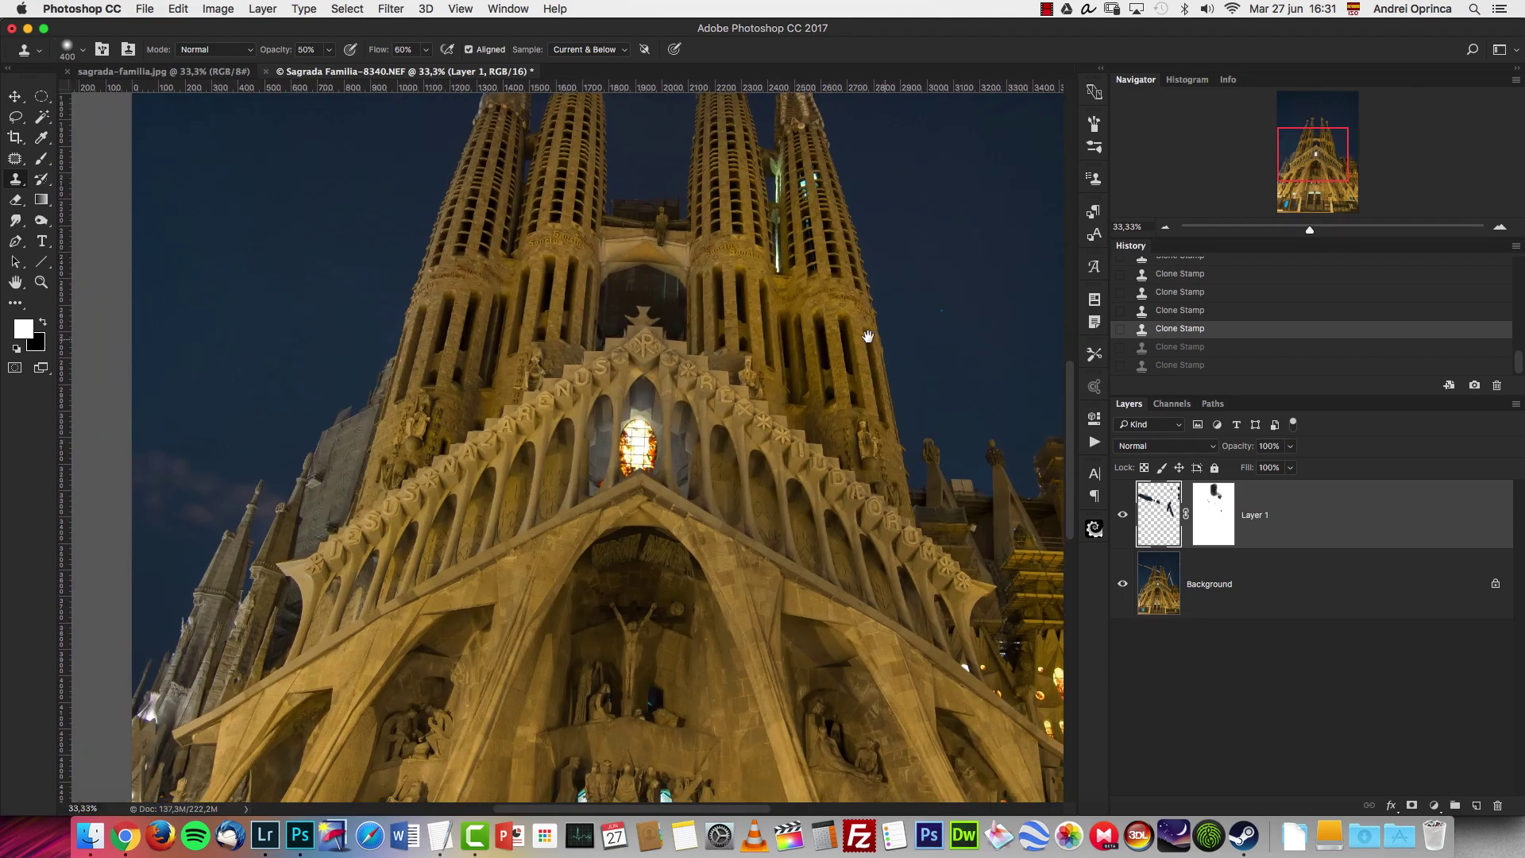
click(14, 98)
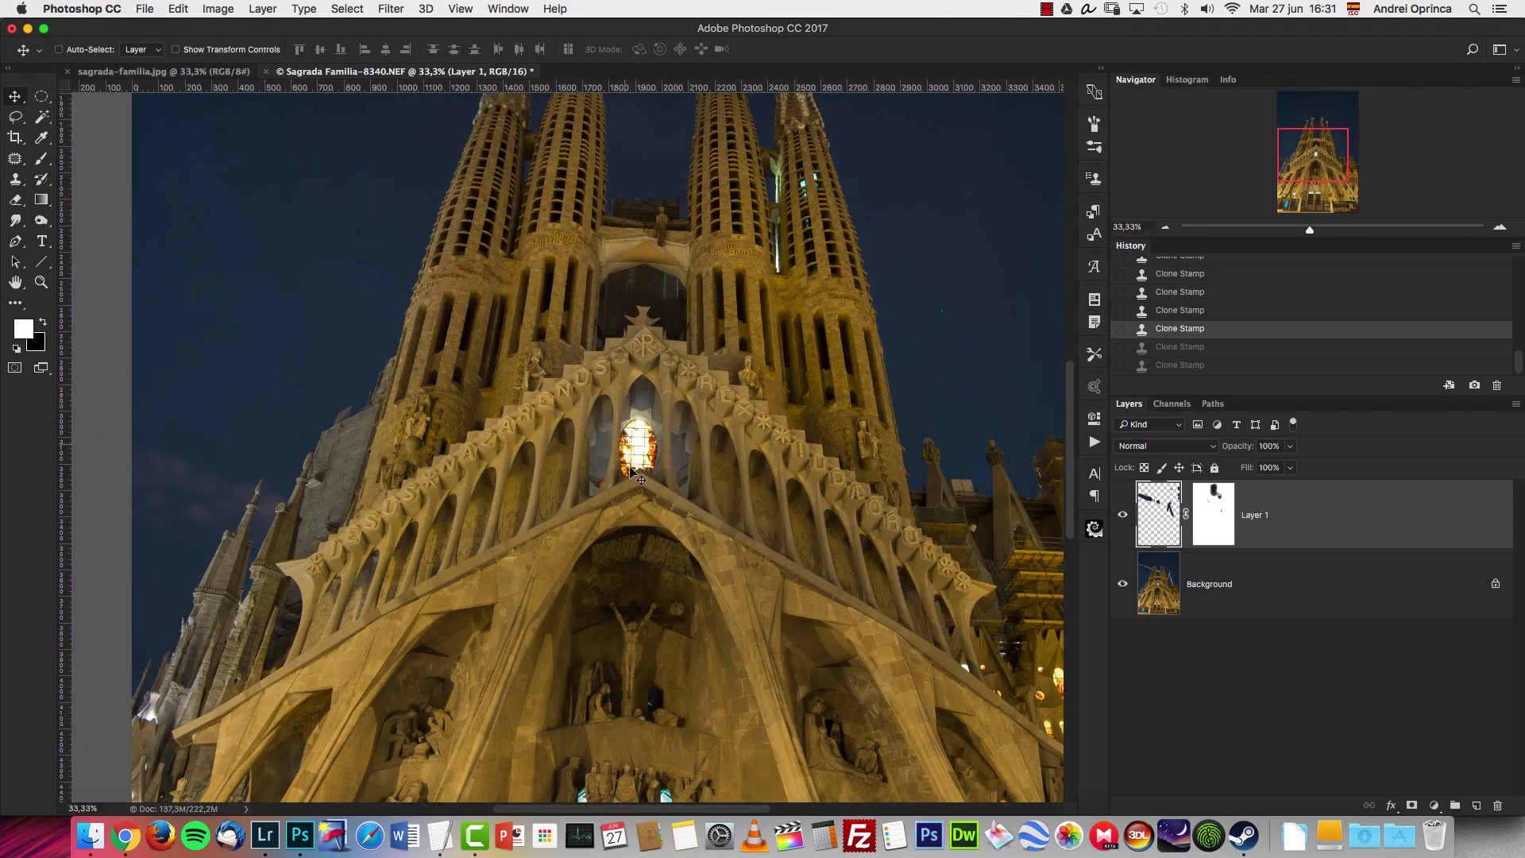
key(super+Tab)
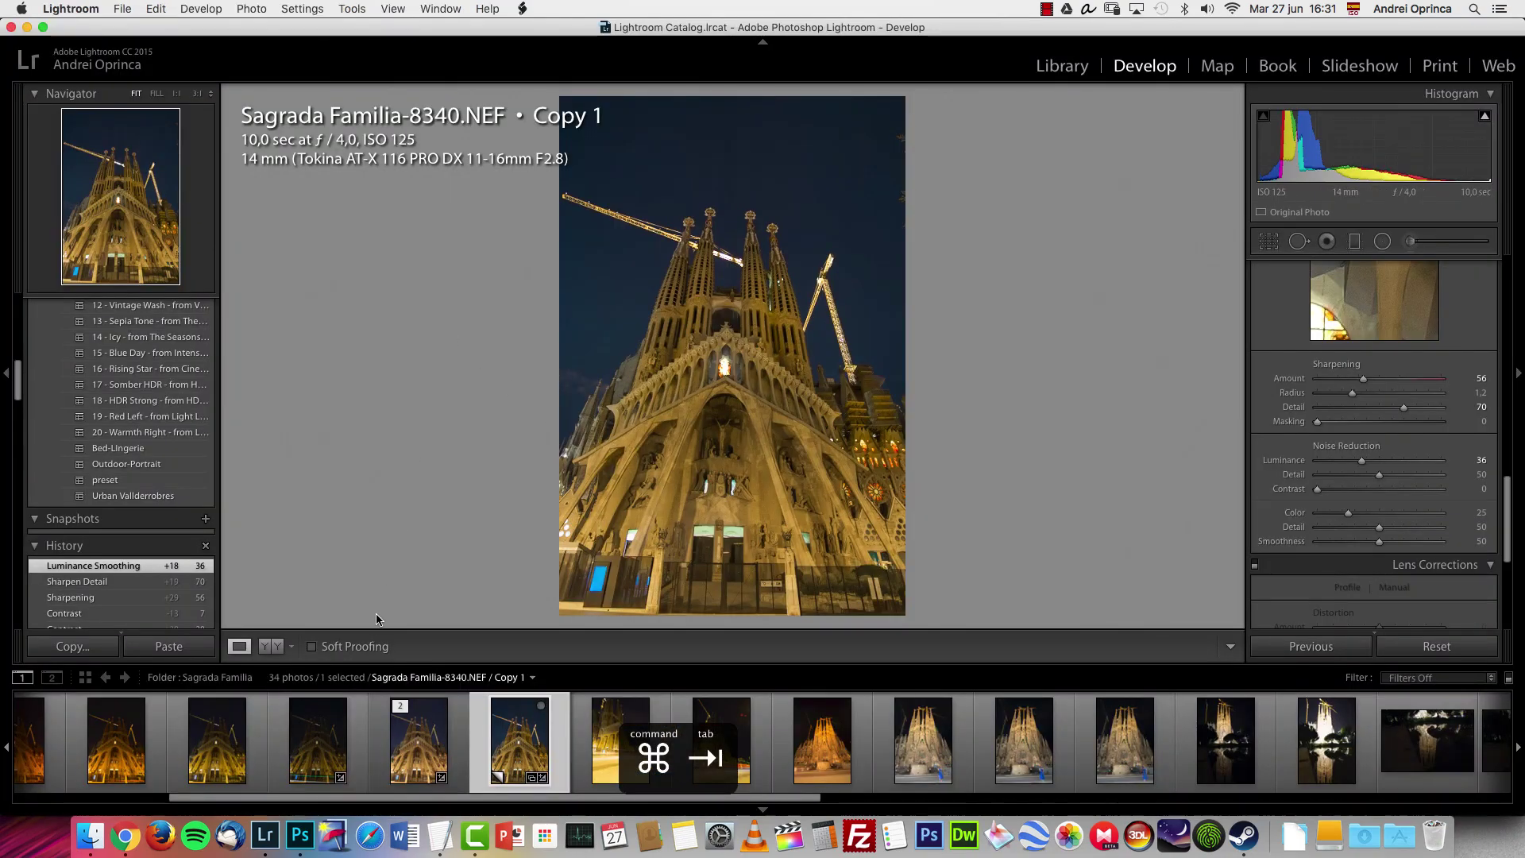
click(332, 746)
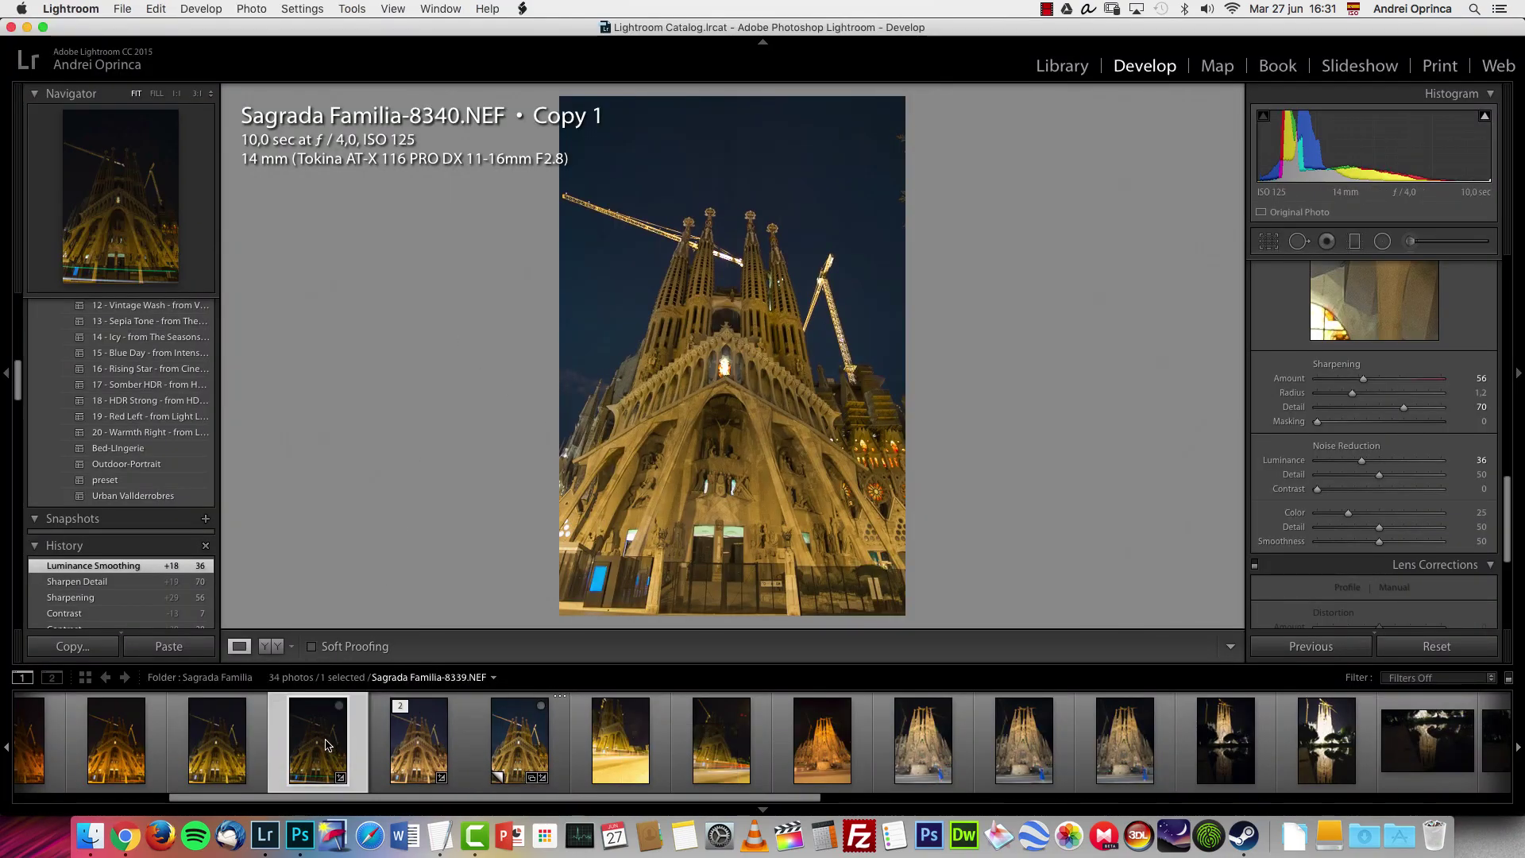
right_click(679, 335)
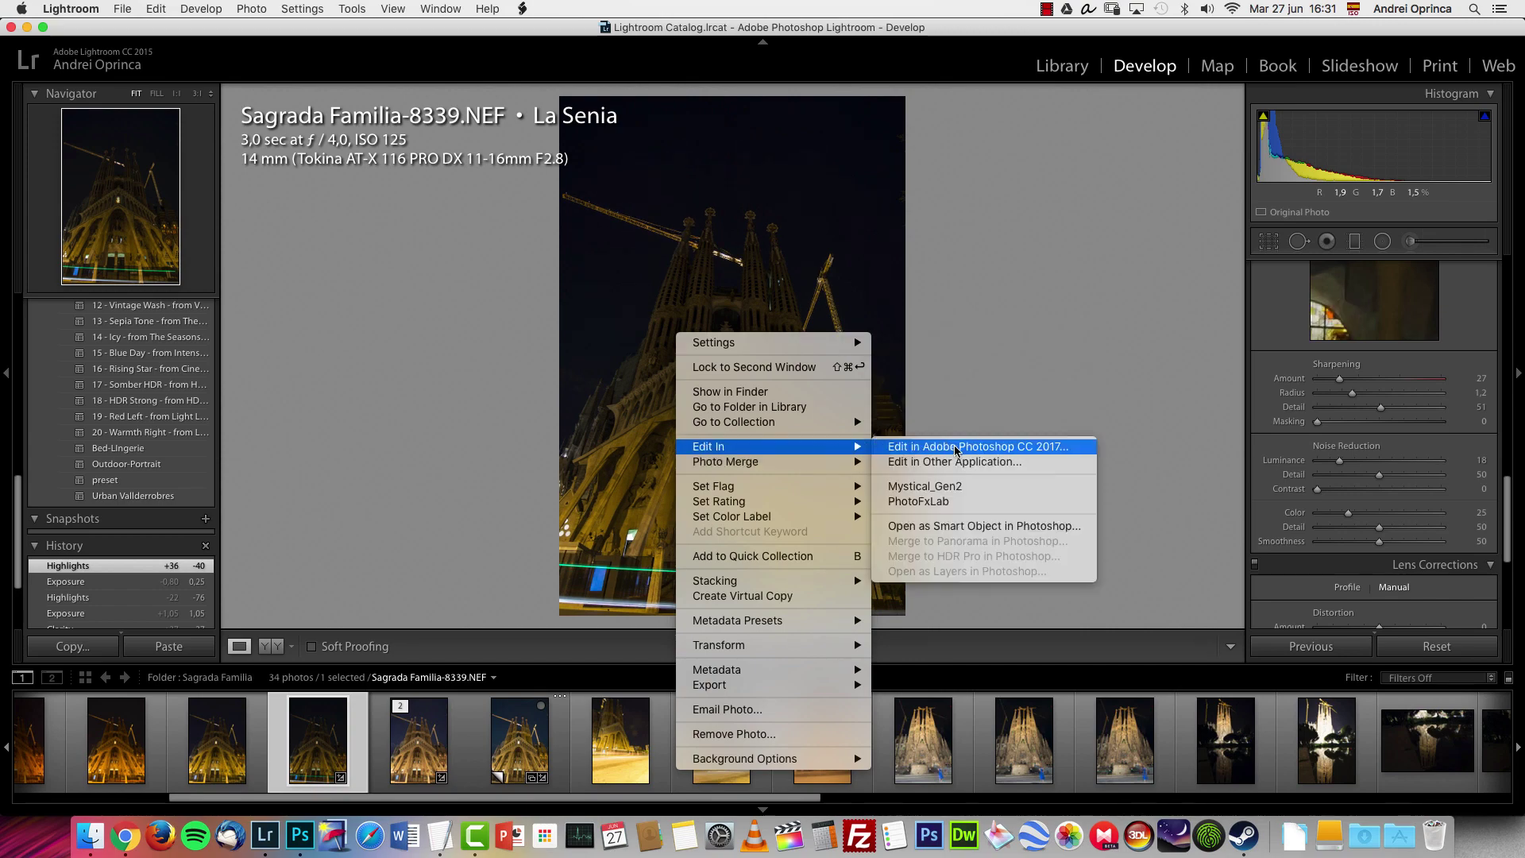
Close Sagrada Familia-8339.NEF without saving and paste its cut image as a new layer in Sagrada Familia-8340.NEF.
key(super+w)
click(708, 287)
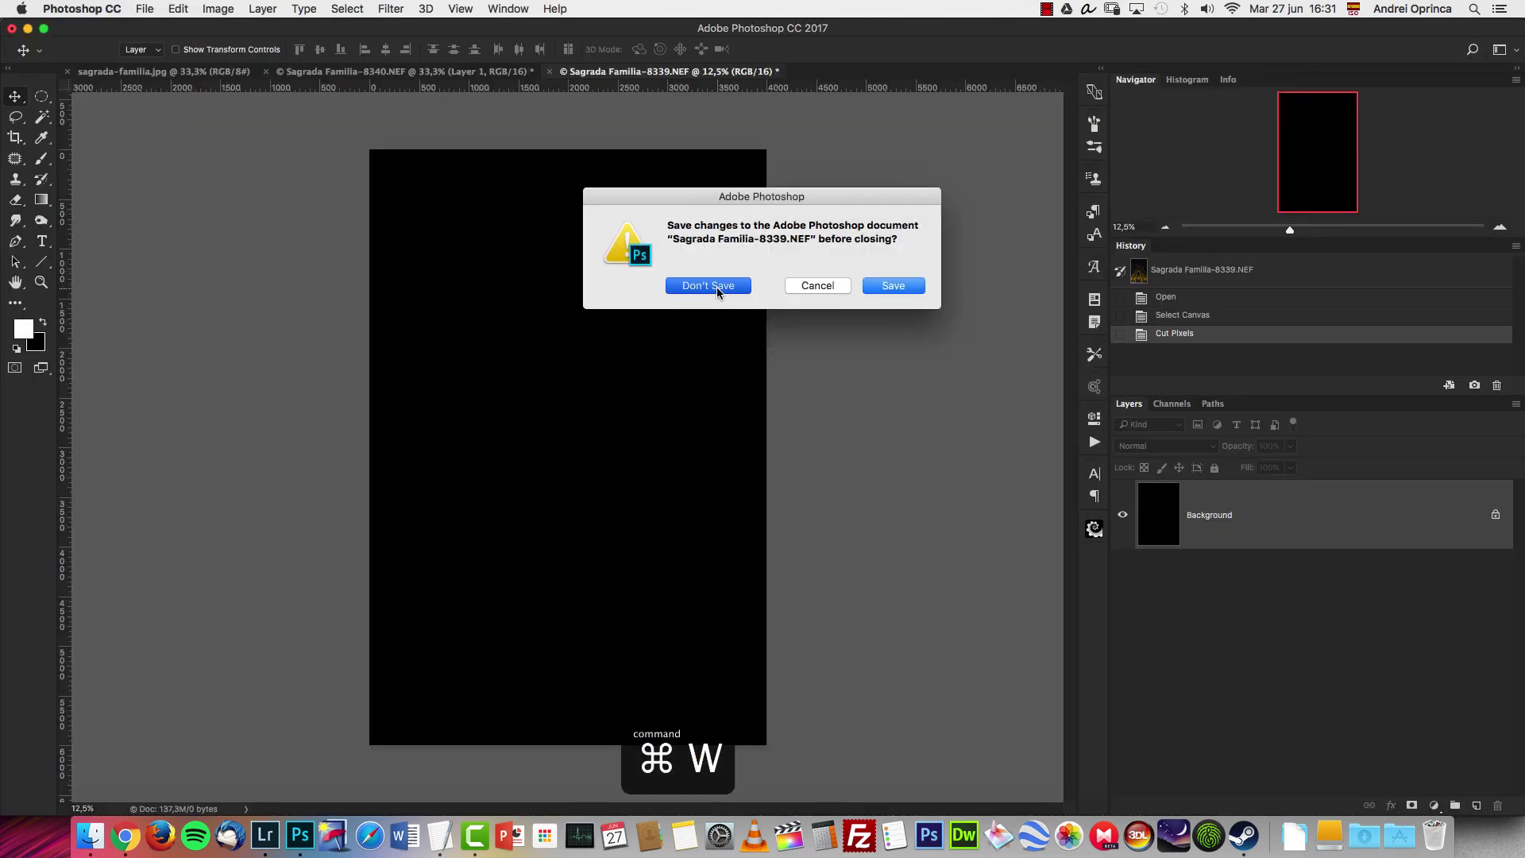
key(super+v)
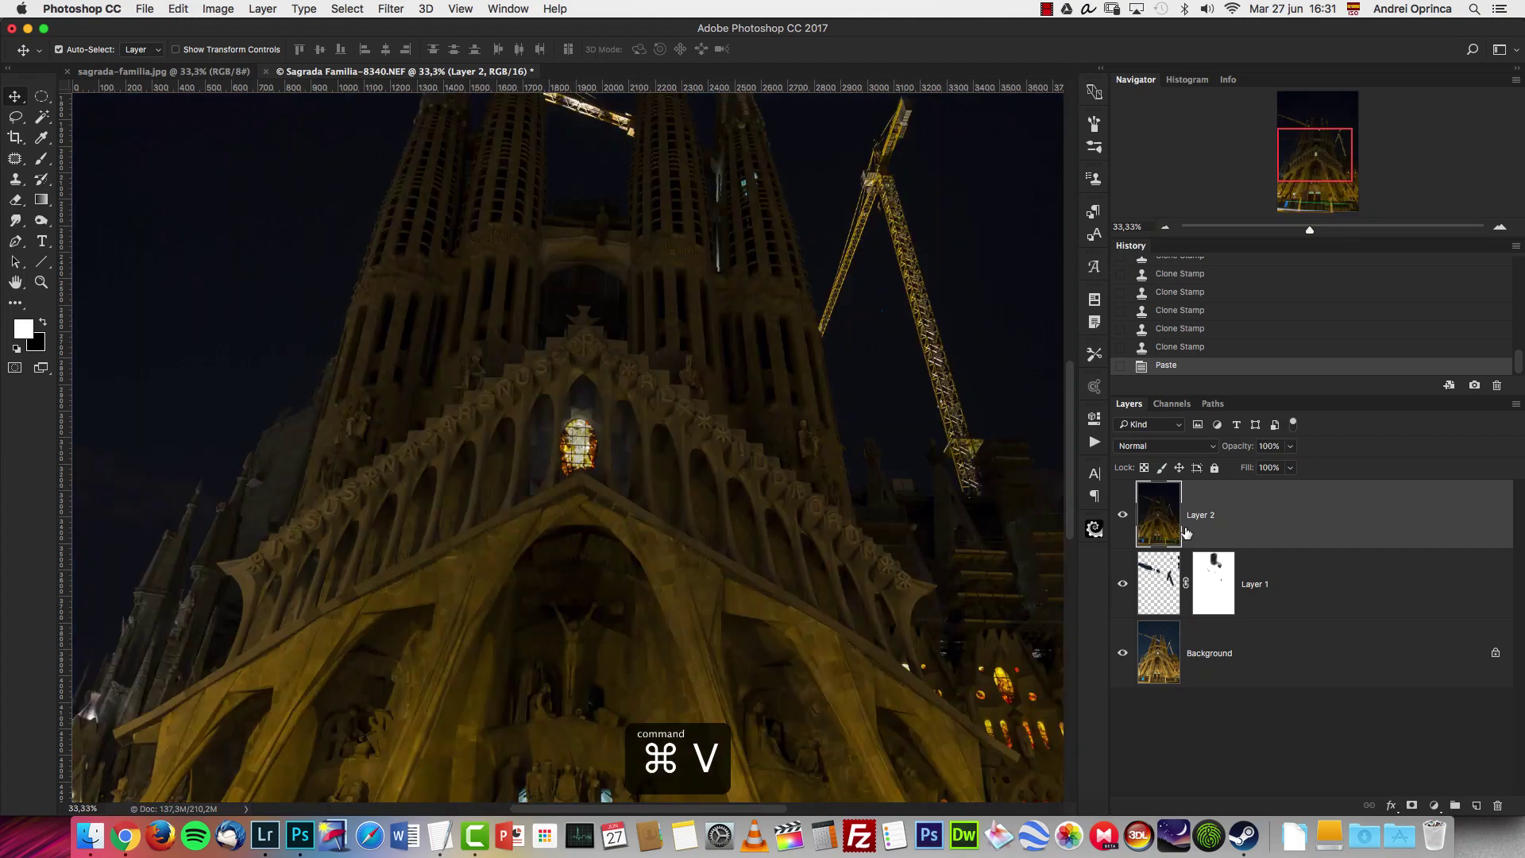
Add a black layer mask to Layer 2 and lower its density to let the darker exposure show through partly.
key(super+1)
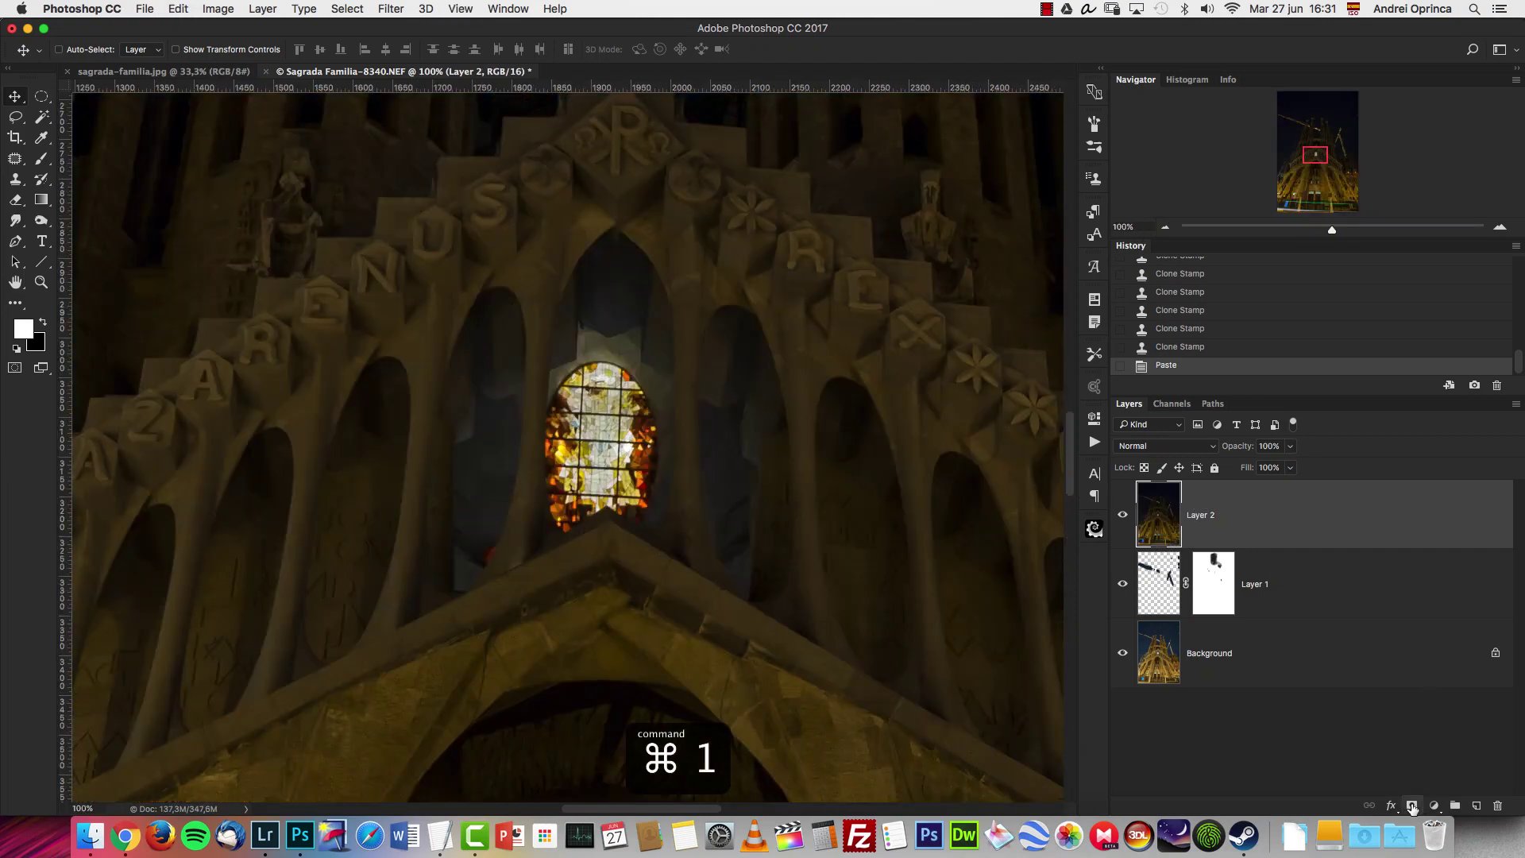
alt+click(1412, 805)
double_click(1216, 512)
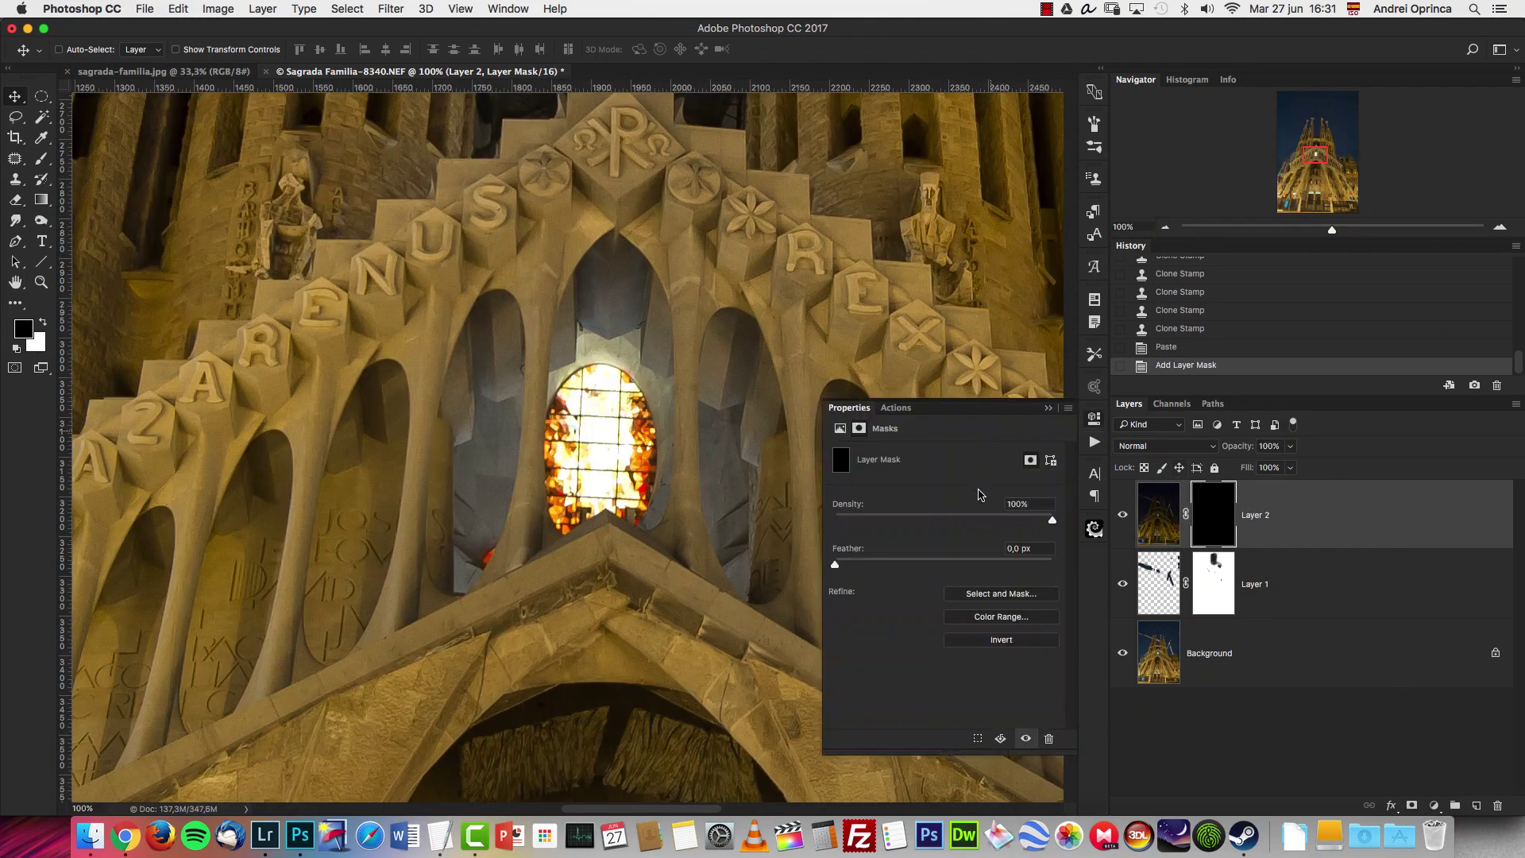
click(1006, 519)
key(super+1)
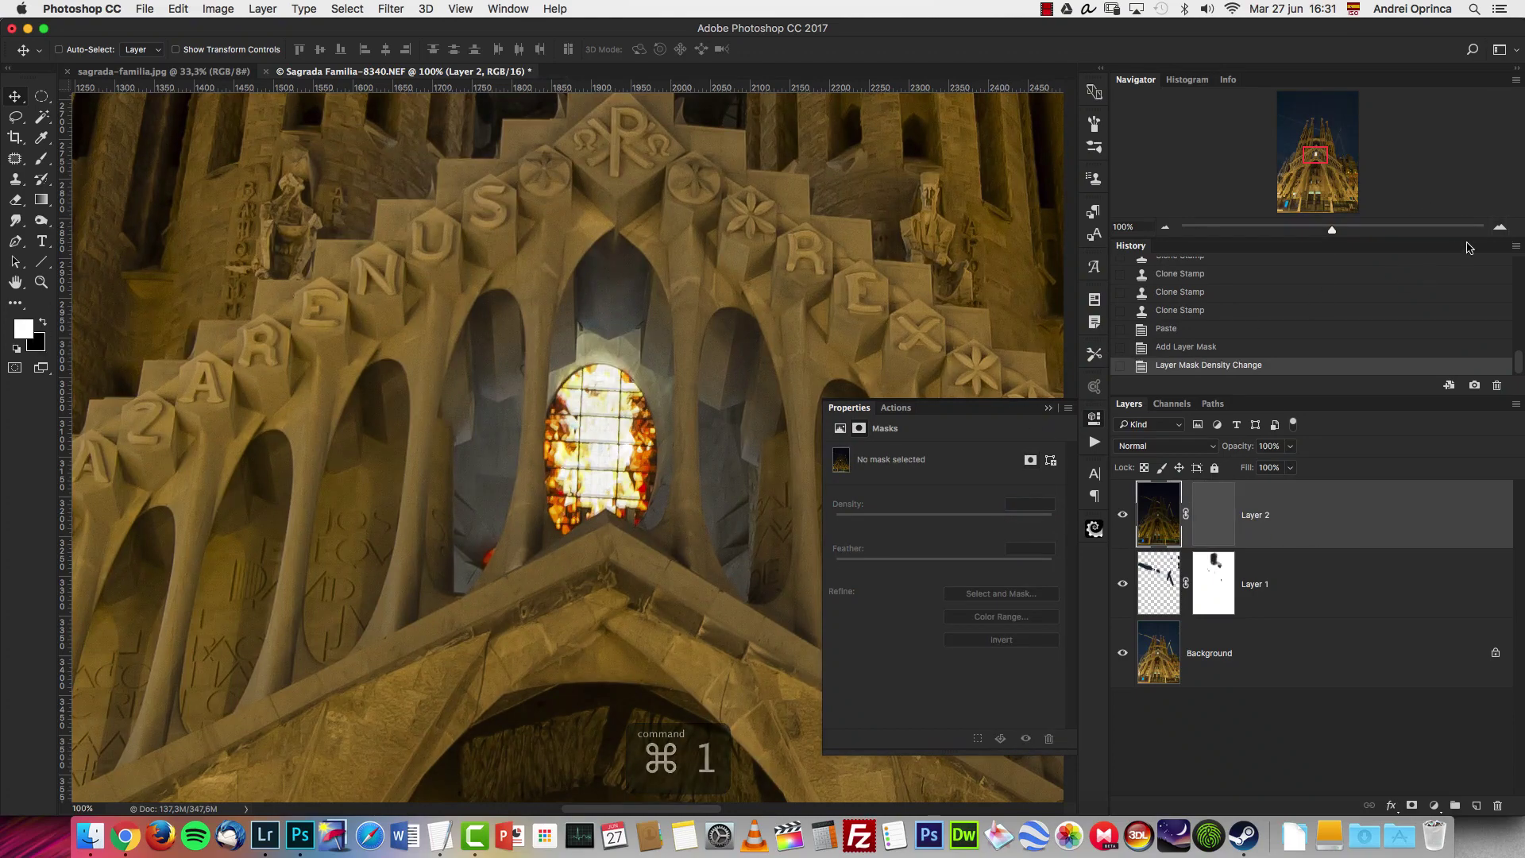
Nudge Layer 2's image up and slightly left to align the stained-glass window, and compare with the mask disabled and enabled.
click(1500, 226)
click(1049, 408)
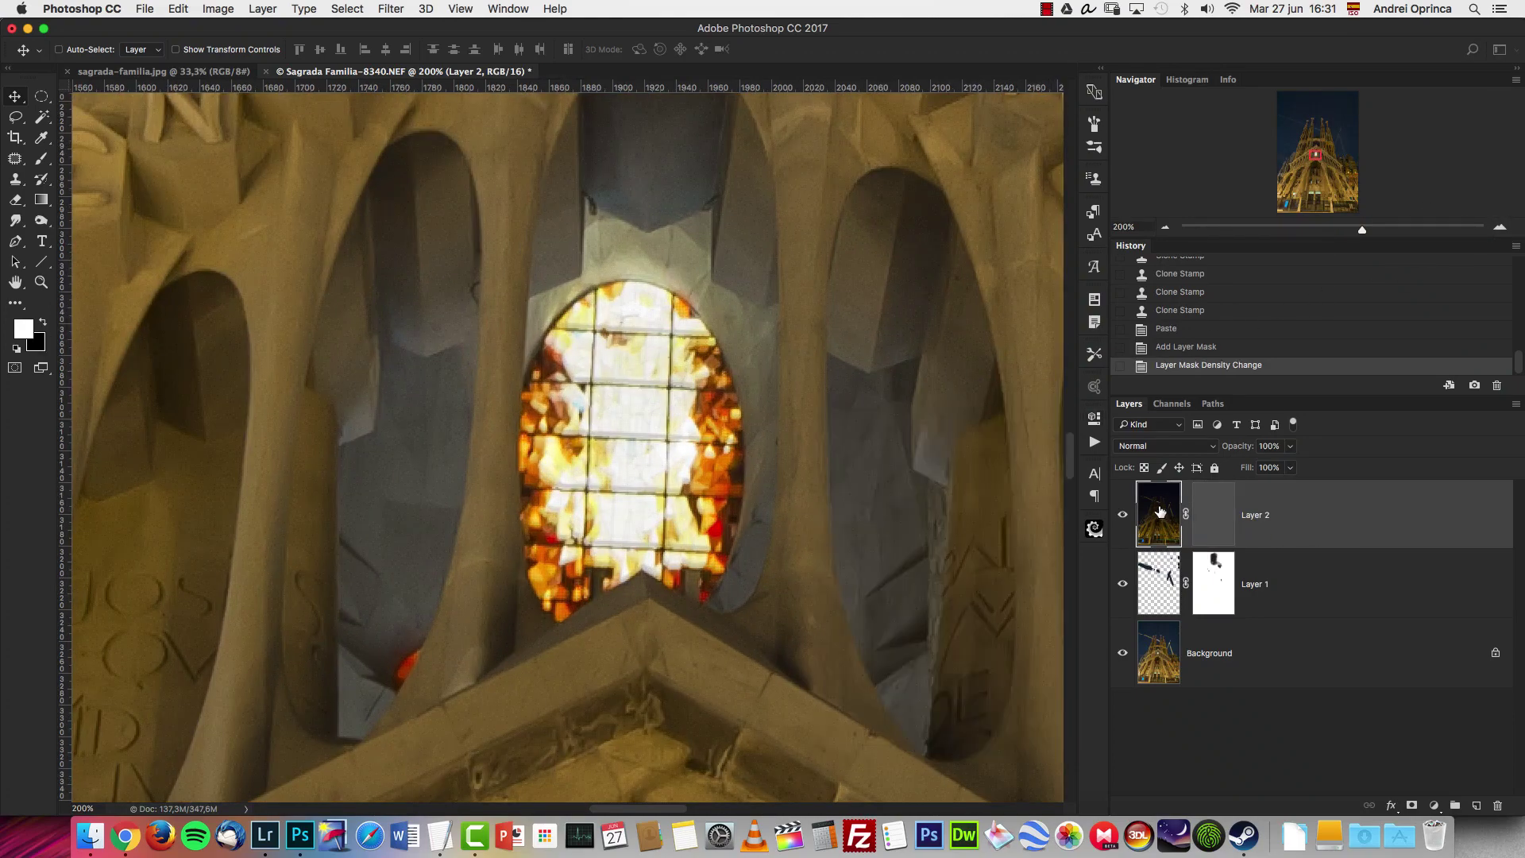
key(Up)
key(Up)
key(Left)
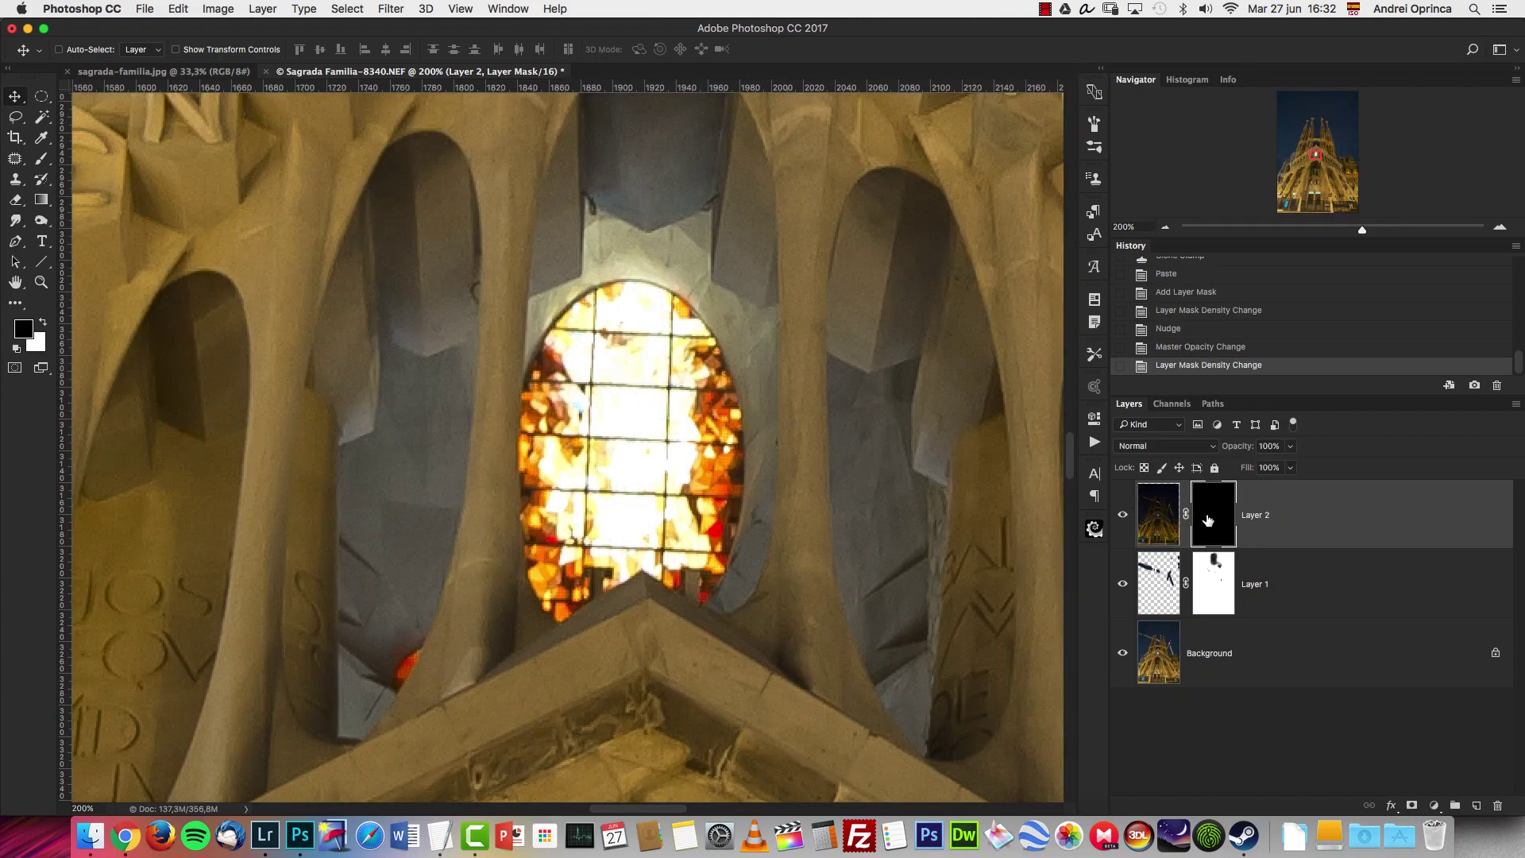
shift+click(1208, 519)
shift+click(1206, 517)
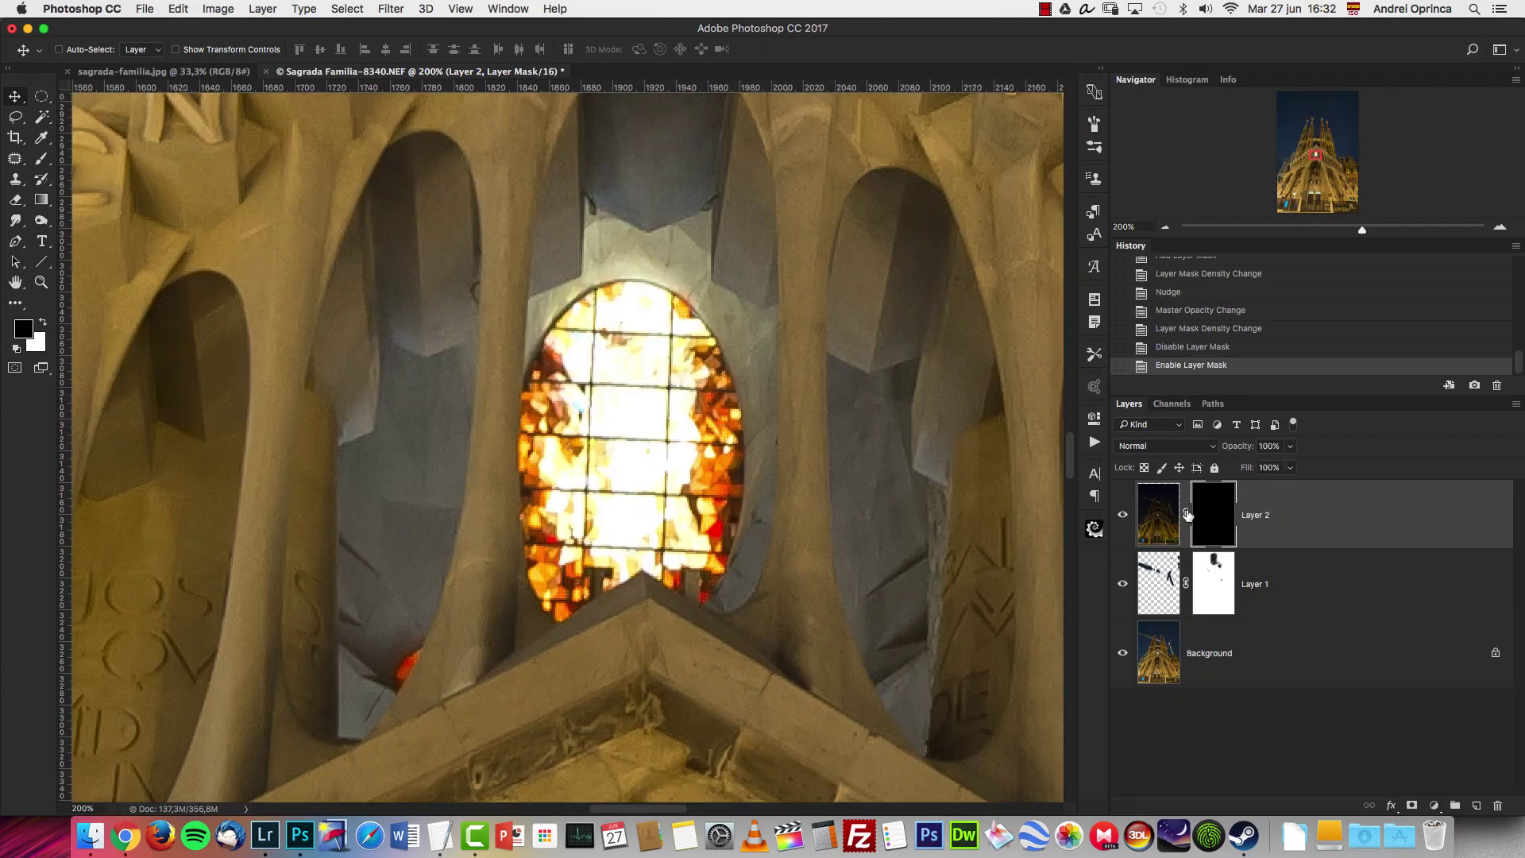
Set a white 25 px Brush at 93% hardness and reveal a first spot of the stained glass on Layer 2's mask.
key(b)
key(x)
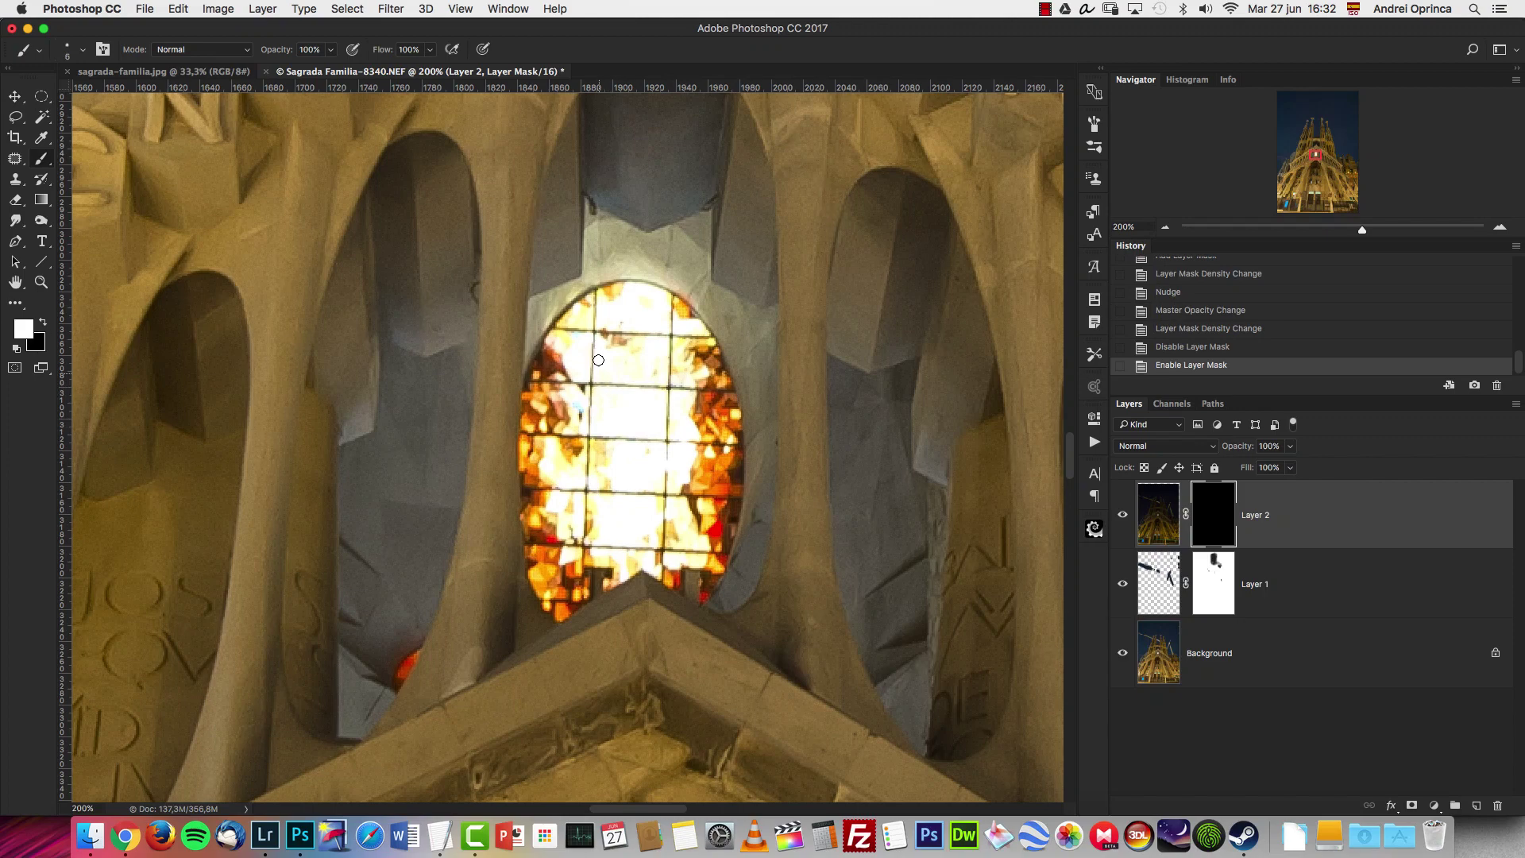
key(bracketright)
key(bracketright)
key(bracketright)
key(bracketright)
right_click(641, 315)
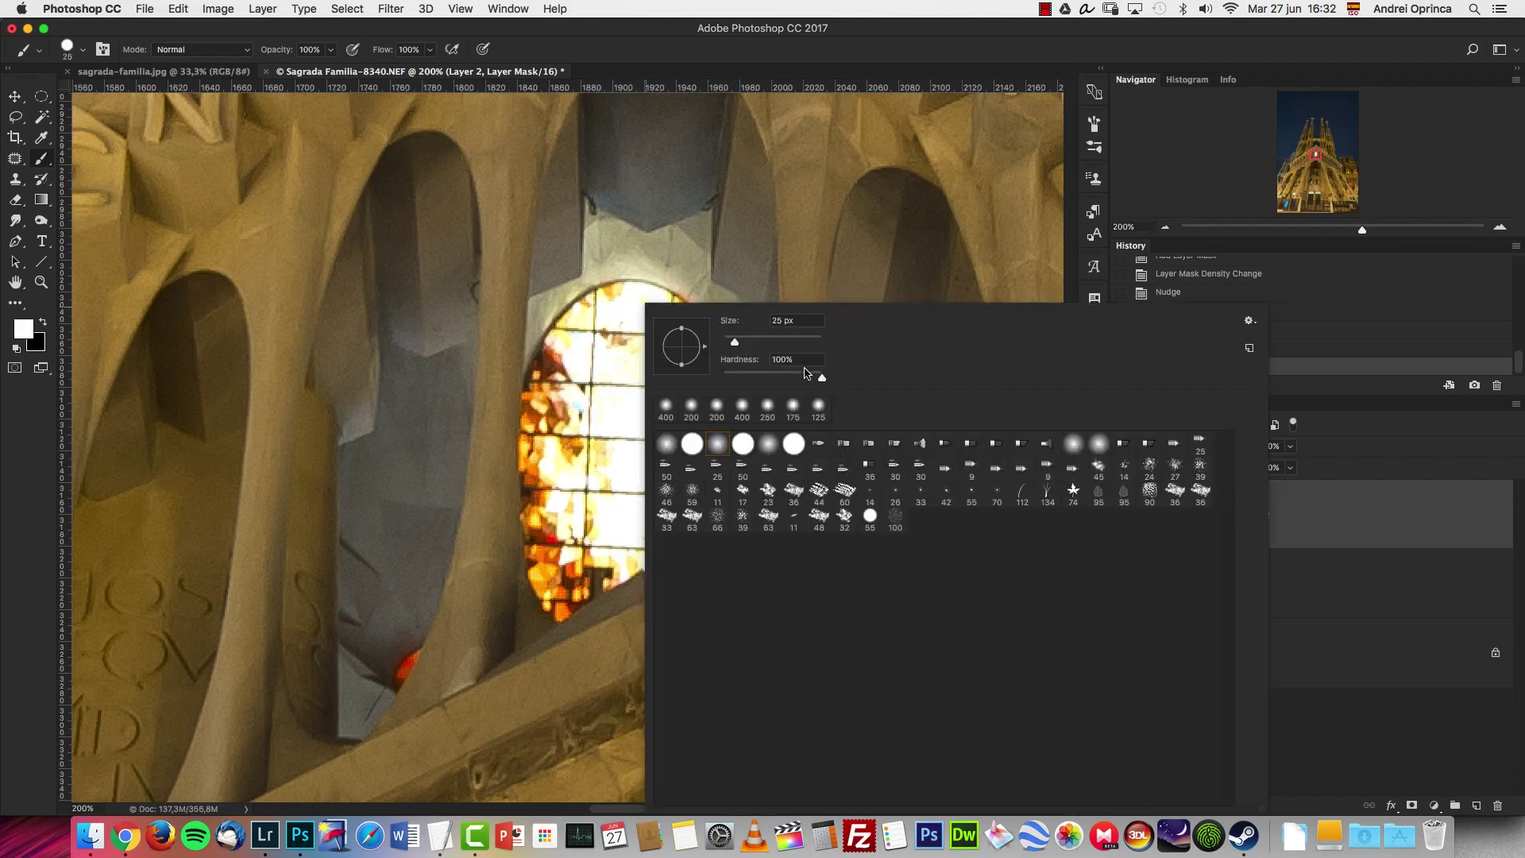
key(Return)
click(608, 352)
Enlarge the brush to 30 px and paint white on the mask over the window's upper and middle glass.
key(bracketleft)
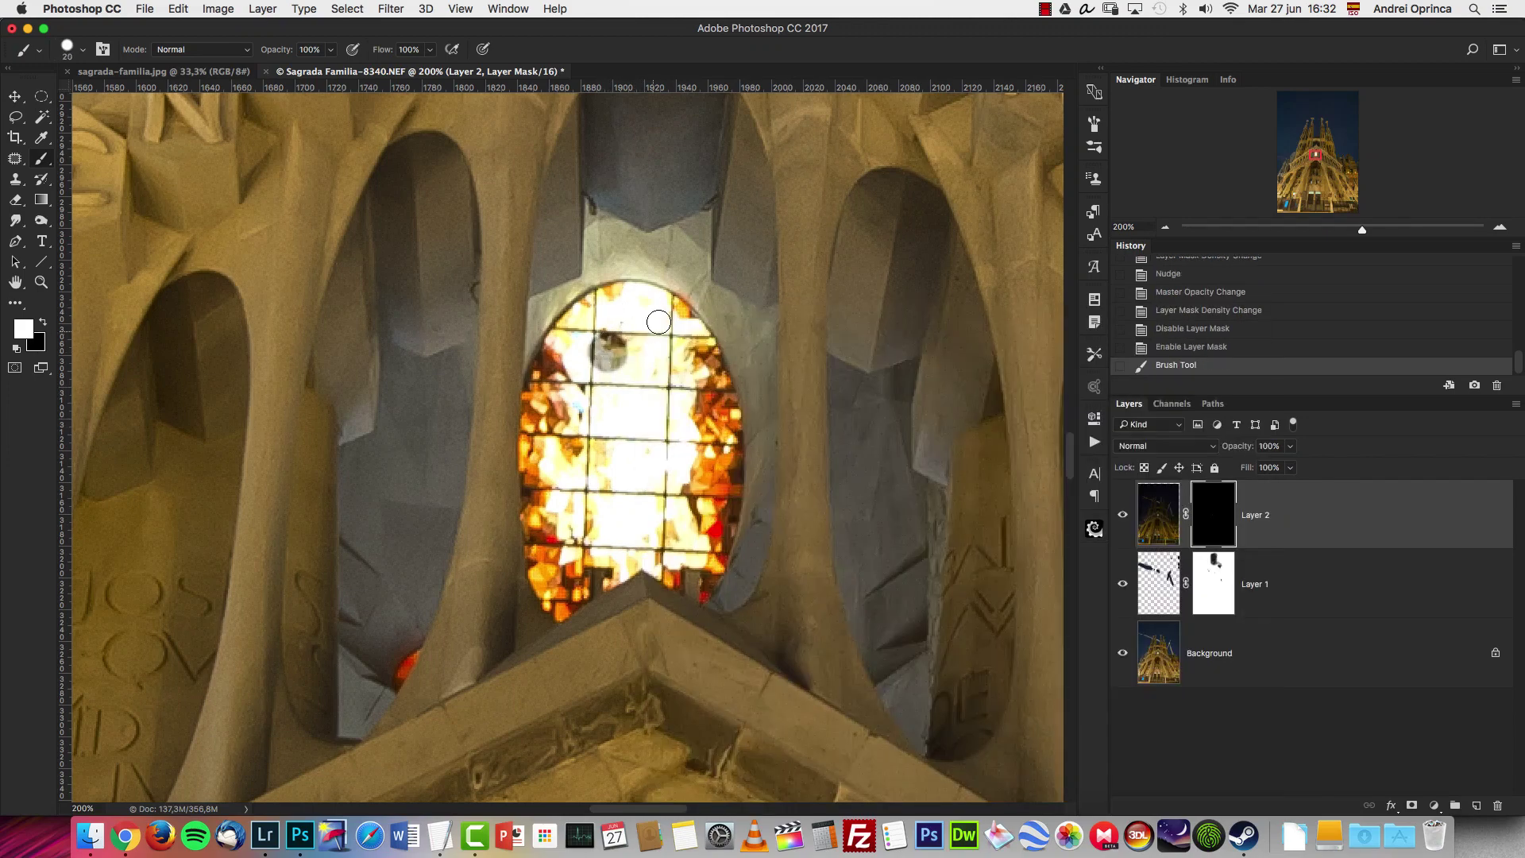
key(bracketright)
key(bracketright)
key(bracketright)
mouse_move(592, 310)
mouse_down()
mouse_move(598, 348)
mouse_move(623, 320)
mouse_move(603, 334)
mouse_move(556, 477)
mouse_up()
drag(572, 397, 628, 492)
mouse_move(635, 358)
mouse_down()
mouse_move(640, 468)
mouse_move(649, 312)
mouse_move(707, 388)
mouse_move(719, 485)
mouse_move(664, 364)
mouse_up()
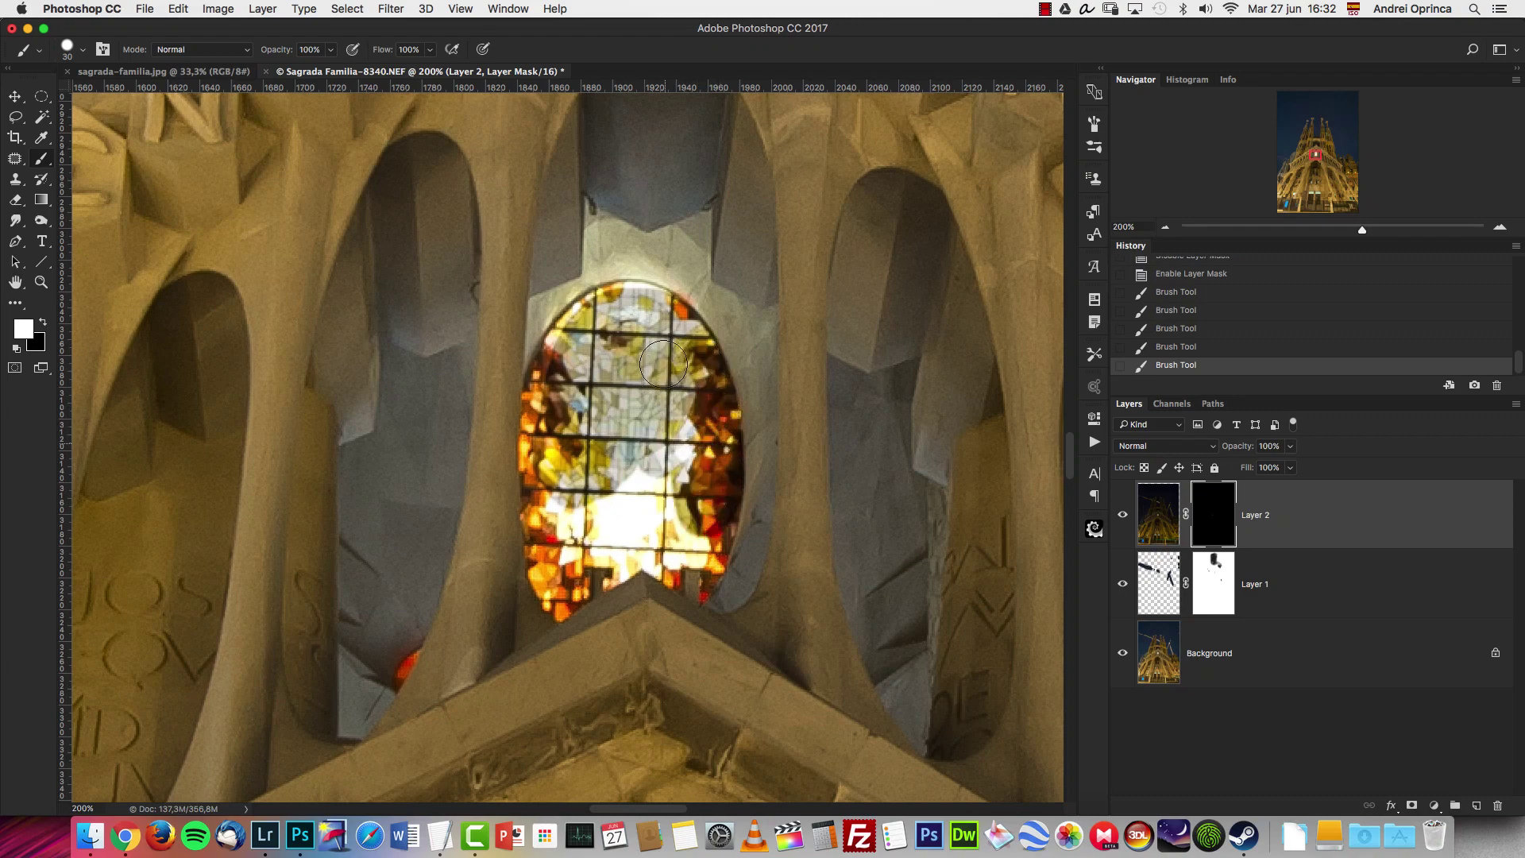
Paint white on Layer 2's mask over the remaining overexposed glass, using a smaller brush along the window's lower edge.
mouse_move(644, 309)
mouse_down()
mouse_move(576, 336)
mouse_move(548, 388)
mouse_move(555, 553)
mouse_move(628, 461)
mouse_move(680, 429)
mouse_move(679, 491)
mouse_move(564, 575)
mouse_up()
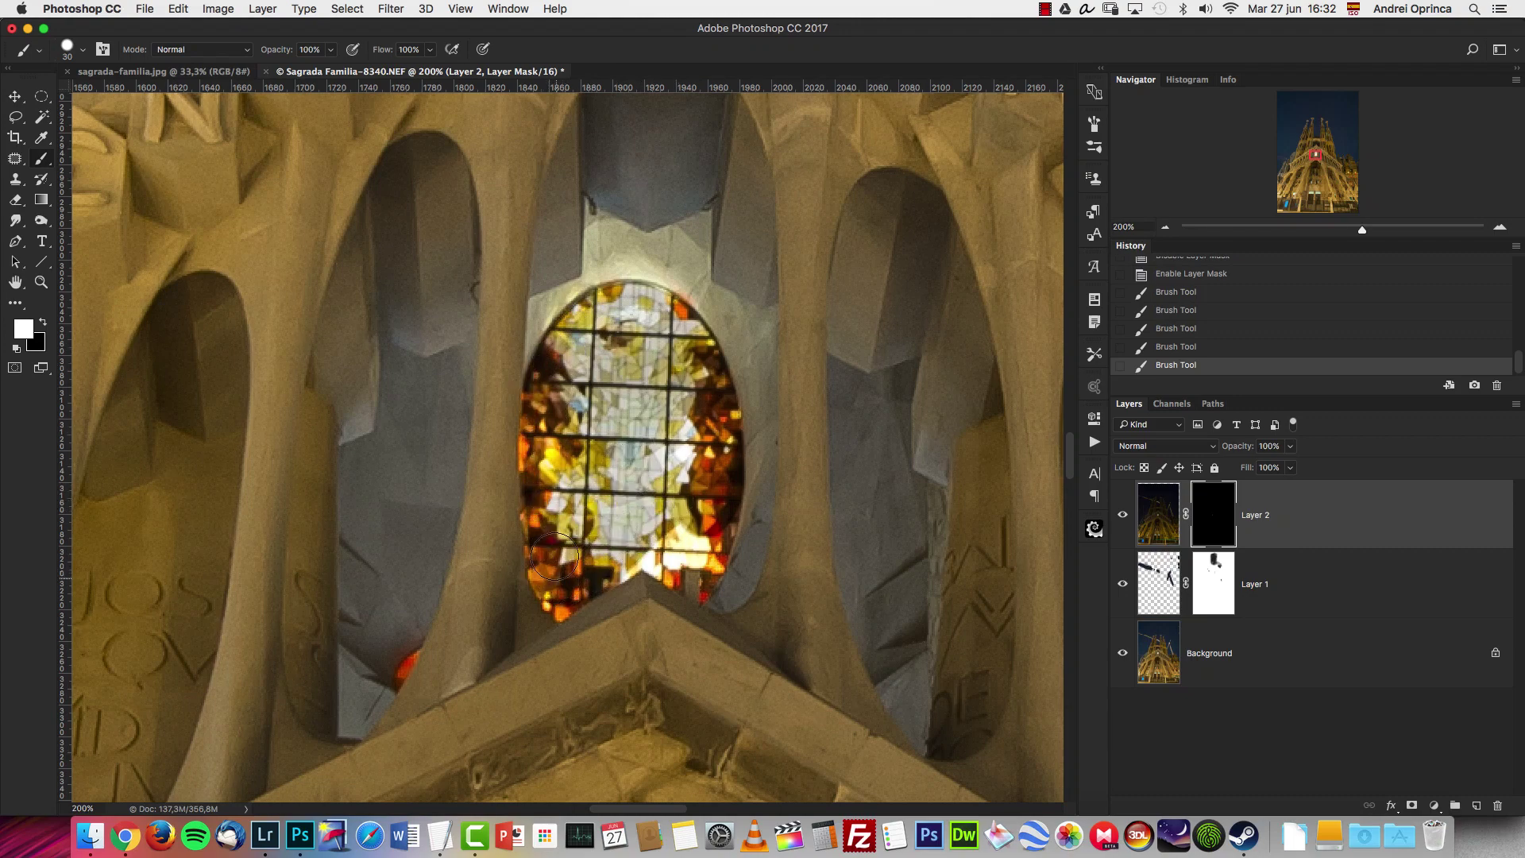
click(625, 409)
mouse_move(696, 543)
mouse_down()
mouse_move(660, 550)
mouse_move(697, 582)
mouse_up()
key(bracketleft)
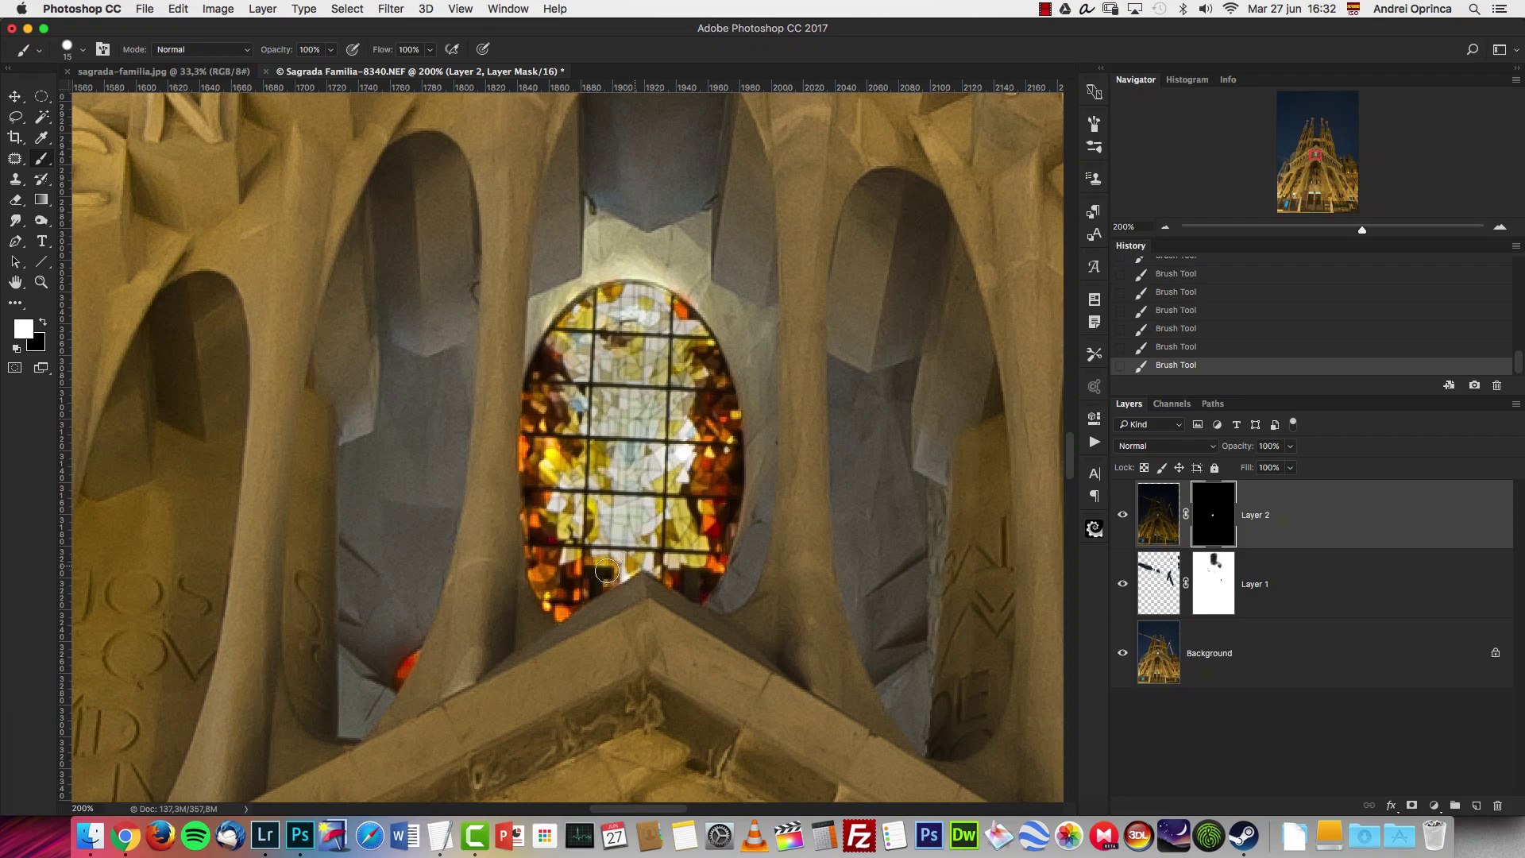
key(bracketright)
drag(597, 338, 561, 377)
key(ctrl+1)
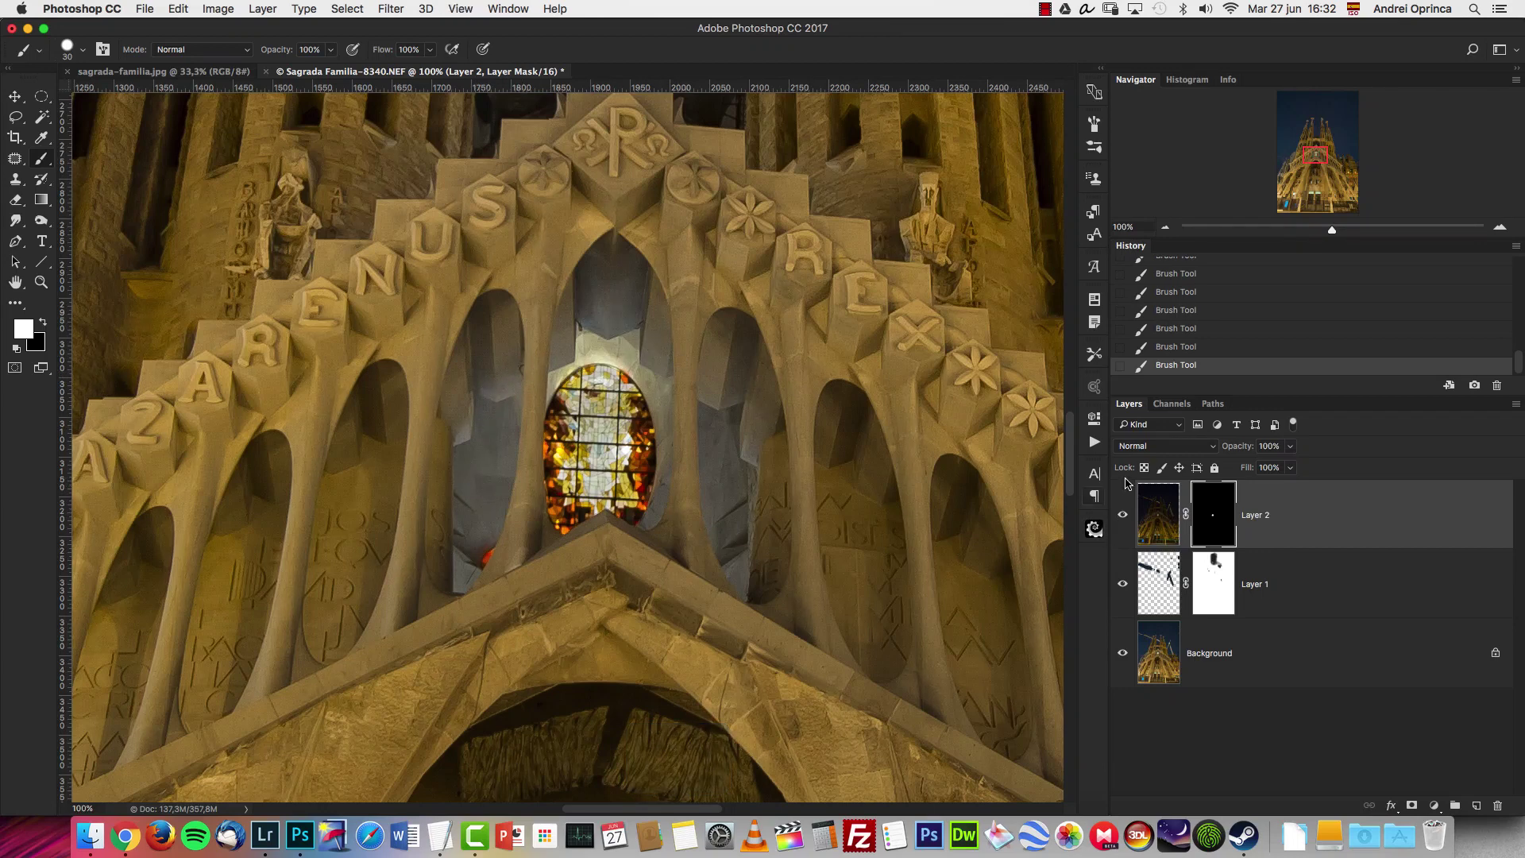
Add a new layer above Layer 2 and set its blending mode to Color Dodge.
click(1476, 806)
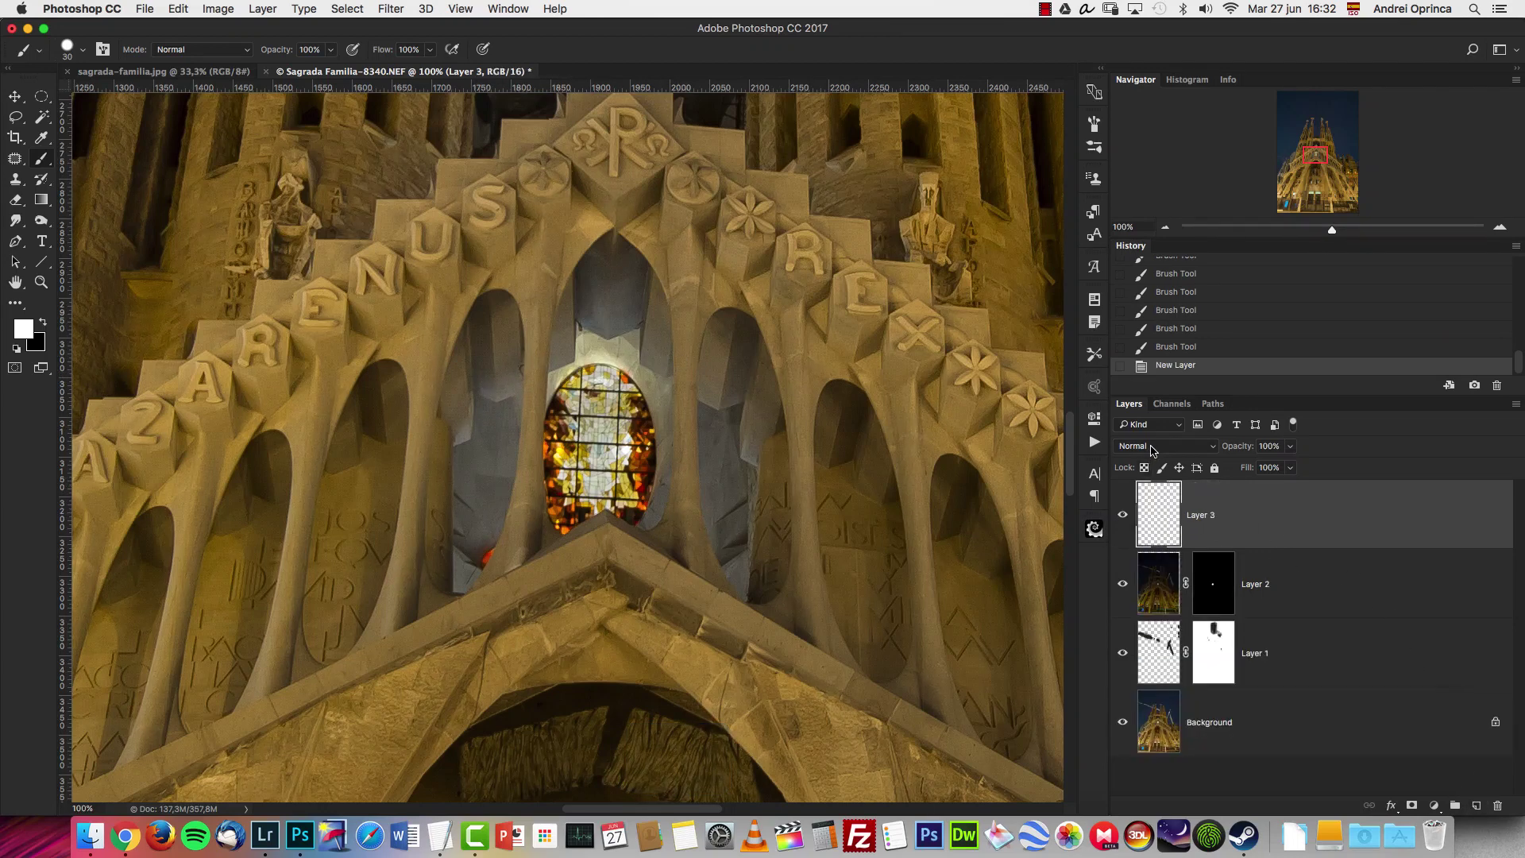
click(1165, 446)
click(1158, 572)
Soften and enlarge the Brush and set the foreground colour to dark blue #1f3b4e.
key(x)
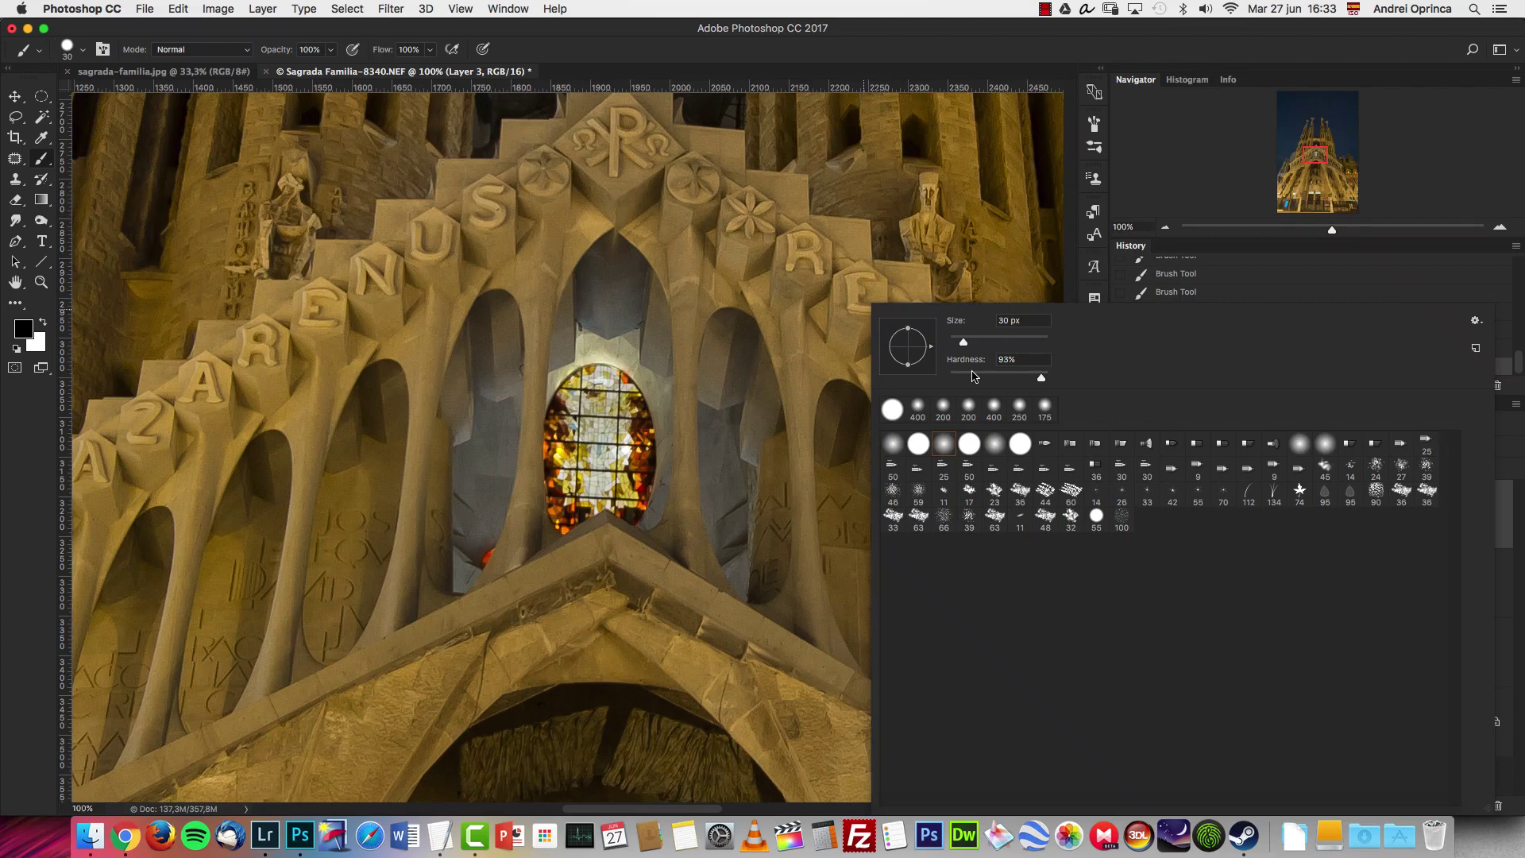
drag(975, 374, 967, 374)
drag(1321, 157, 1321, 157)
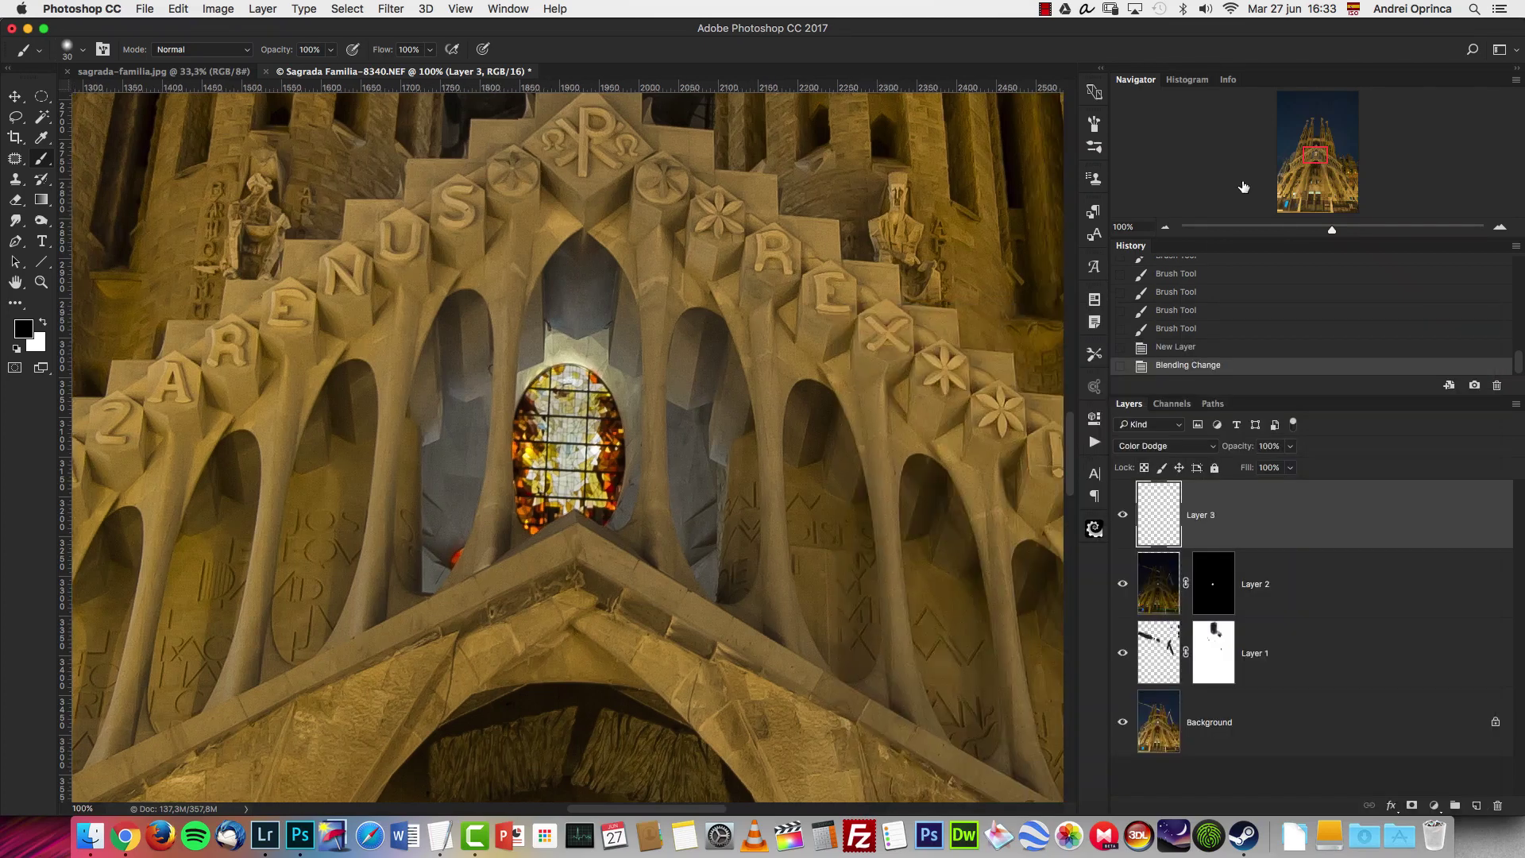
key(bracketright)
key(bracketright)
key(bracketright)
key(bracketright)
key(bracketright)
click(24, 329)
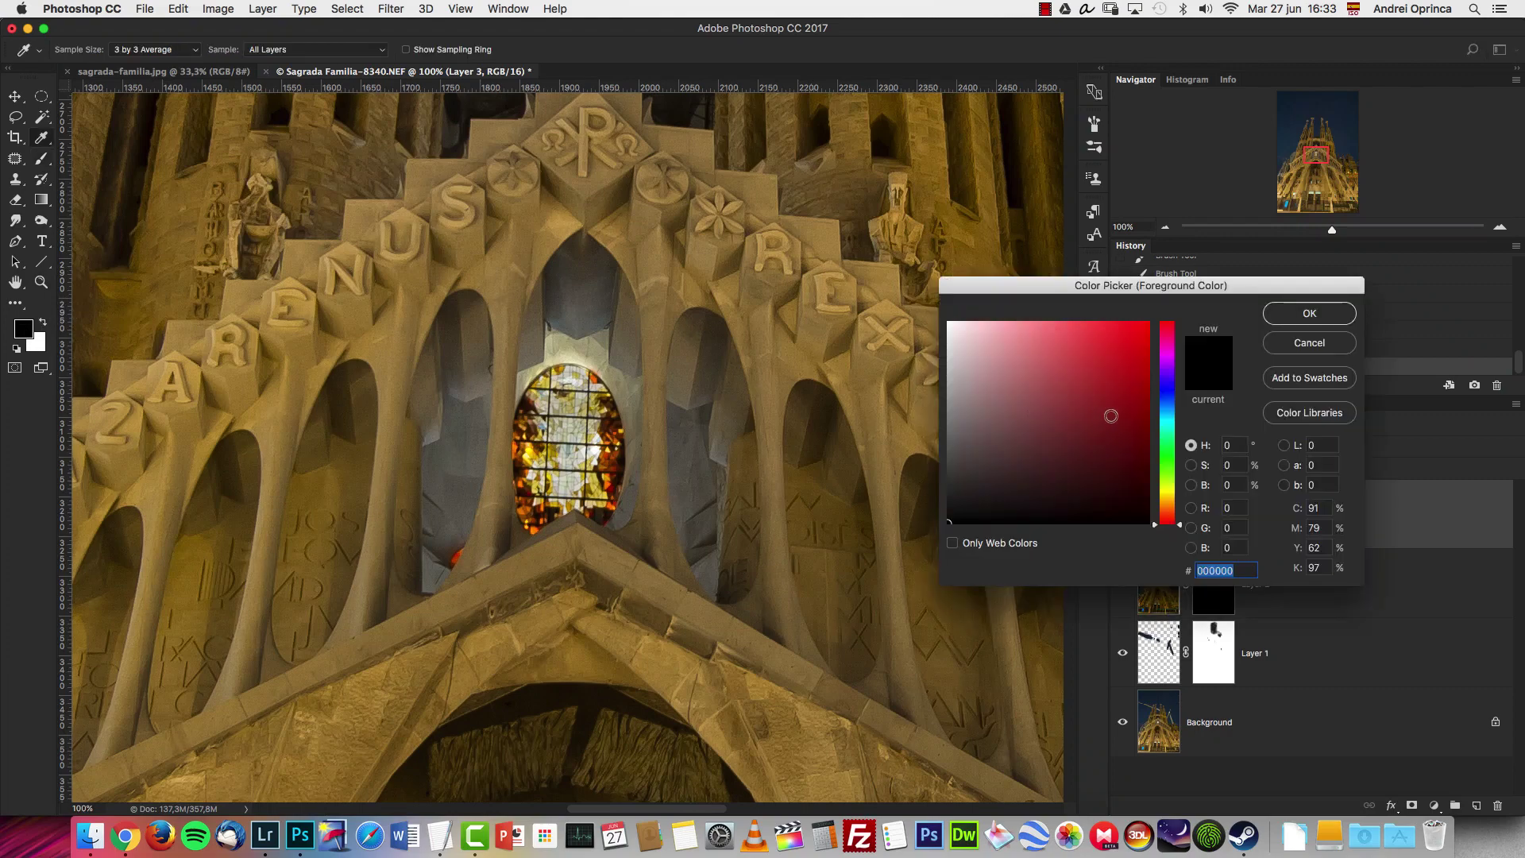
click(1165, 410)
drag(1077, 423, 1067, 455)
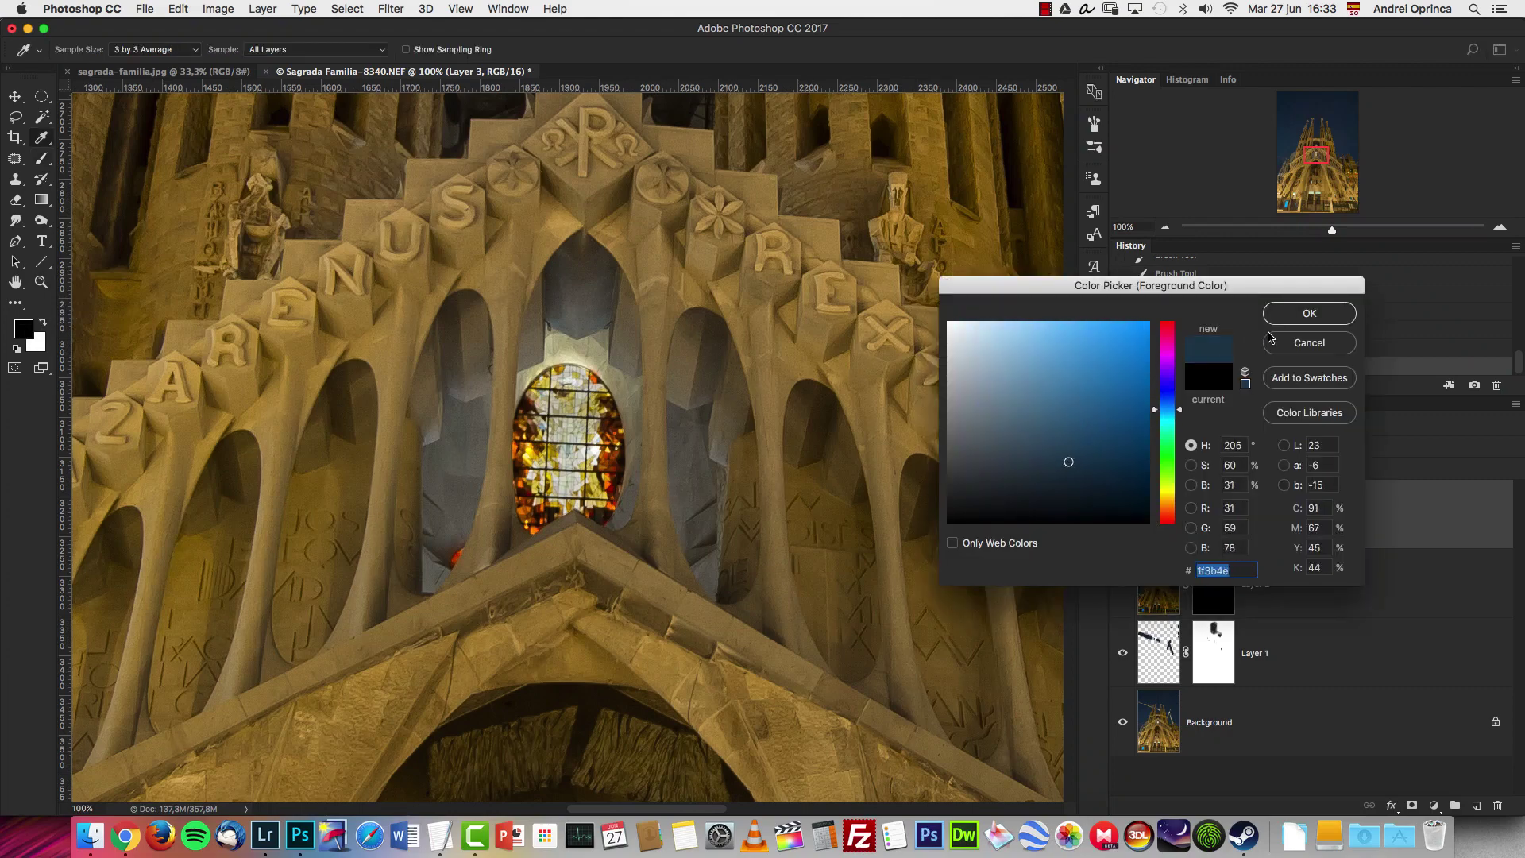
click(1310, 313)
Enlarge the brush to 200 px and paint dark blue light over the arch to the left of the stained-glass window.
key(bracketright)
key(bracketright)
key(bracketright)
key(bracketright)
key(bracketright)
key(bracketright)
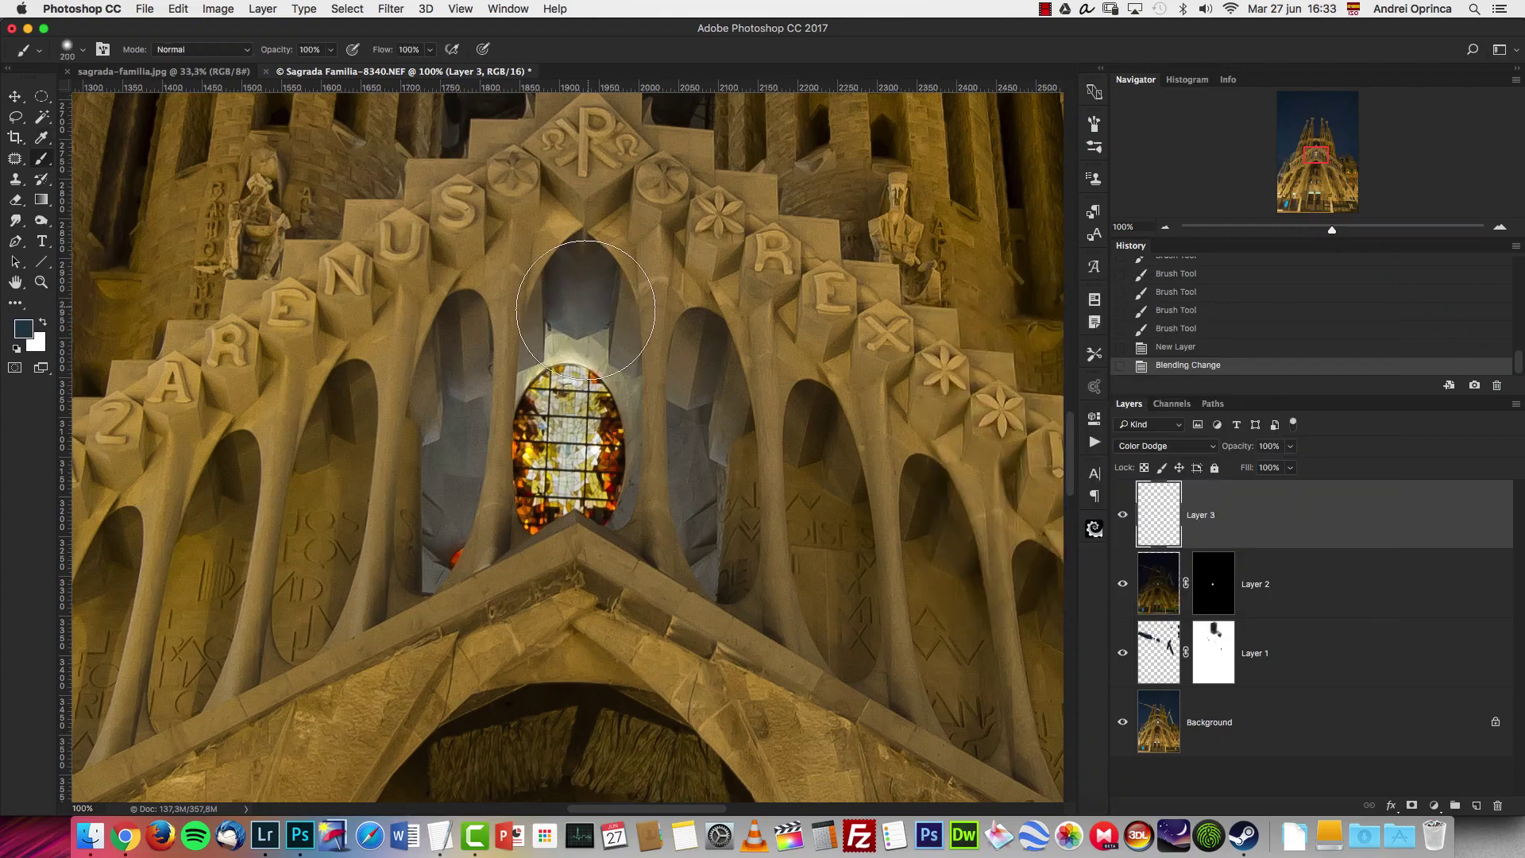
click(467, 413)
click(449, 484)
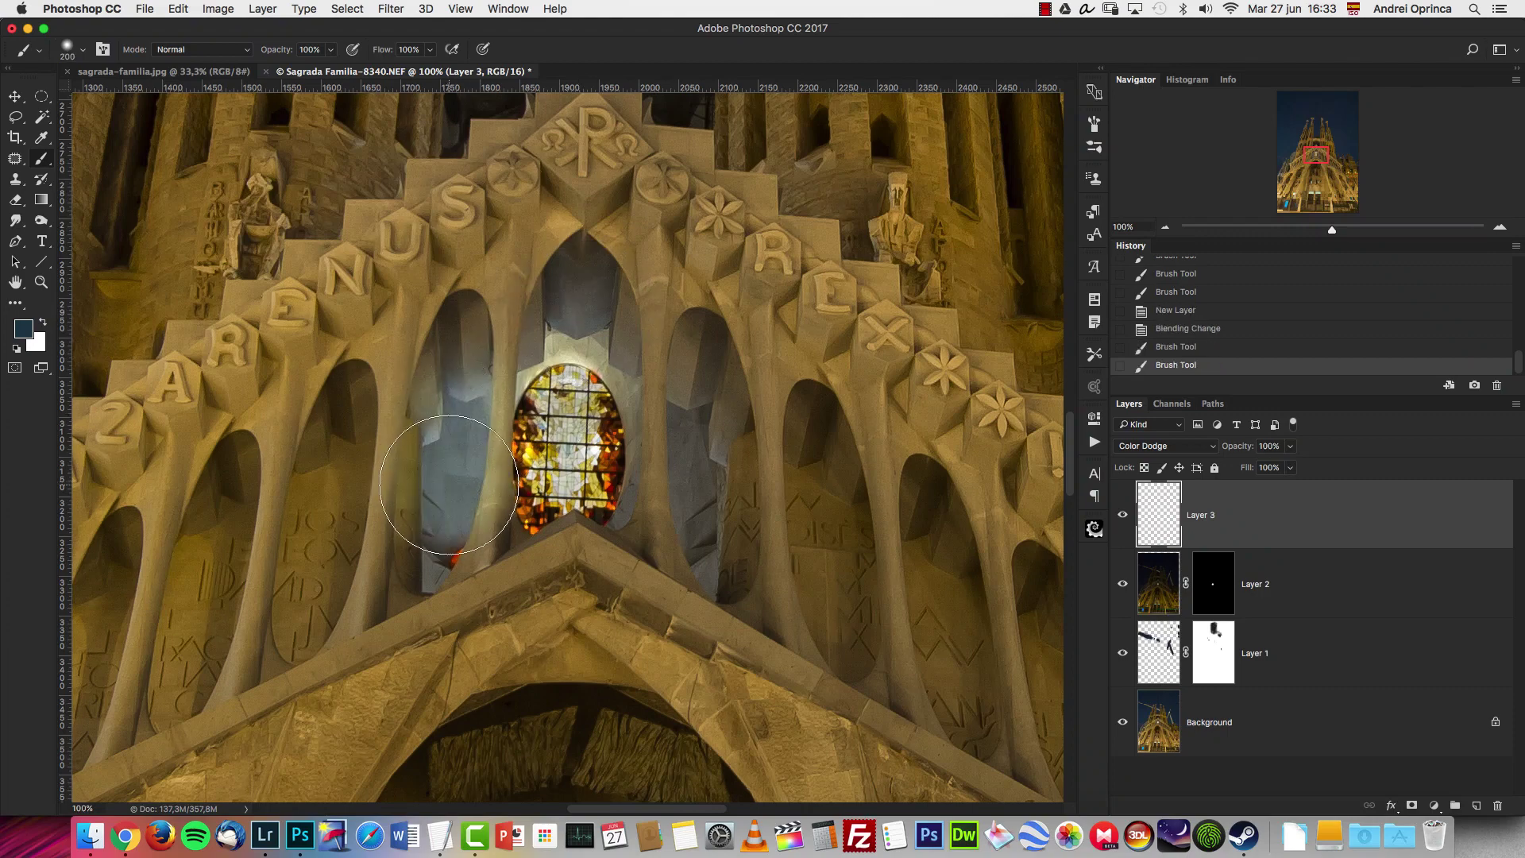
click(456, 516)
Set the foreground colour to the more saturated blue #0b3653 and paint more light over the left arch.
click(28, 335)
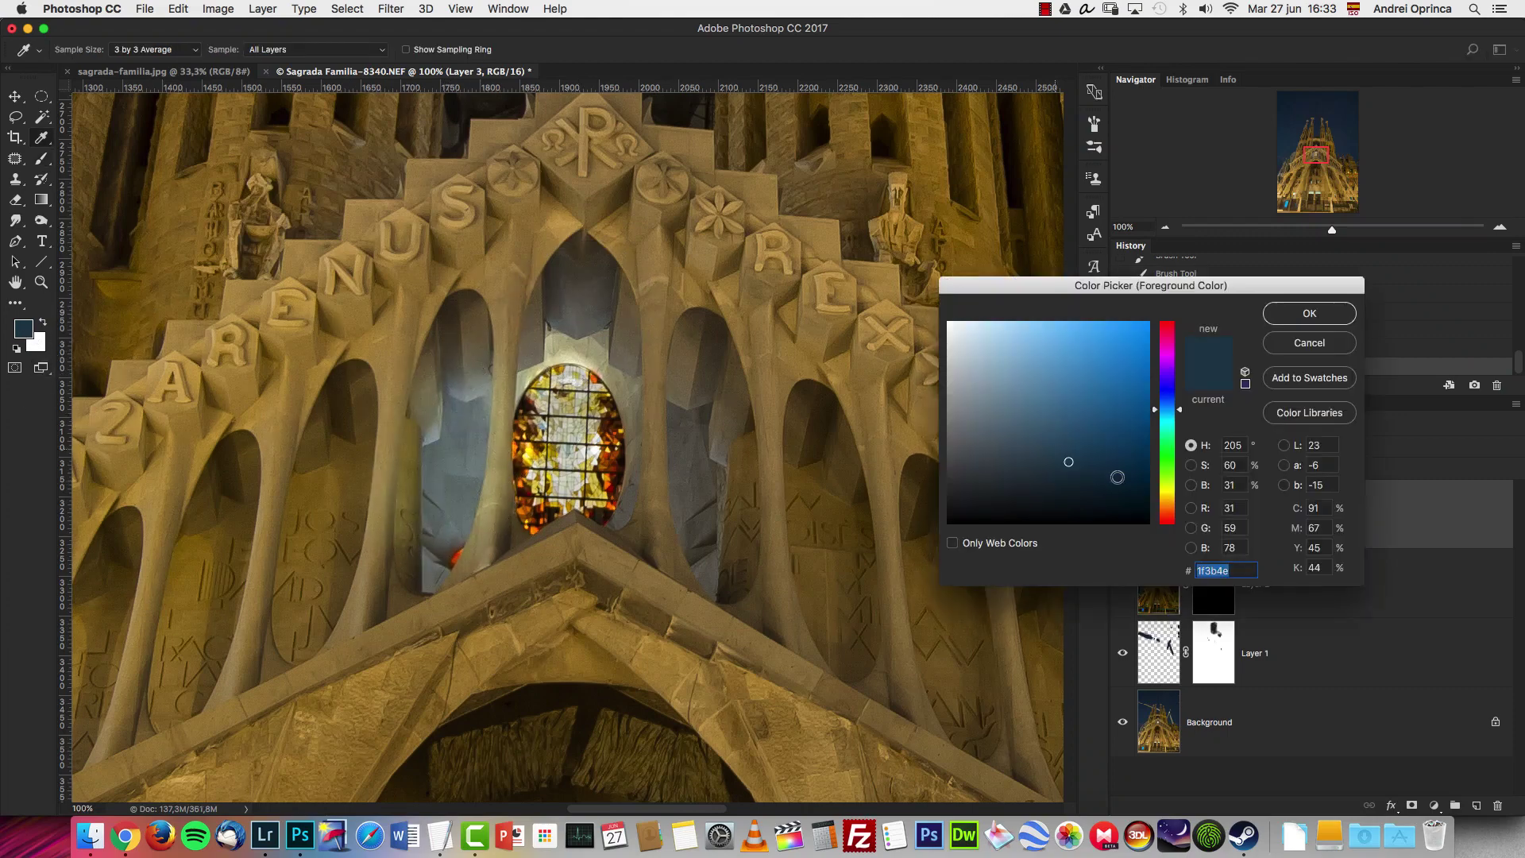
click(1113, 453)
click(1287, 311)
click(464, 400)
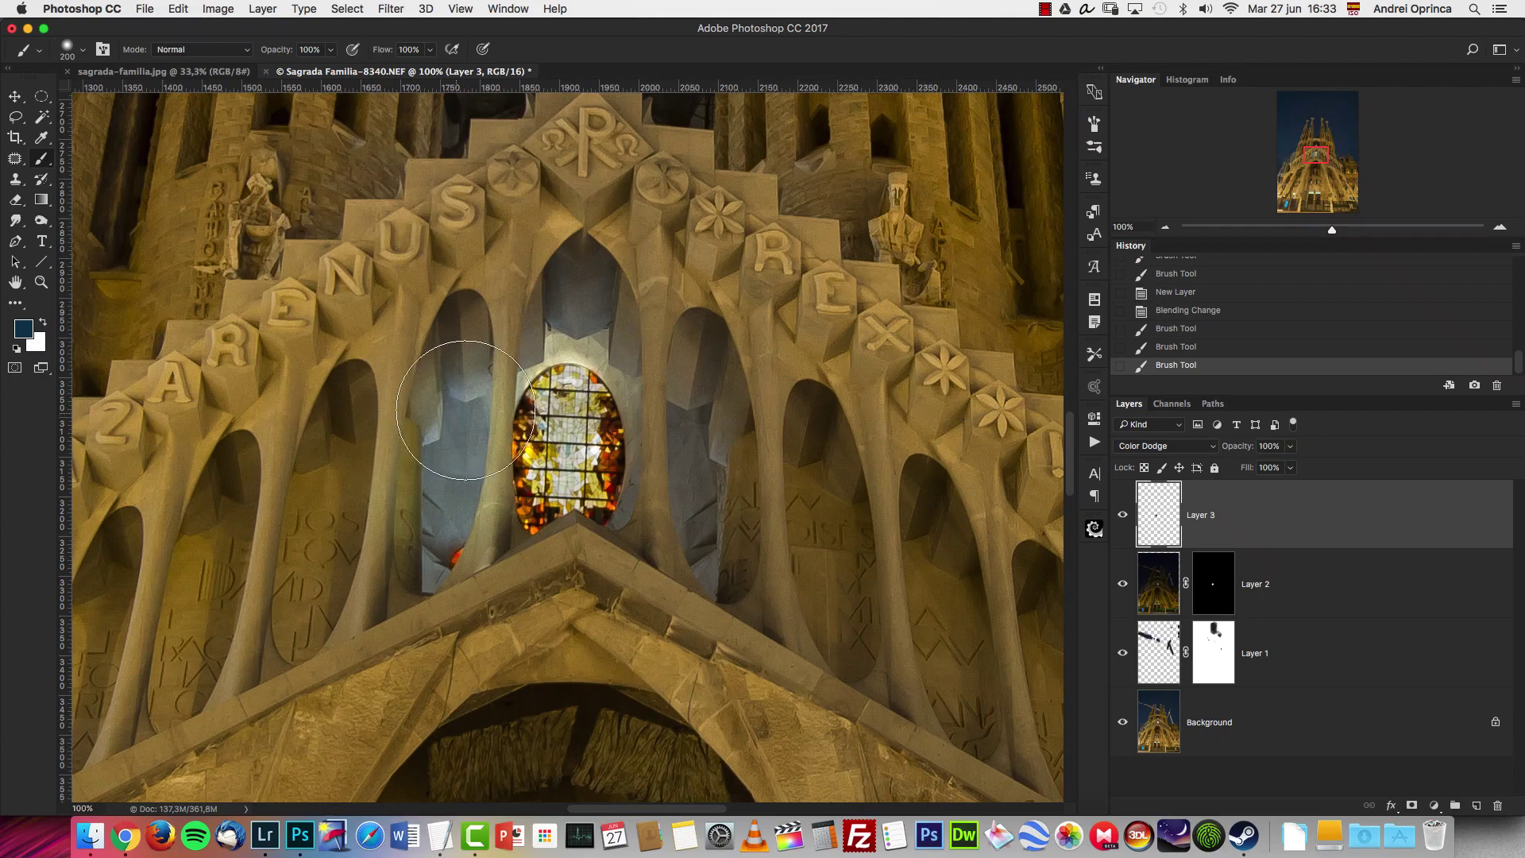
click(455, 475)
Set the foreground colour to the brighter blue #144d75.
click(25, 329)
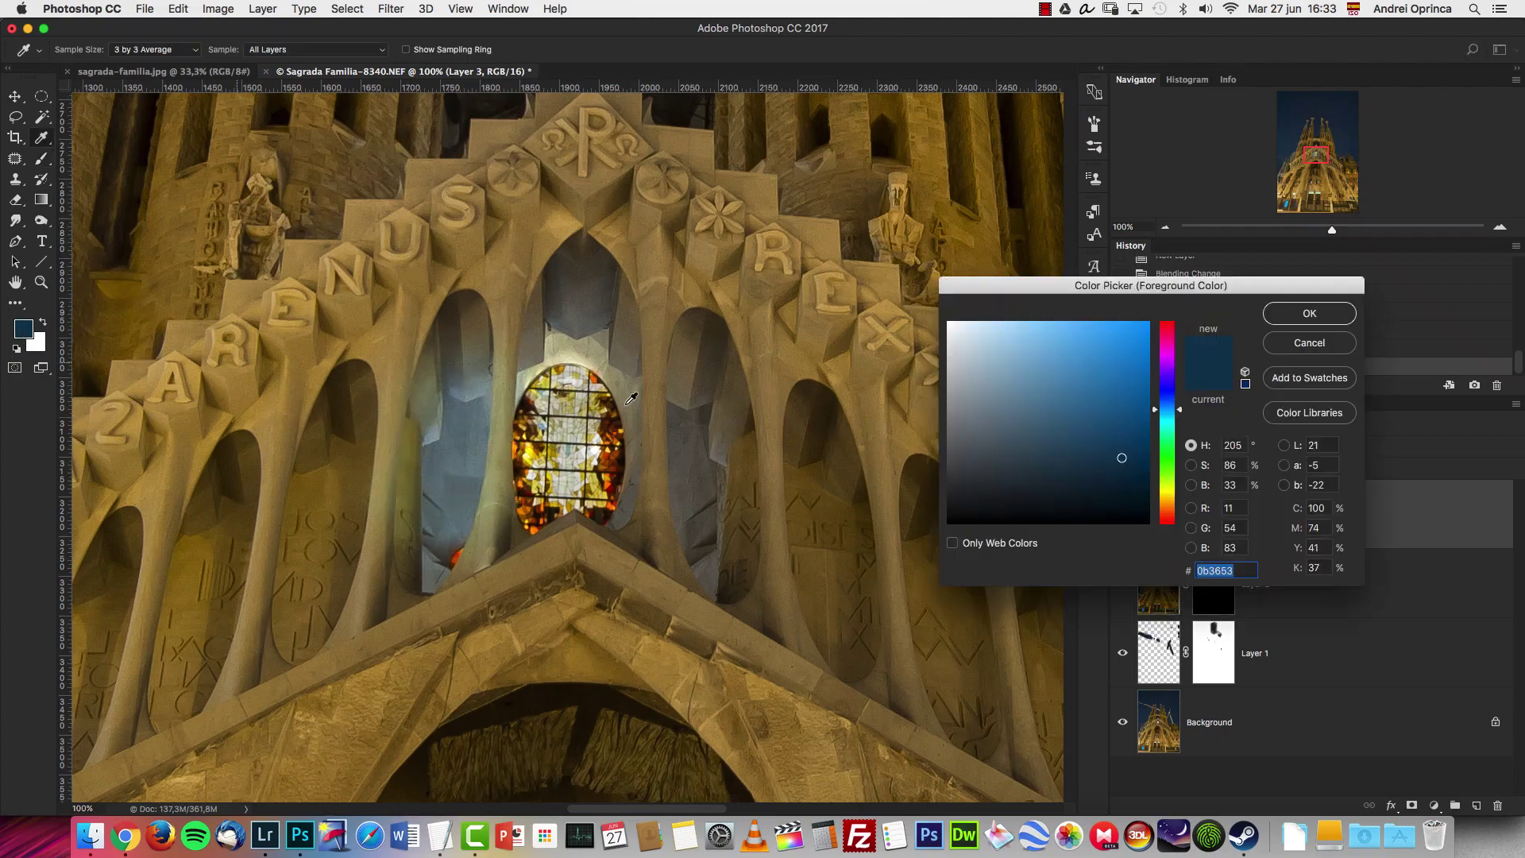
click(1115, 430)
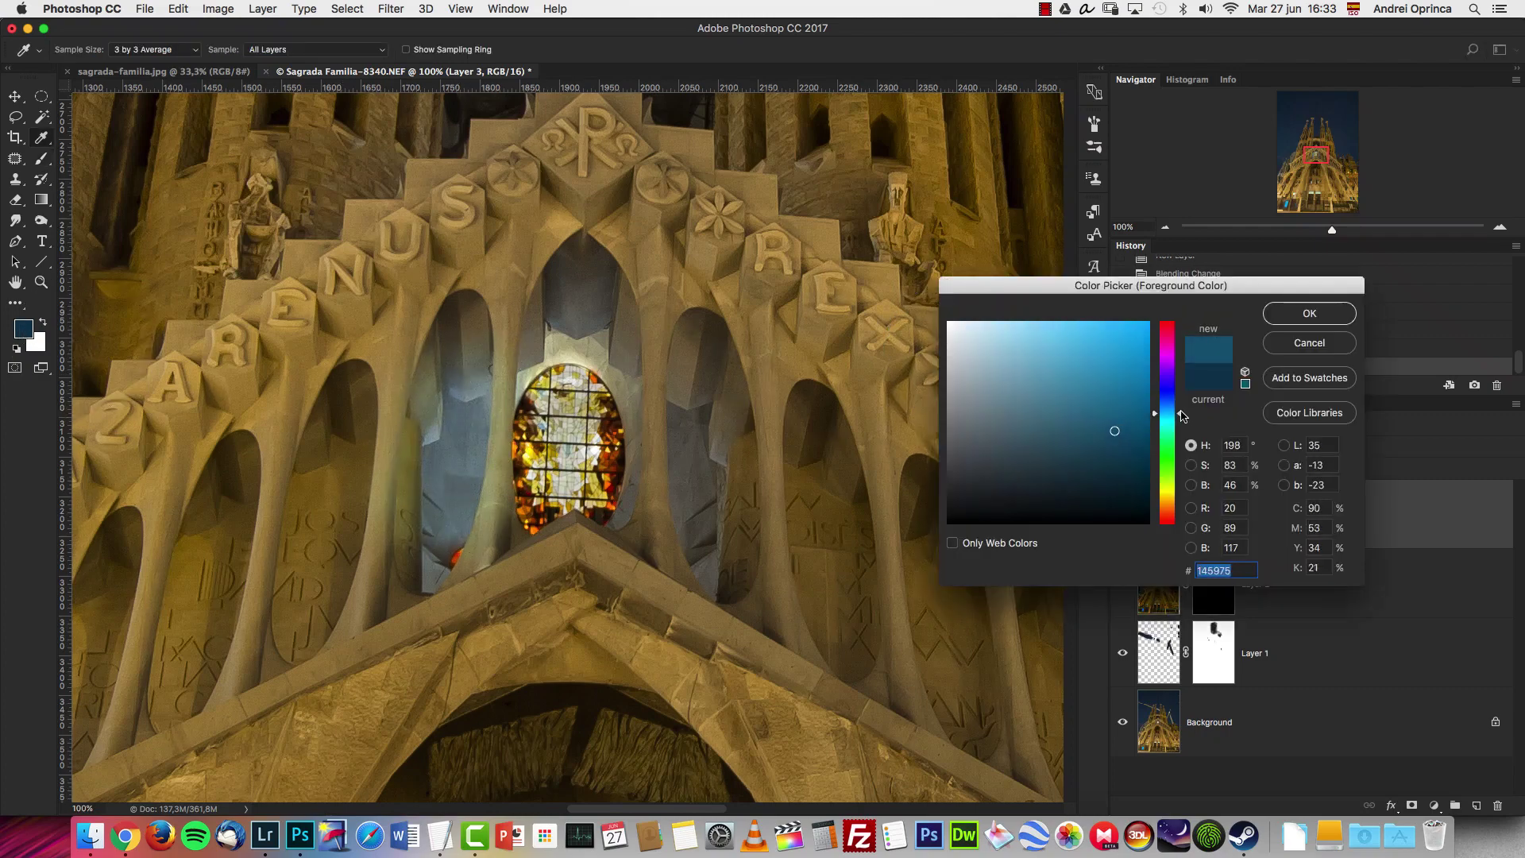
mouse_move(1179, 409)
mouse_down()
mouse_move(1179, 321)
mouse_move(1171, 411)
mouse_up()
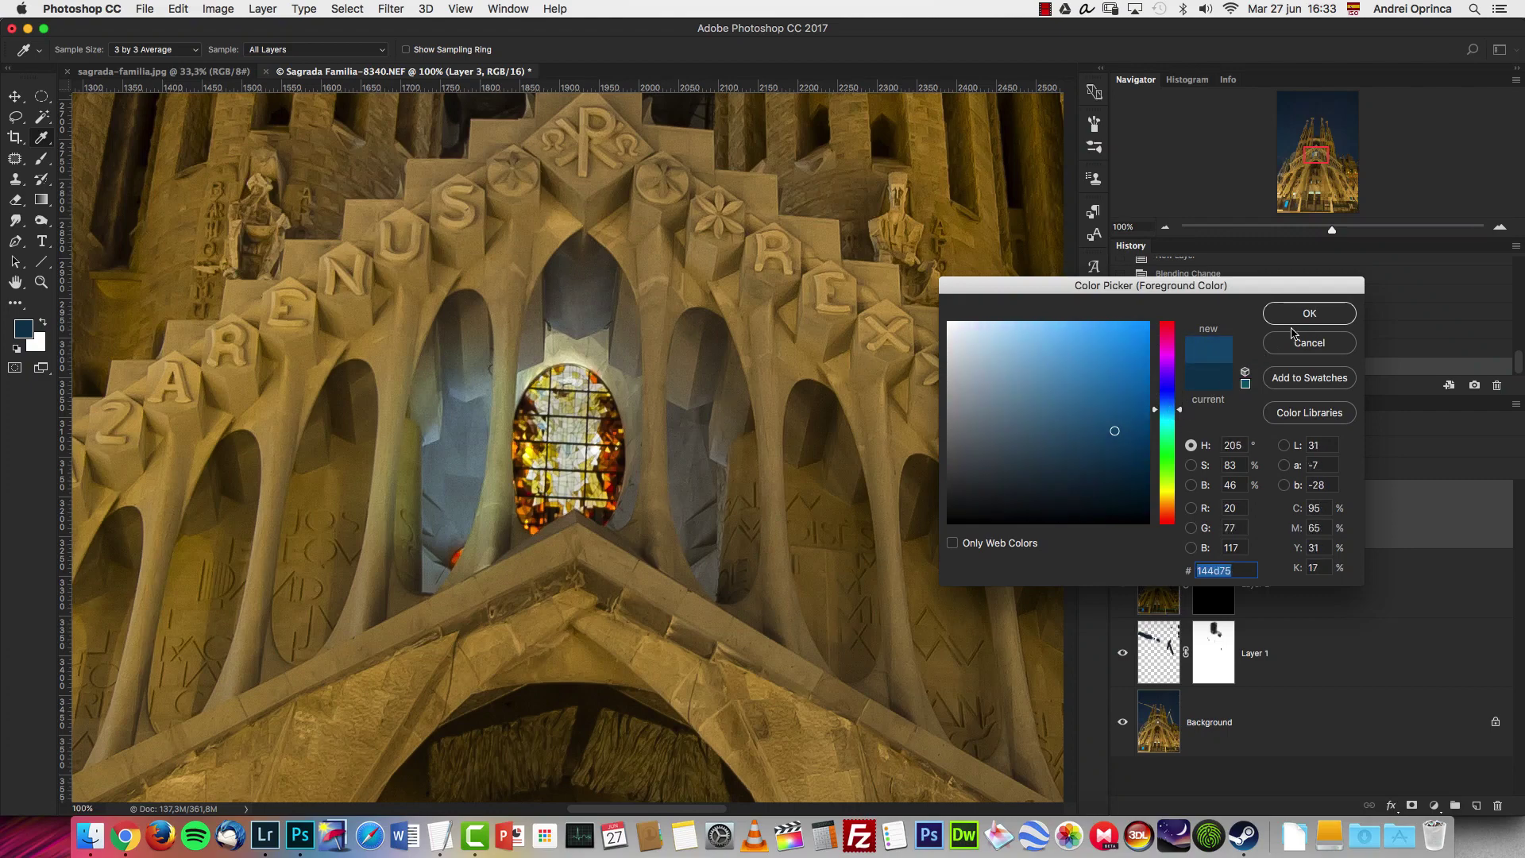
click(1311, 314)
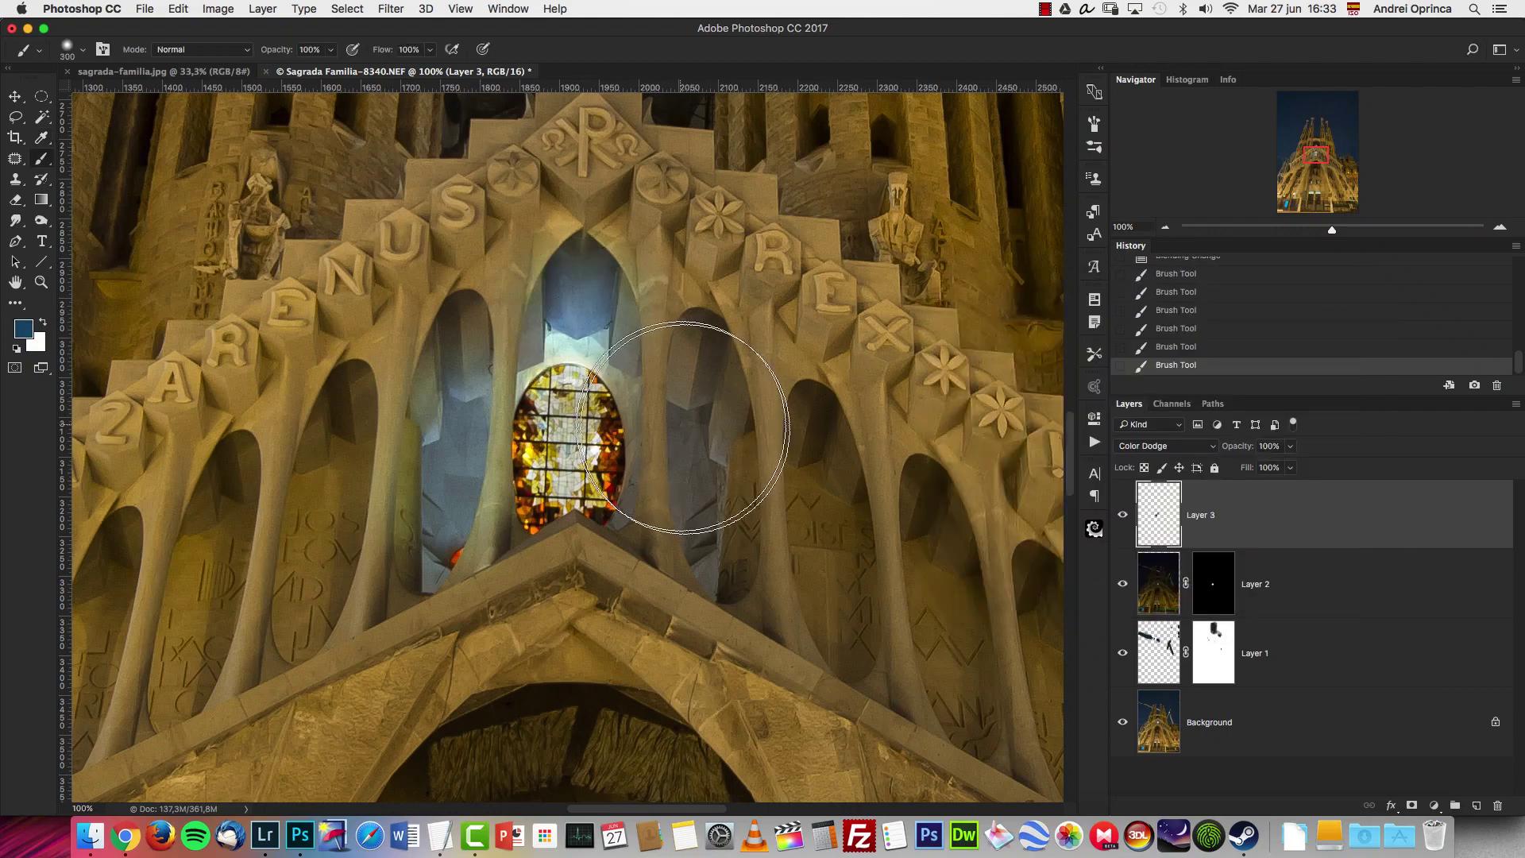
Undo the oversized brush stroke and paint blue light over the central and right arches with a 200 px brush.
key(bracketleft)
key(bracketleft)
key(alt+super+z)
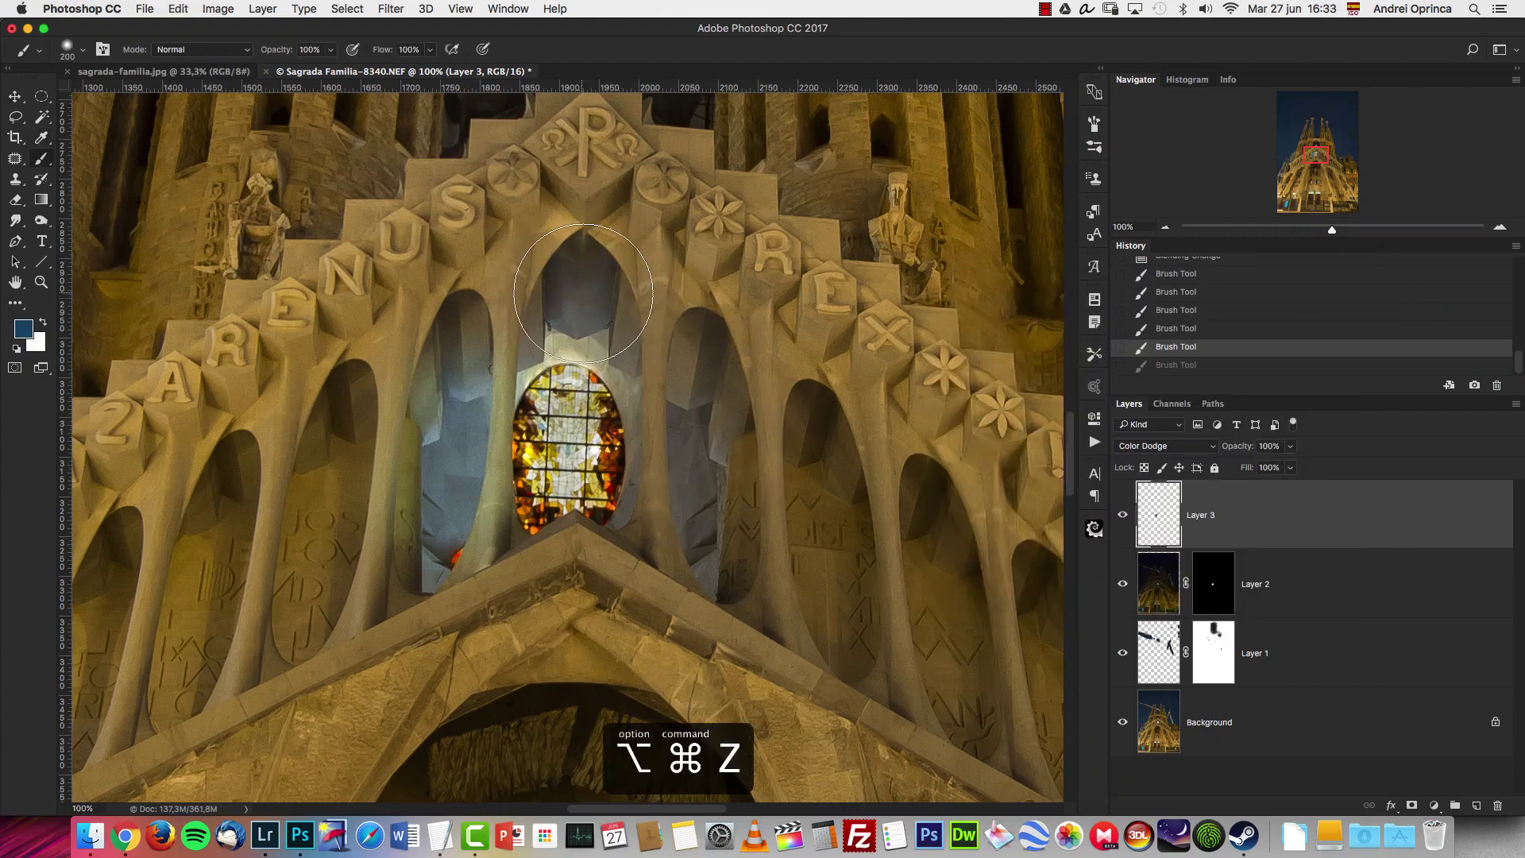
click(583, 293)
mouse_move(704, 443)
mouse_down()
mouse_move(698, 517)
mouse_move(643, 442)
mouse_up()
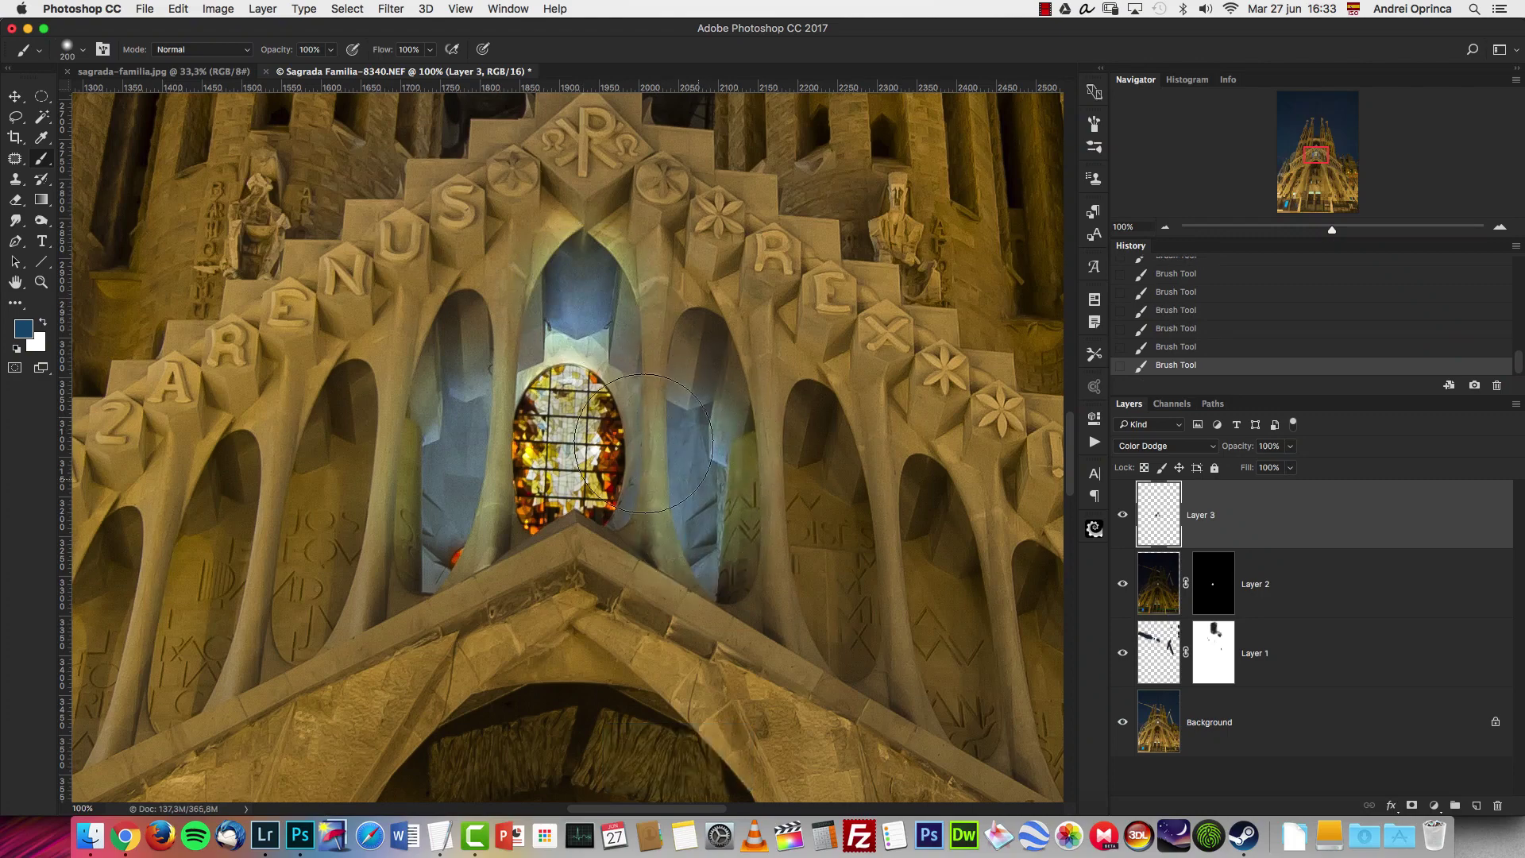
Try a blue stroke with the brush reduced to 80 px, and undo it.
key(bracketleft)
key(bracketleft)
key(bracketleft)
key(bracketleft)
key(bracketleft)
key(bracketleft)
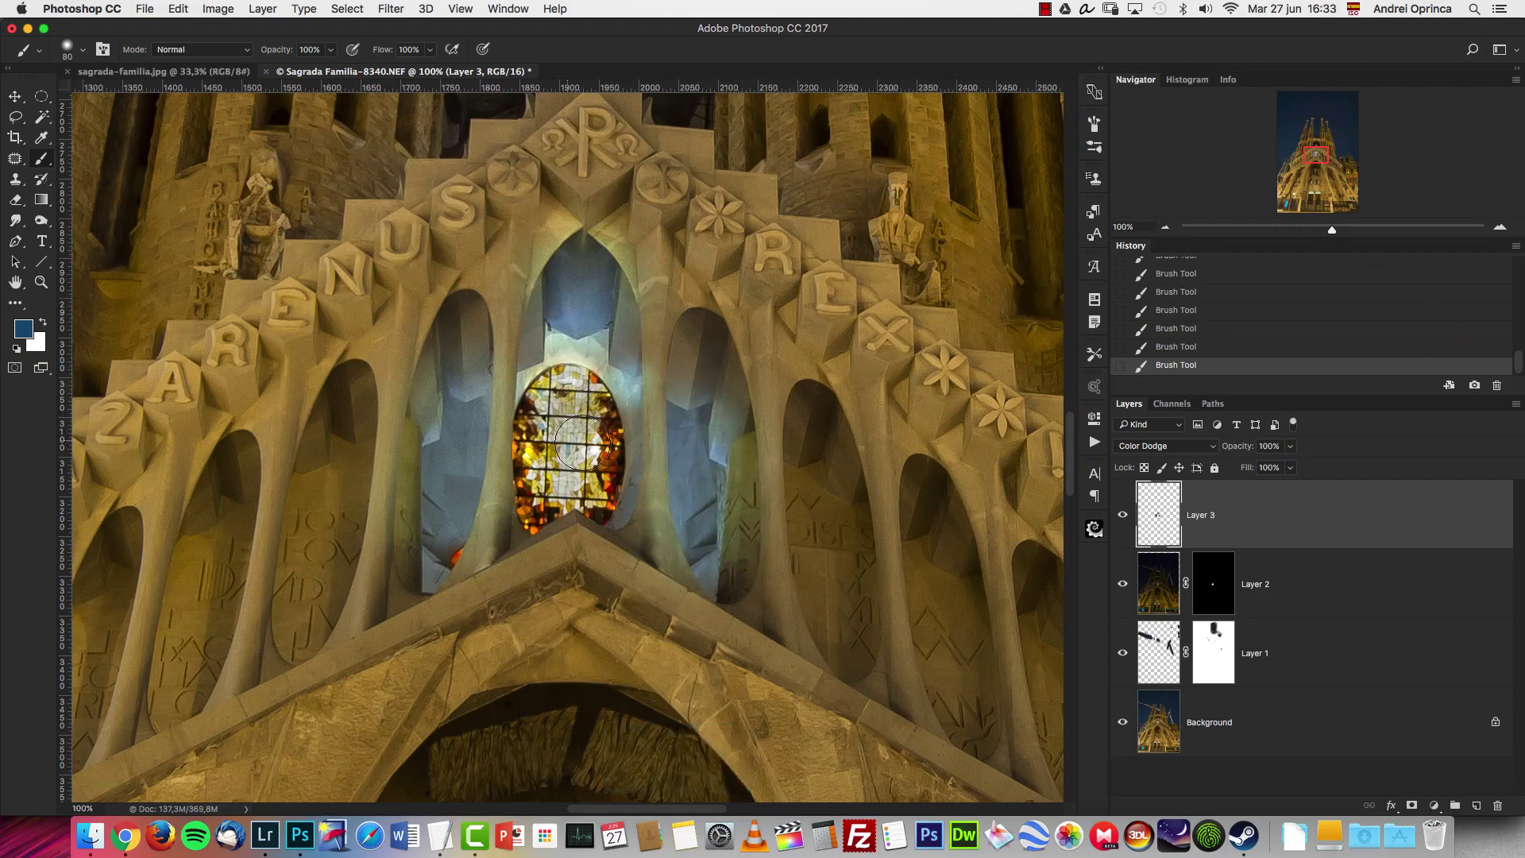
key(alt+super+z)
Paint blue light over the upper part of the left arch with a brush of about 150 px.
drag(485, 381, 453, 314)
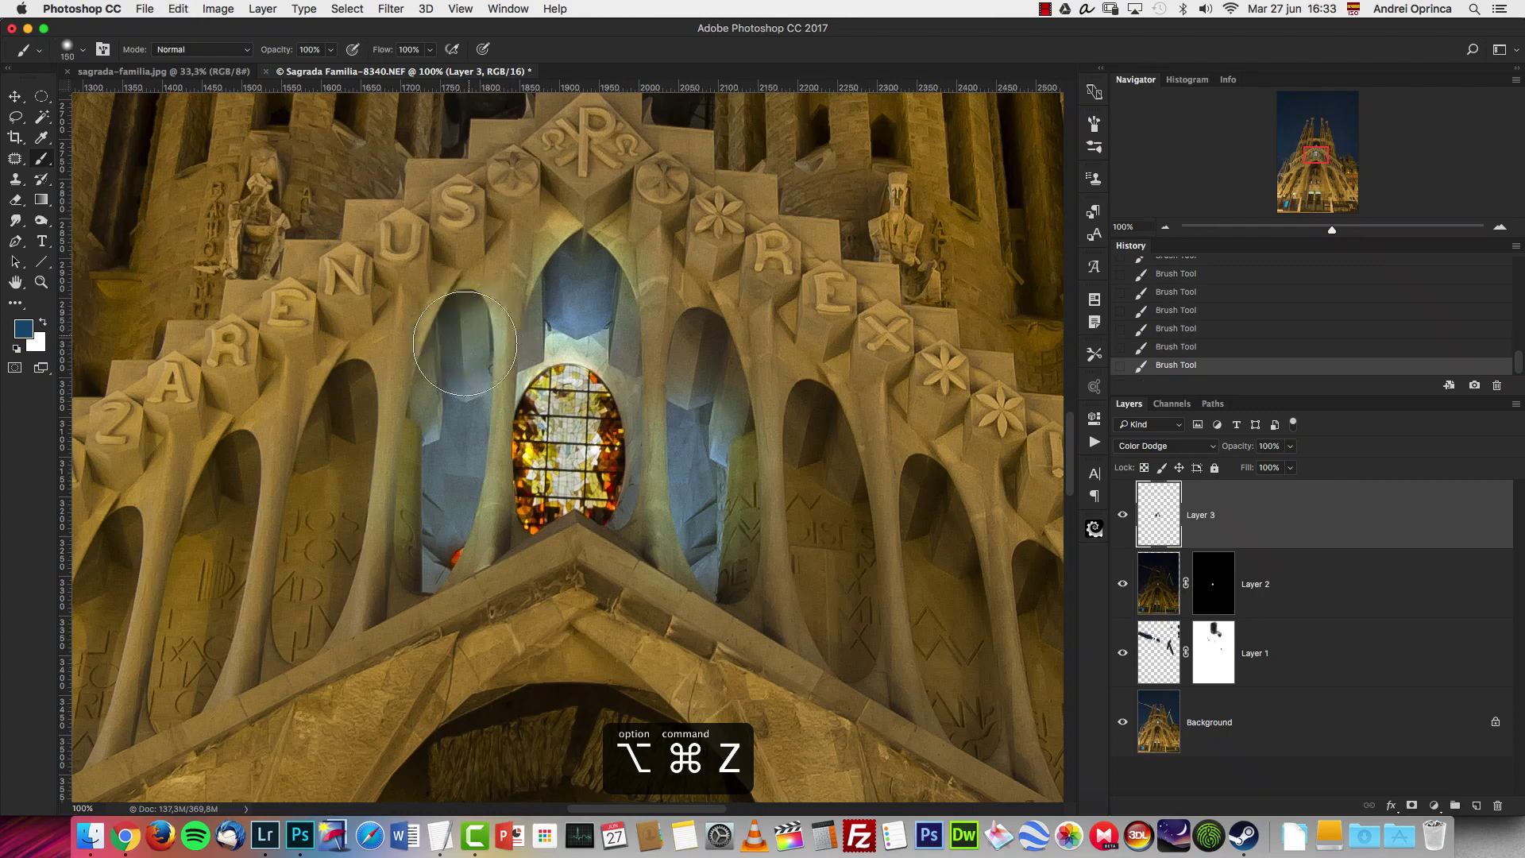
key(bracketright)
key(bracketright)
key(bracketright)
key(bracketright)
key(bracketleft)
drag(484, 528, 640, 518)
Try painting blue light beside the stained glass with a 100 px brush, and undo the last strokes.
key(bracketleft)
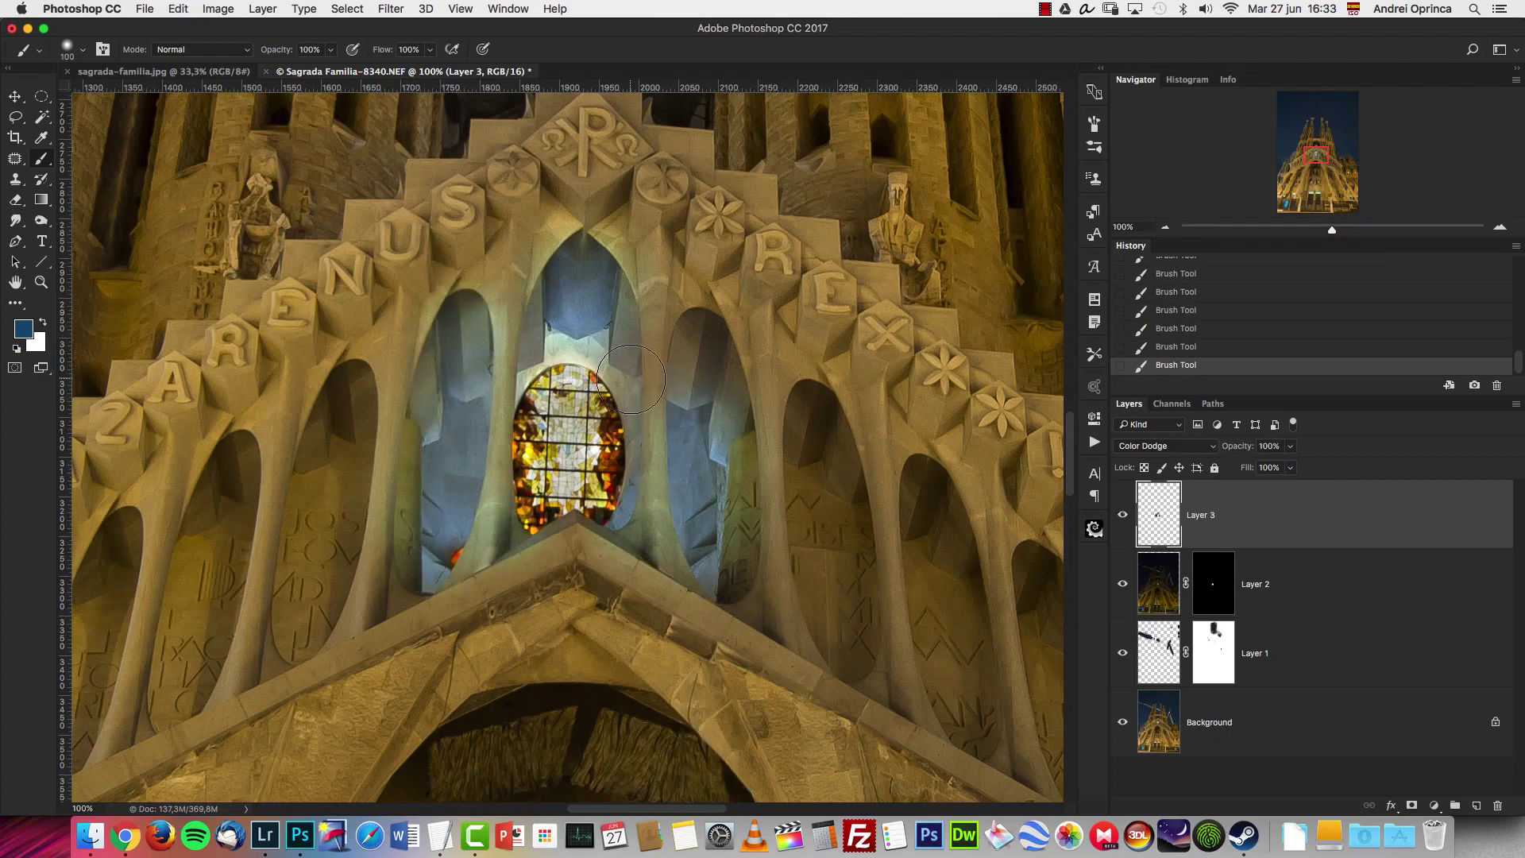
drag(634, 397, 638, 331)
key(alt+super+z)
key(alt+super+z)
key(alt+super+z)
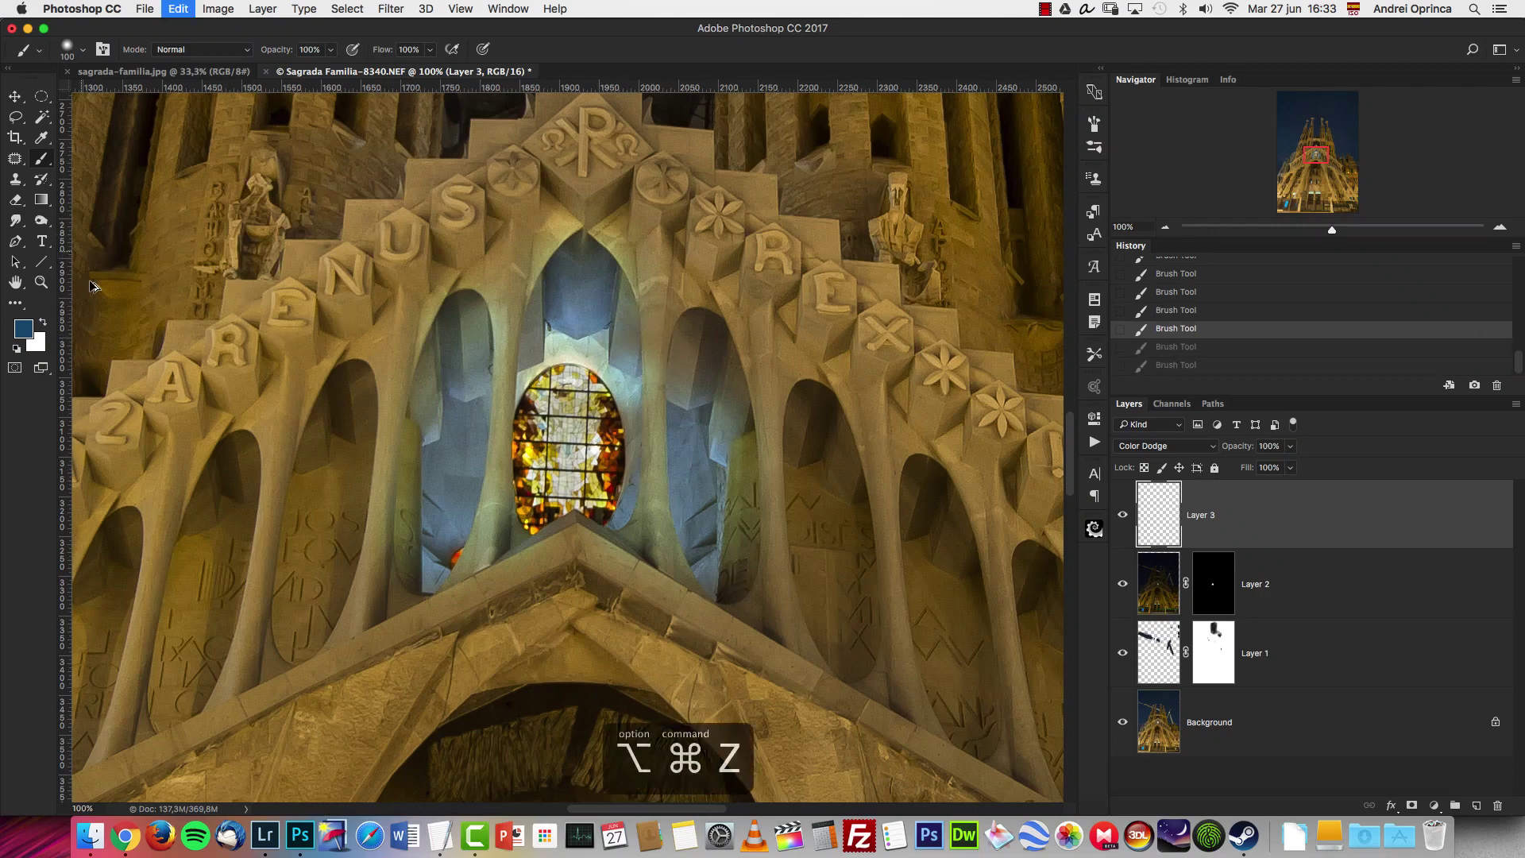
Set the foreground colour to darker blue #133852 and paint light above and beside the stained glass with a 150 px brush.
click(30, 333)
click(1090, 454)
click(1101, 455)
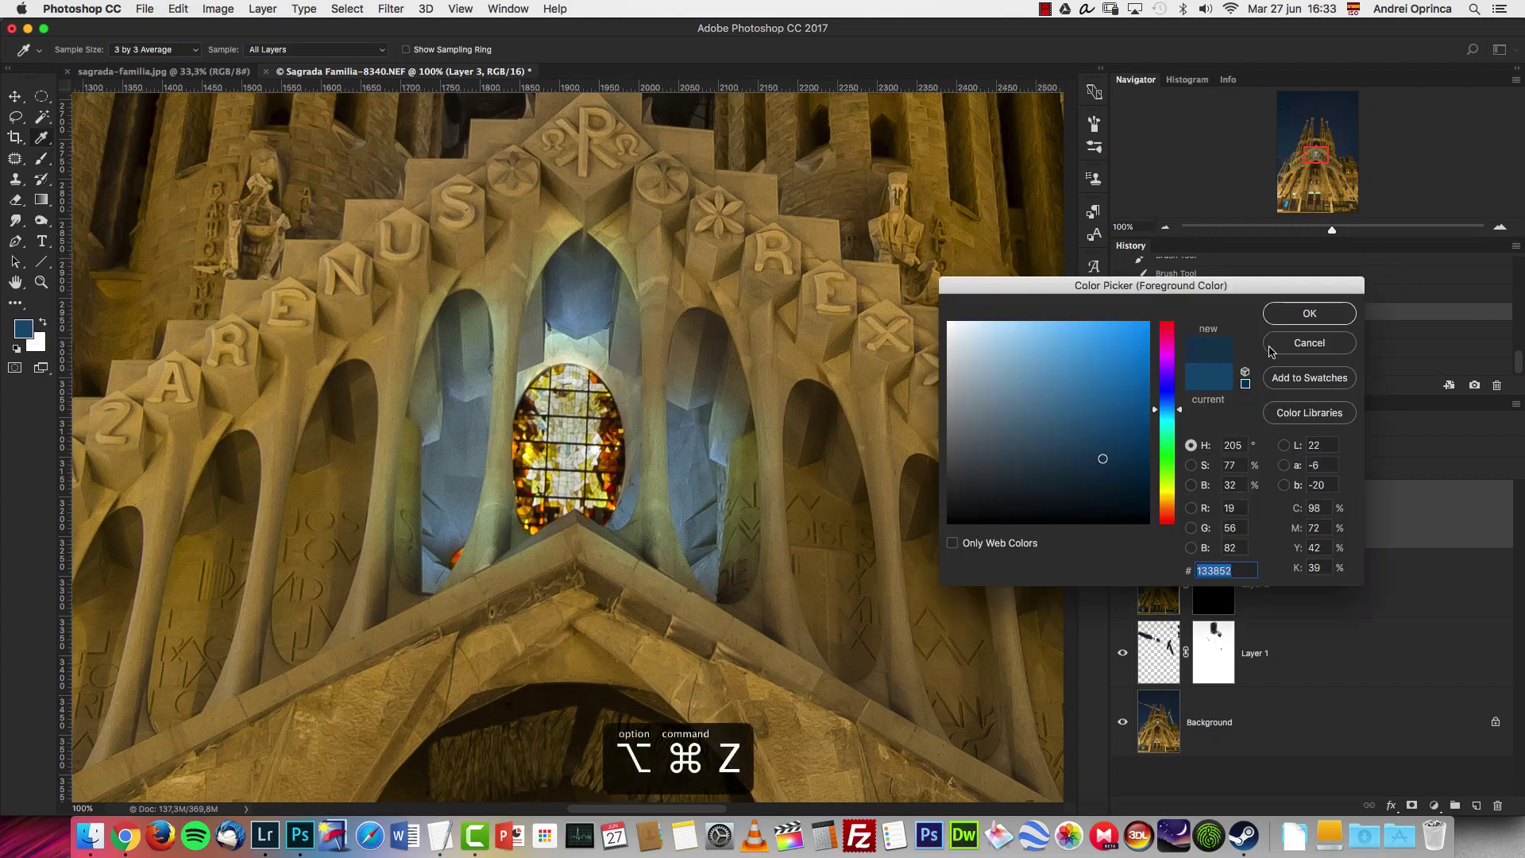
click(1307, 324)
key(bracketright)
key(bracketright)
drag(615, 326, 631, 389)
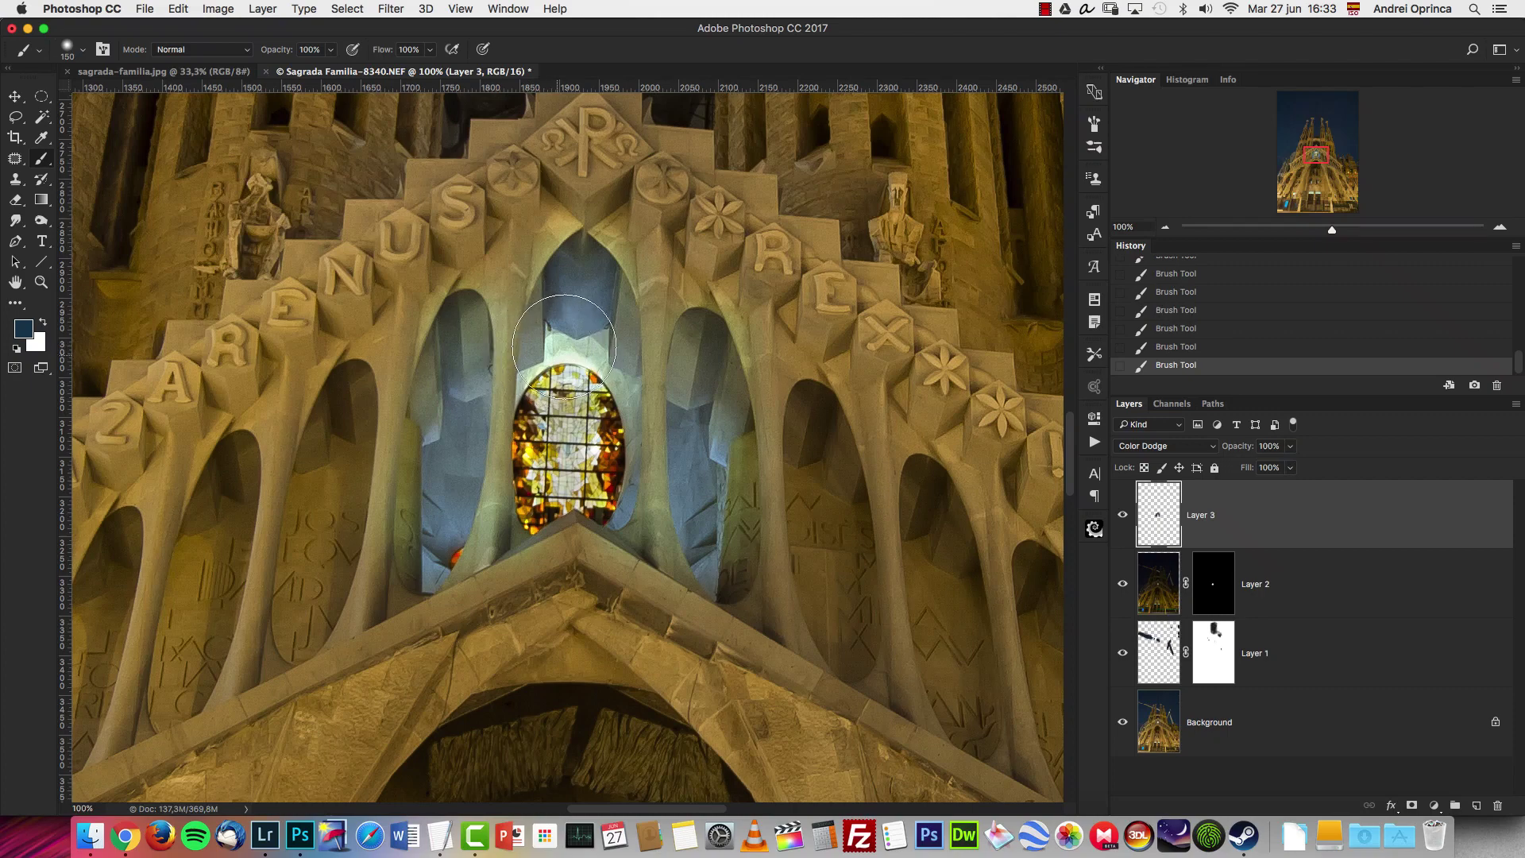
Set the foreground colour to dark orange-brown and paint warm light over the stained glass with a 200 px brush, comparing with Layer 3 hidden.
click(30, 334)
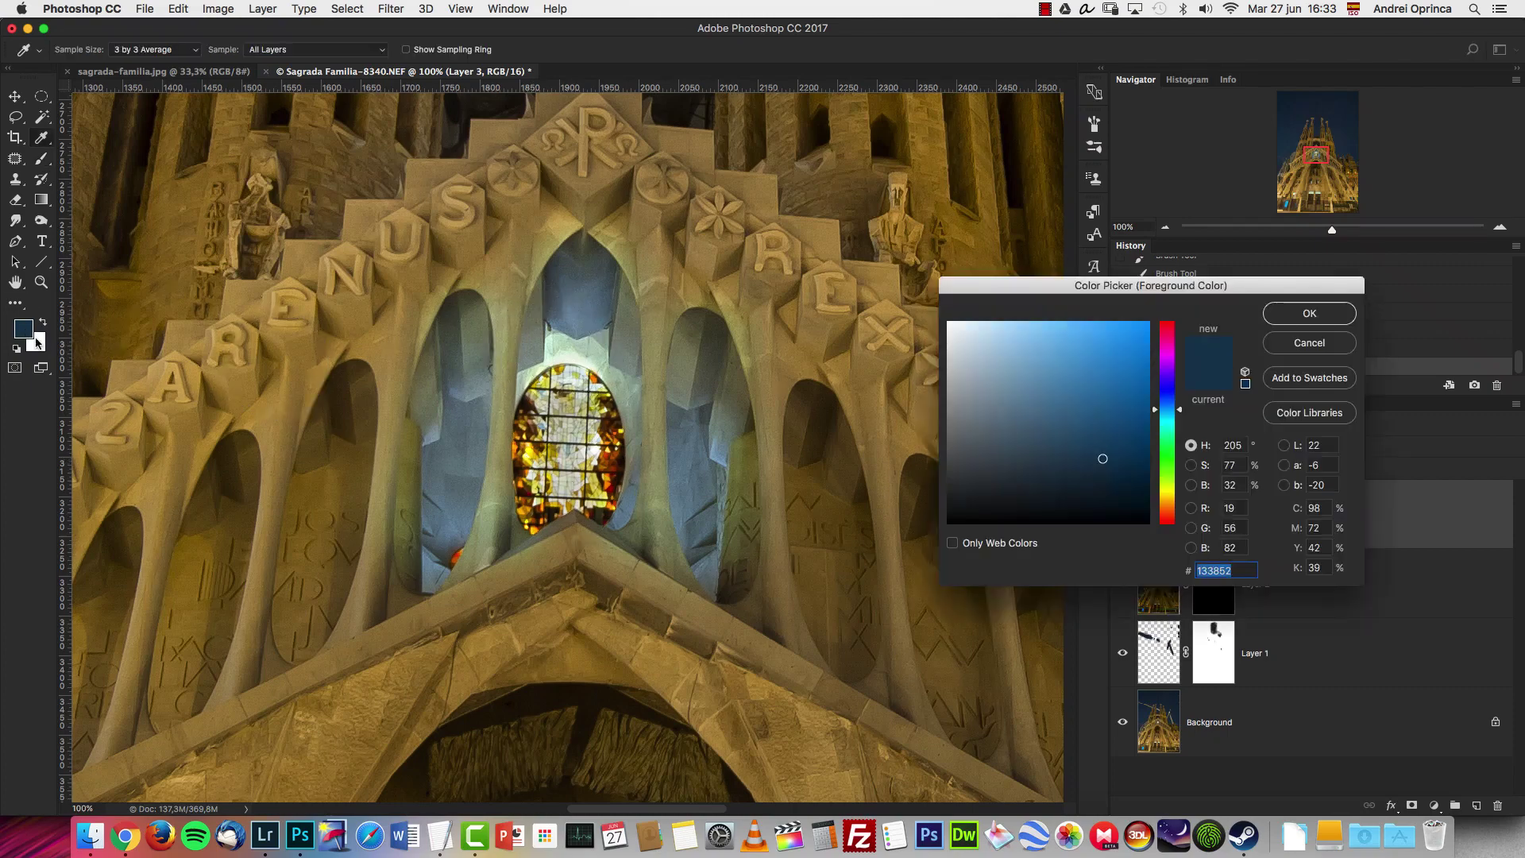
click(1171, 506)
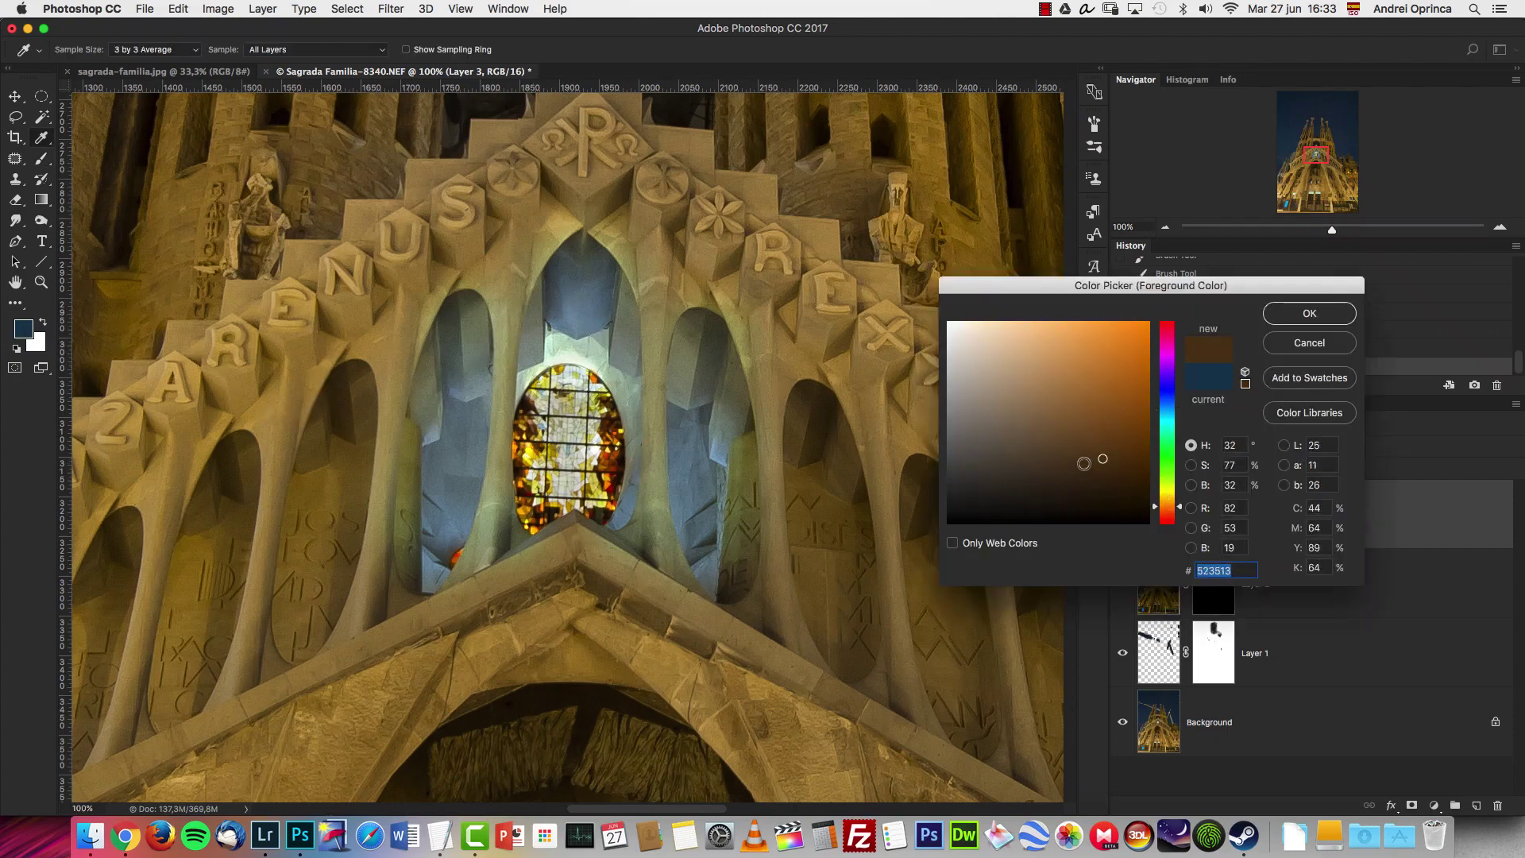
click(1310, 314)
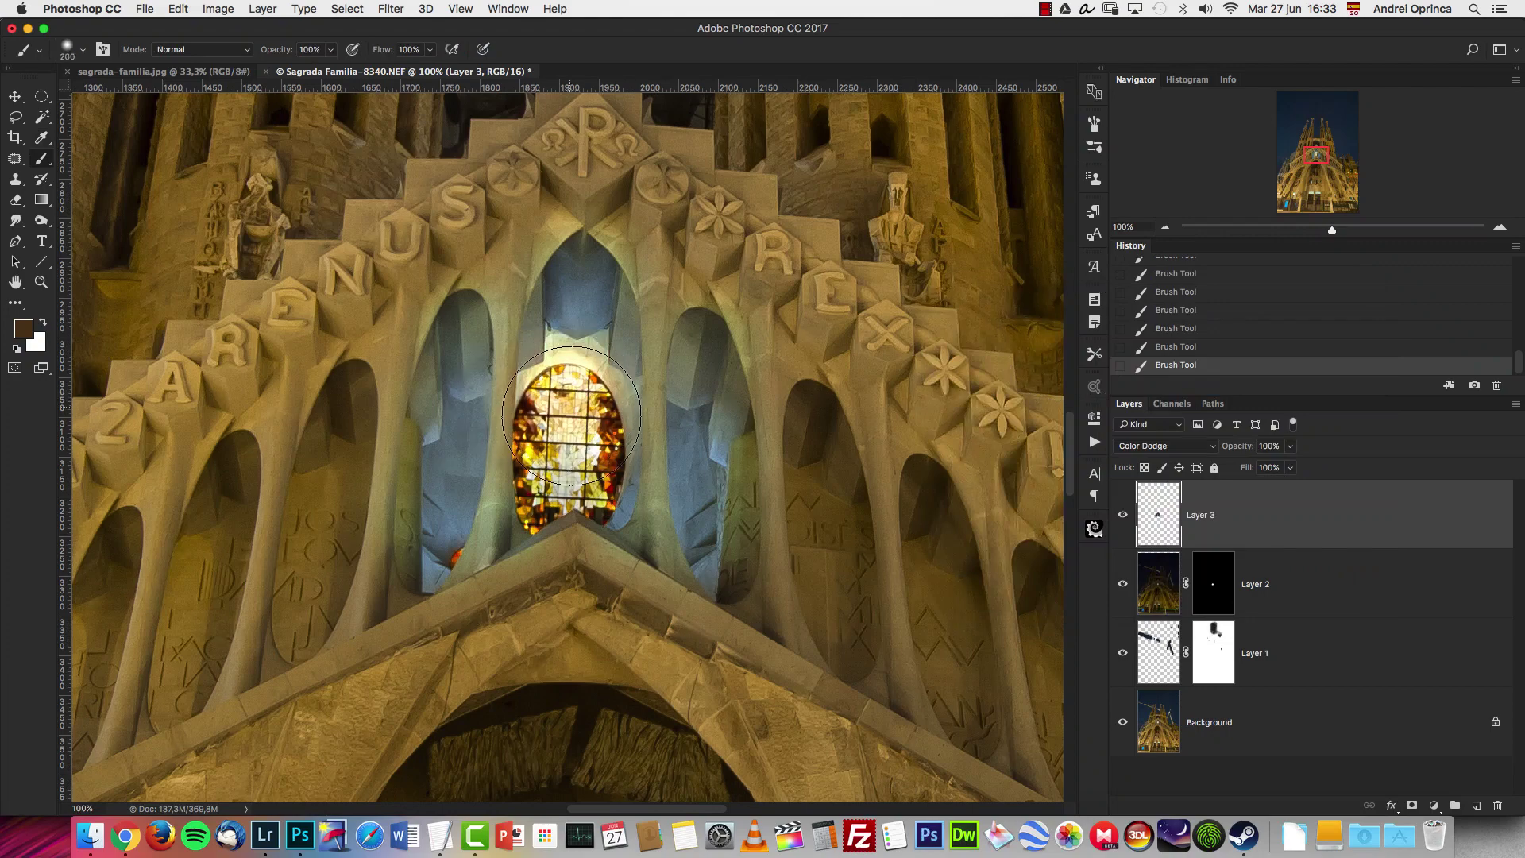
key(super+1)
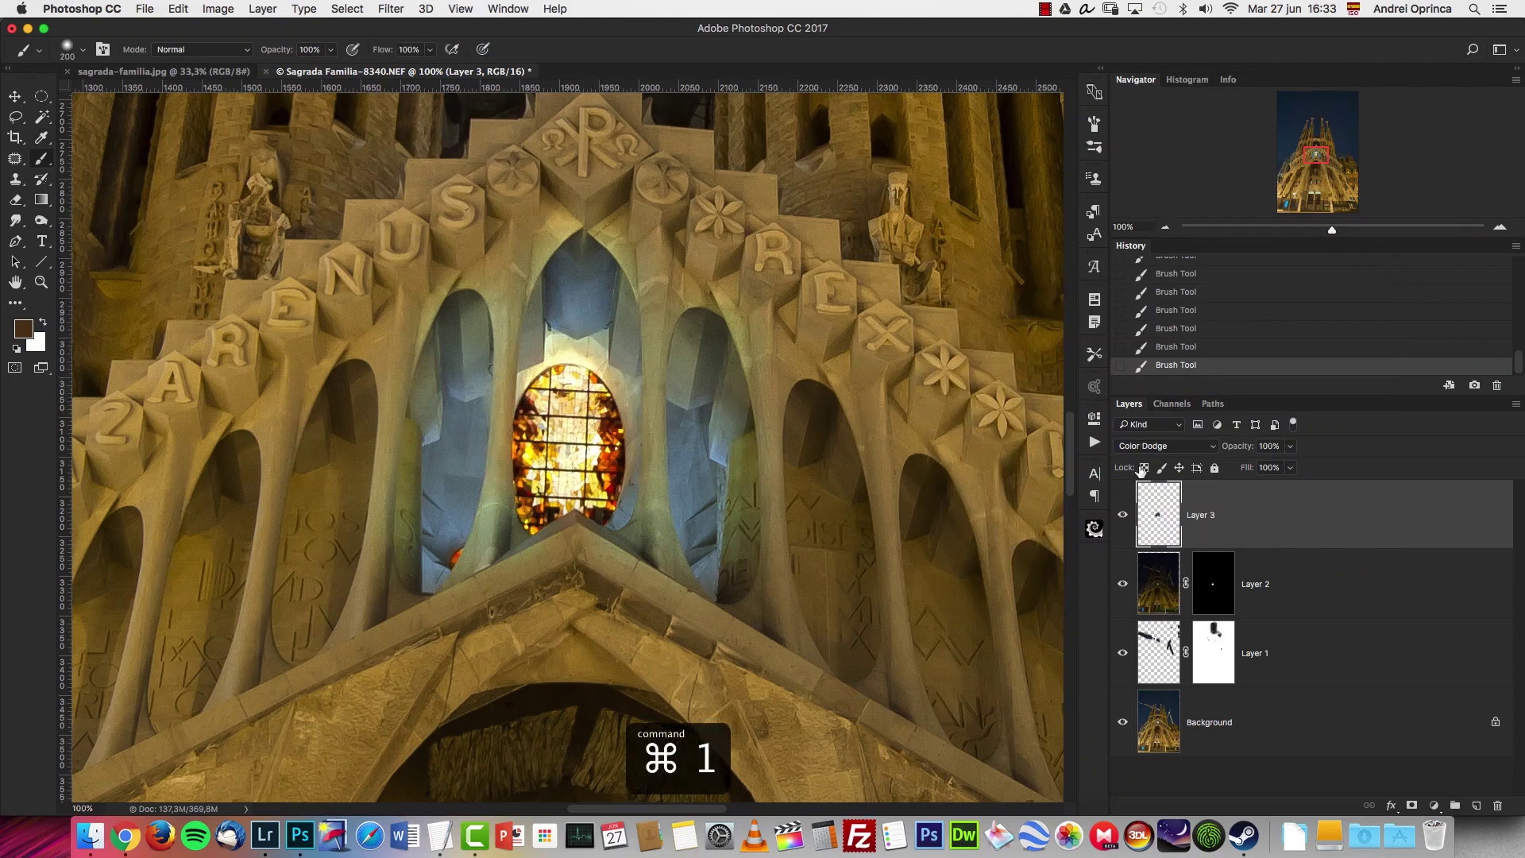
click(1123, 517)
click(1123, 515)
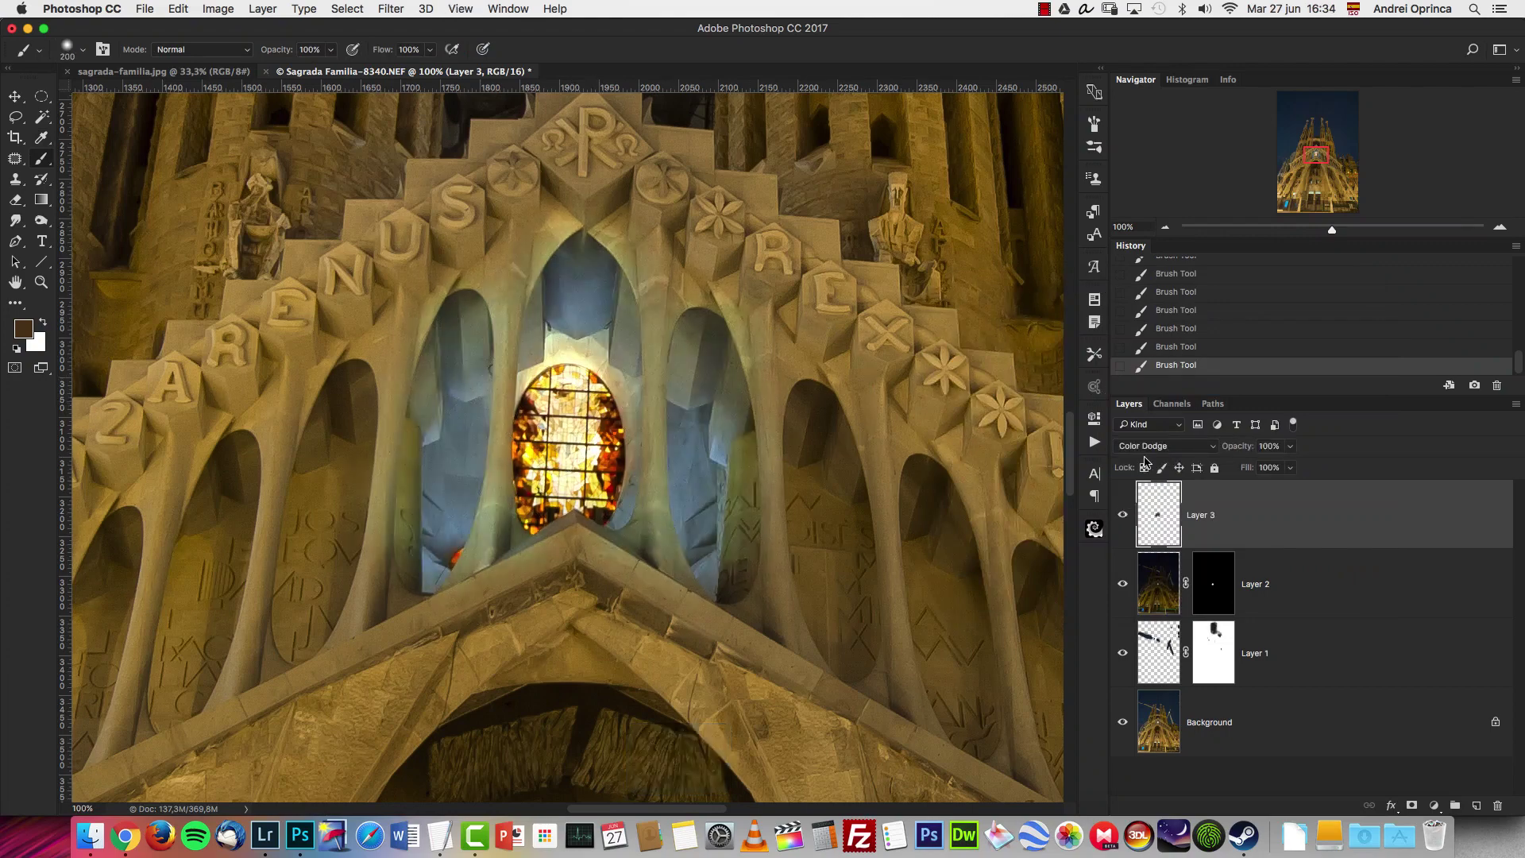
Stamp all visible layers into a new layer on top of the stack.
click(1164, 228)
click(1164, 227)
click(1164, 228)
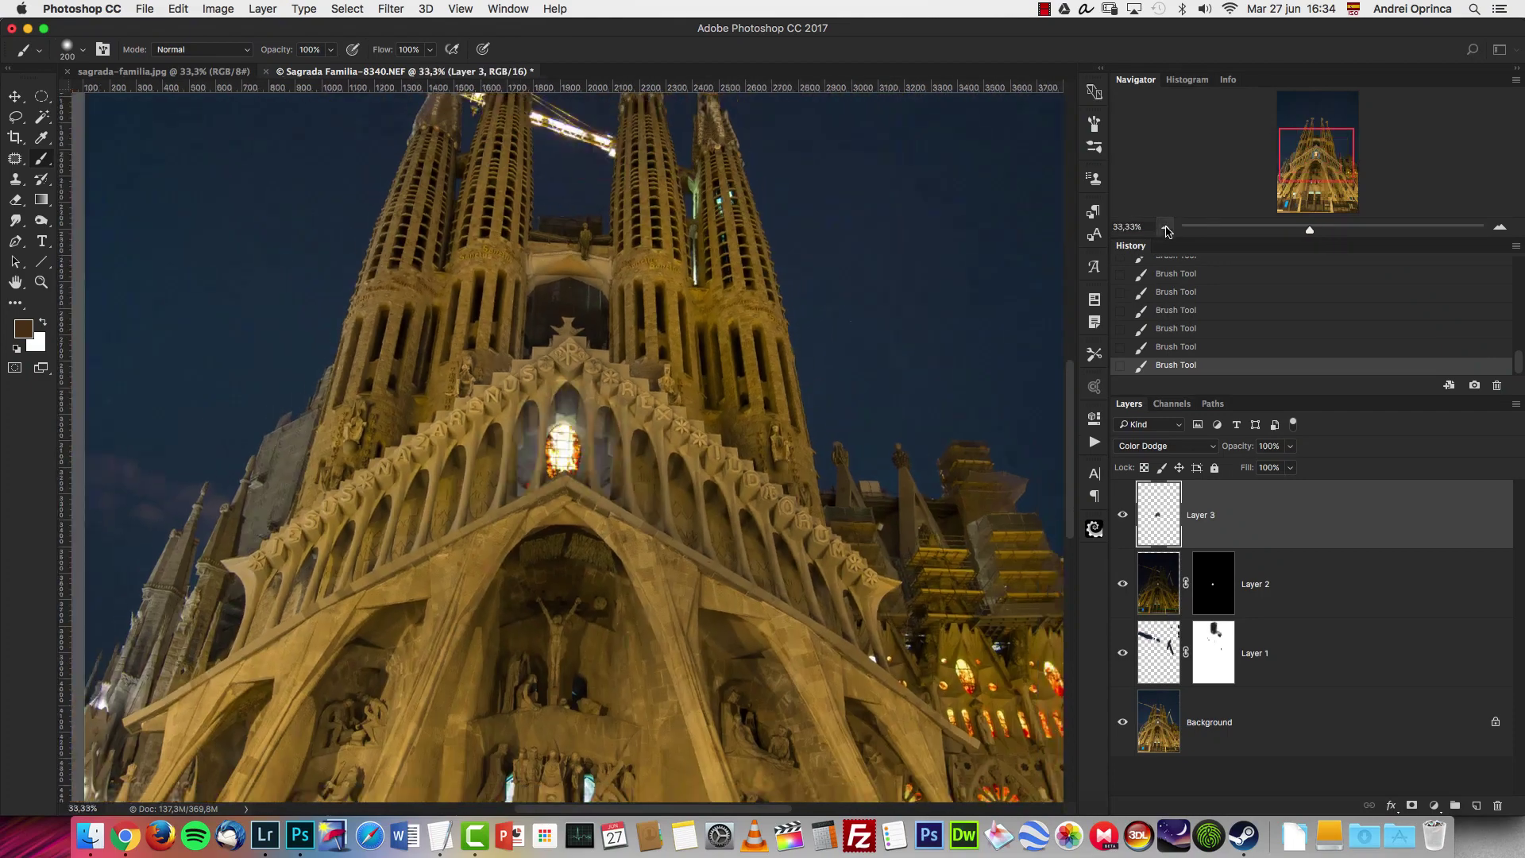
click(1165, 228)
drag(808, 549, 985, 276)
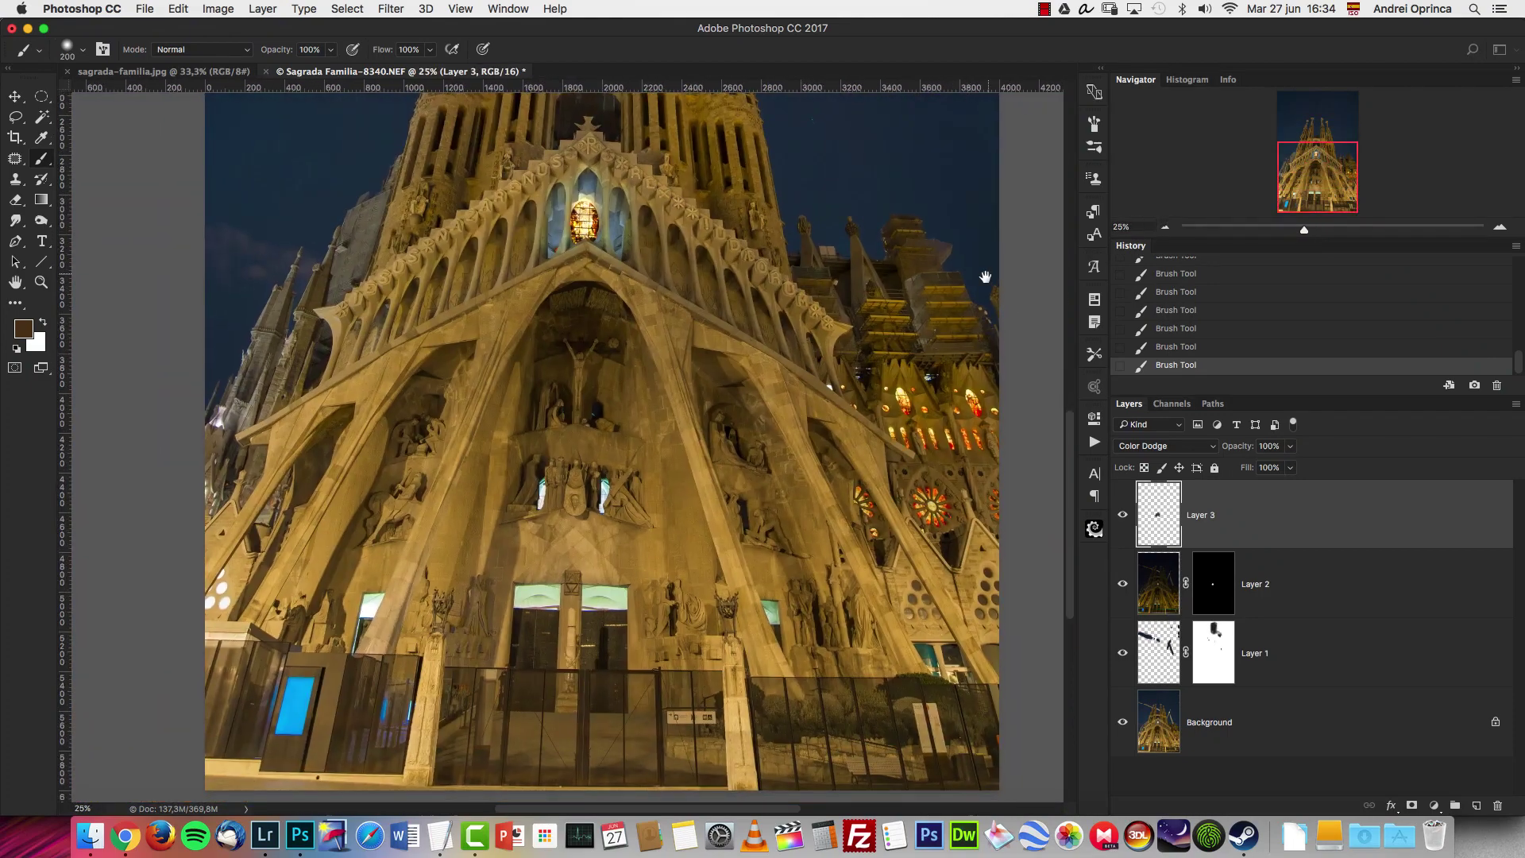
click(1165, 228)
drag(1309, 173, 1280, 181)
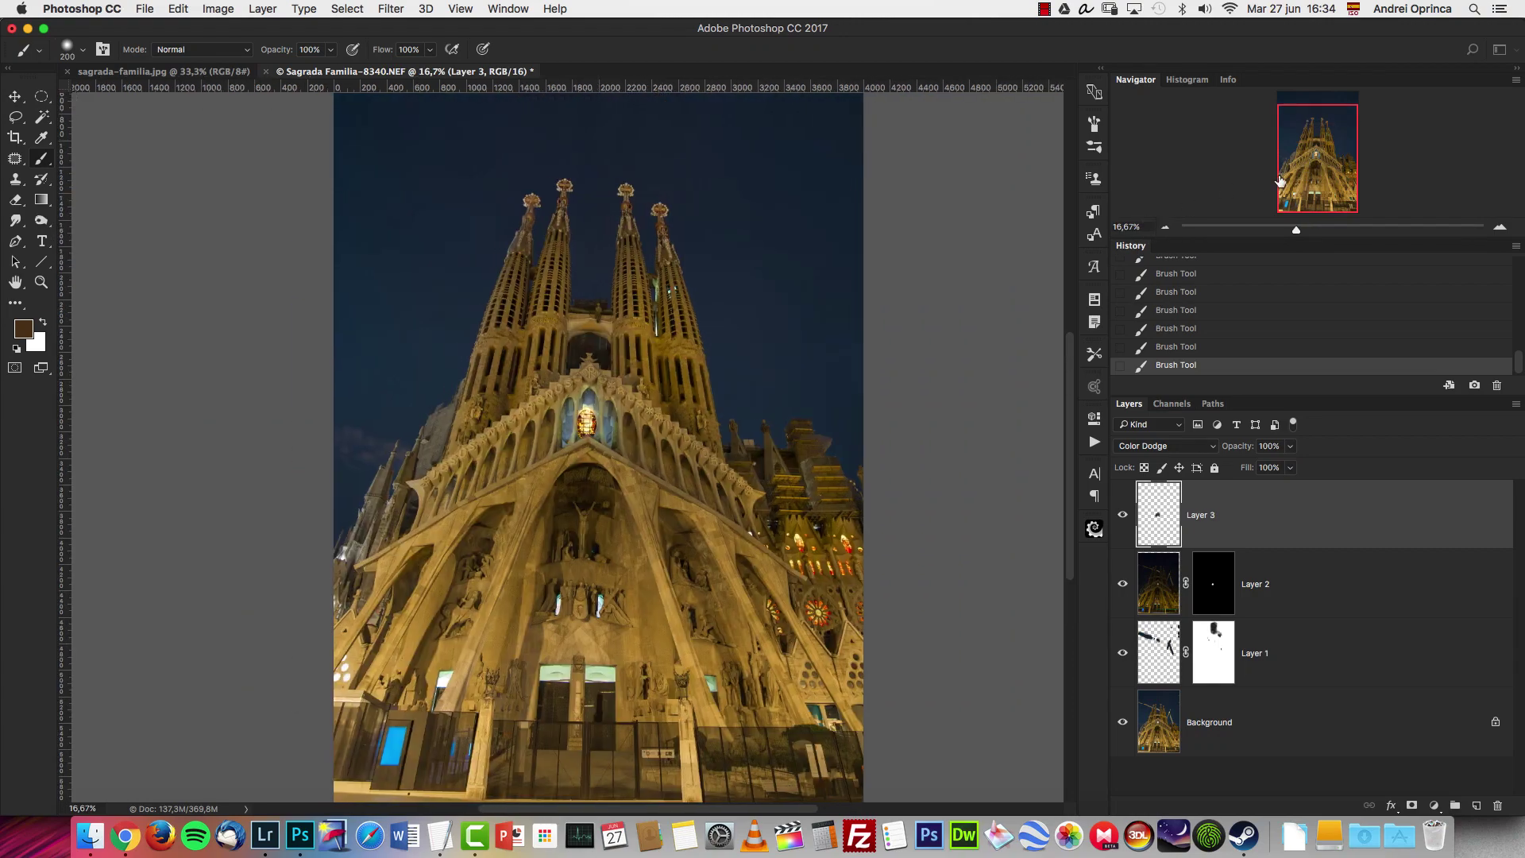
key(alt+shift+super+e)
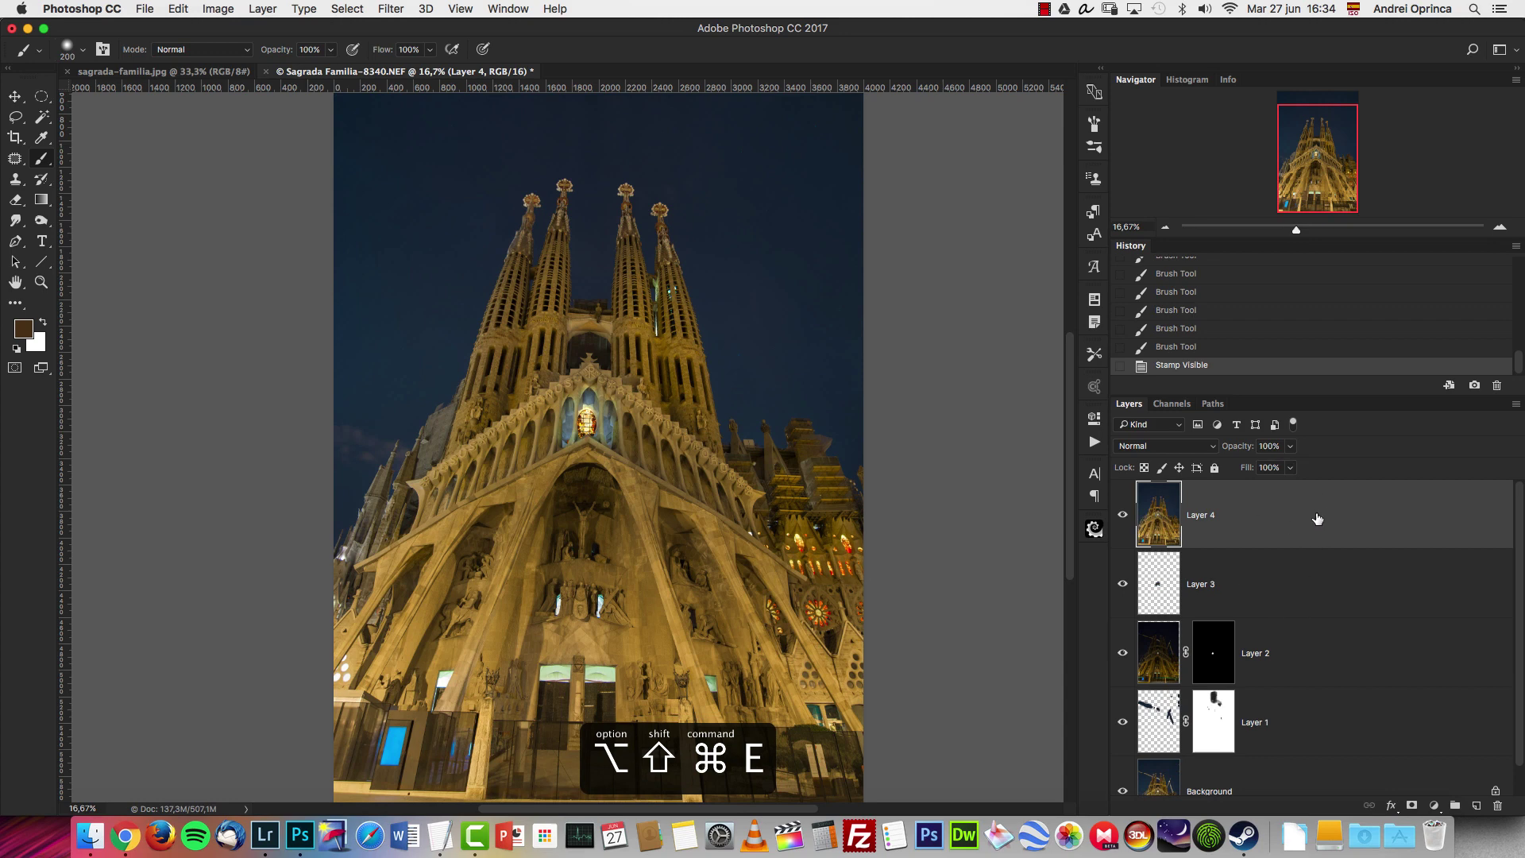
Try a custom Lens Correction on the stamped layer with vertical perspective -12 and scale 108%, and cancel it.
click(400, 7)
click(459, 154)
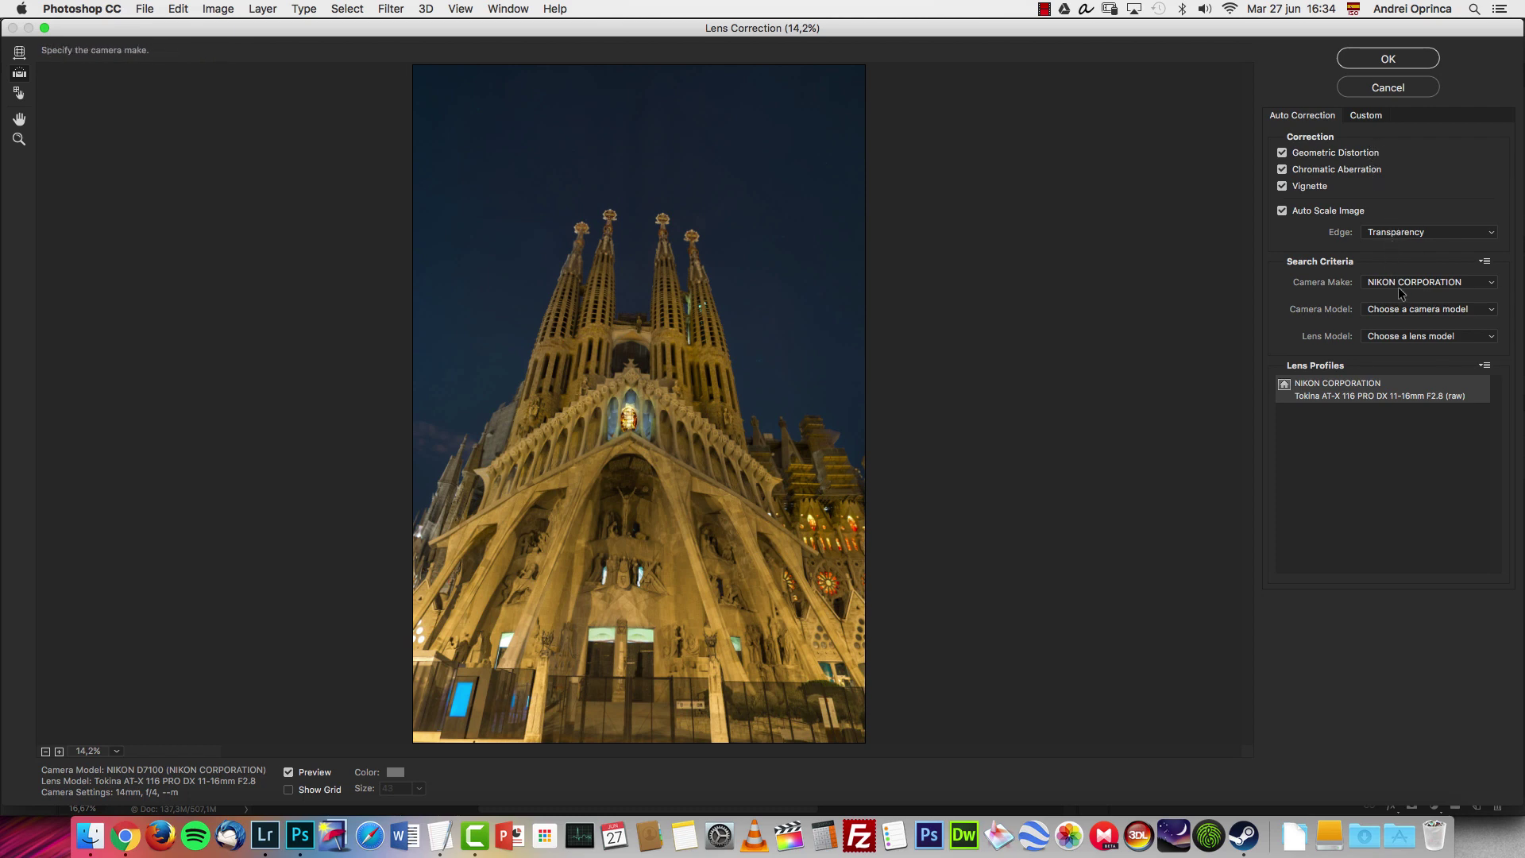
click(1377, 120)
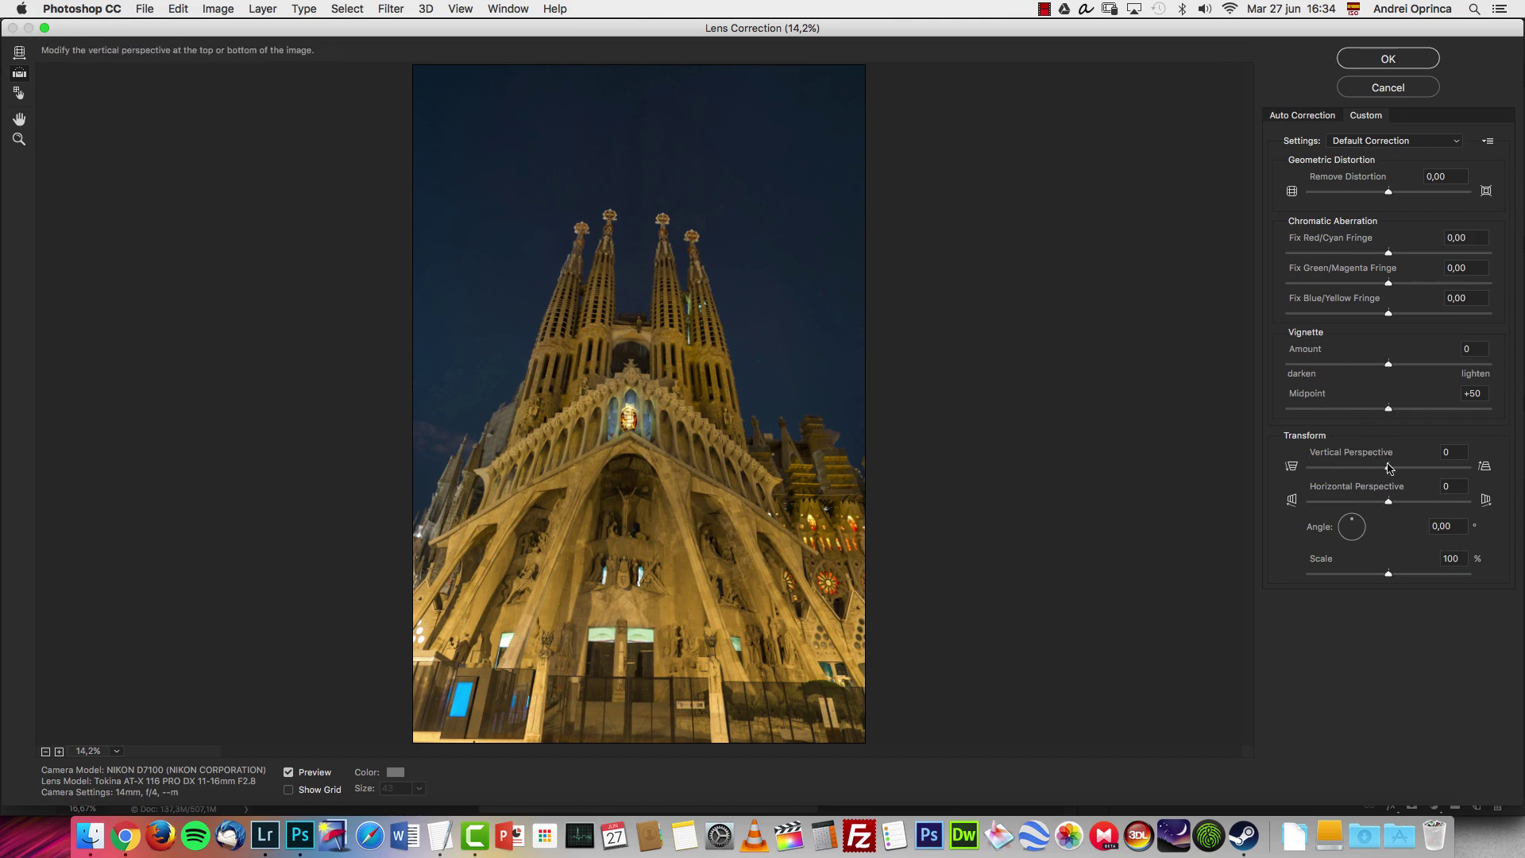
drag(1388, 469, 1380, 467)
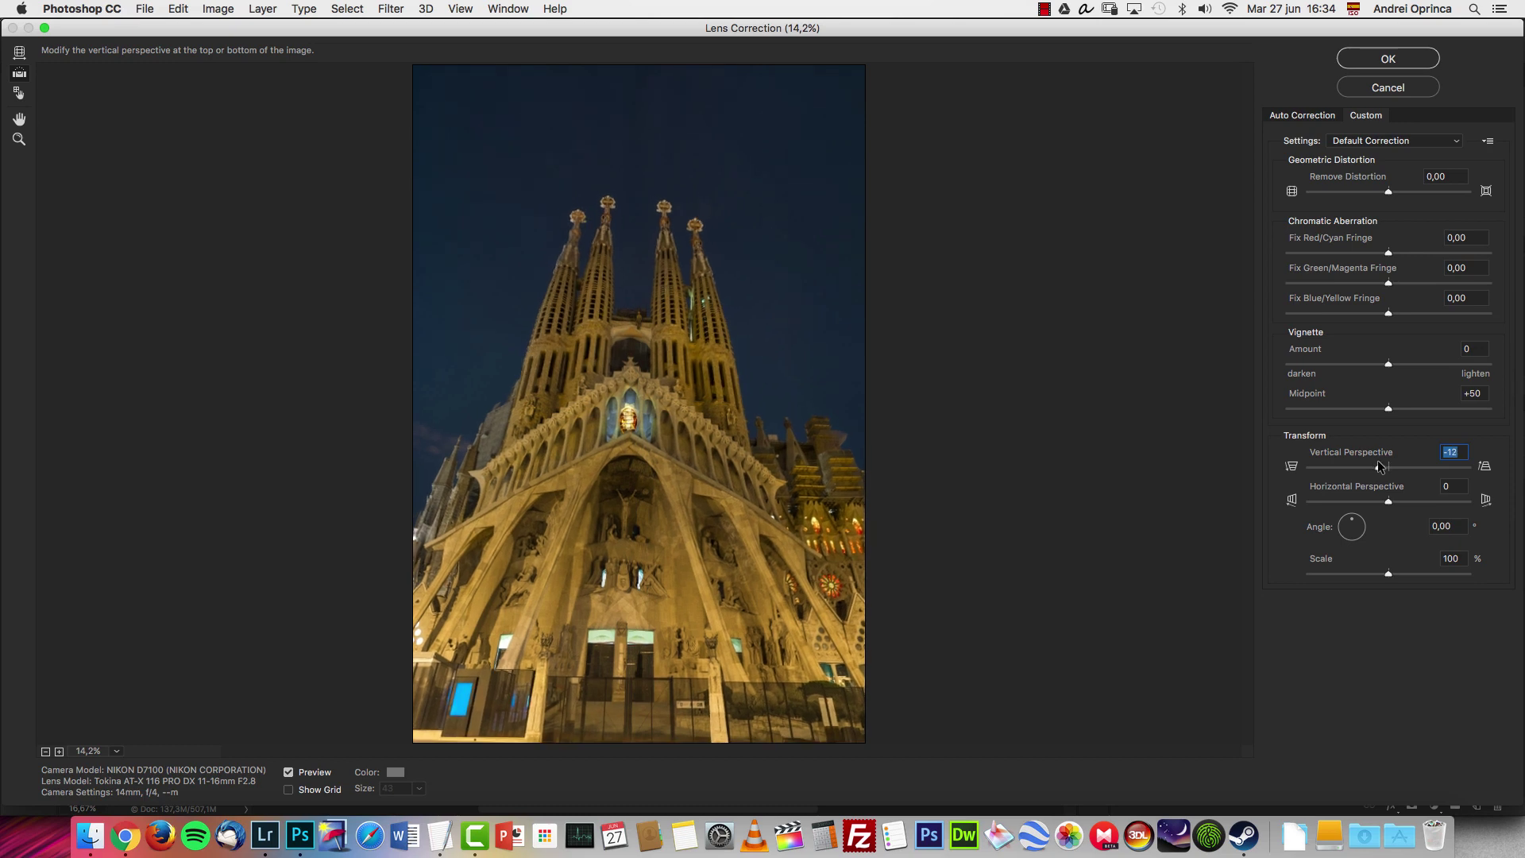
click(1403, 573)
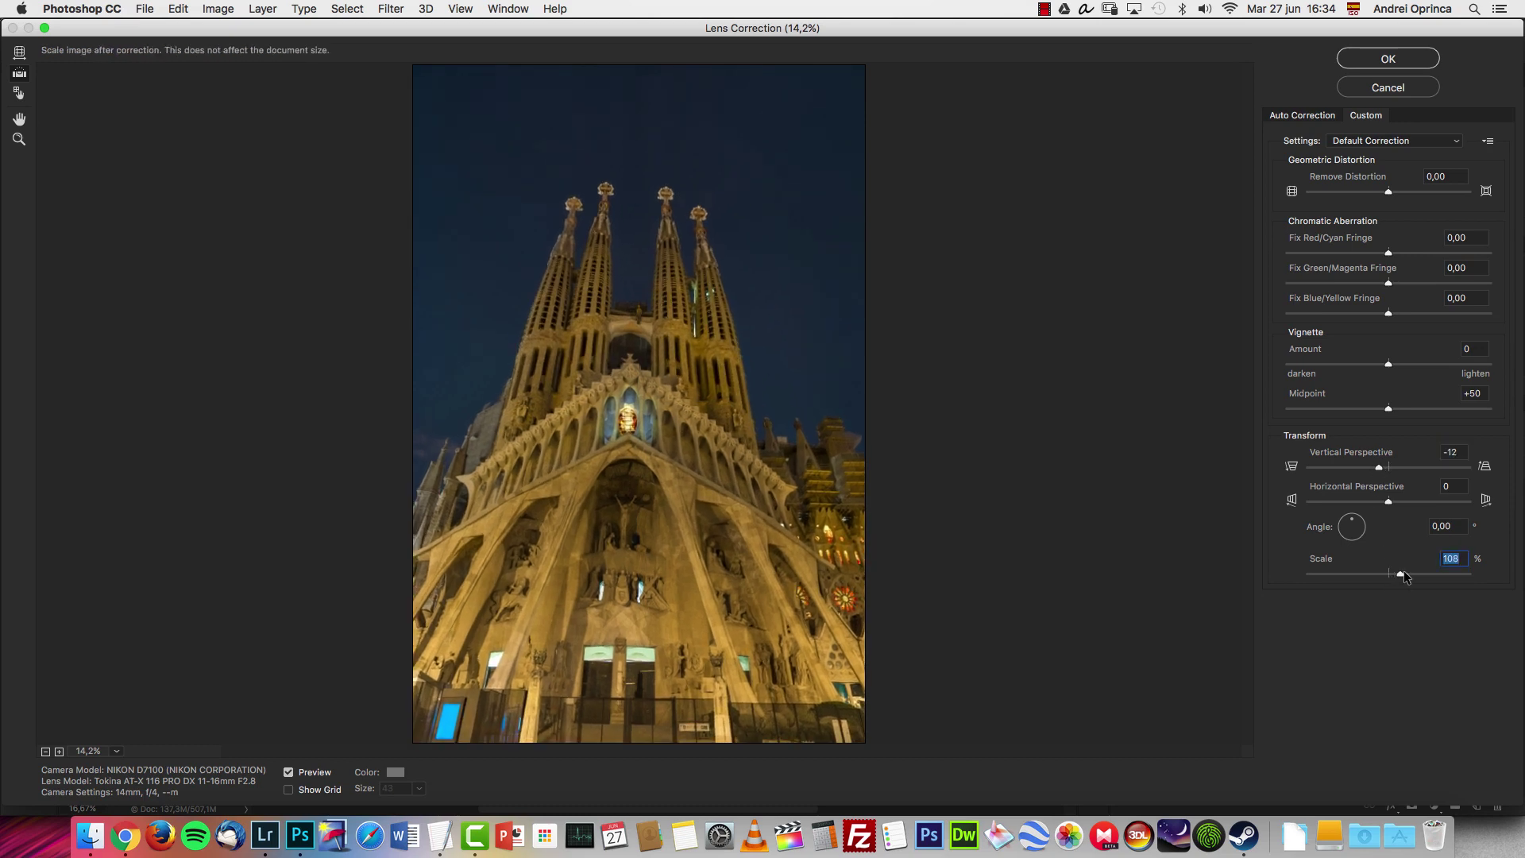
click(1383, 88)
Skew the top edge of Layer 4 slightly to the left with Free Transform, and hide the layer to compare.
key(super+t)
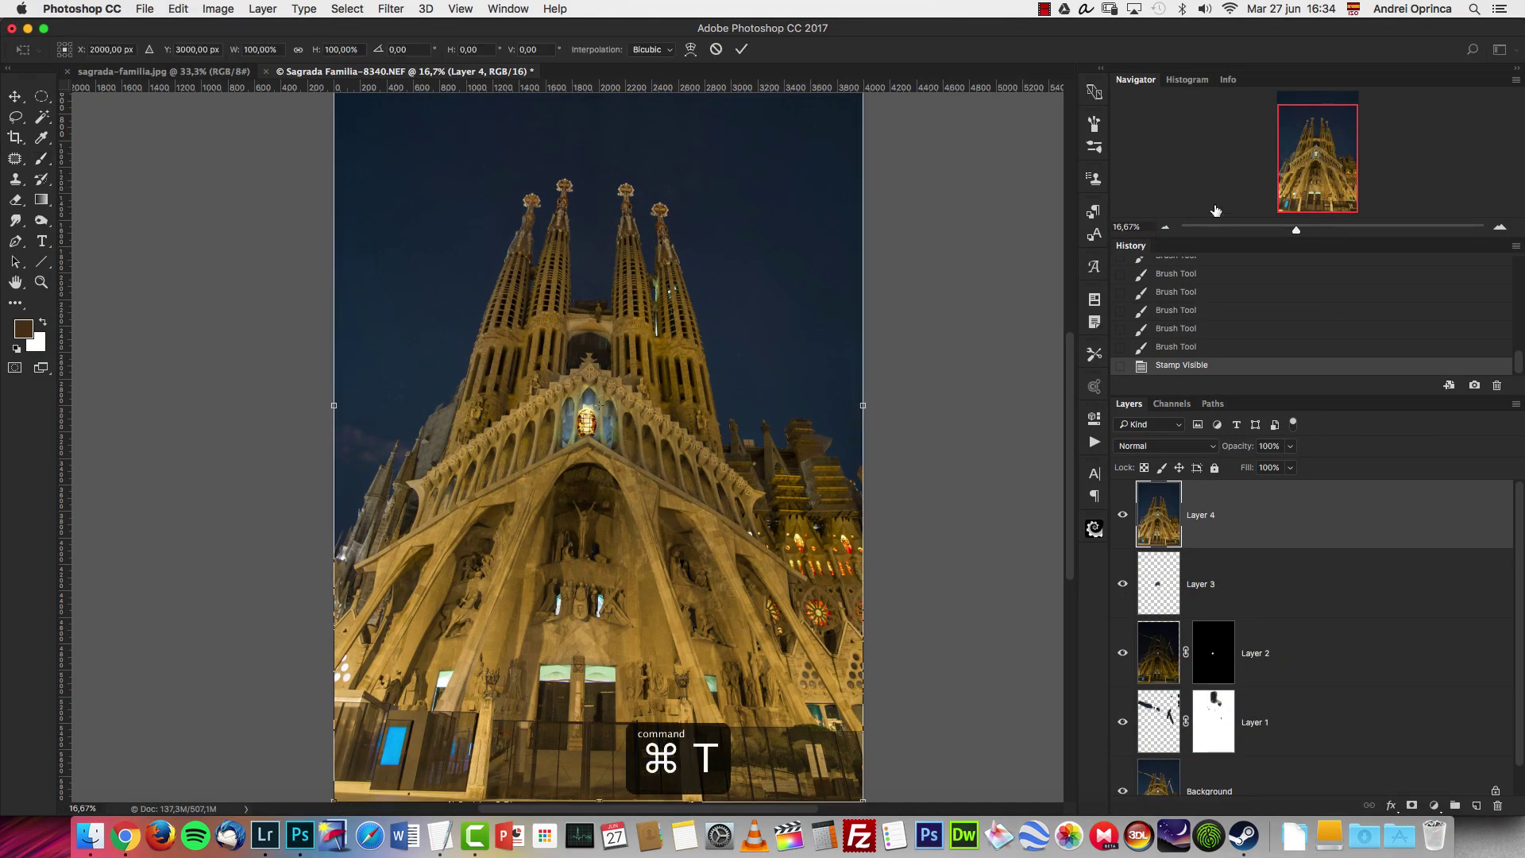
click(1166, 228)
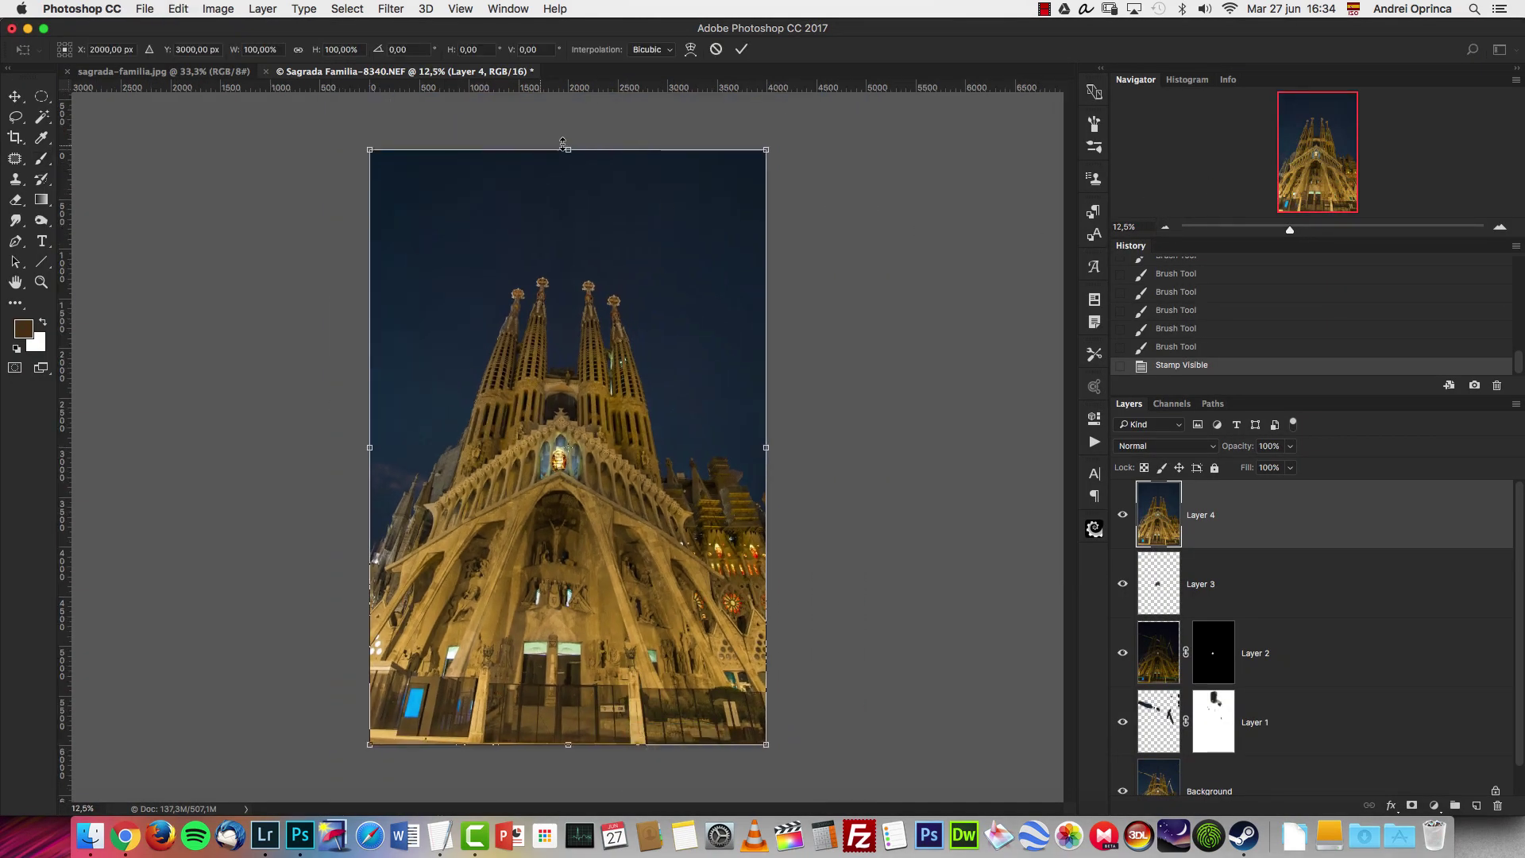
right_click(544, 153)
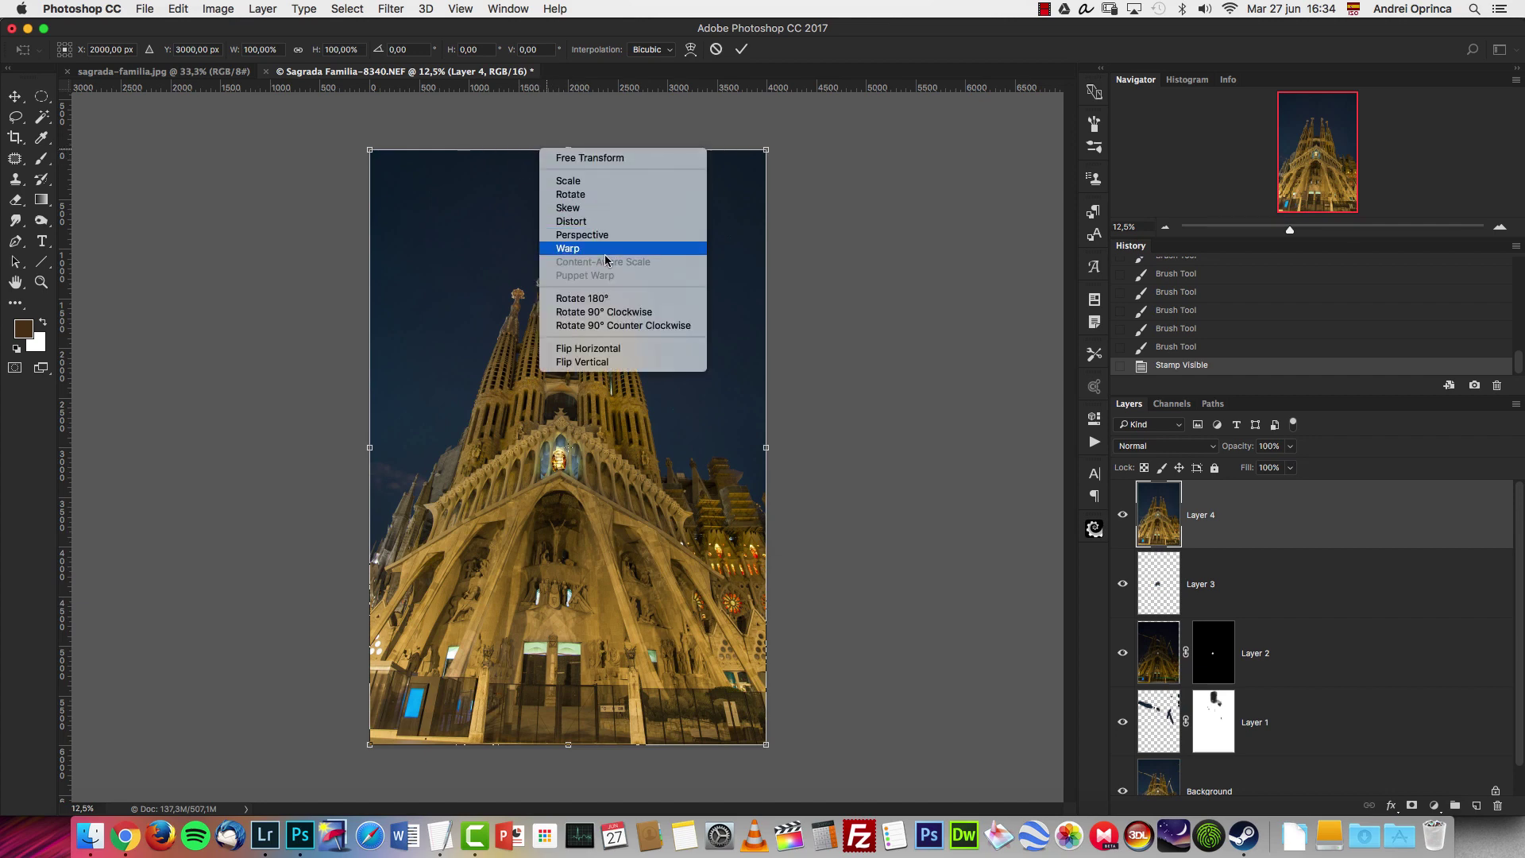
key(Escape)
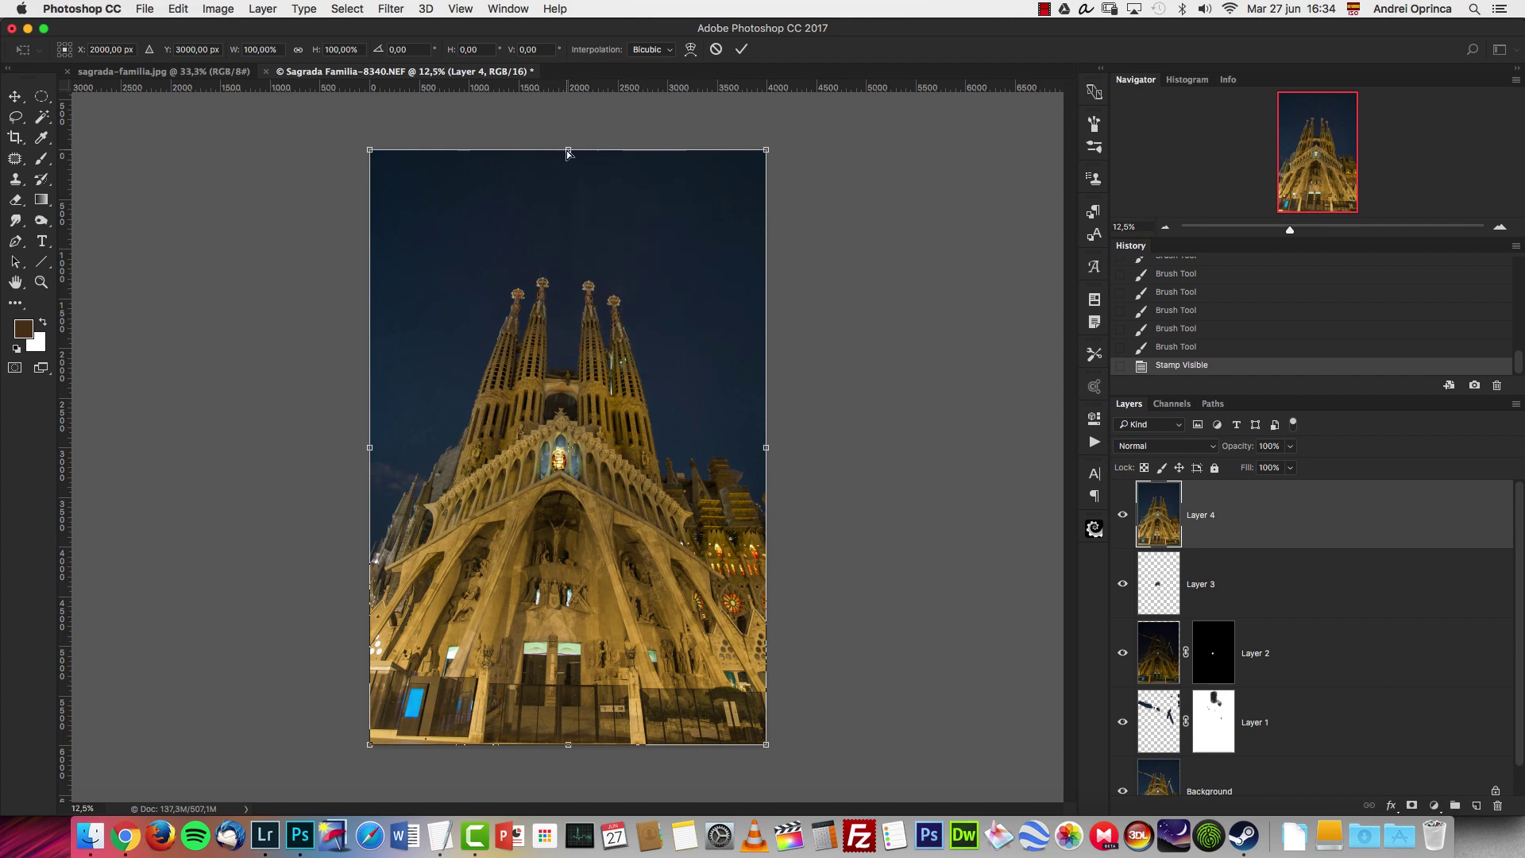
drag(568, 153, 559, 154)
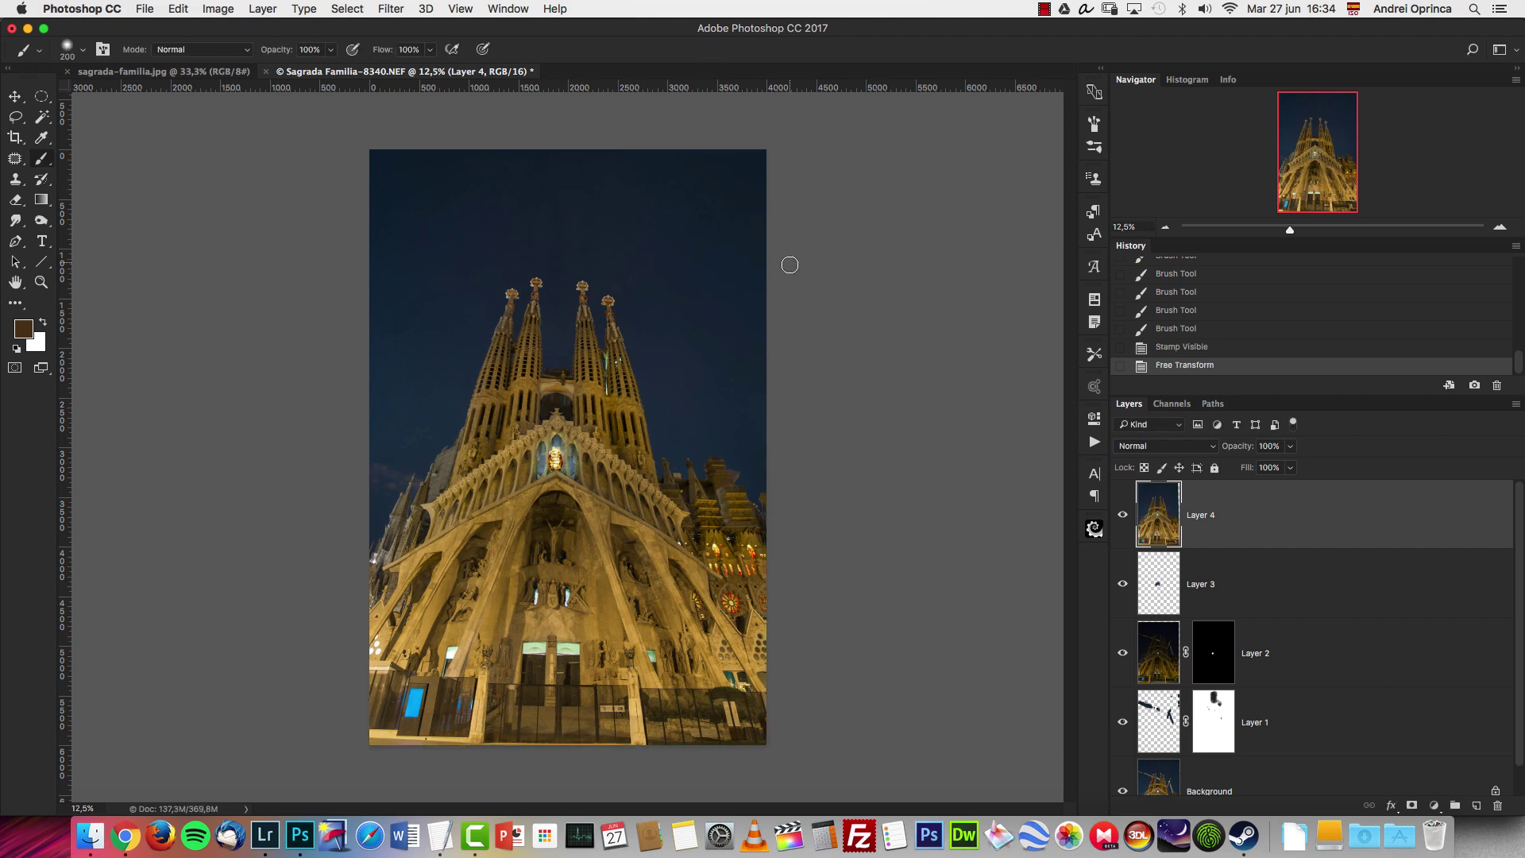
click(1124, 515)
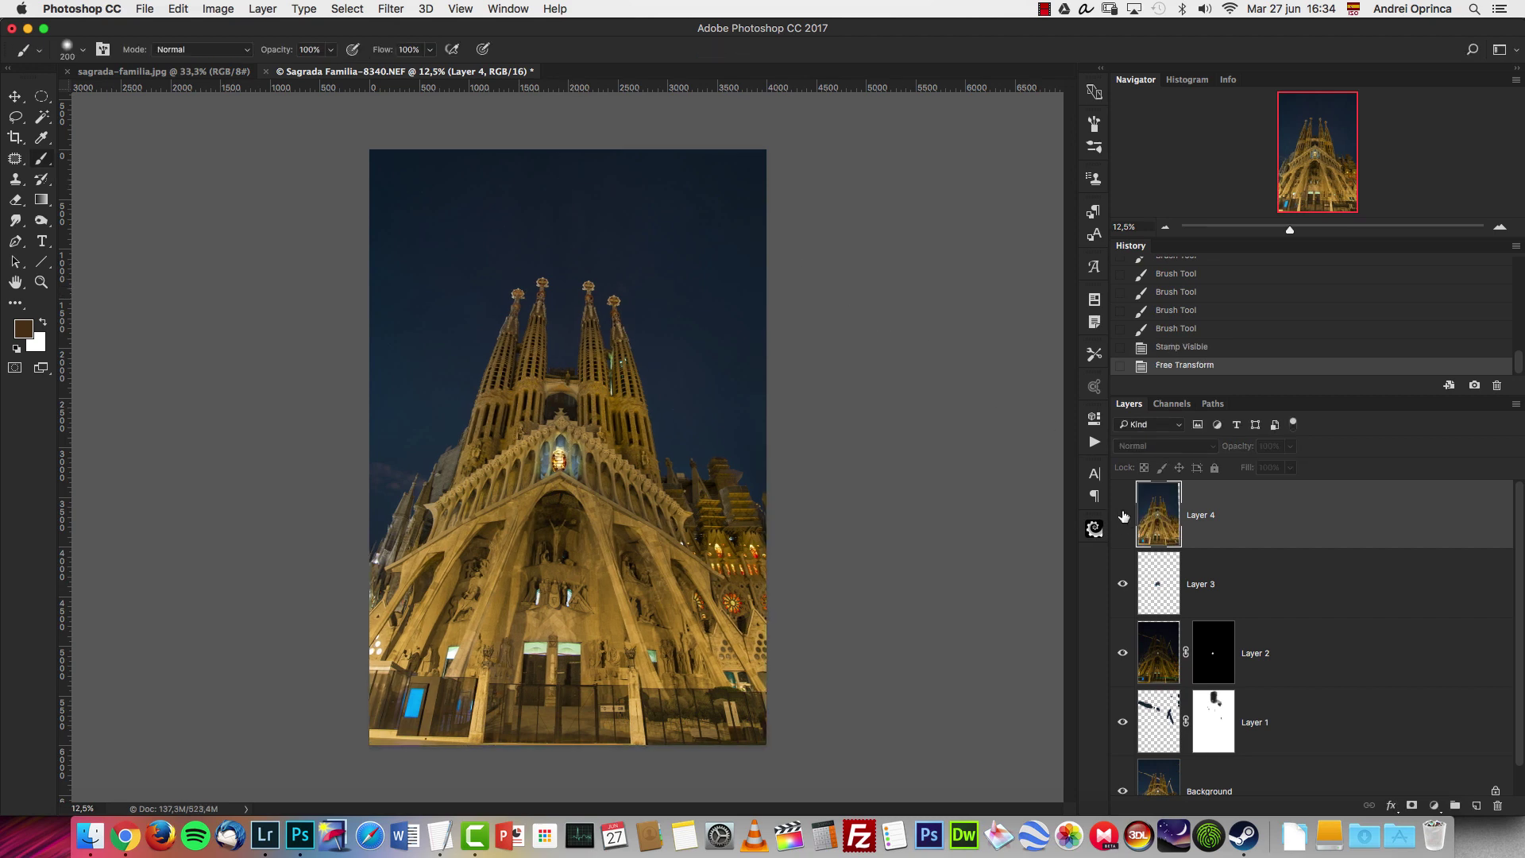
Compare the photo with Layer 4 shown and hidden, and inspect the sky's upper-right corner at 100%.
click(1122, 511)
click(1122, 510)
click(1123, 510)
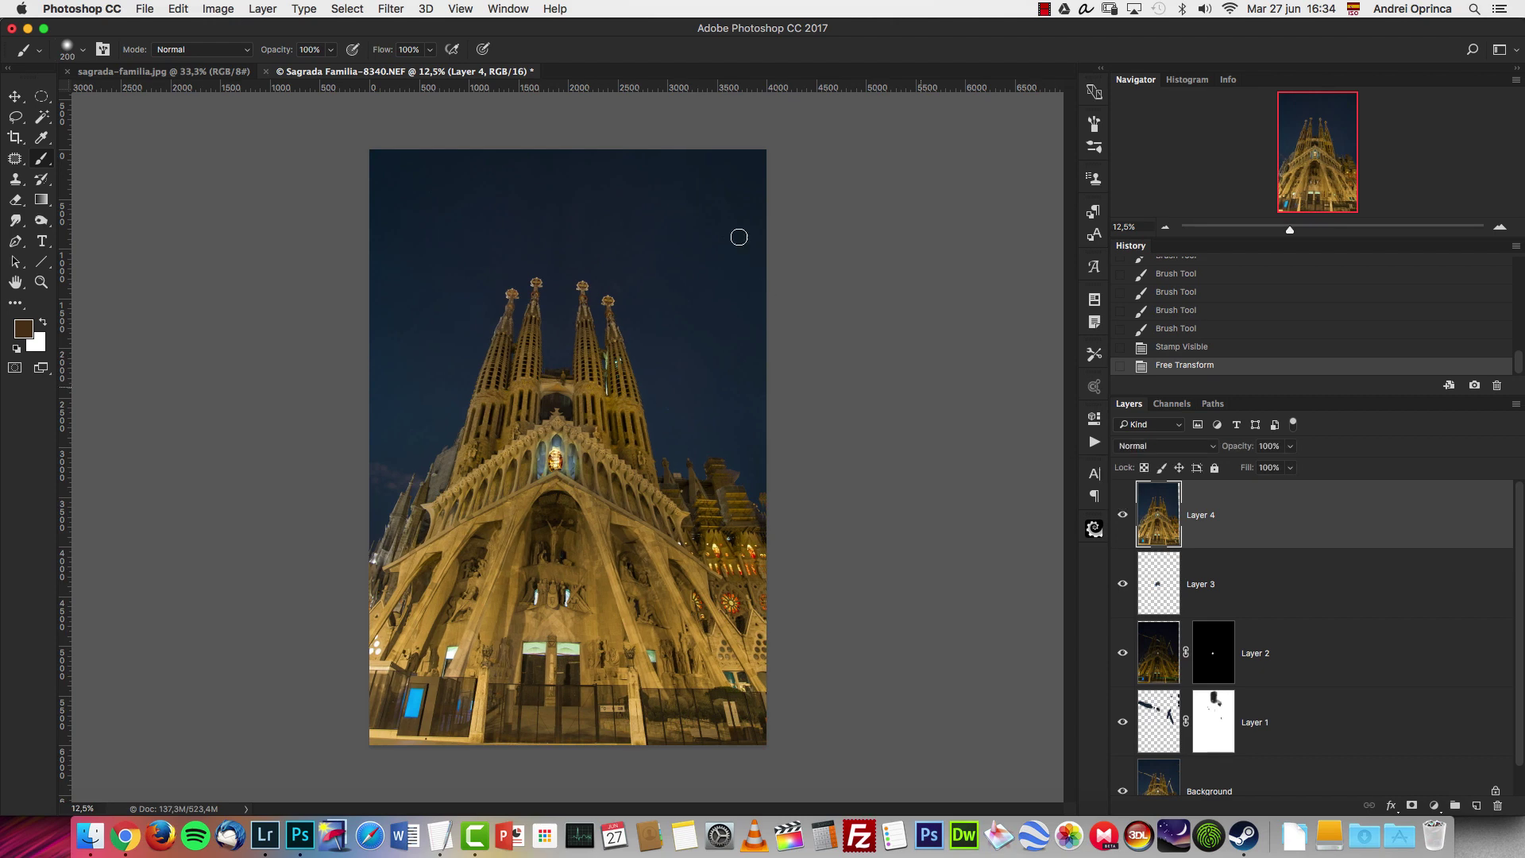
key(super+1)
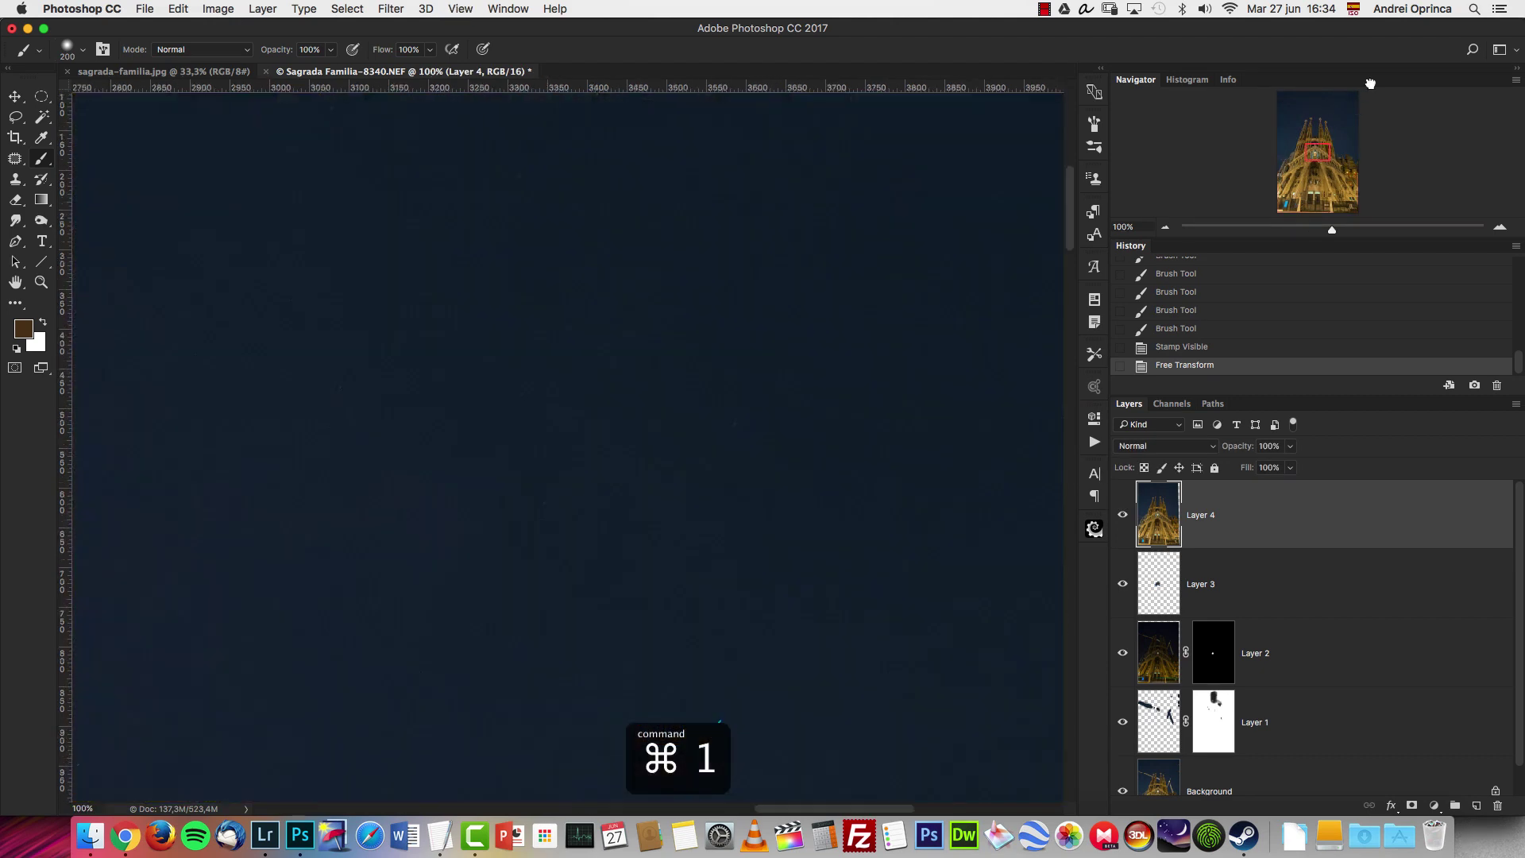
drag(1370, 83, 1379, 67)
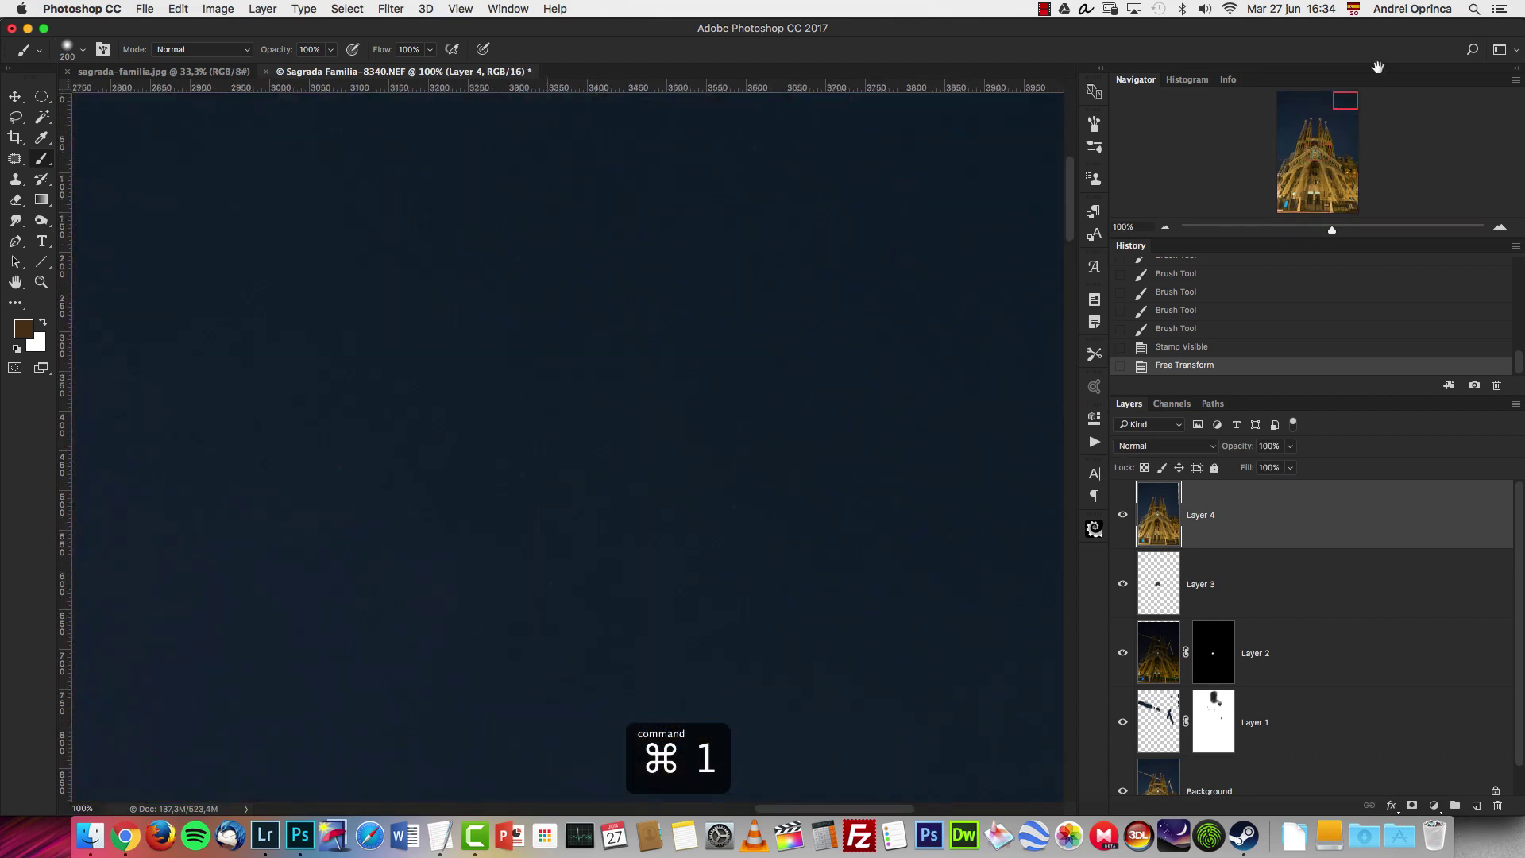
drag(808, 347, 623, 357)
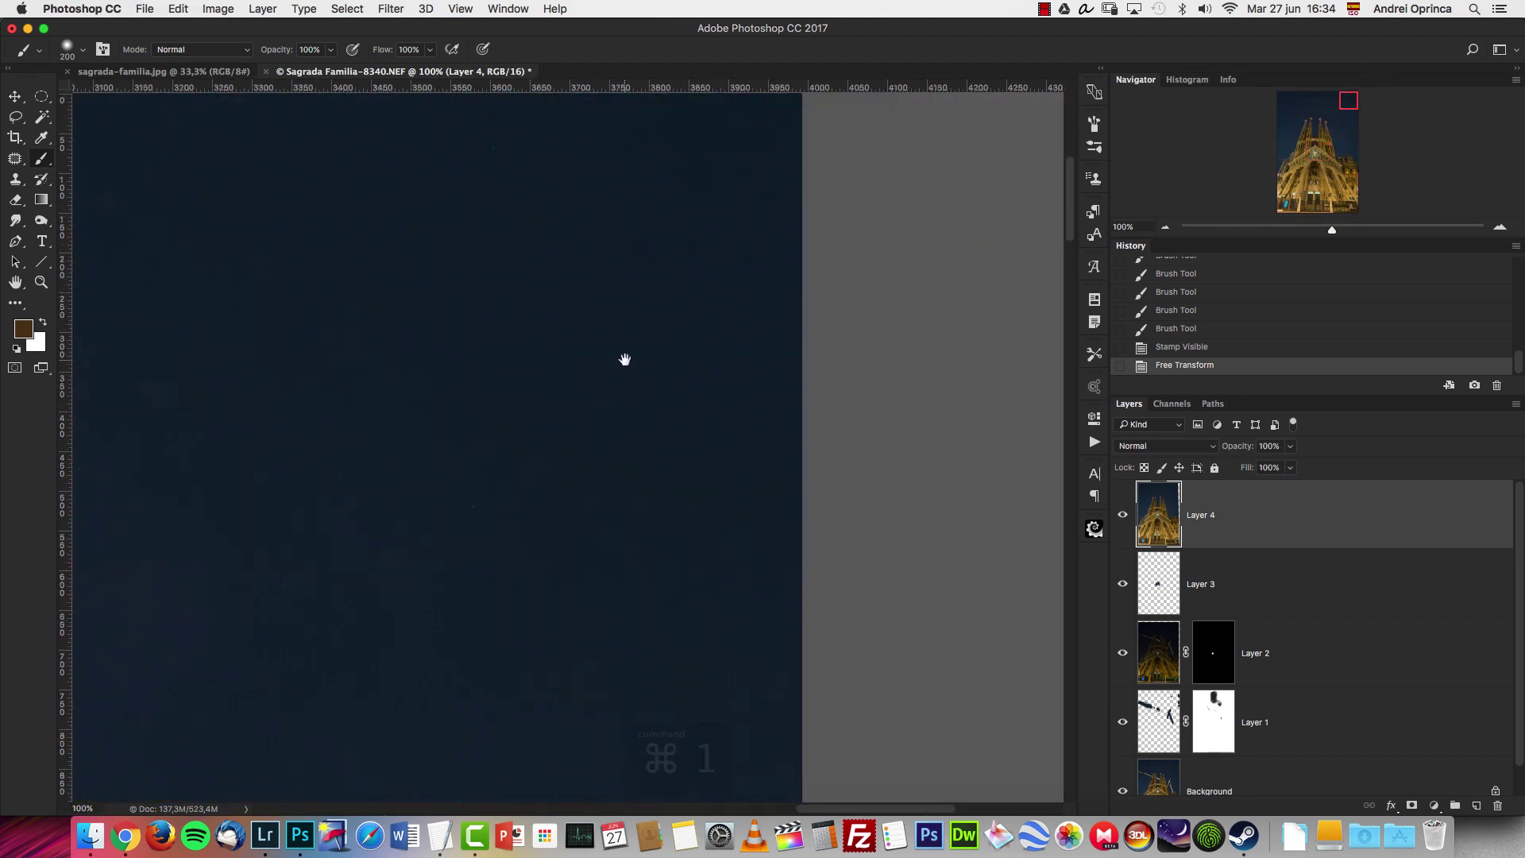
alt+click(1124, 511)
alt+click(1124, 511)
key(super+1)
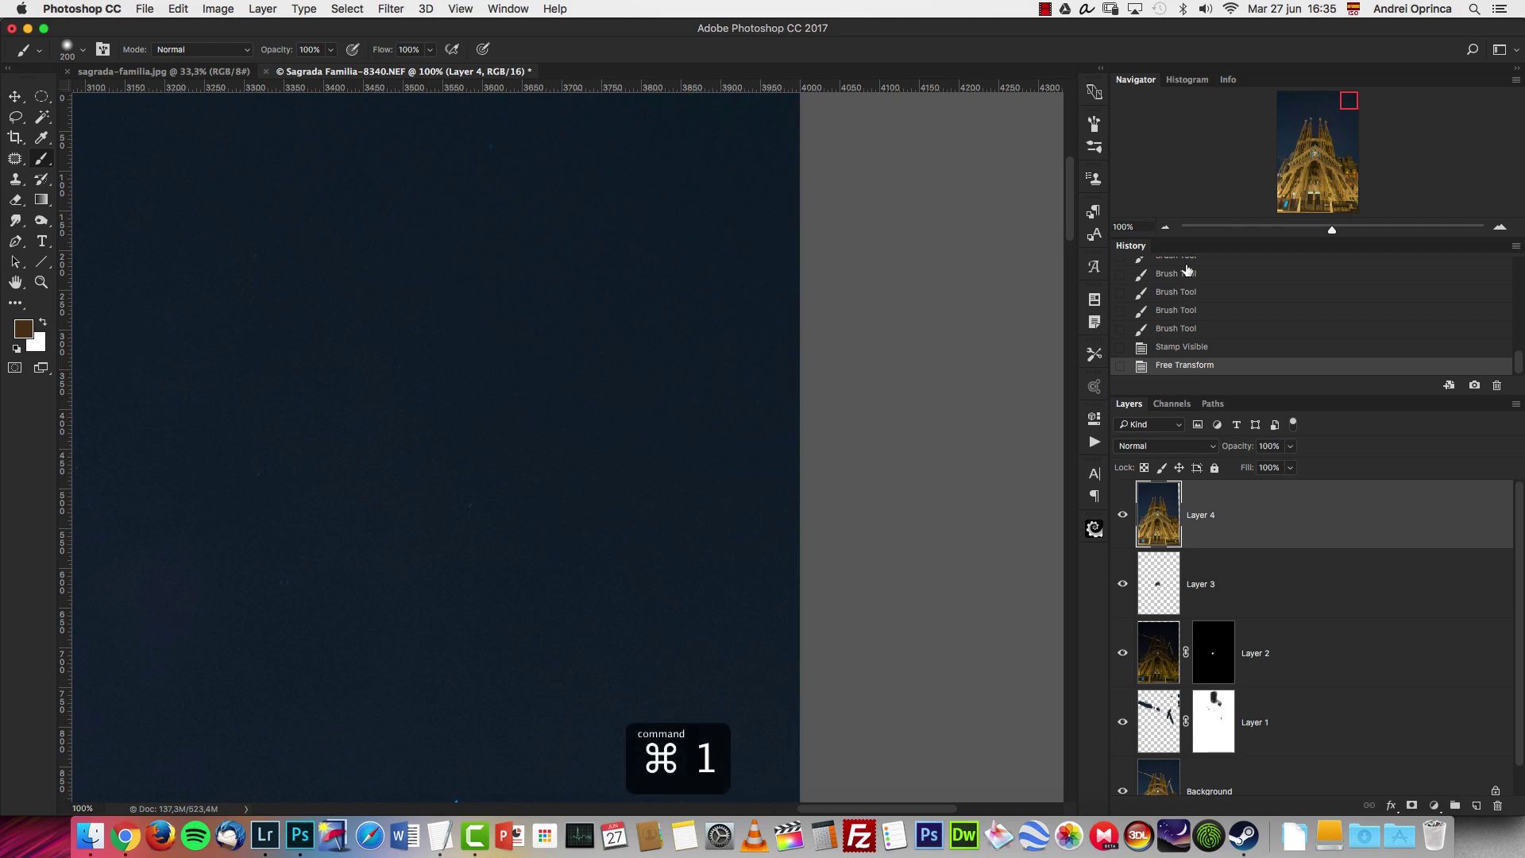
Crop the strip along the photo's bottom edge, leaving the canvas about 5805 px high, and compare with Layer 4 hidden.
click(1165, 226)
click(1165, 226)
click(1165, 227)
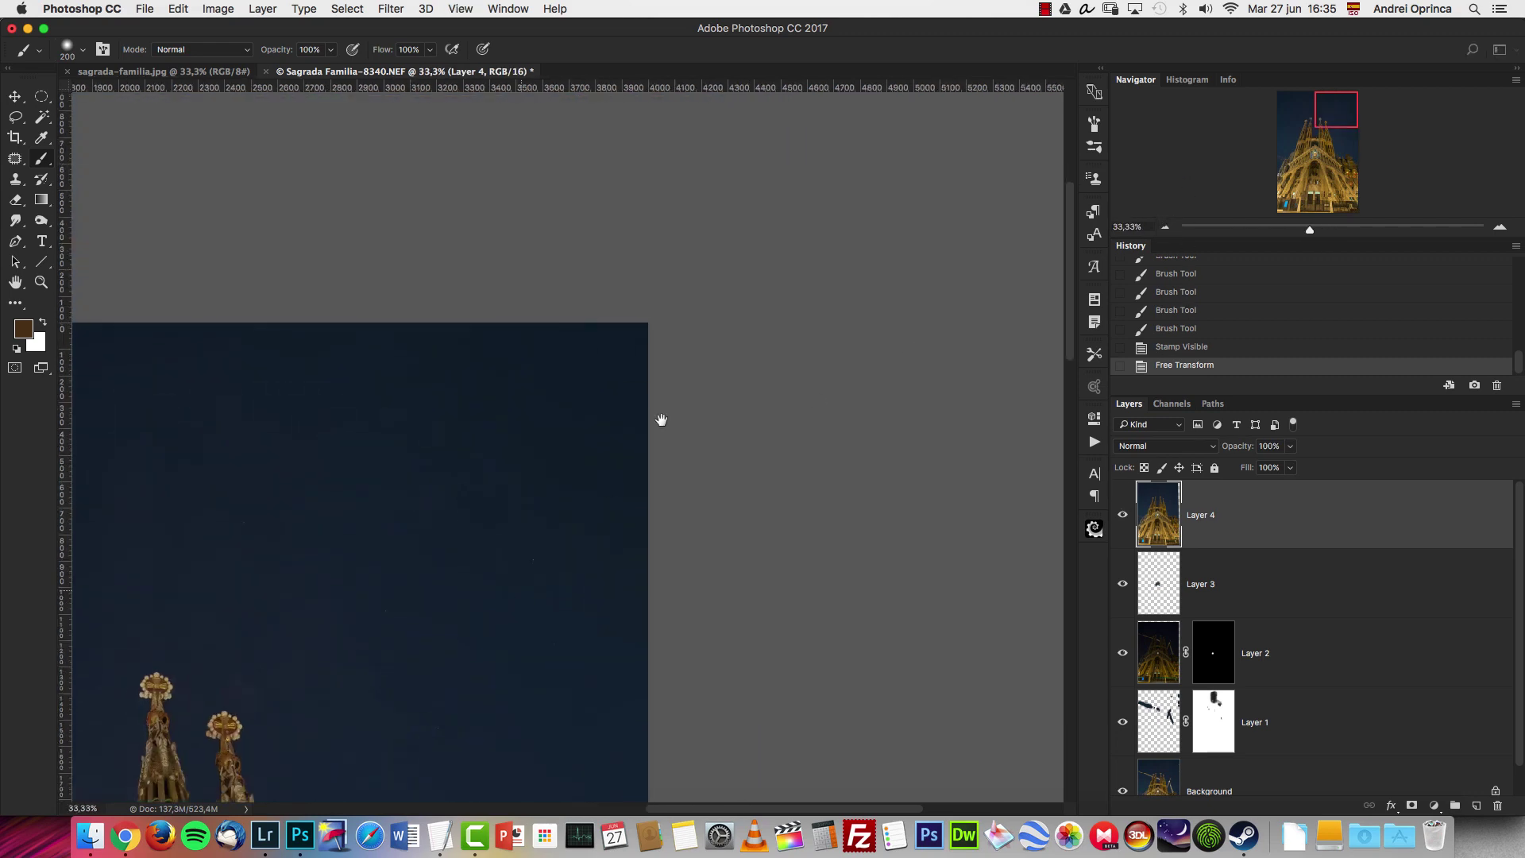
drag(661, 419, 936, 139)
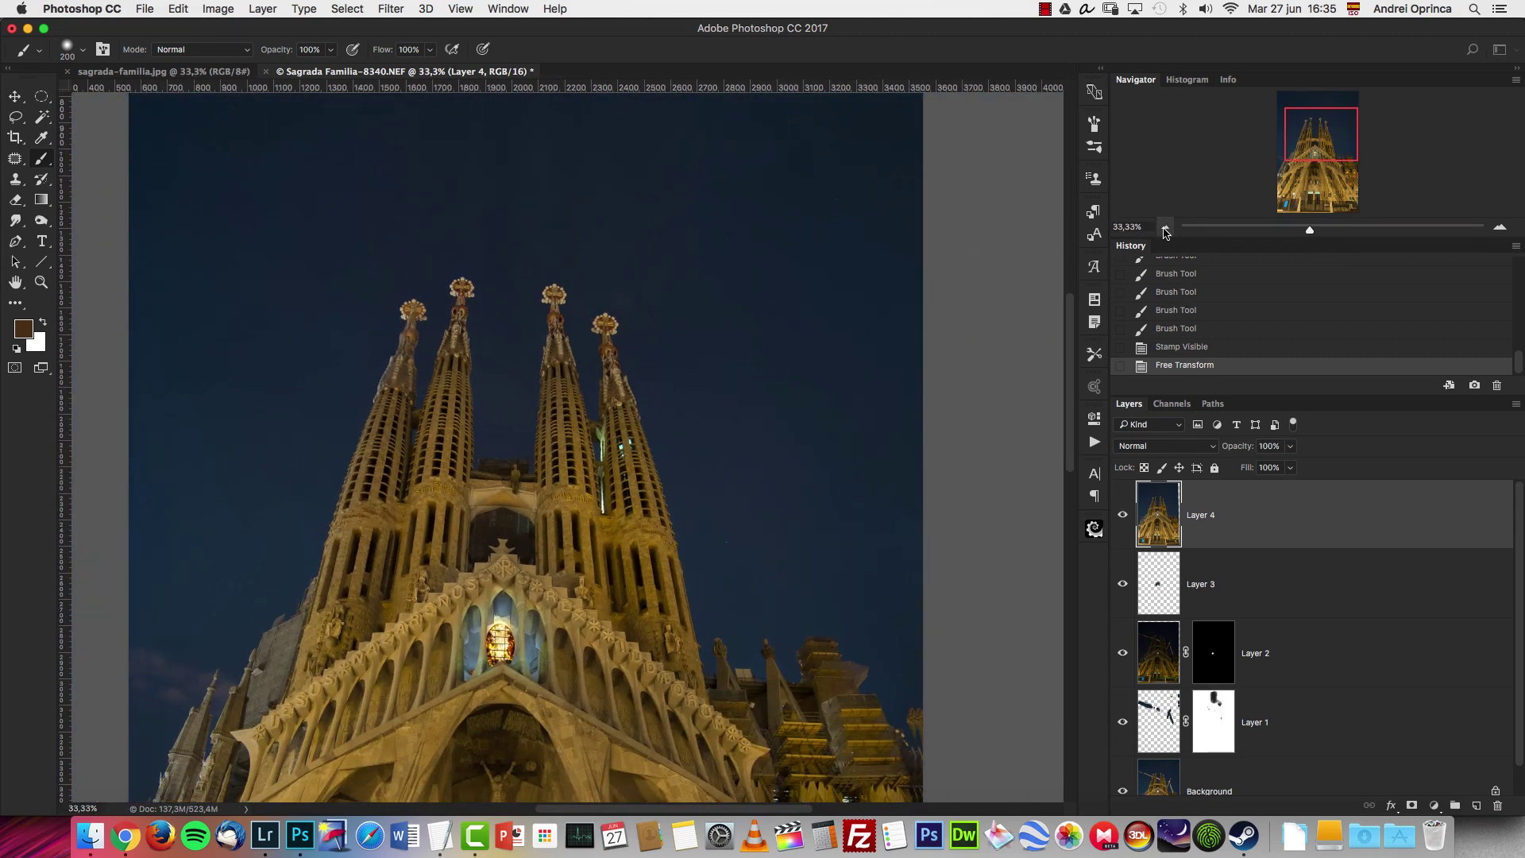
click(1166, 229)
click(1166, 229)
click(1165, 228)
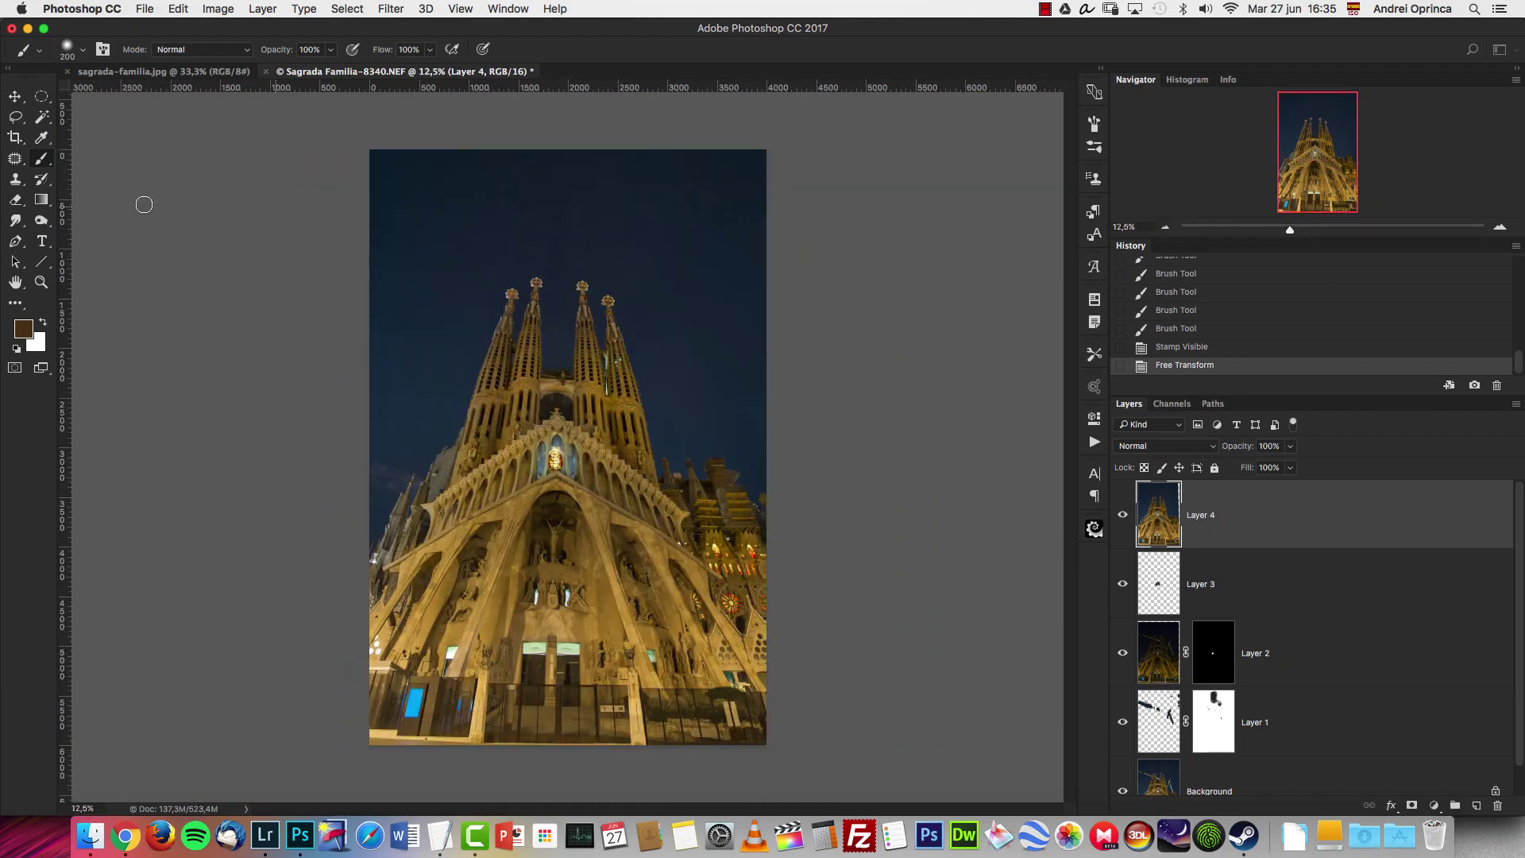
click(16, 139)
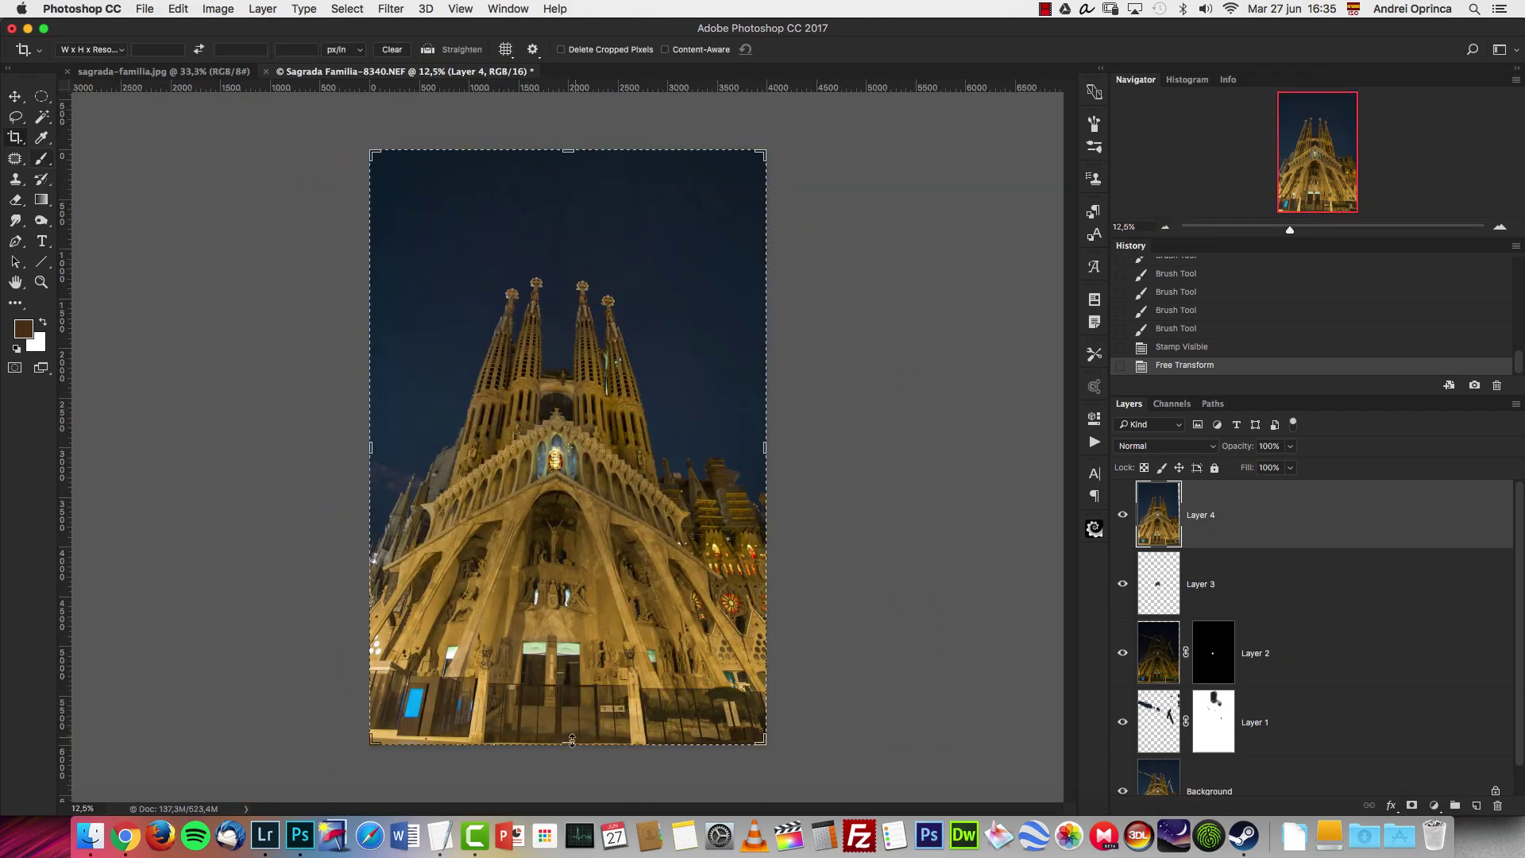
mouse_move(571, 740)
mouse_down()
mouse_move(566, 644)
mouse_move(566, 732)
mouse_up()
key(Return)
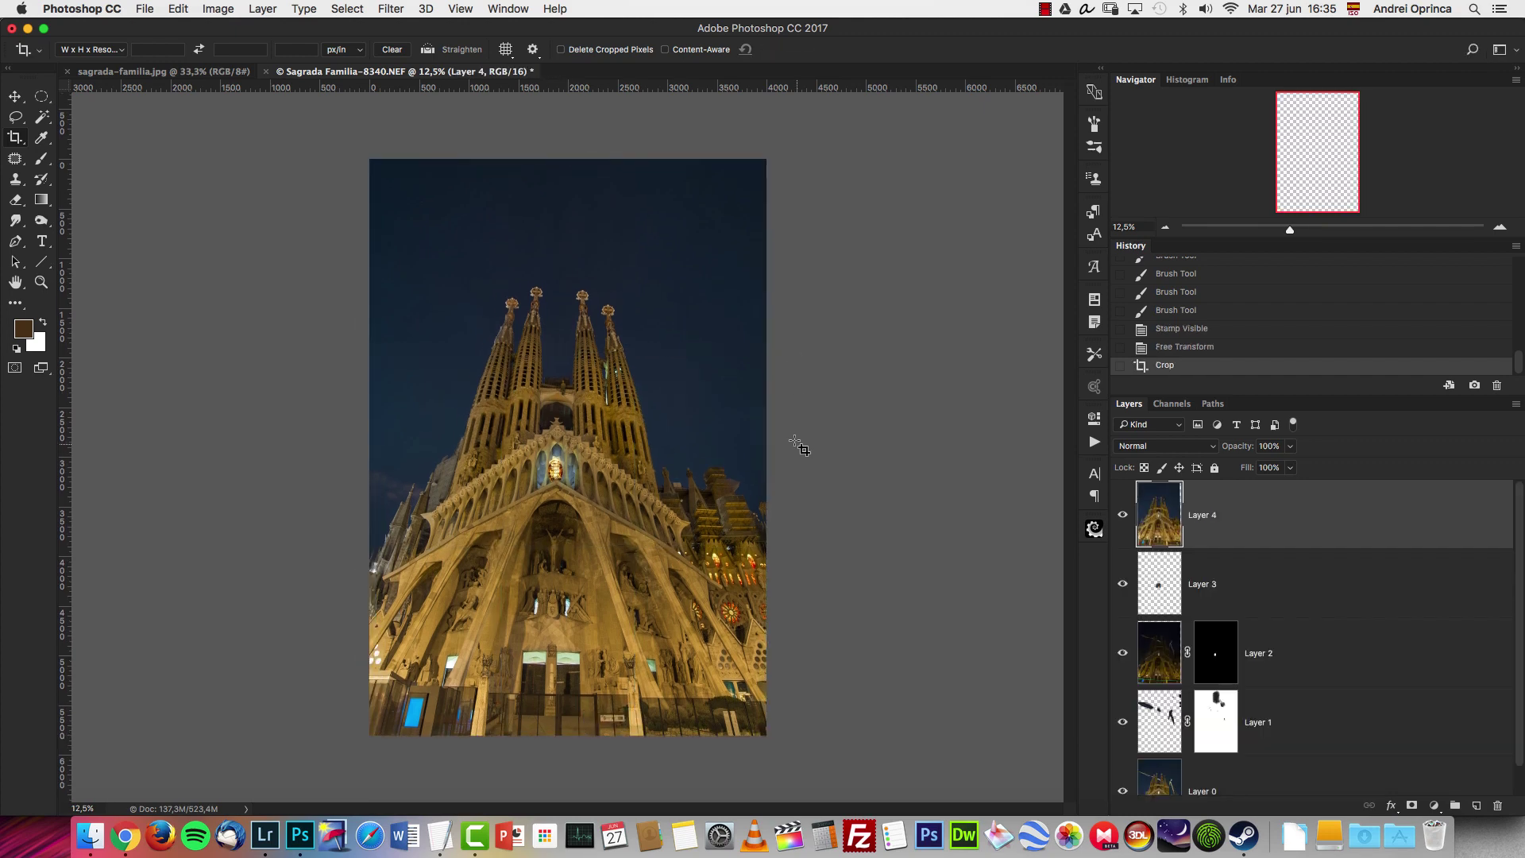
click(1116, 515)
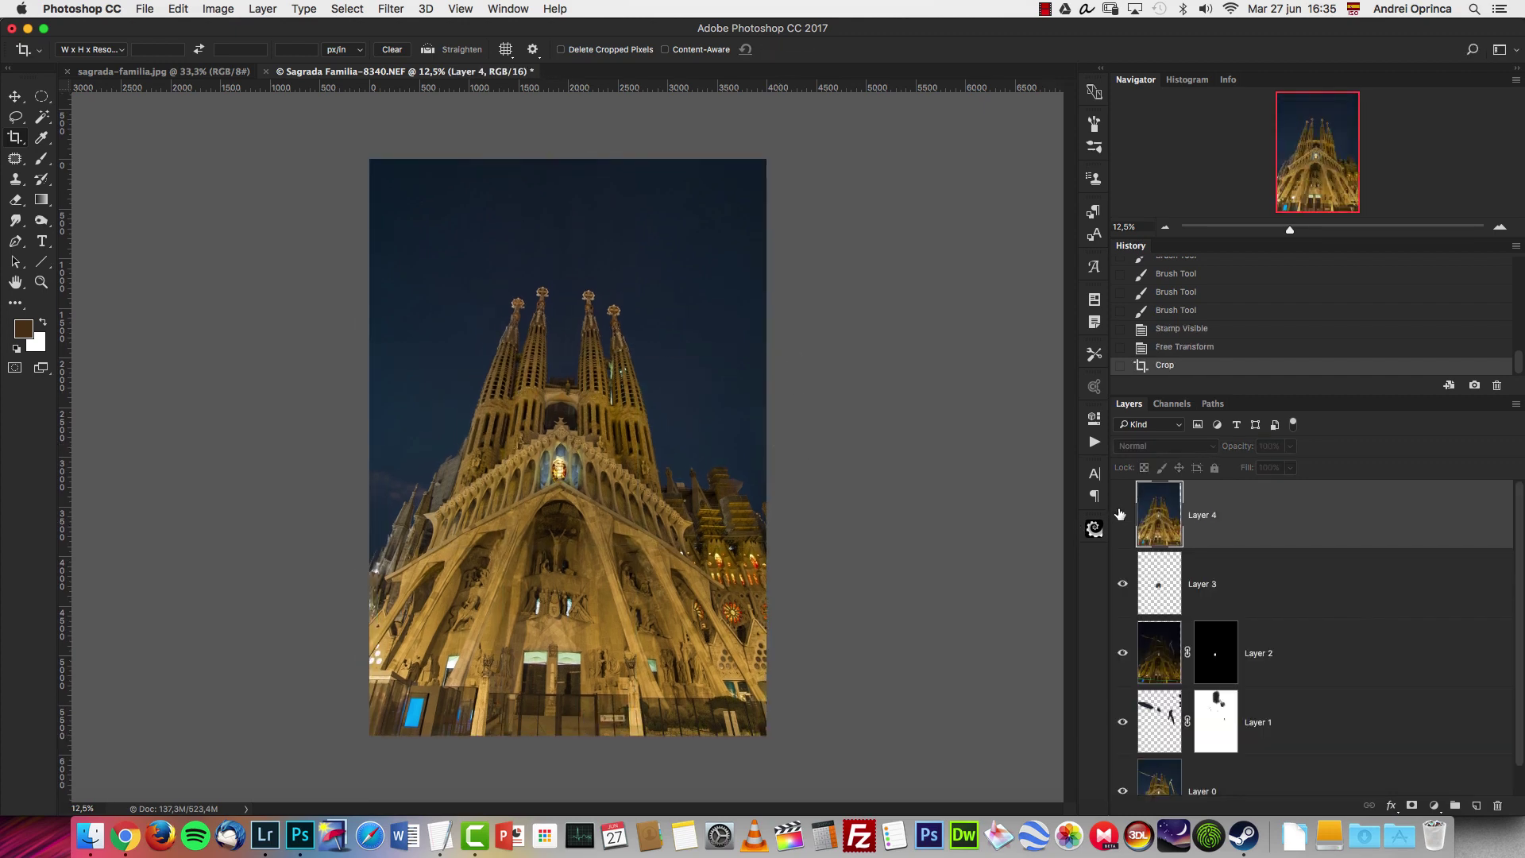
click(1115, 514)
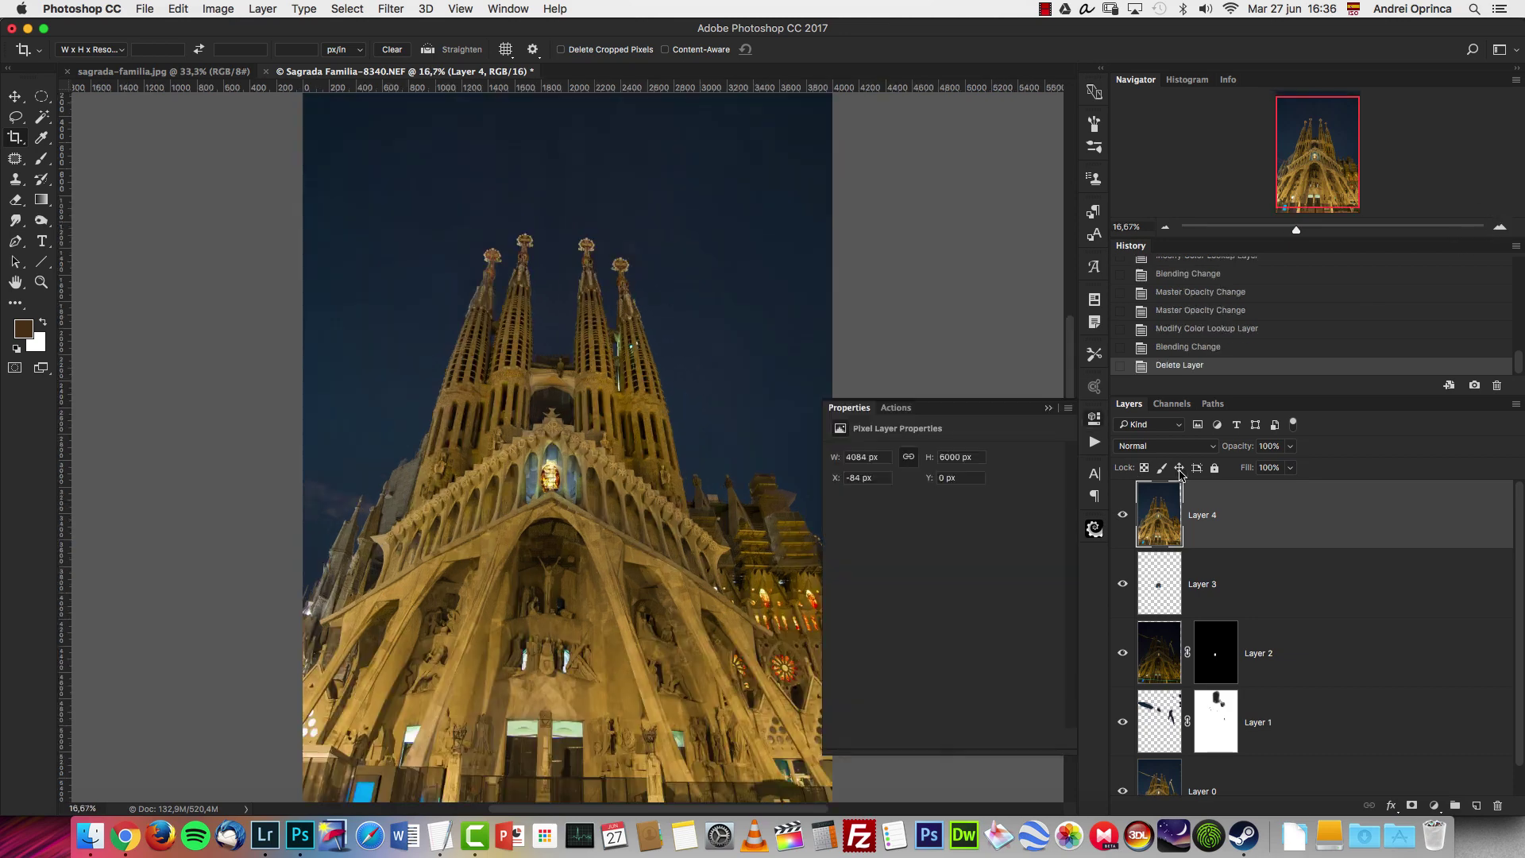
Stamp all visible layers into a new layer on top of the stack and convert it to a smart object.
key(alt+shift+super+e)
right_click(1245, 493)
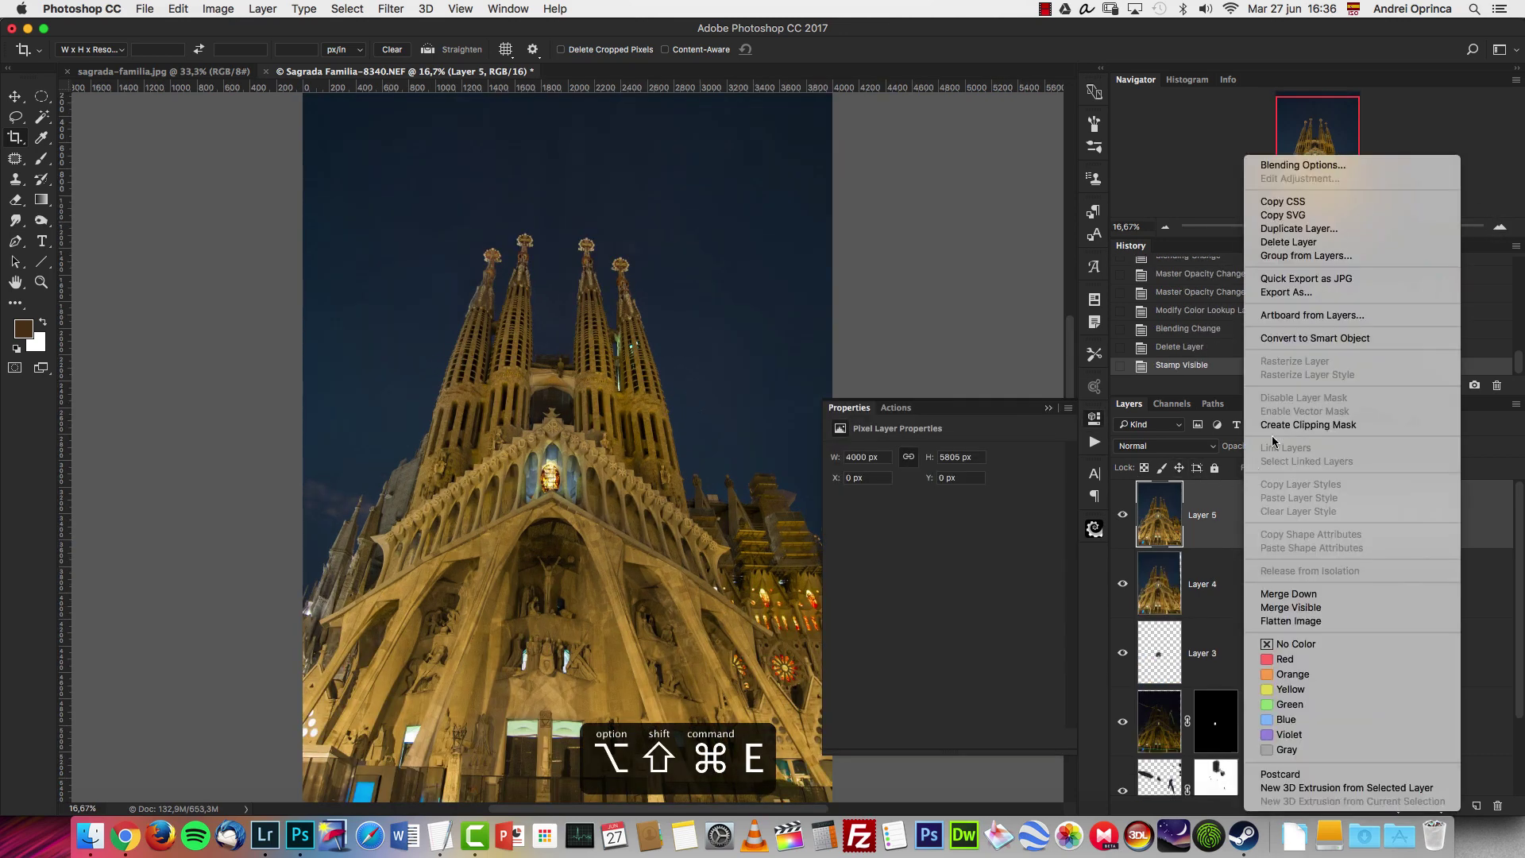
click(1327, 340)
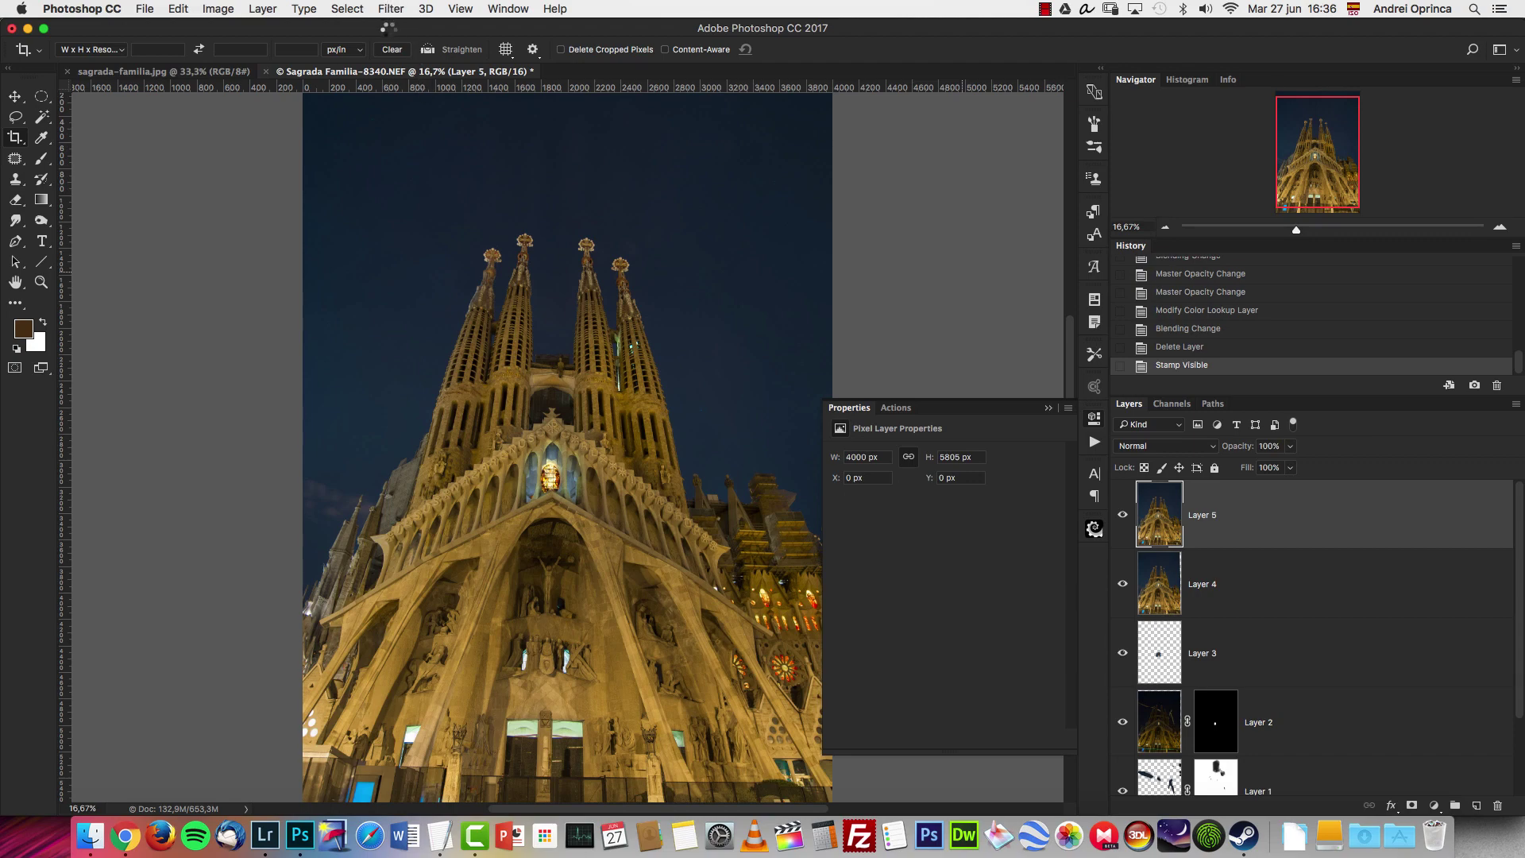
Start the Camera Raw Filter on Layer 5 and set Temperature -14, Tint +7, Clarity +17 and Vibrance +21.
click(390, 9)
click(433, 105)
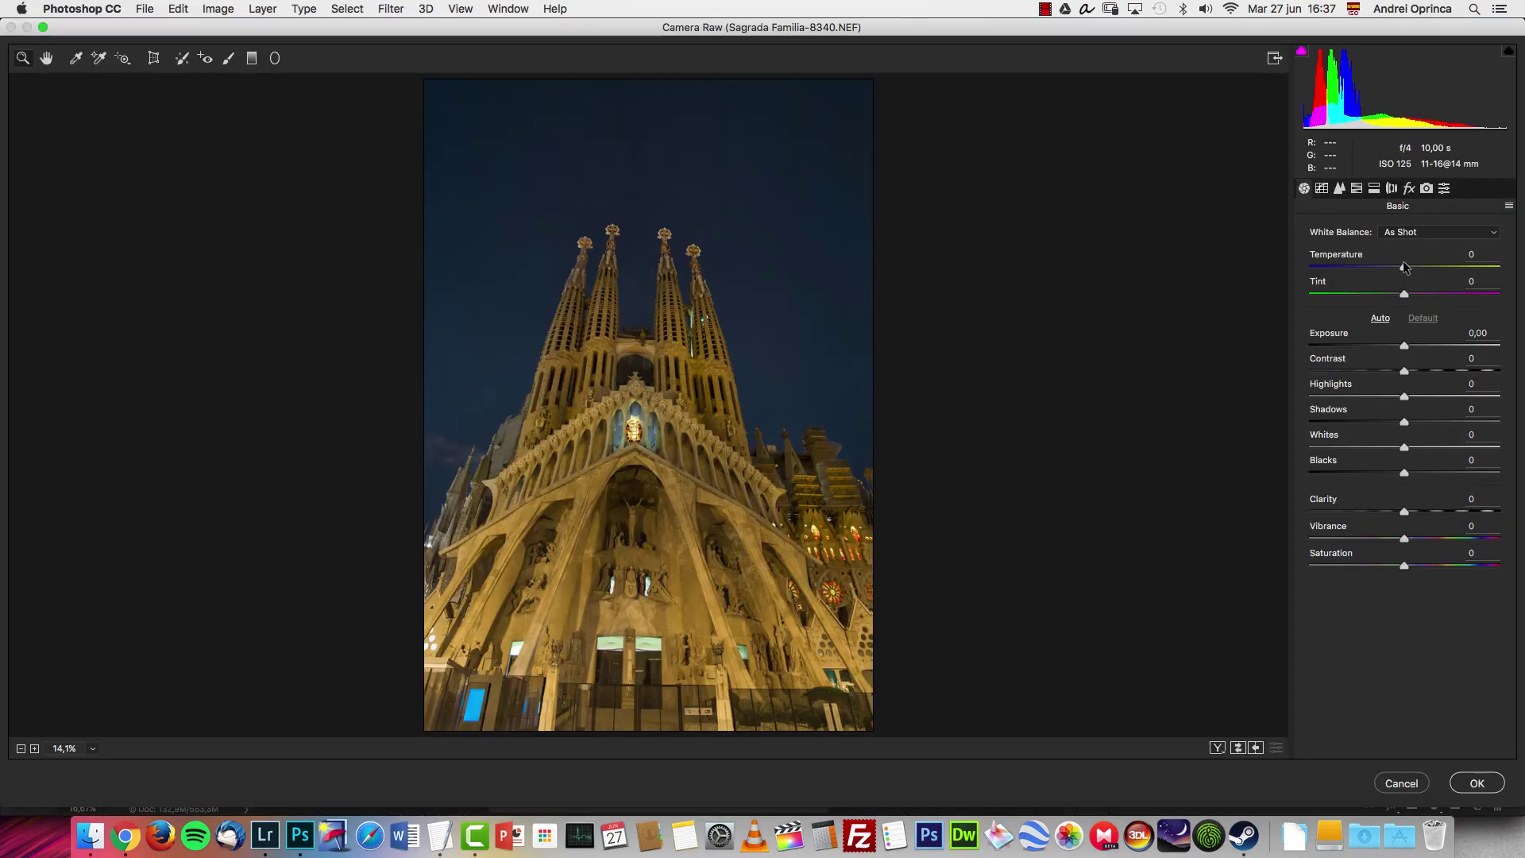
mouse_move(1405, 268)
mouse_down()
mouse_move(1383, 278)
mouse_move(1411, 294)
mouse_up()
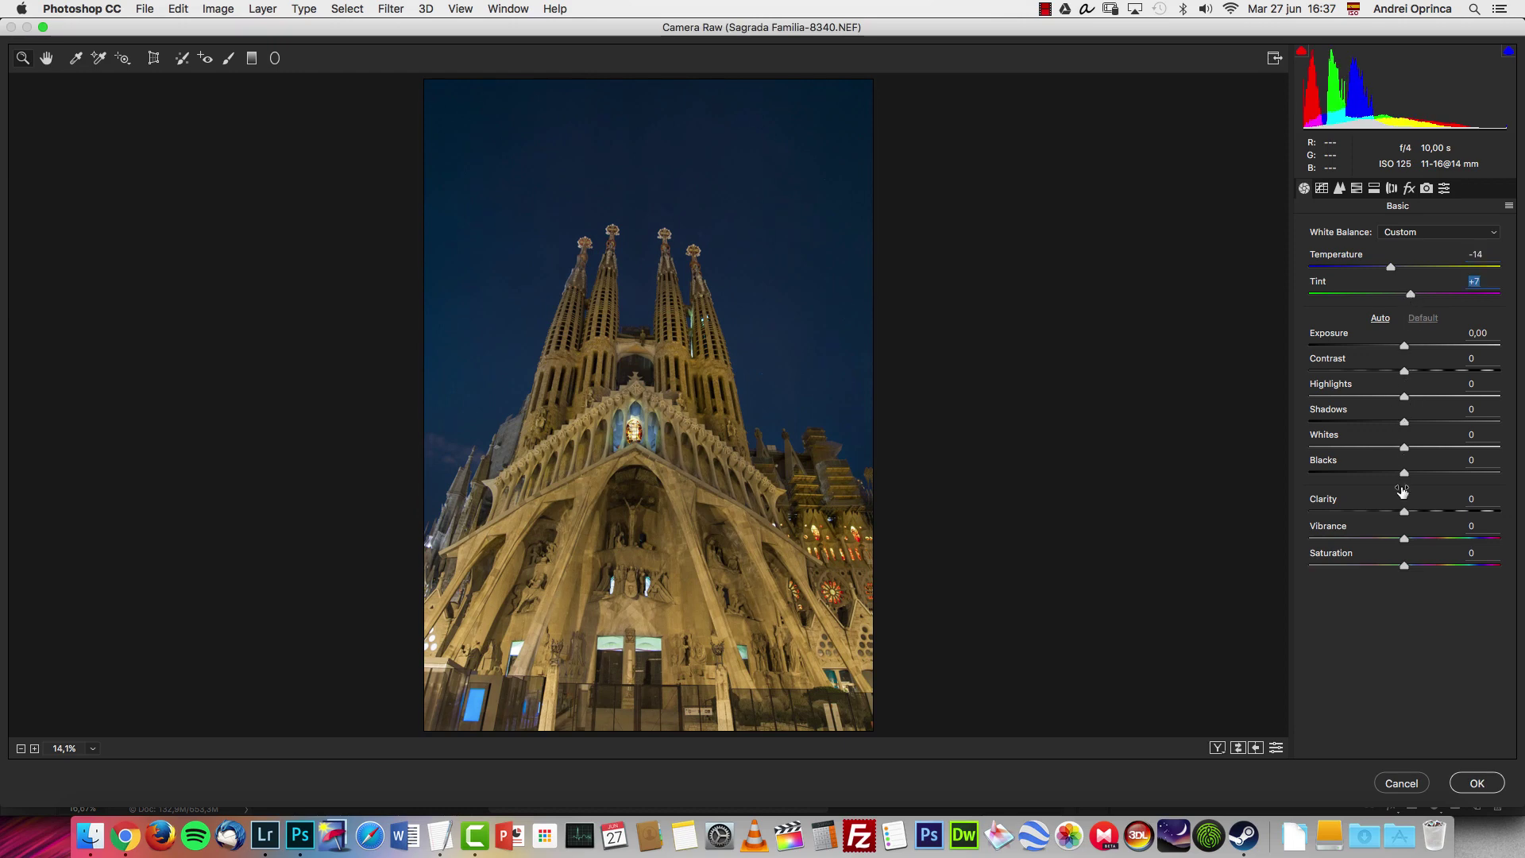
drag(1405, 512, 1426, 539)
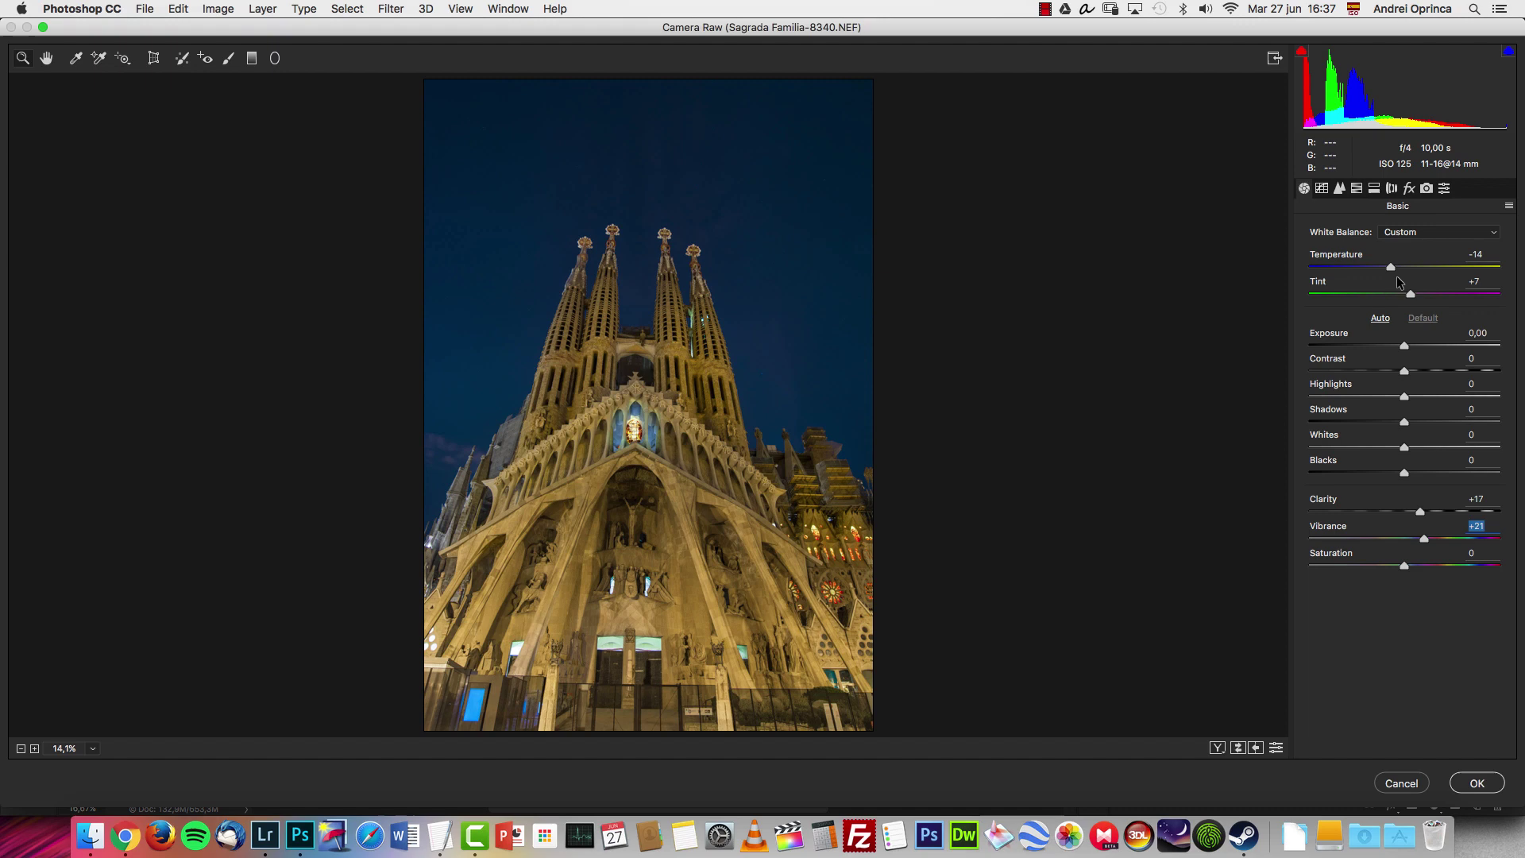
Set split toning to hue 38, saturation 14 for the highlights and hue 210, saturation 12 for the shadows.
click(1375, 189)
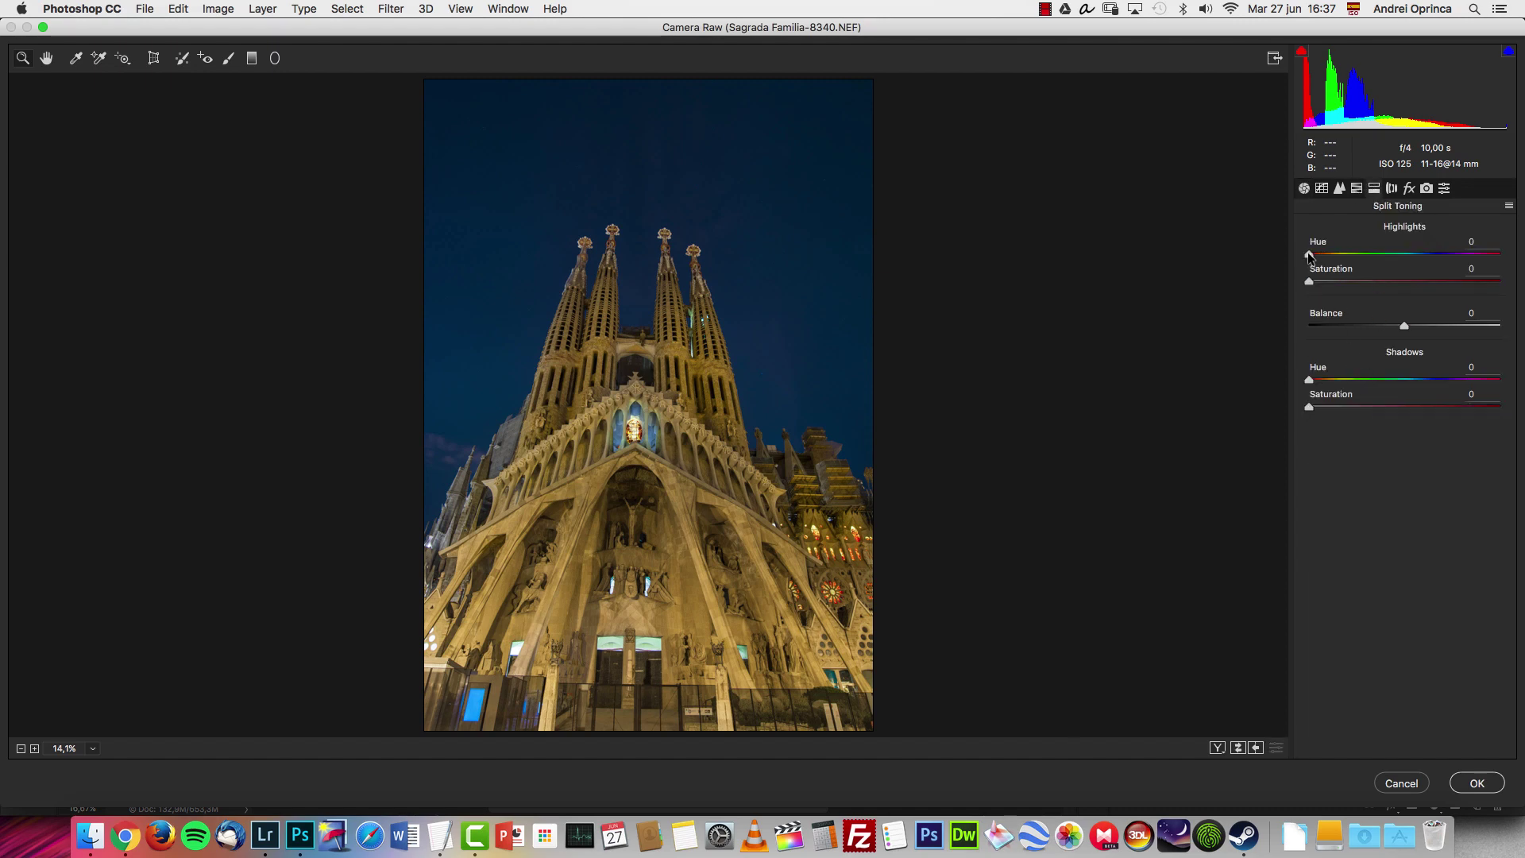
drag(1310, 254, 1336, 285)
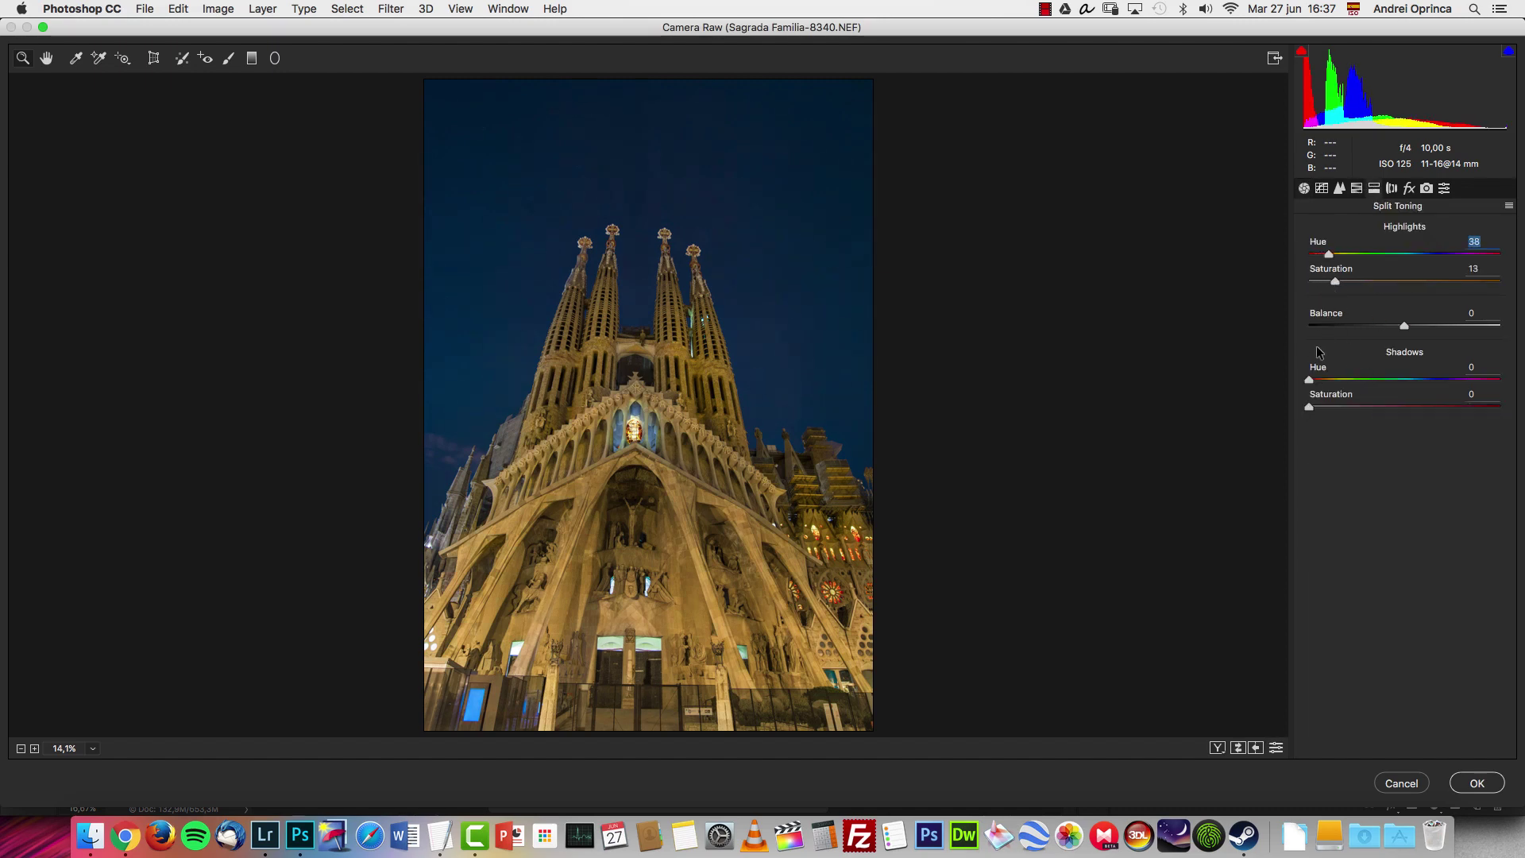
drag(1309, 380, 1420, 381)
drag(1312, 408, 1336, 407)
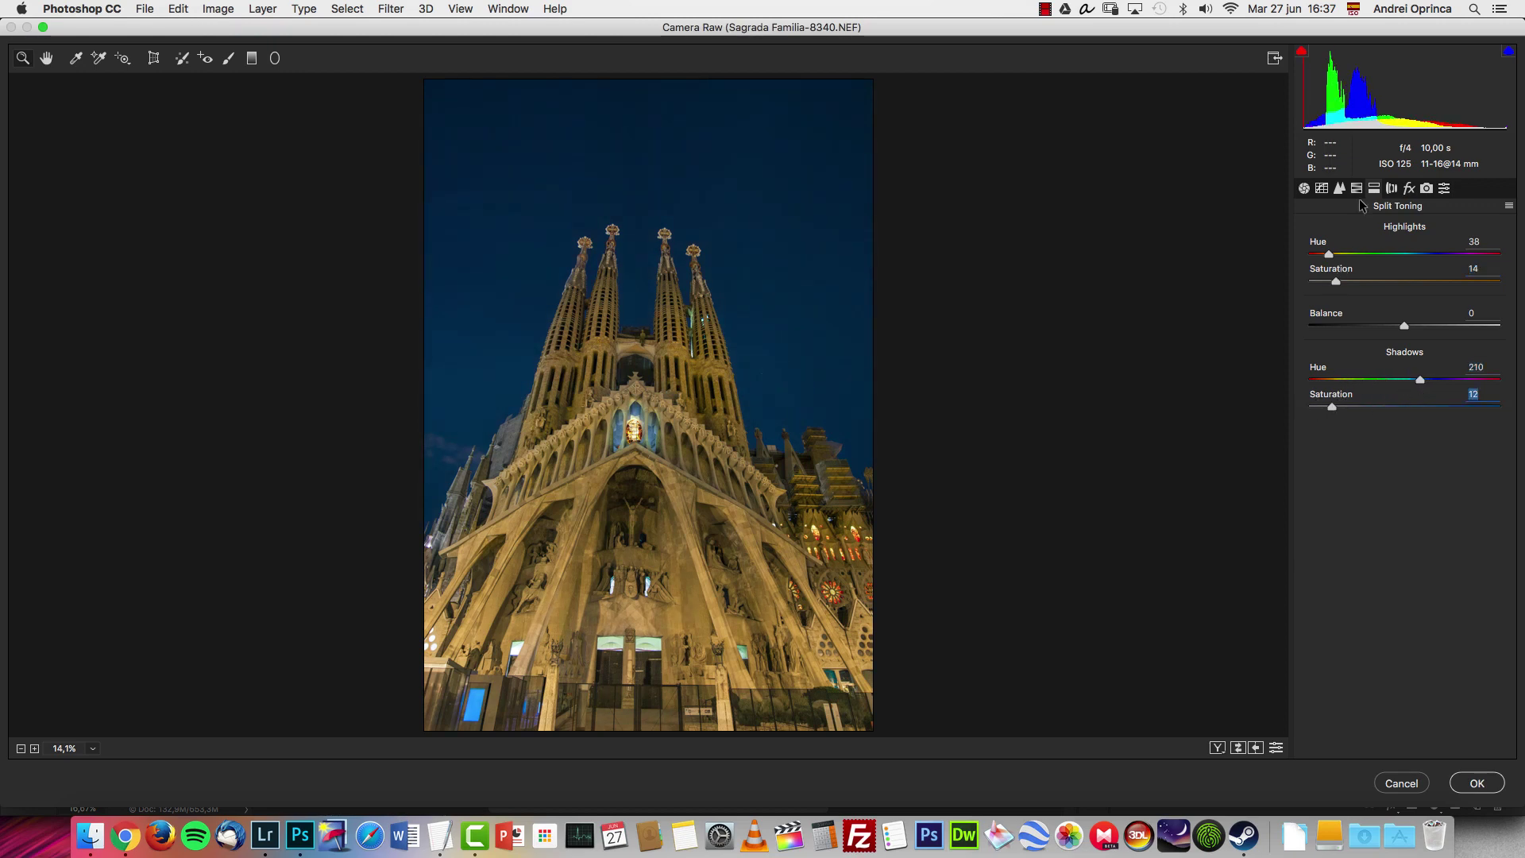
Add a post-crop vignette with amount -17 and feather 100, and apply the Camera Raw Filter.
click(1305, 189)
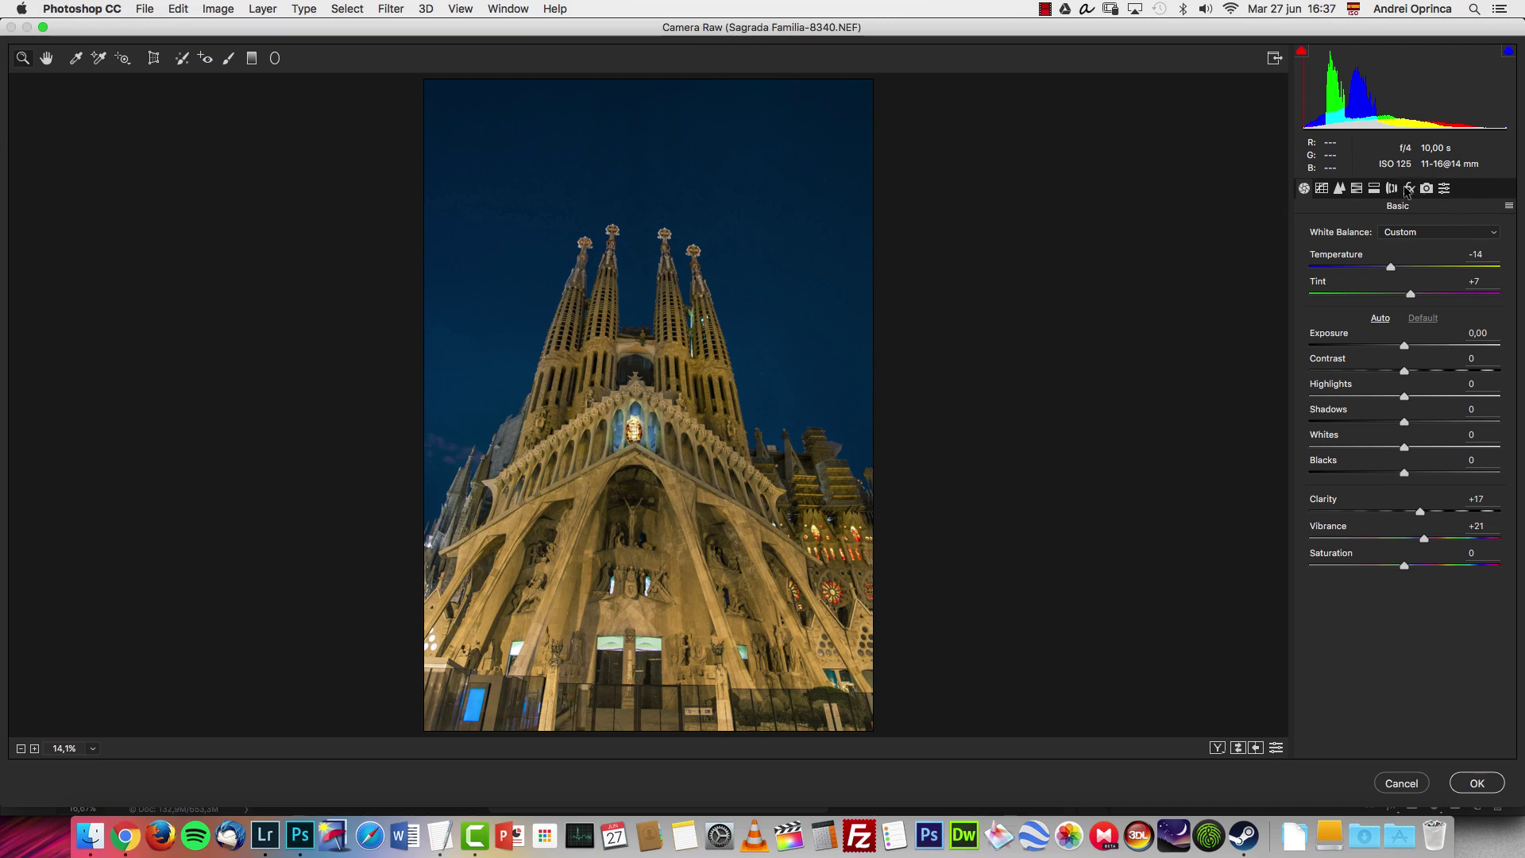
click(1409, 188)
drag(1402, 458, 1380, 458)
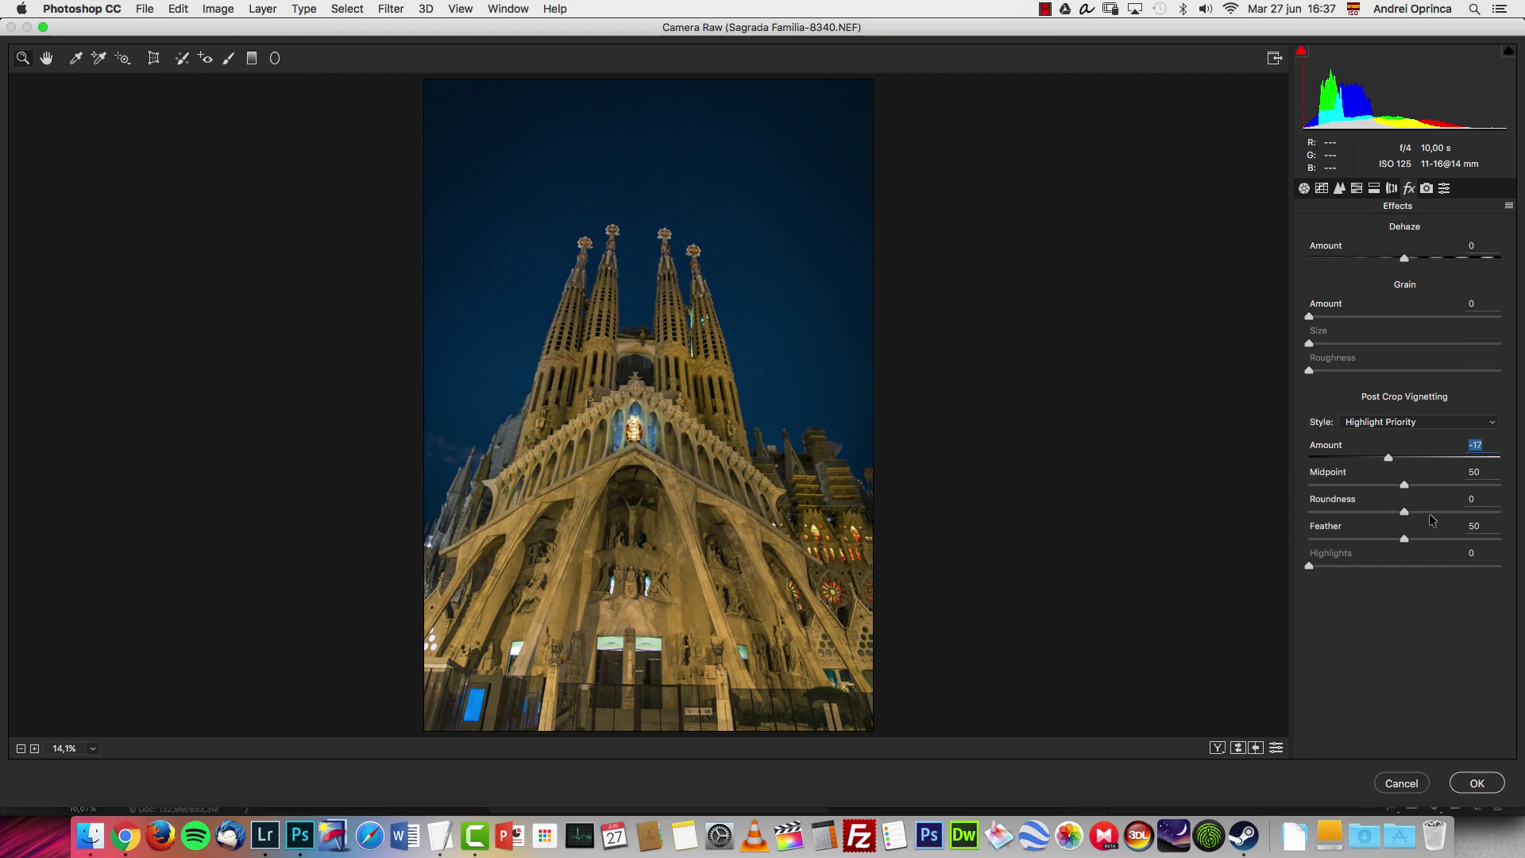
drag(1430, 538, 1502, 540)
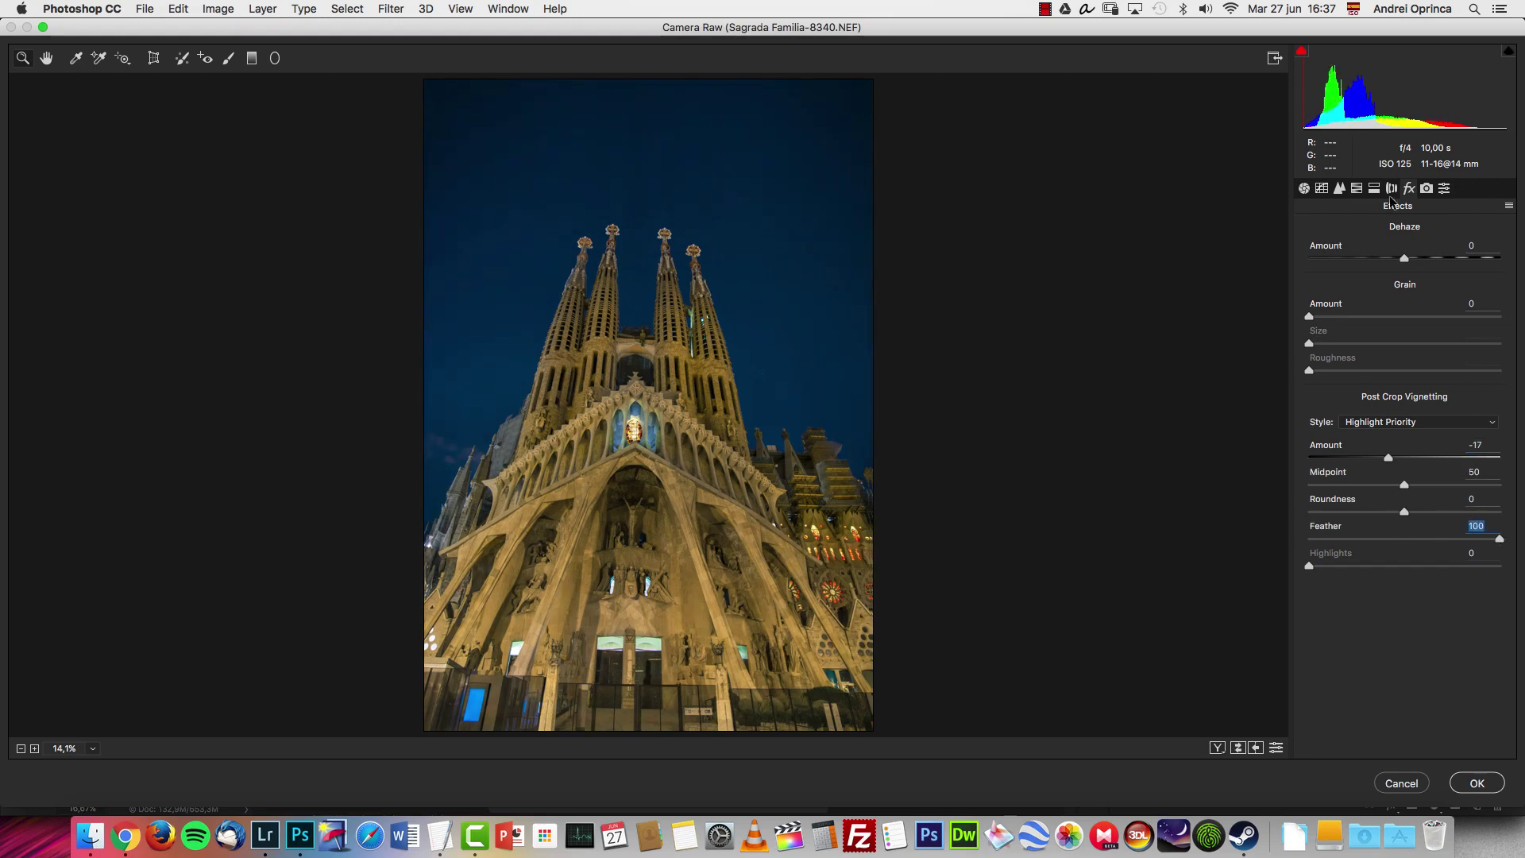
click(1307, 188)
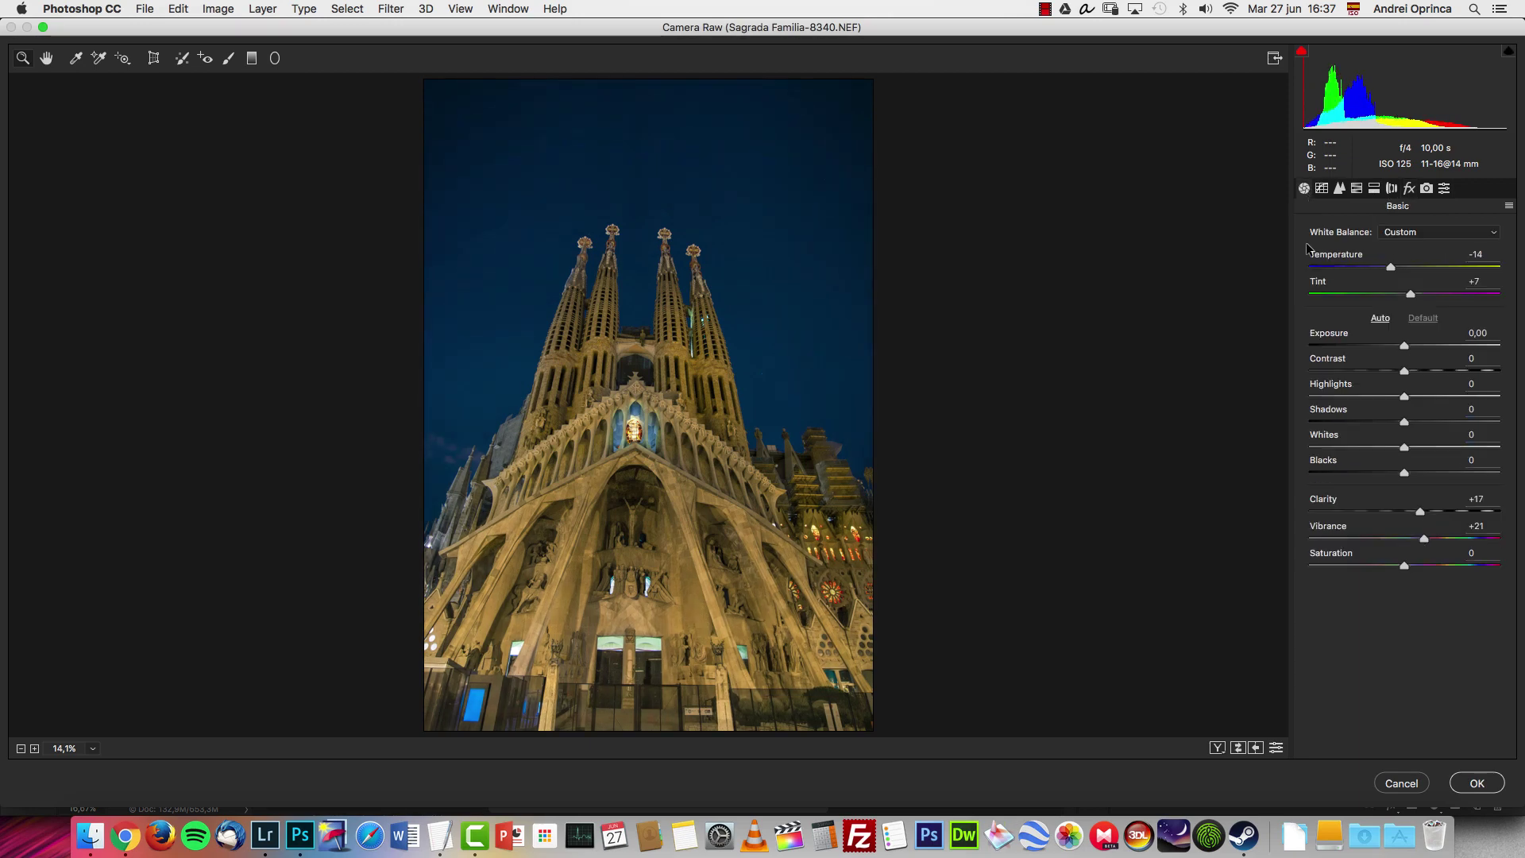
click(1469, 780)
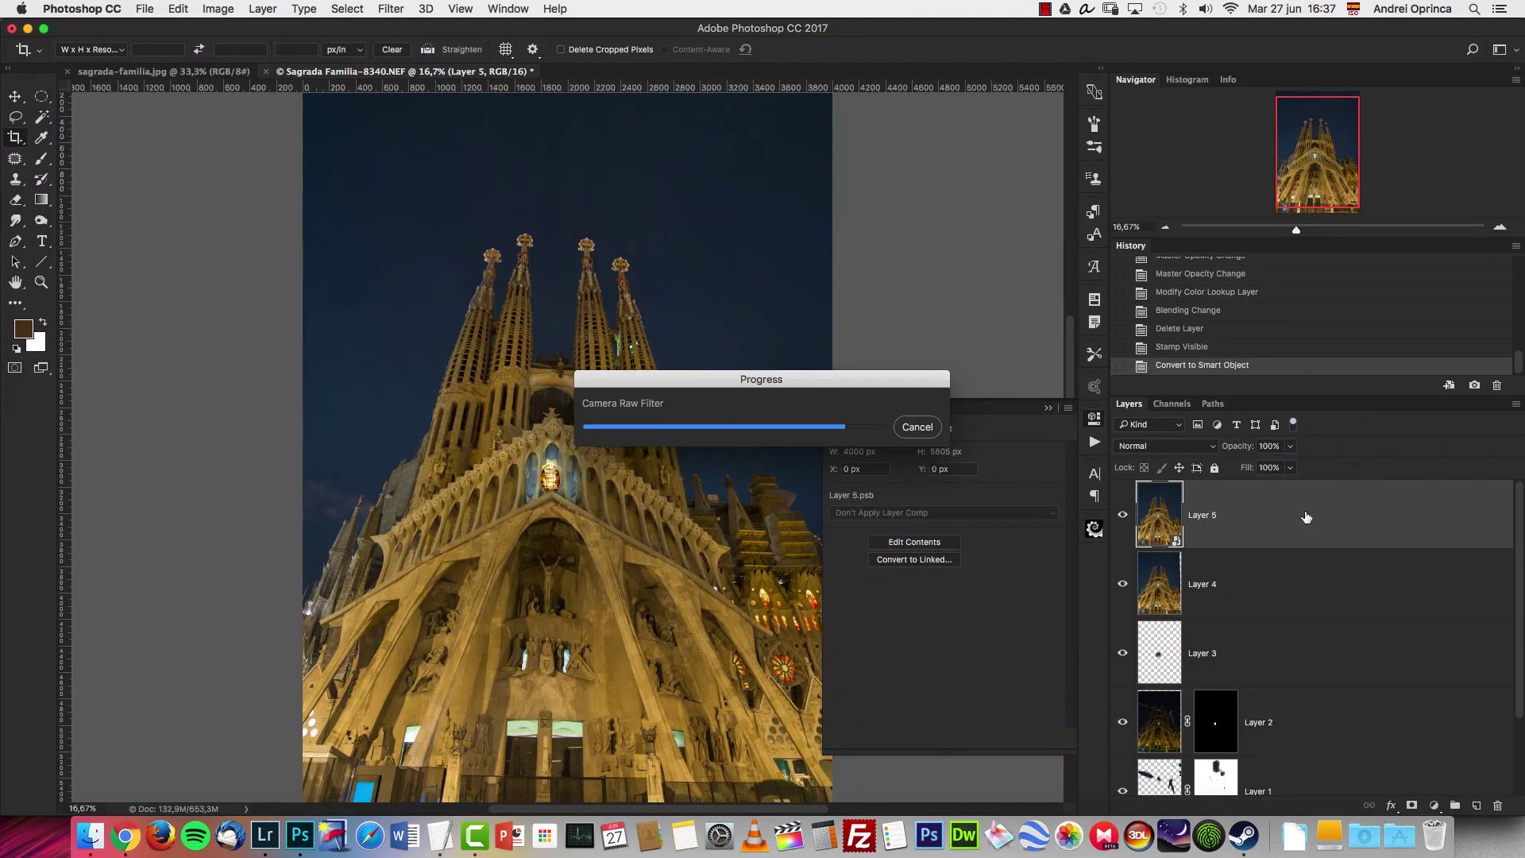
Add an Exposure adjustment layer with offset +0.0073, lower its opacity to 46%, and compare with it hidden.
click(1434, 804)
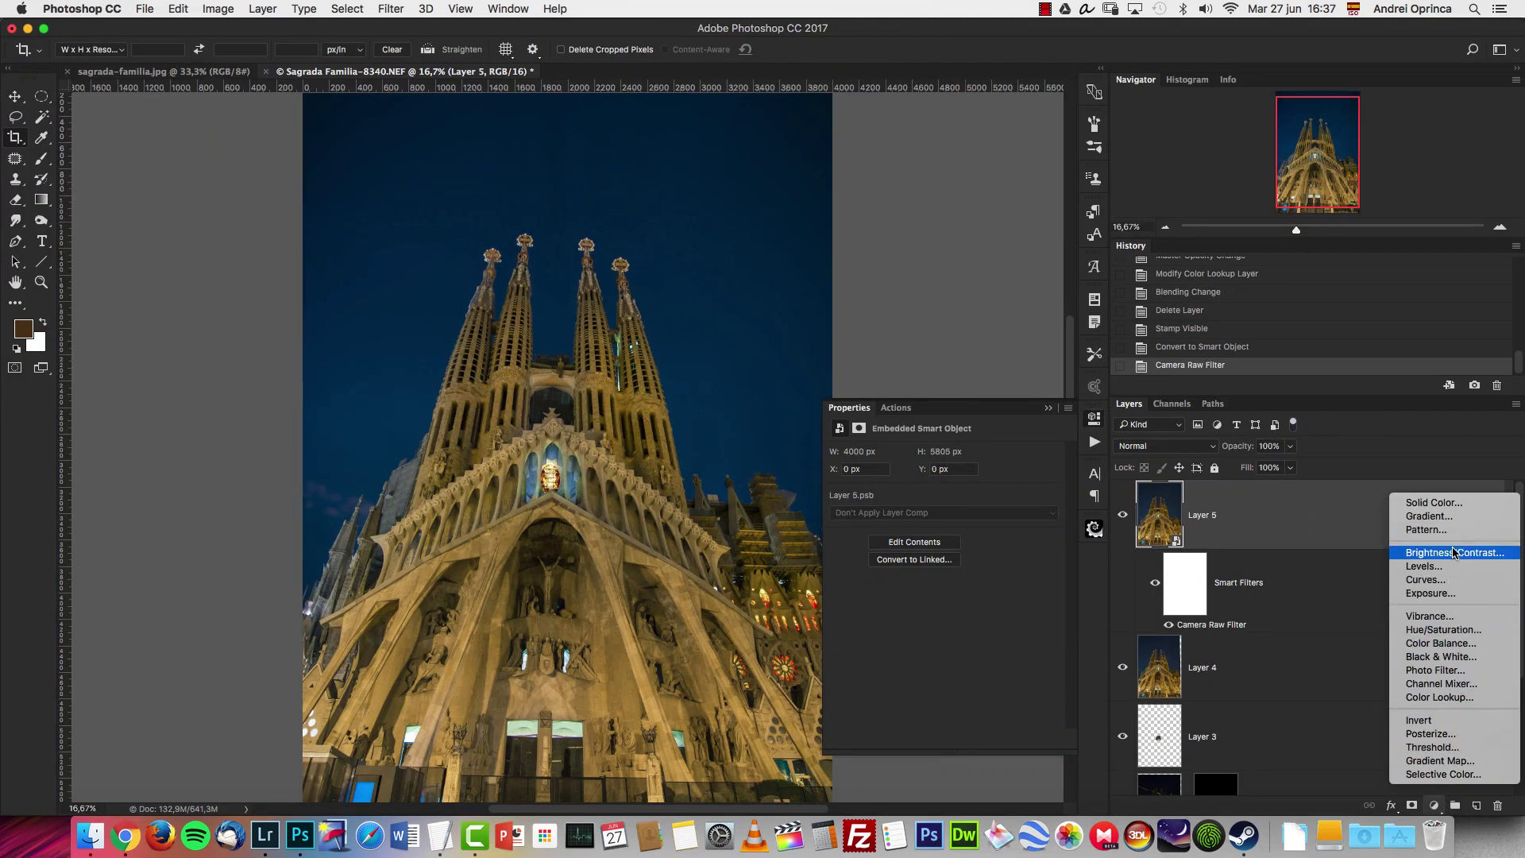
click(1440, 597)
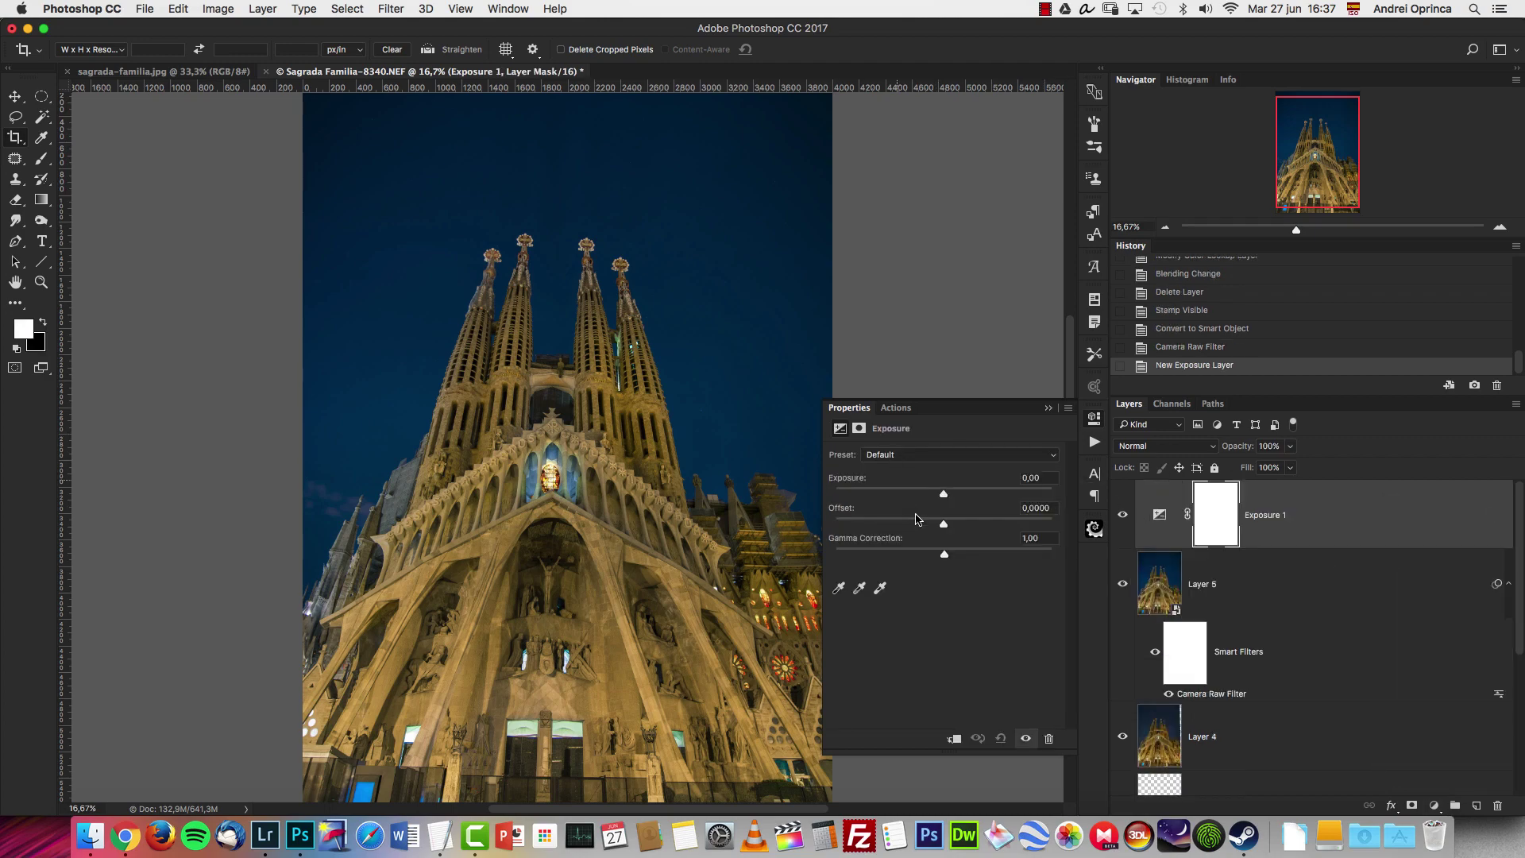
drag(941, 523, 946, 527)
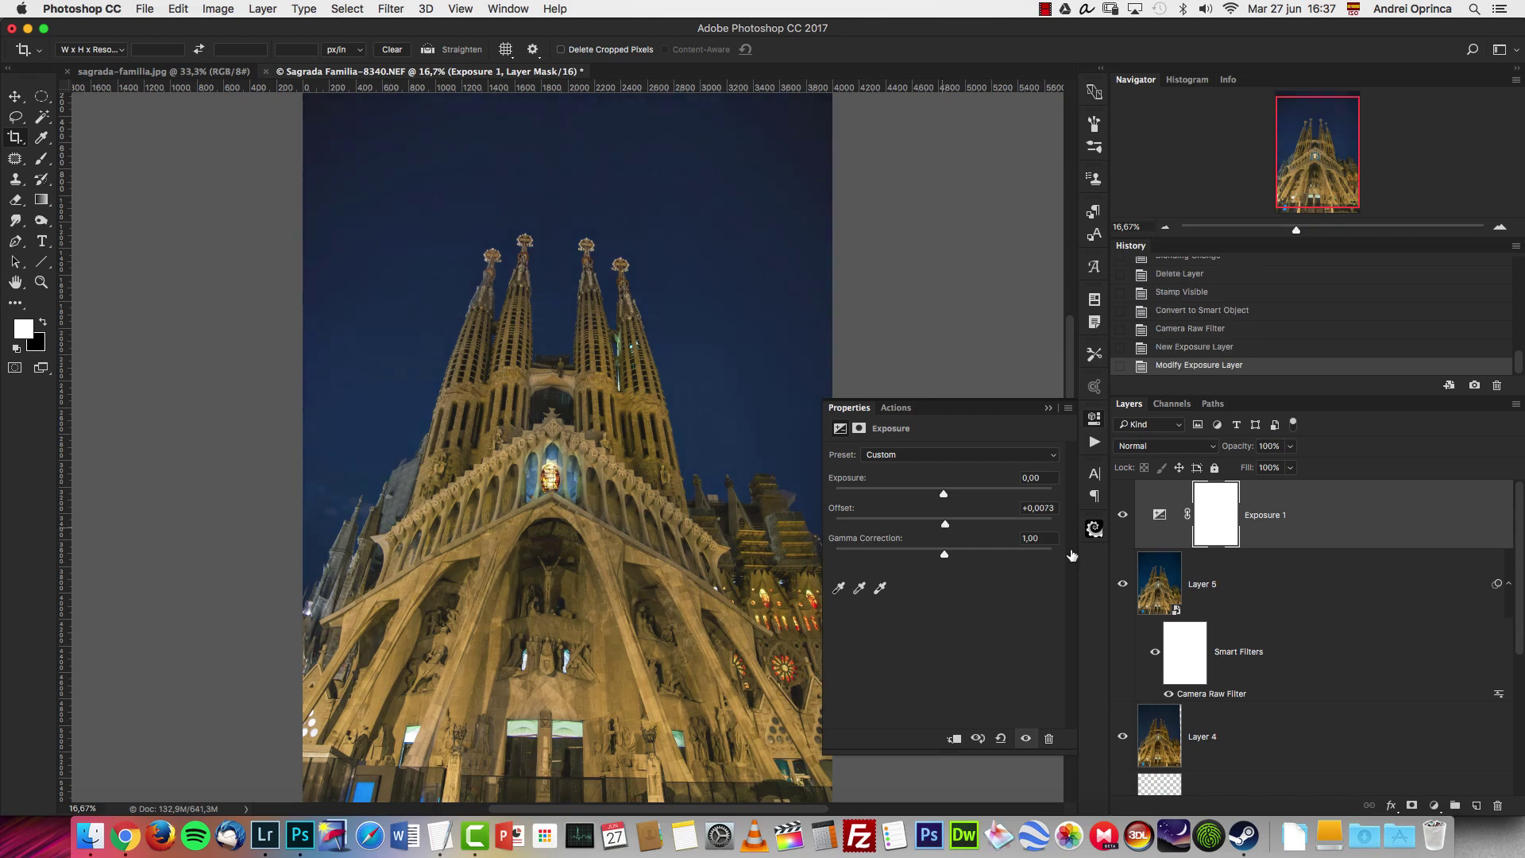
drag(1293, 449, 1250, 475)
click(1124, 516)
click(1123, 515)
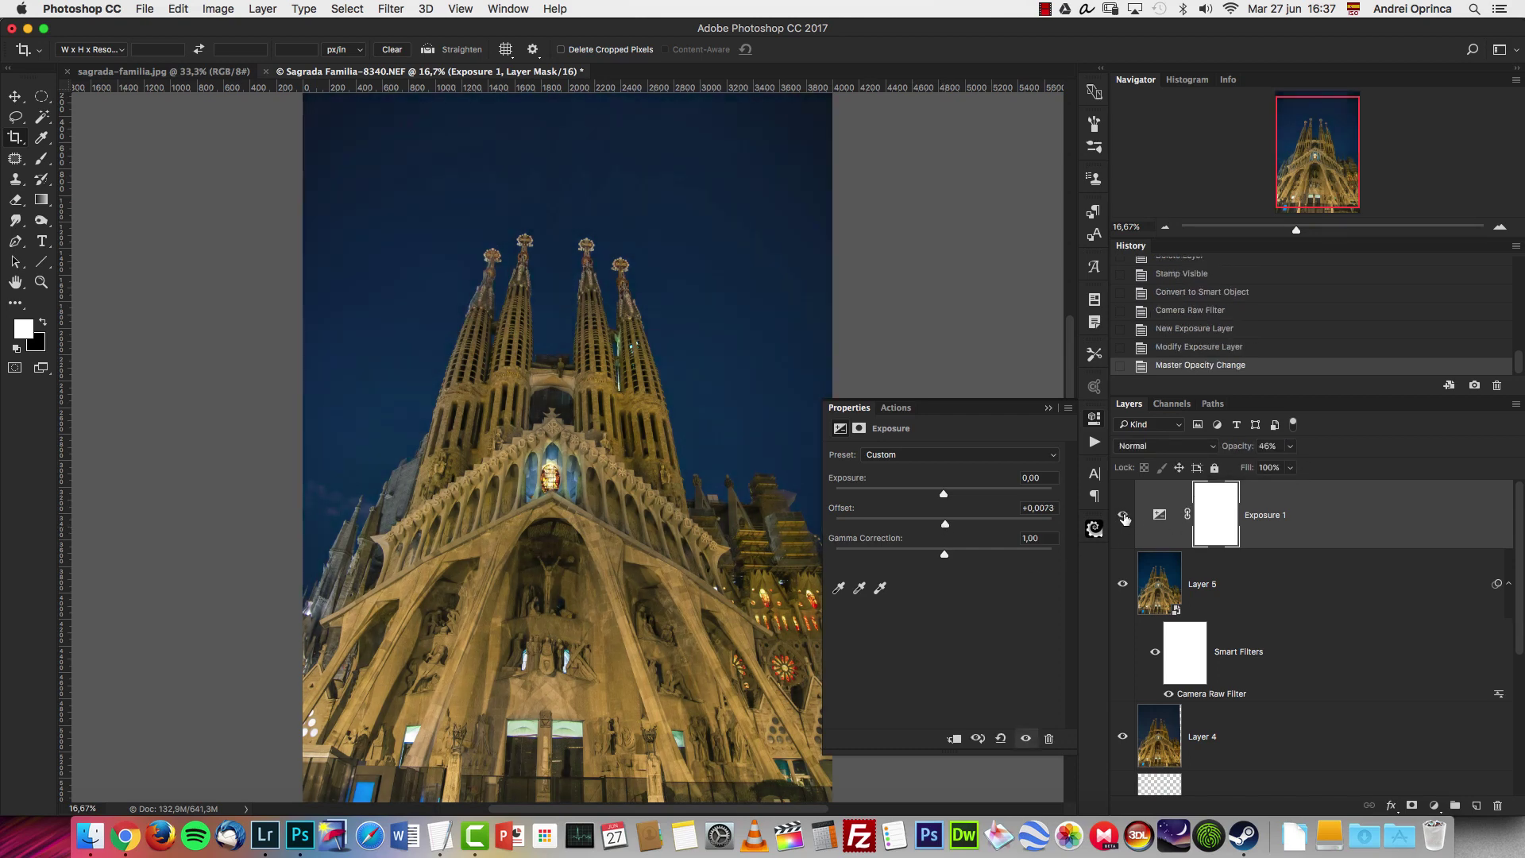
click(1048, 407)
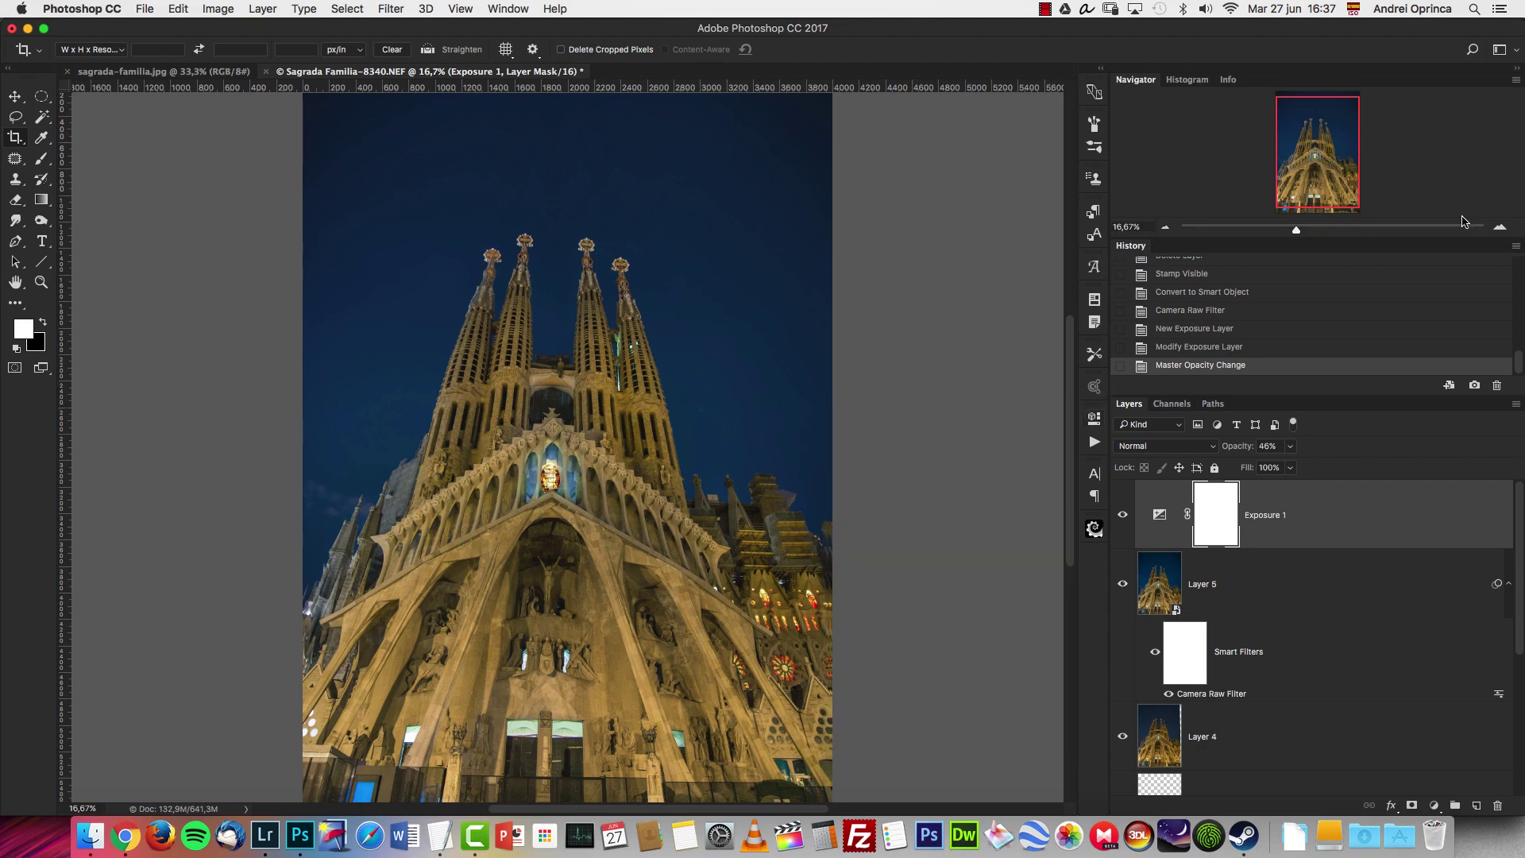
Compare the edited NEF document with the finished sagrada-familia.jpg, and select Layer 5 in the edited document.
click(1501, 229)
click(191, 73)
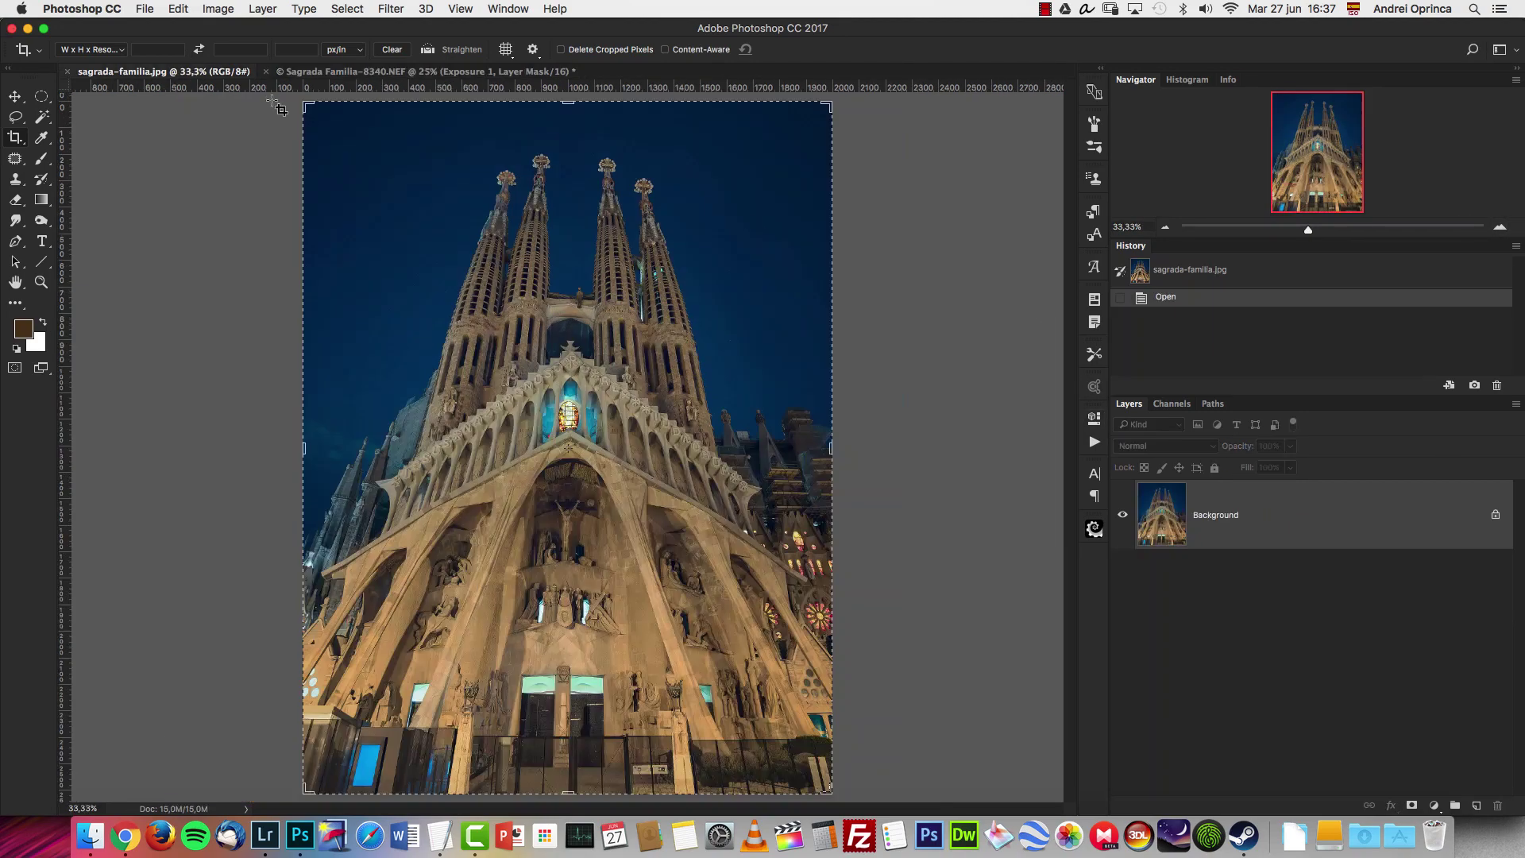
click(15, 98)
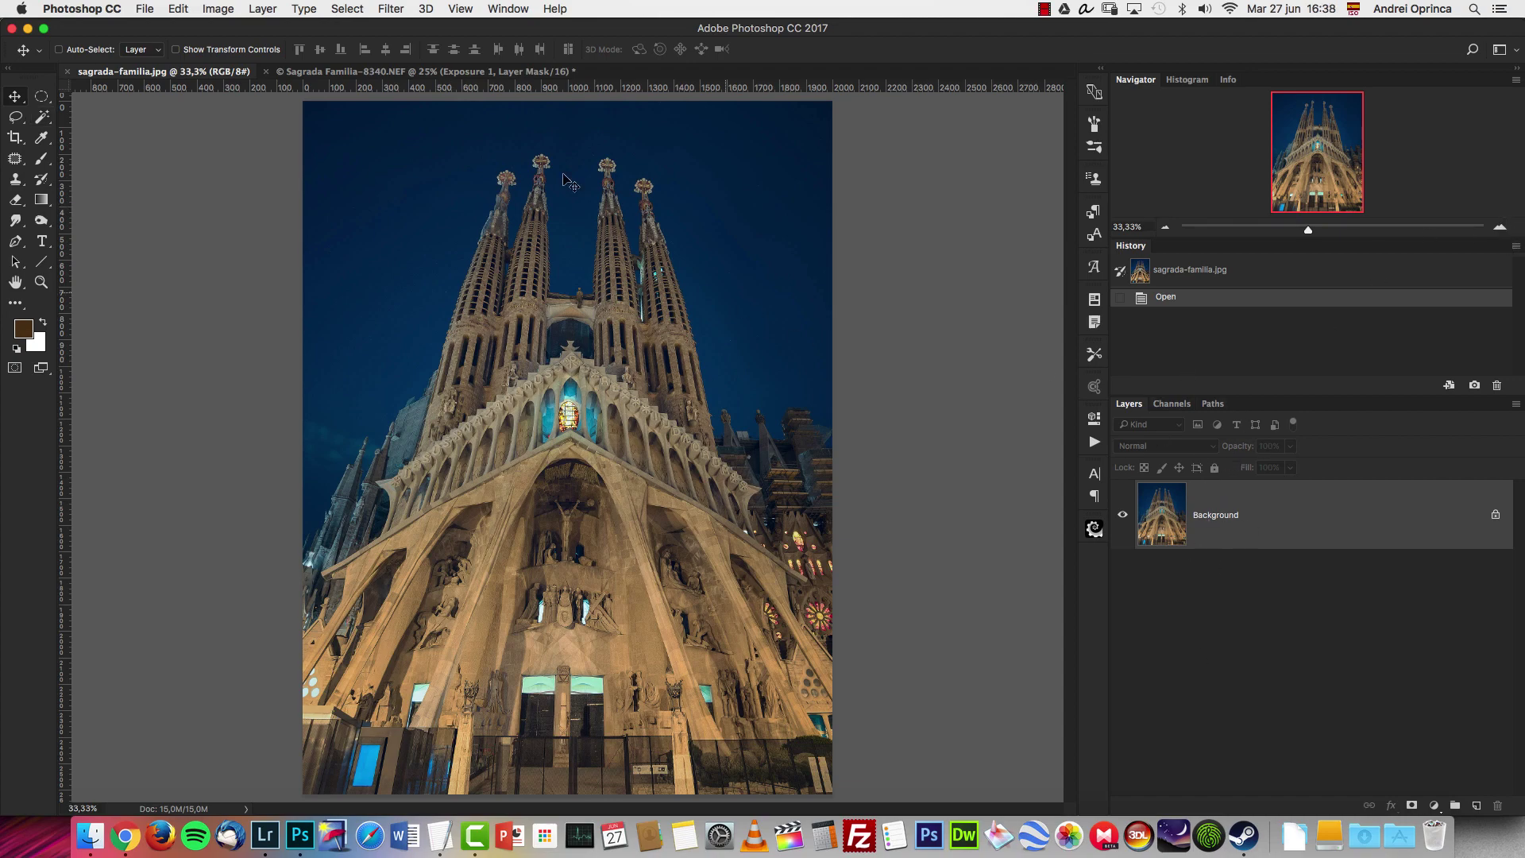
click(427, 73)
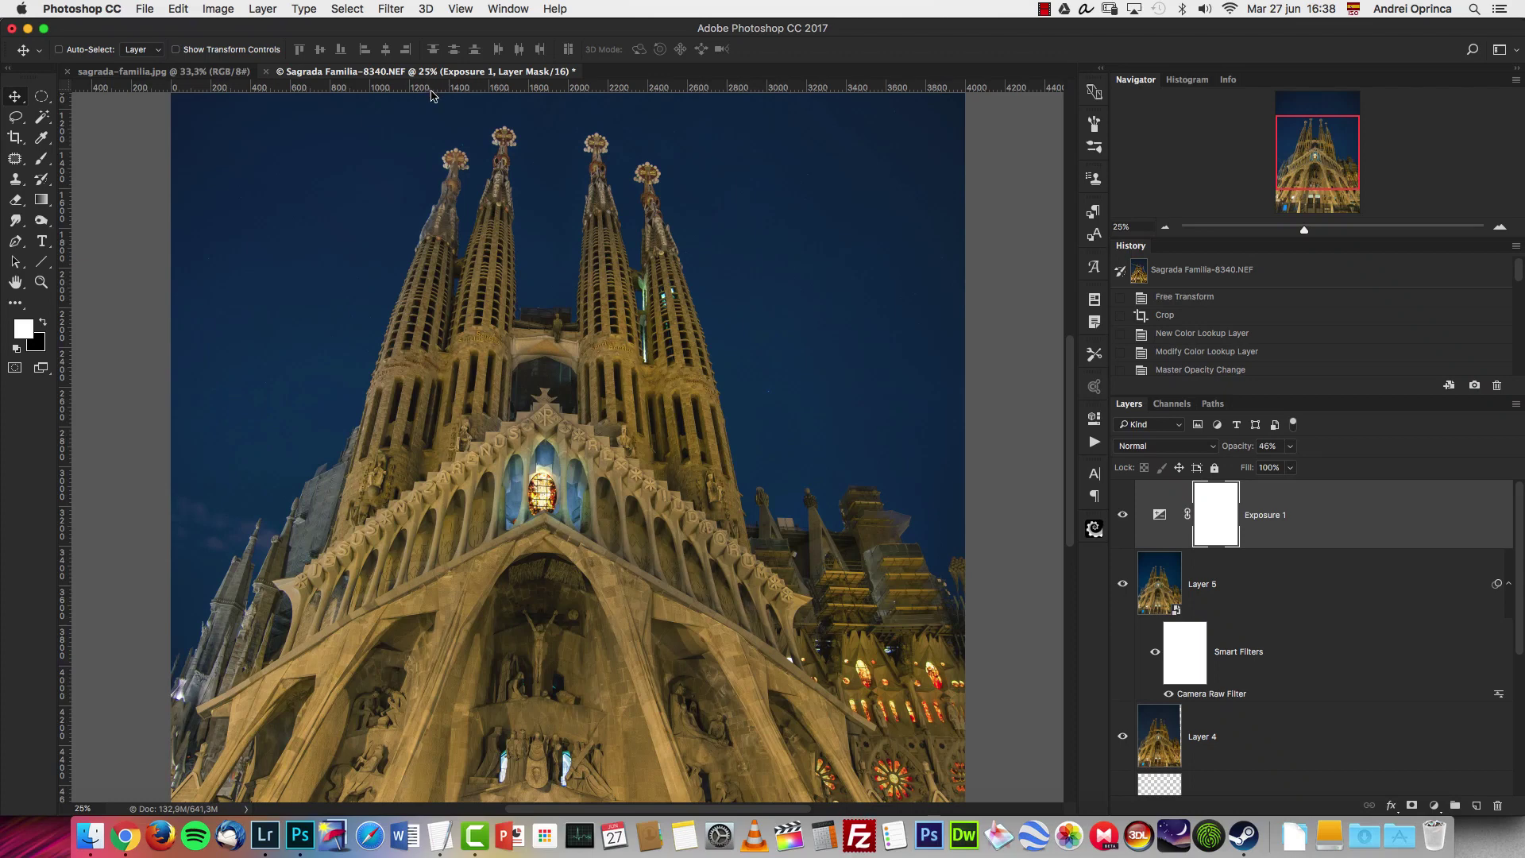
click(222, 78)
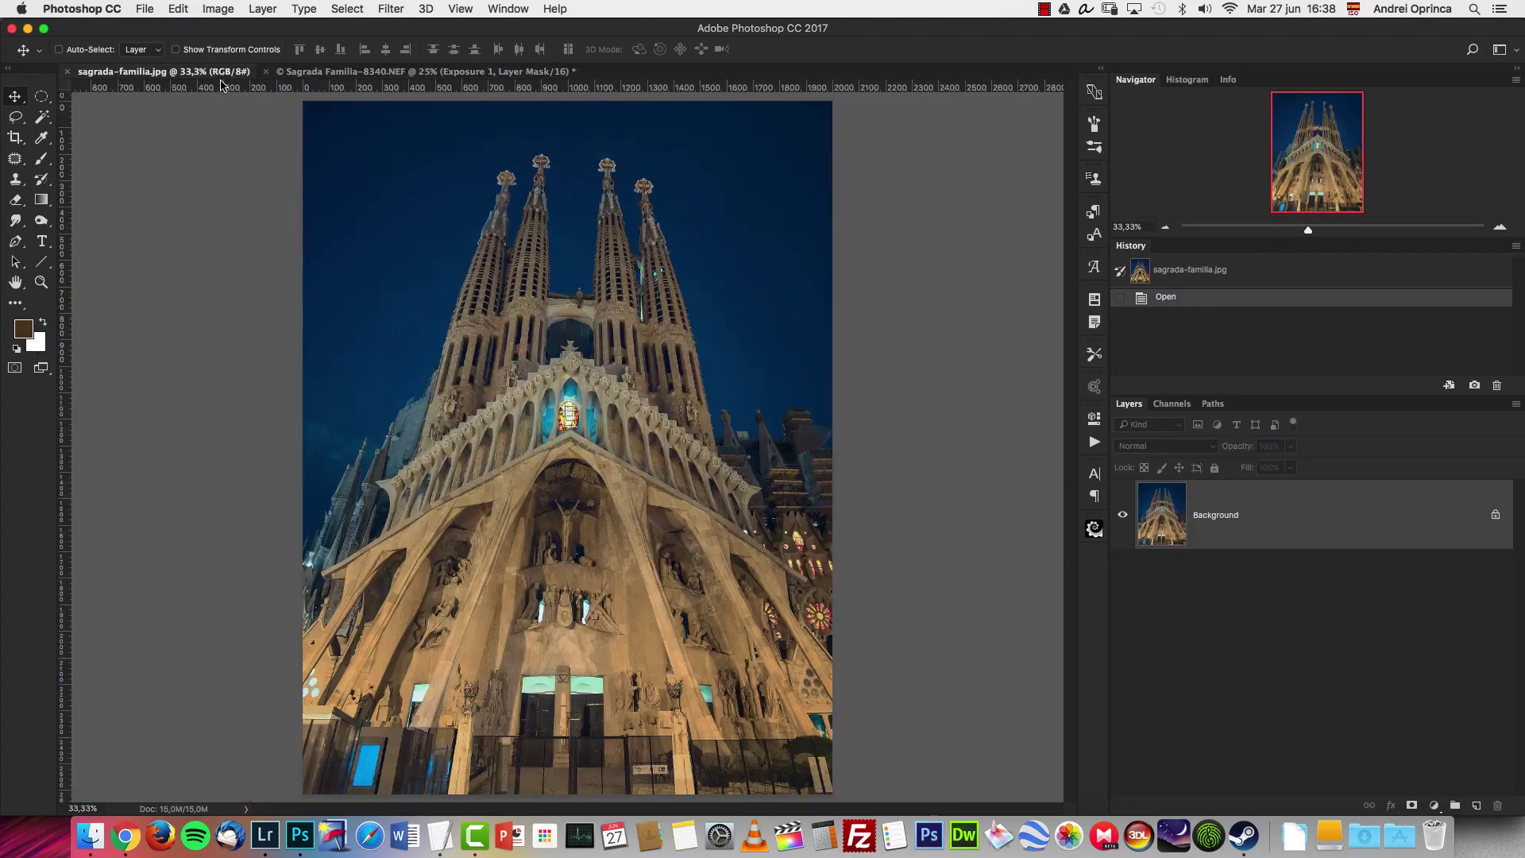
click(371, 77)
click(1249, 610)
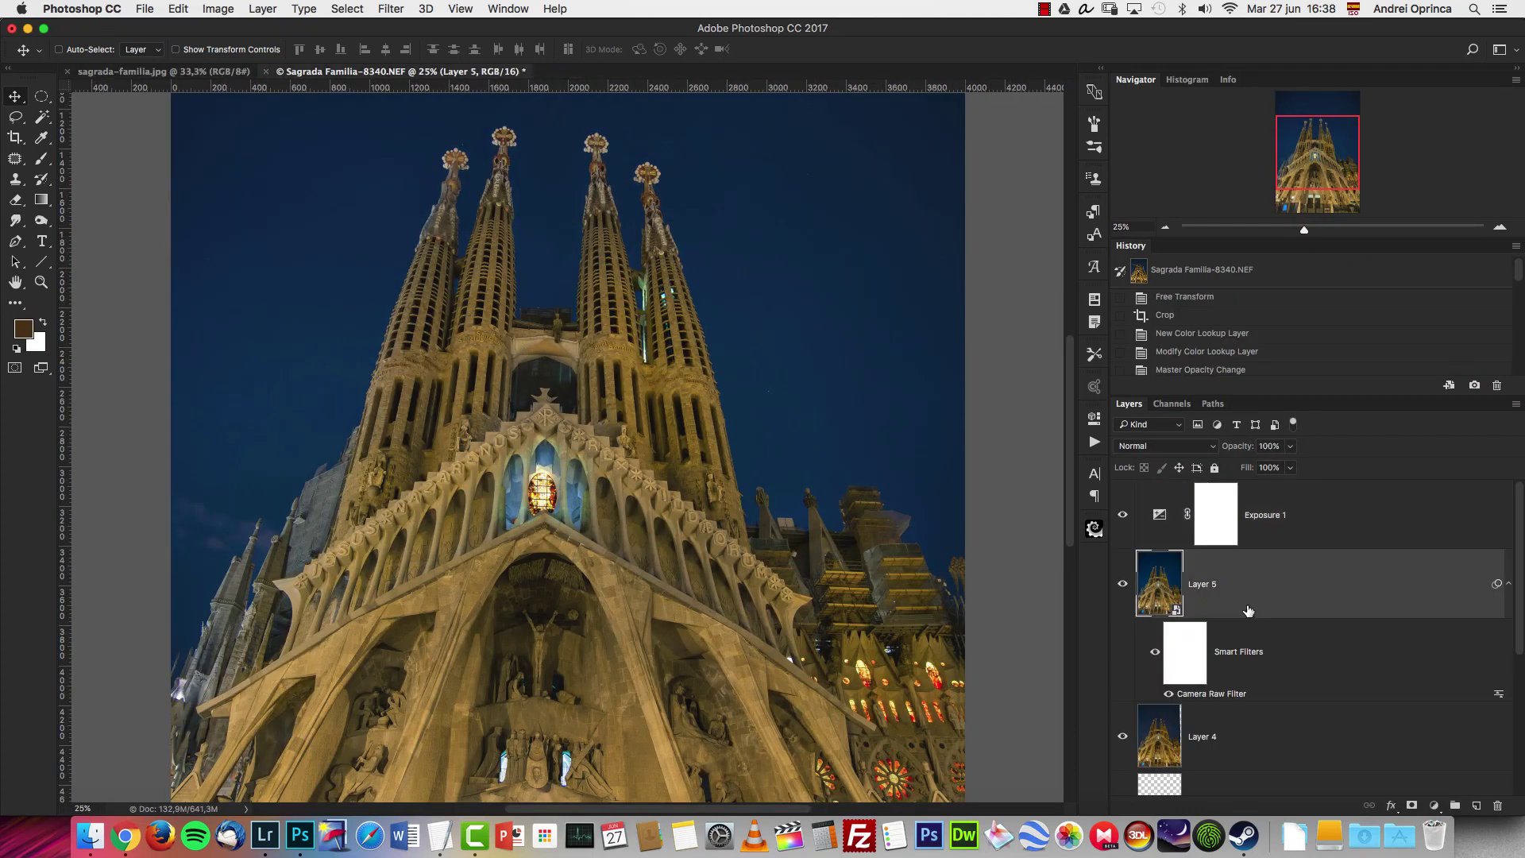
Reopen Layer 5's Camera Raw smart filter and set the camera calibration's blue primary to hue -6 and saturation -18.
double_click(1226, 696)
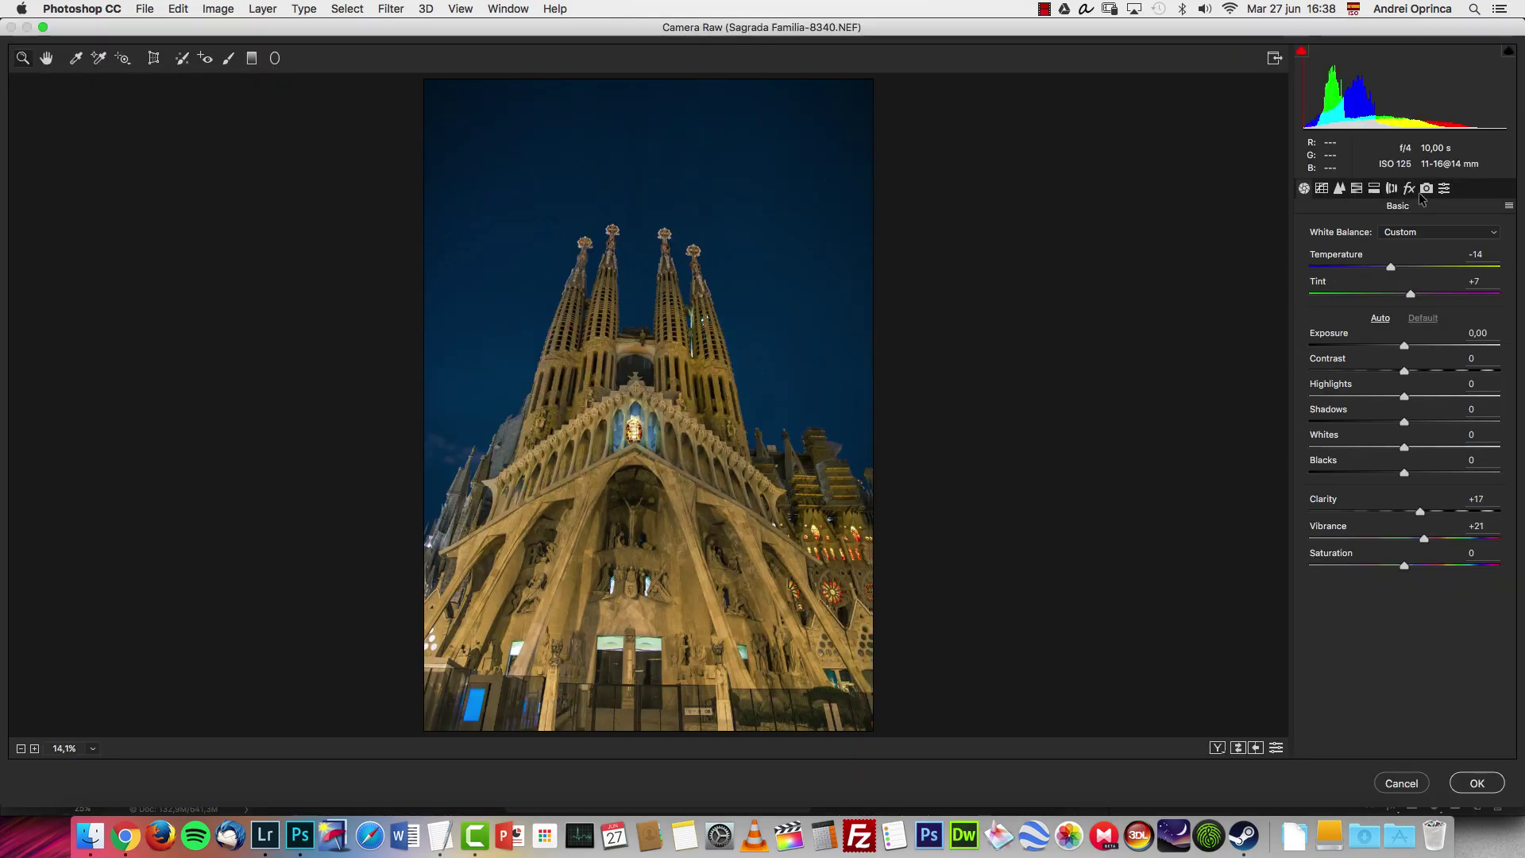
click(1426, 188)
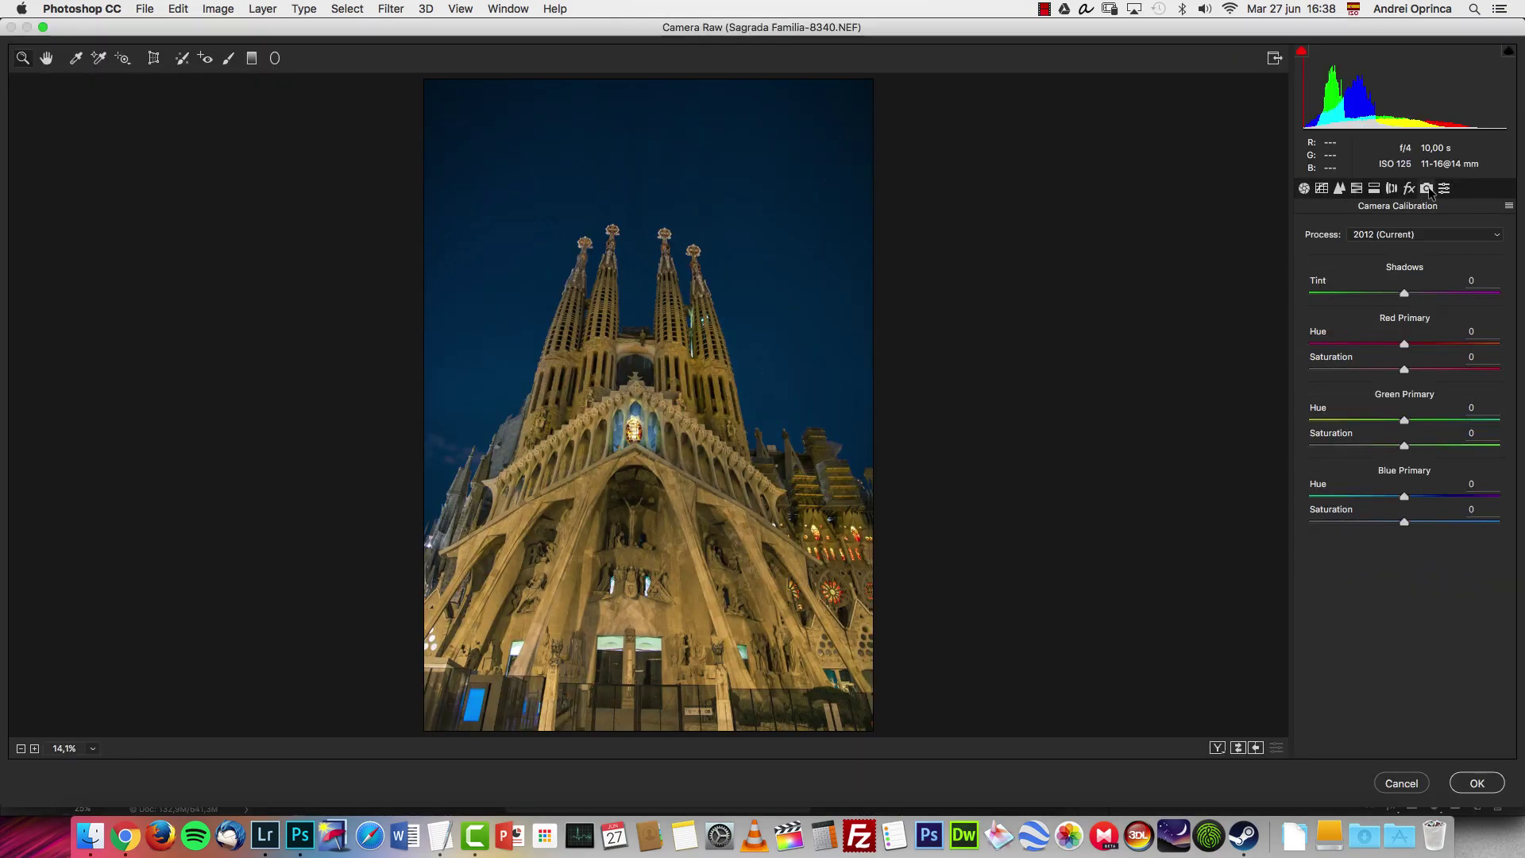
drag(1404, 496, 1387, 522)
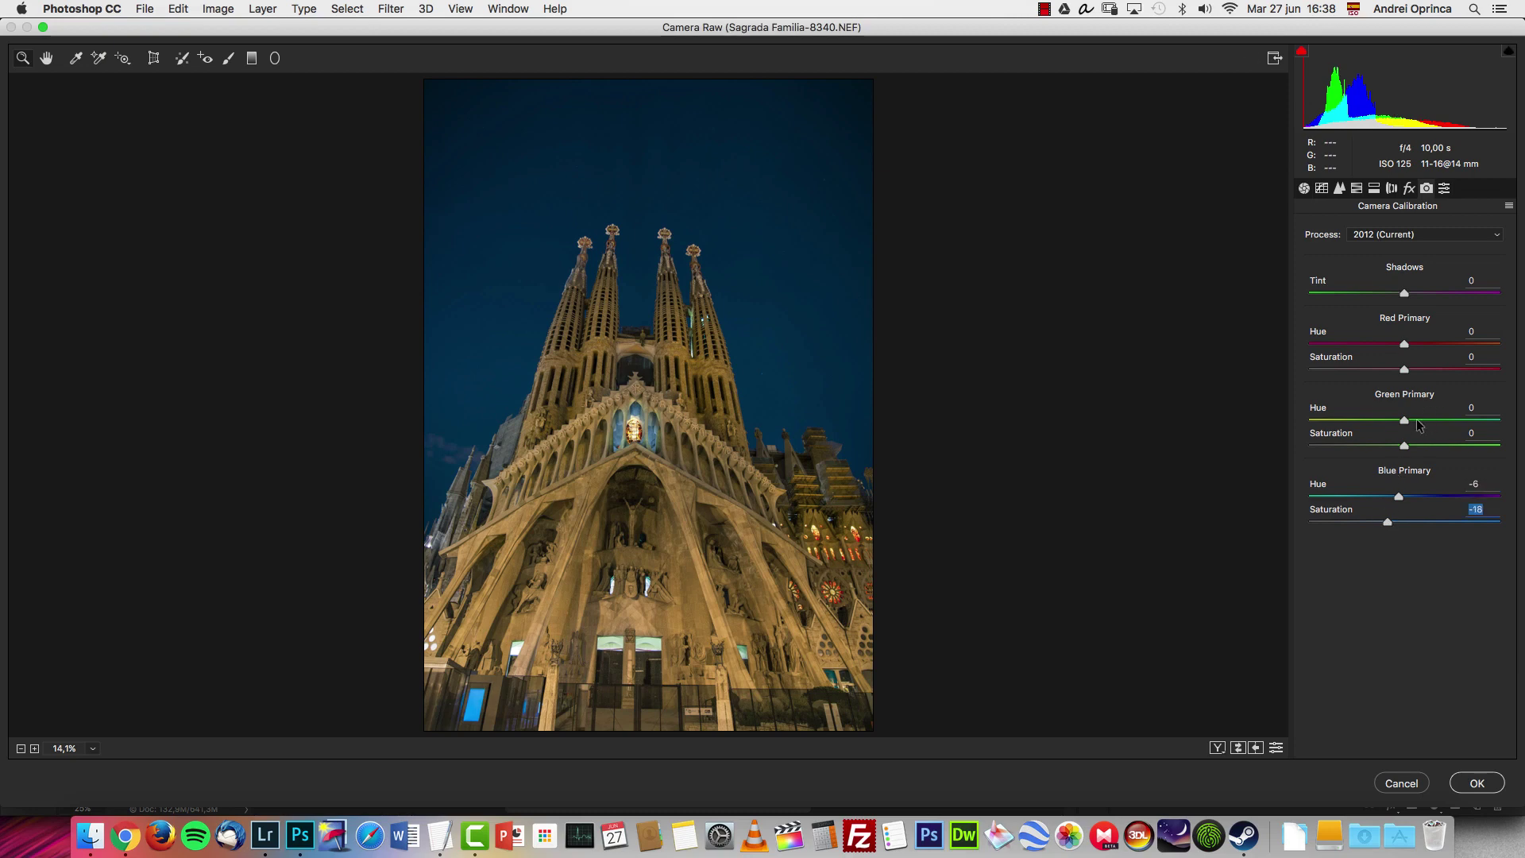
Set the green primary to hue +30 and saturation -22, fine-tune the red primary, and apply the filter changes.
drag(1403, 419, 1433, 421)
mouse_move(1404, 446)
mouse_down()
mouse_move(1343, 456)
mouse_move(1384, 446)
mouse_up()
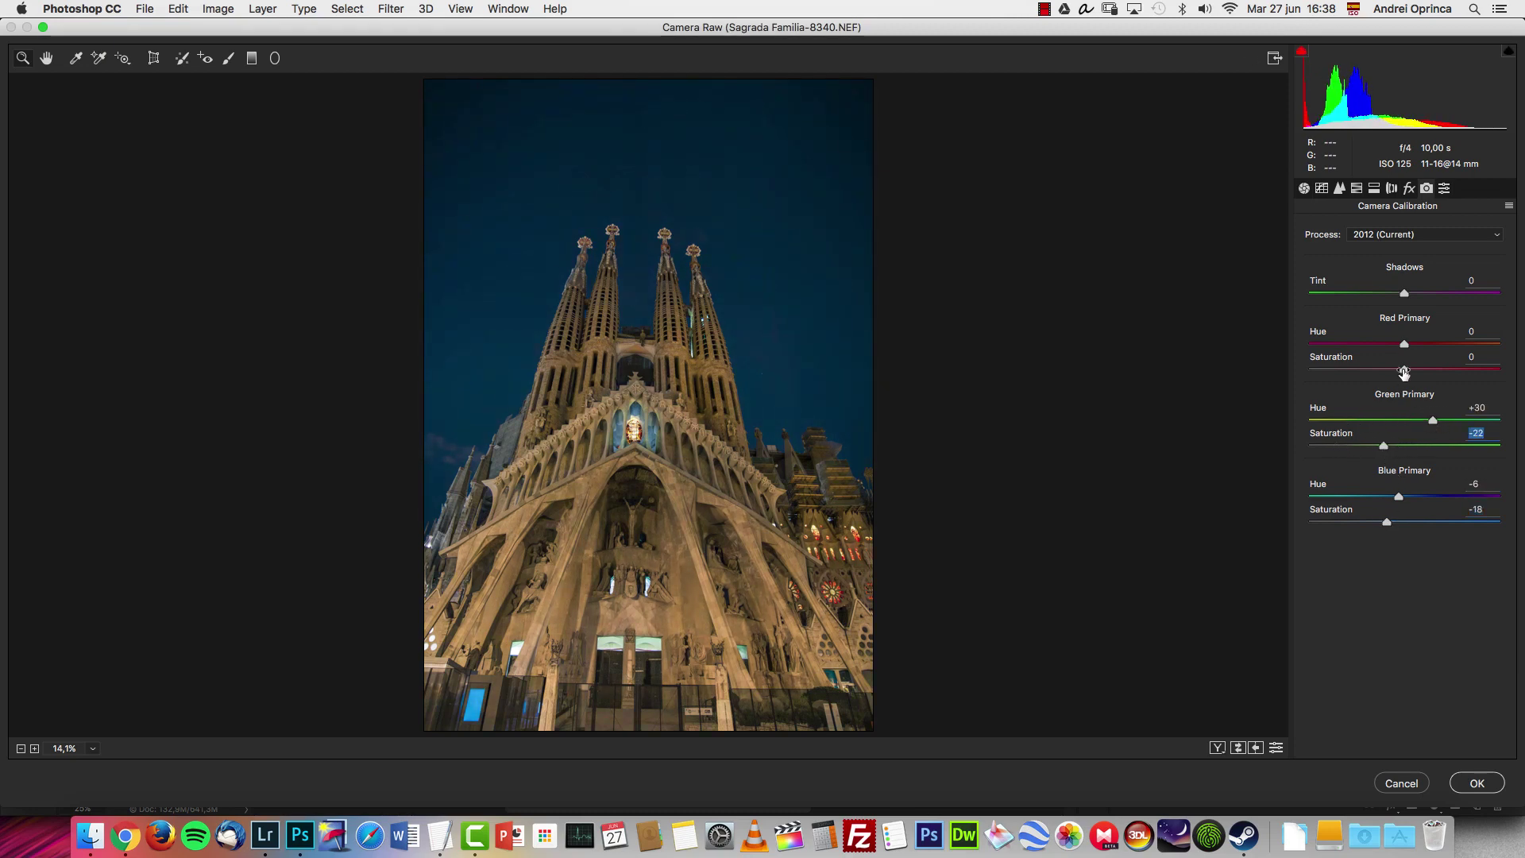
drag(1402, 345, 1405, 298)
click(1480, 782)
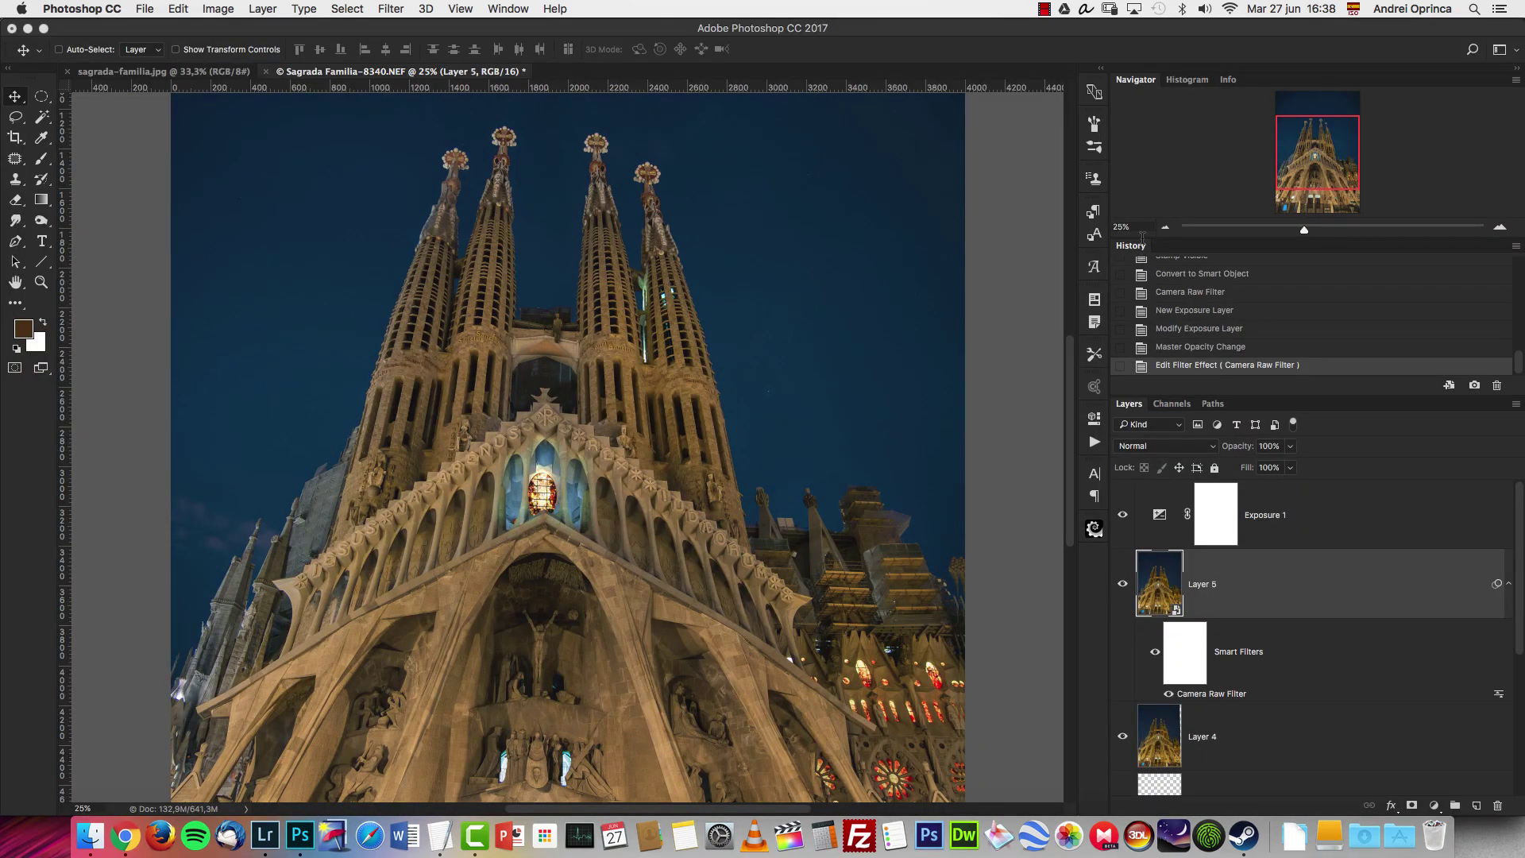
click(1166, 227)
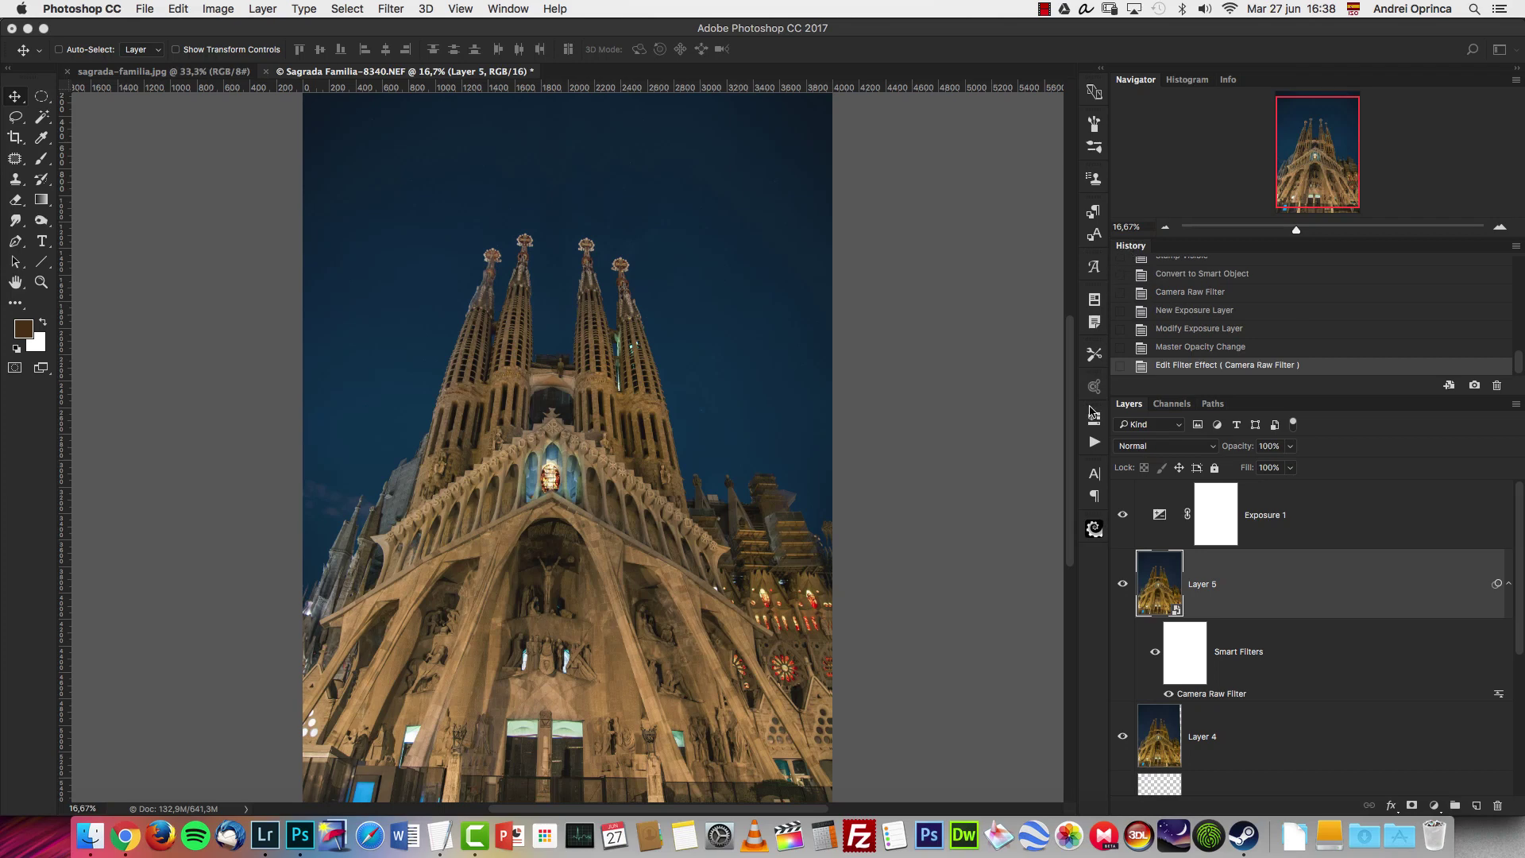
drag(1313, 161, 1330, 236)
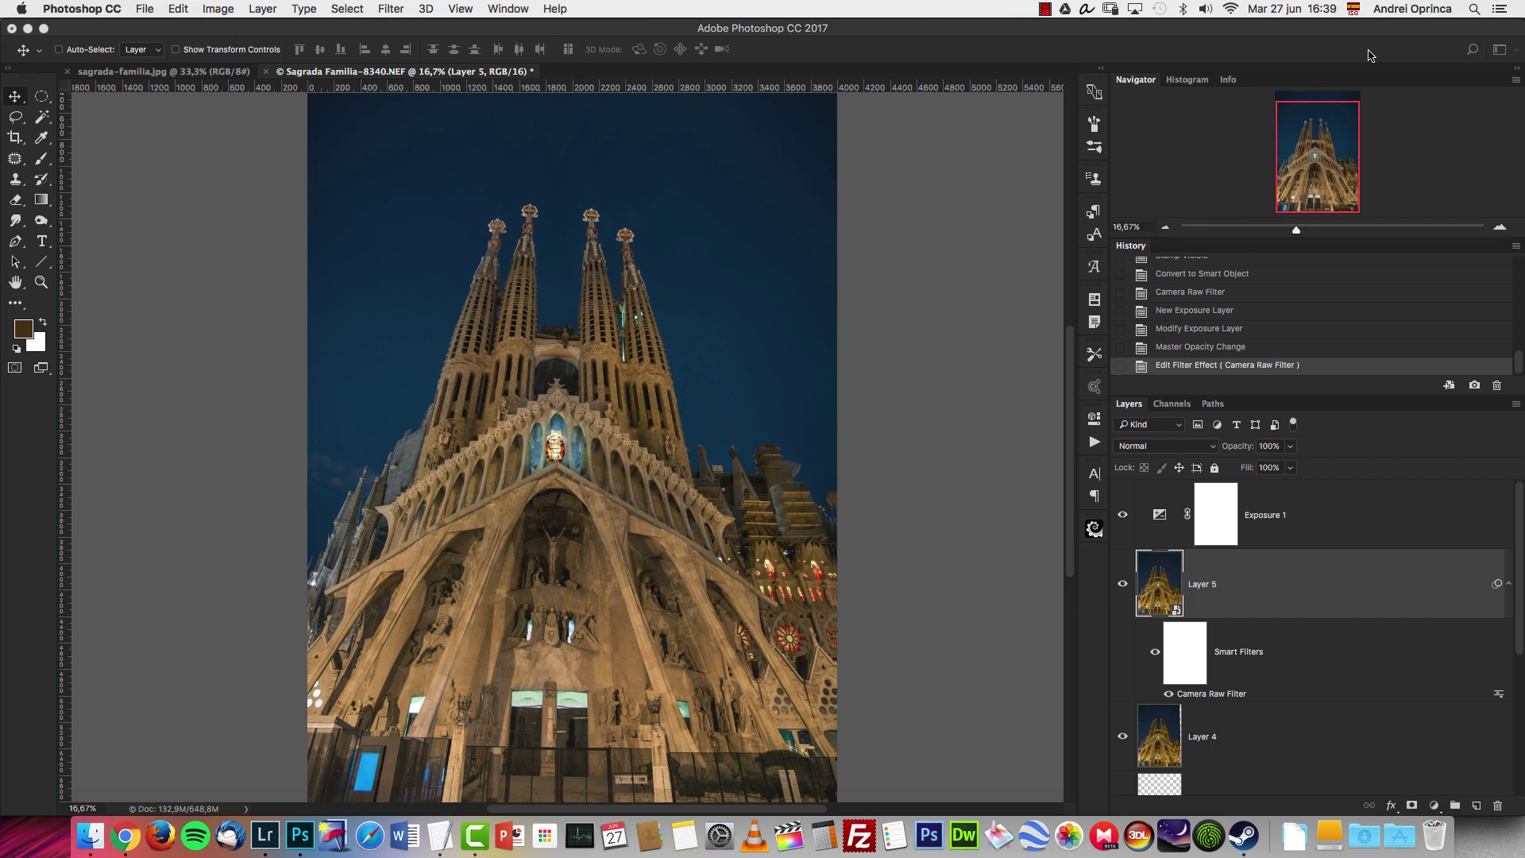
drag(1326, 134, 1325, 162)
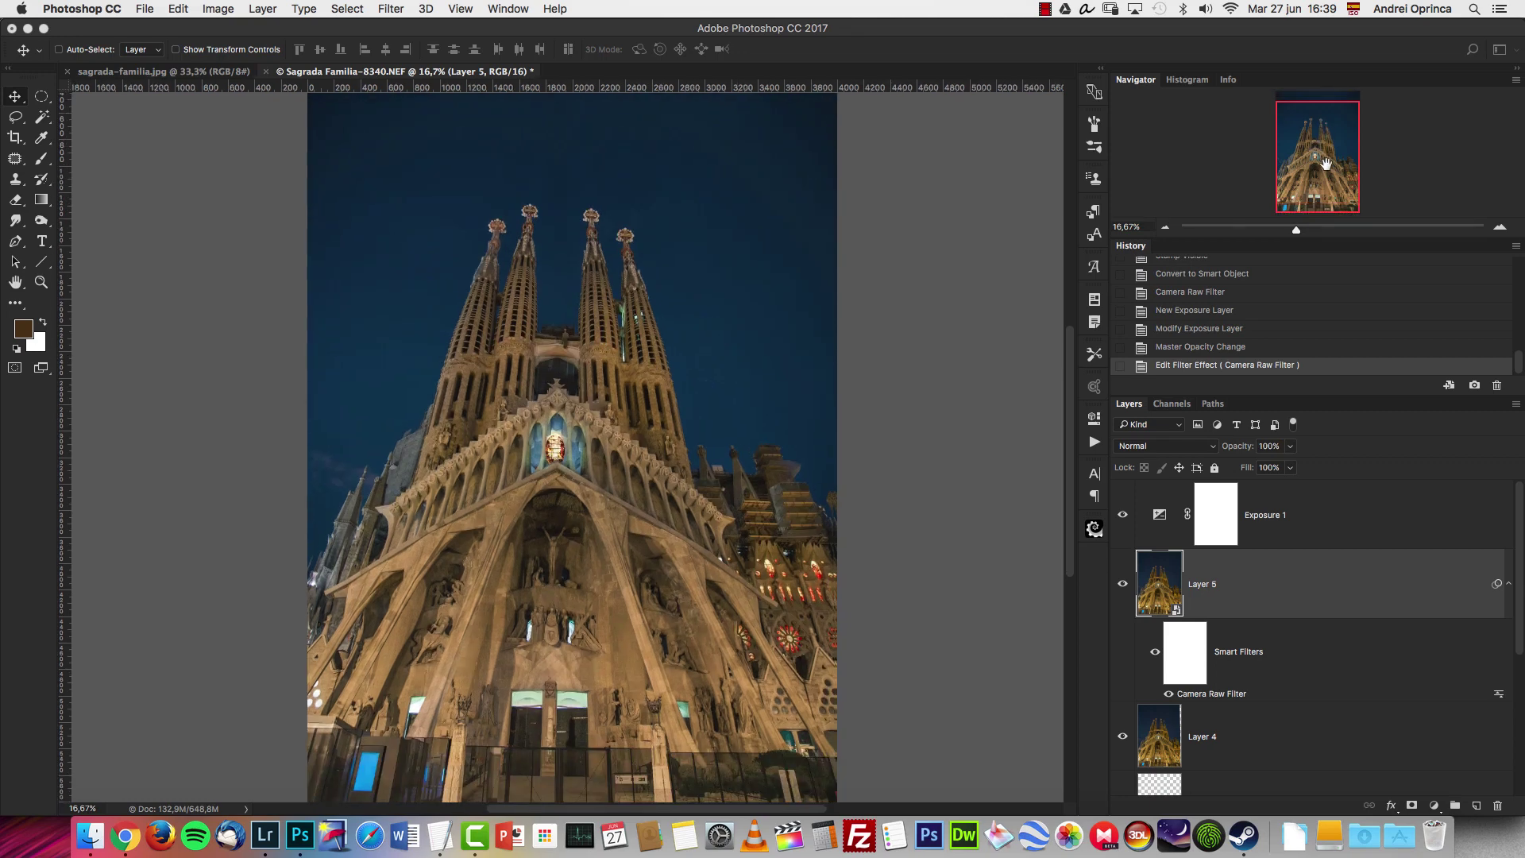